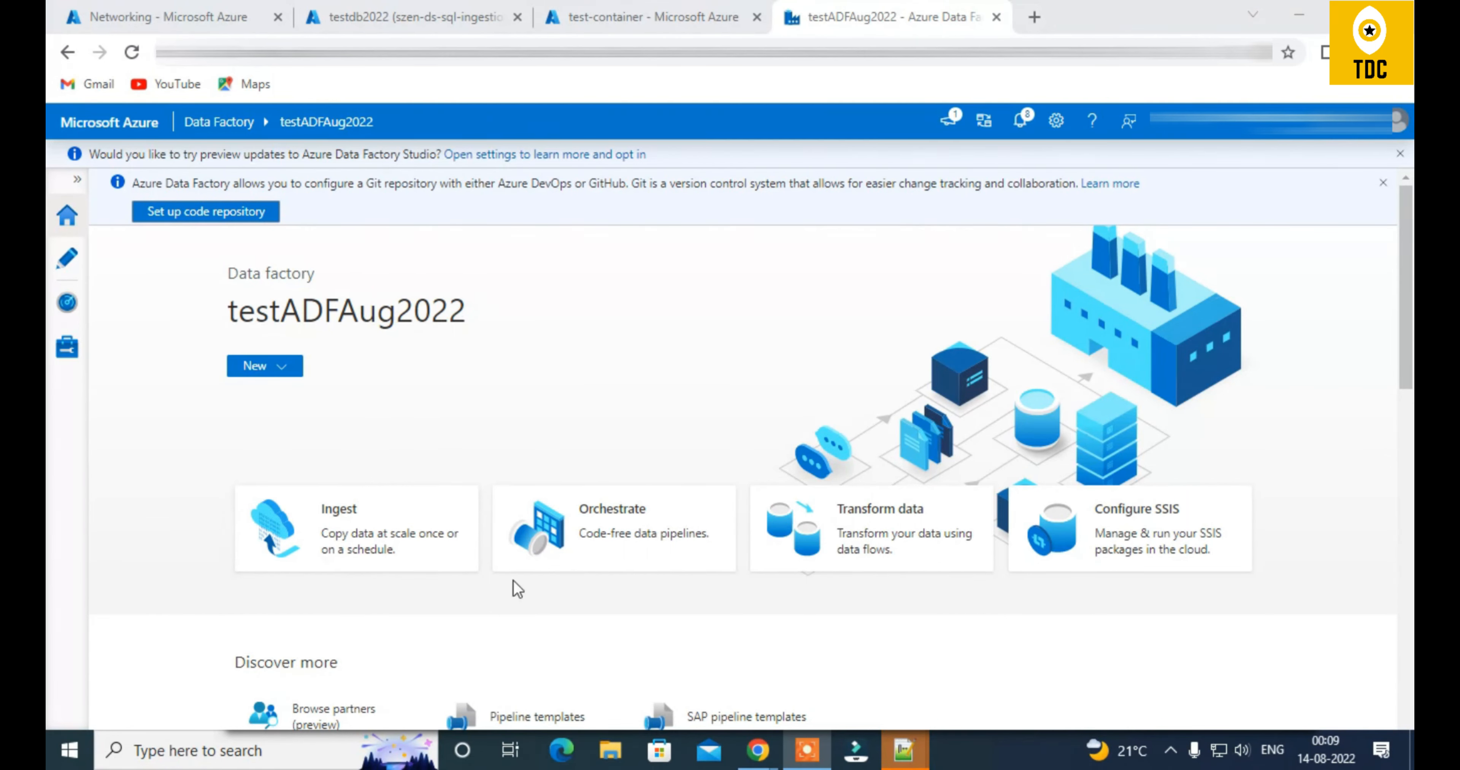
Open the authoring workspace and examine the Pipelines, Datasets, Data flows and Power Query resource groups
scroll(777, 482, down, 10)
scroll(778, 482, up, 8)
scroll(777, 481, up, 2)
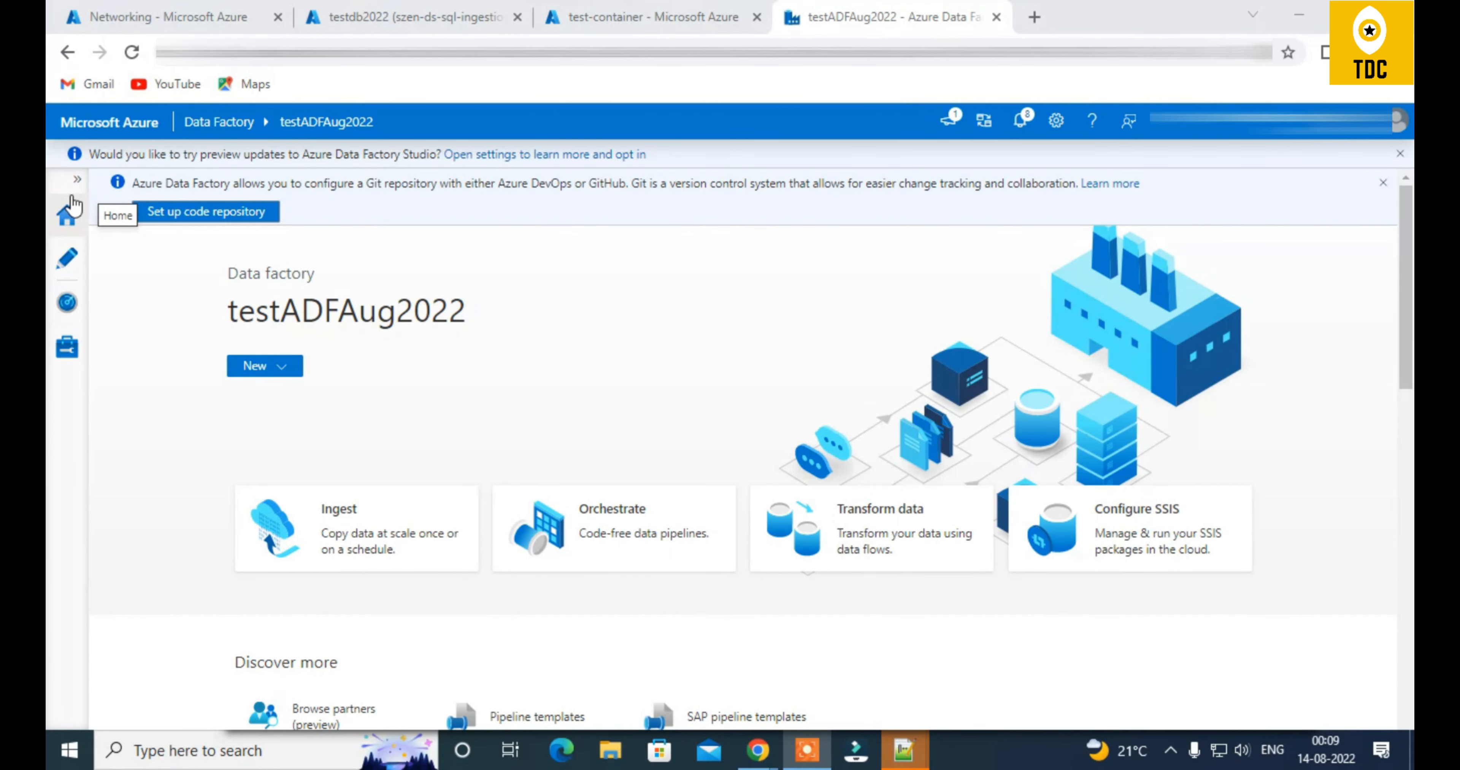
click(68, 265)
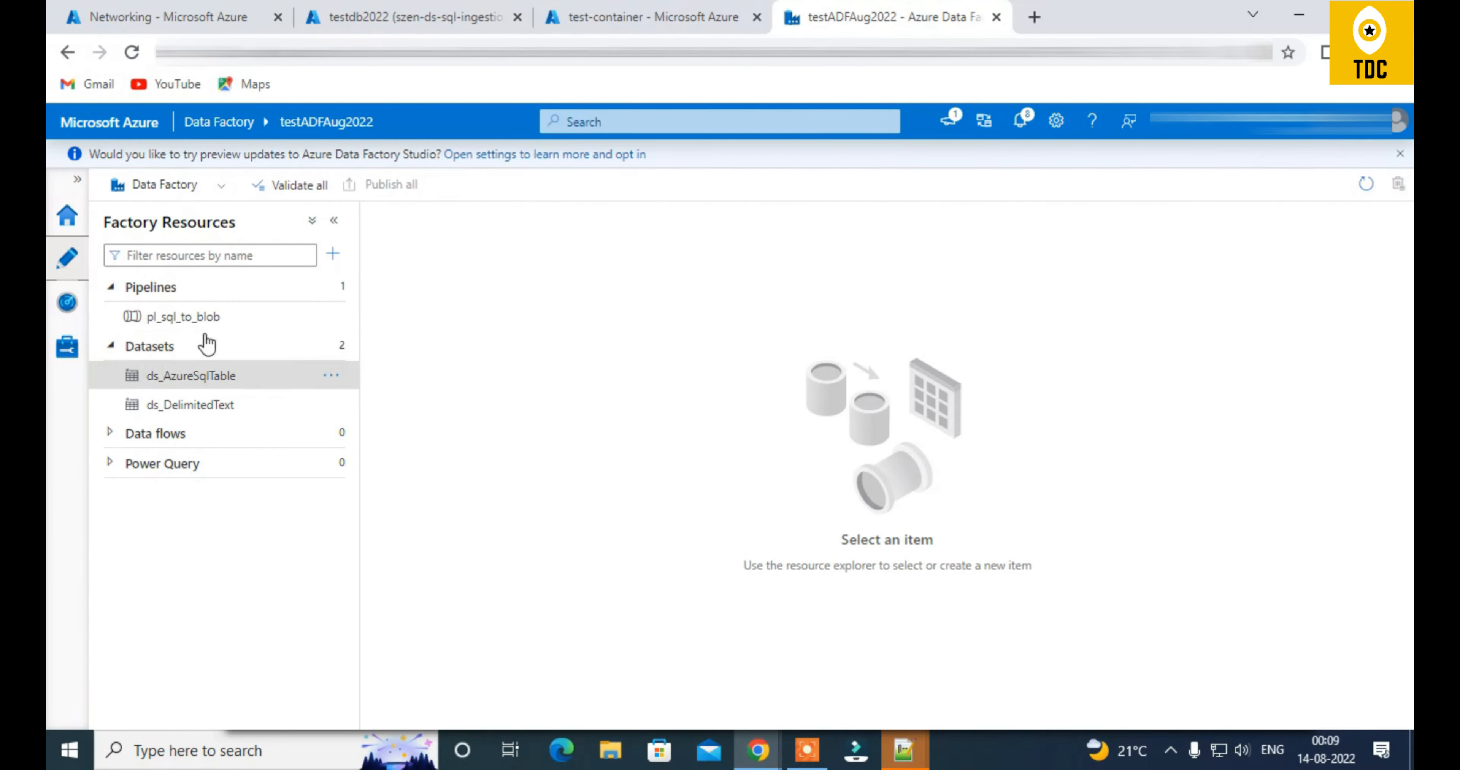
click(112, 289)
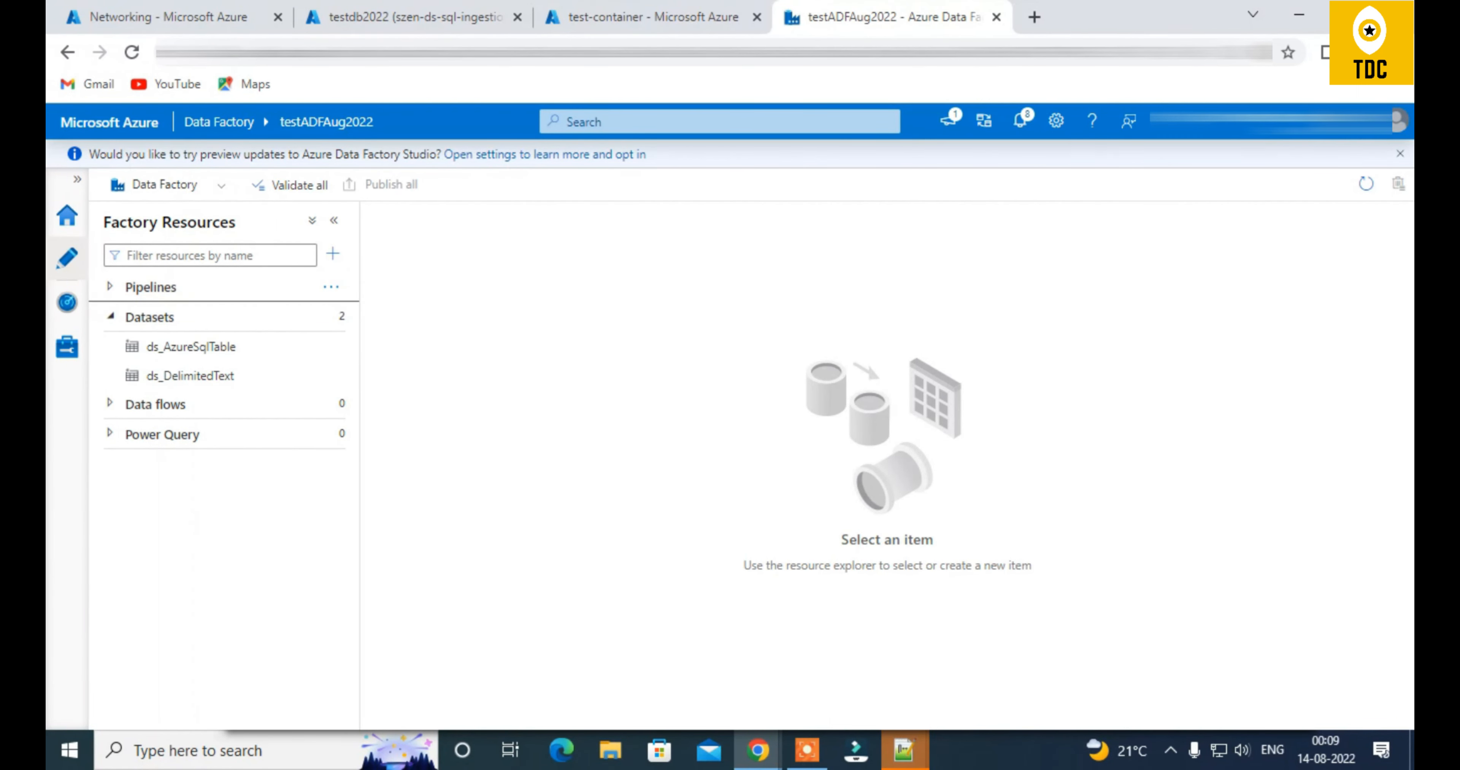
click(111, 288)
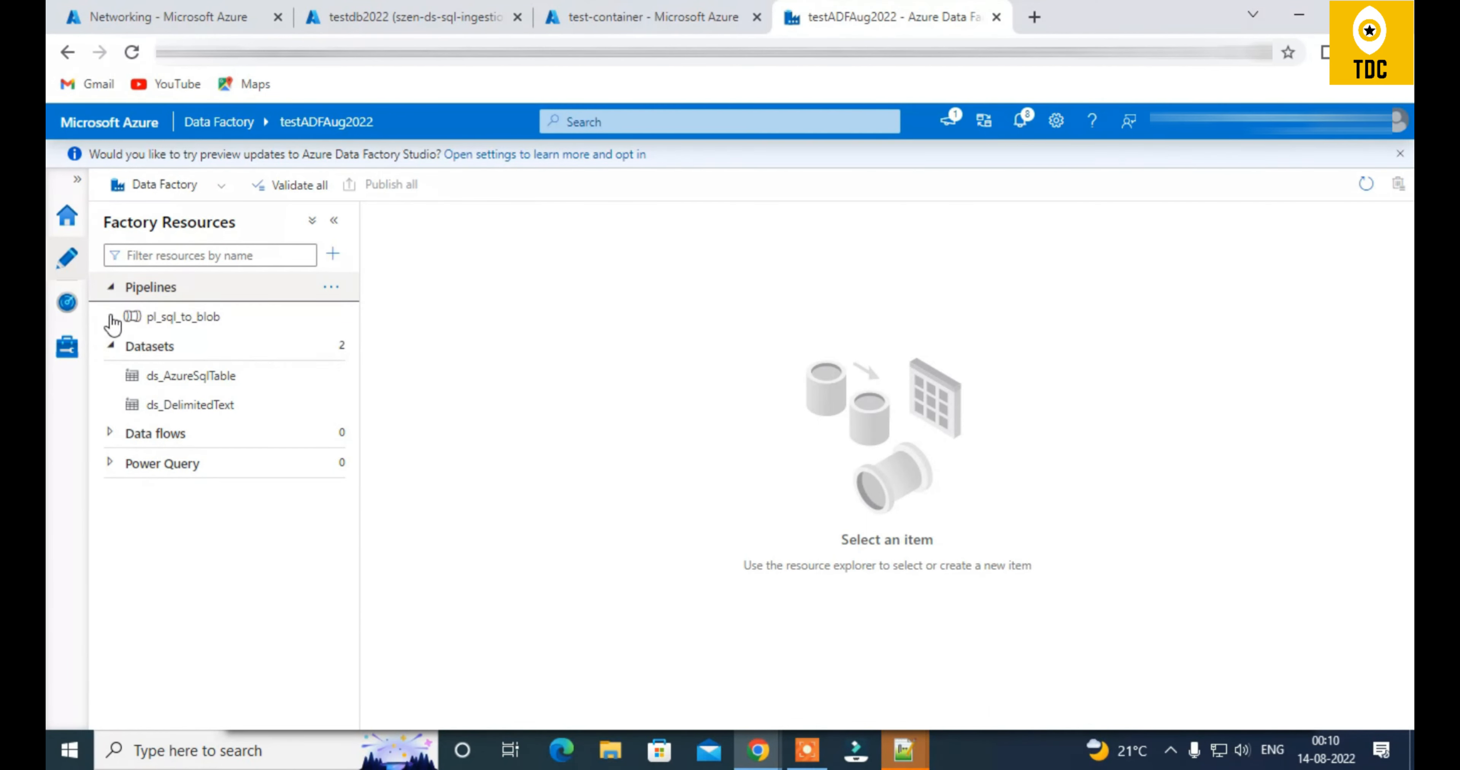
click(108, 434)
click(109, 465)
click(110, 345)
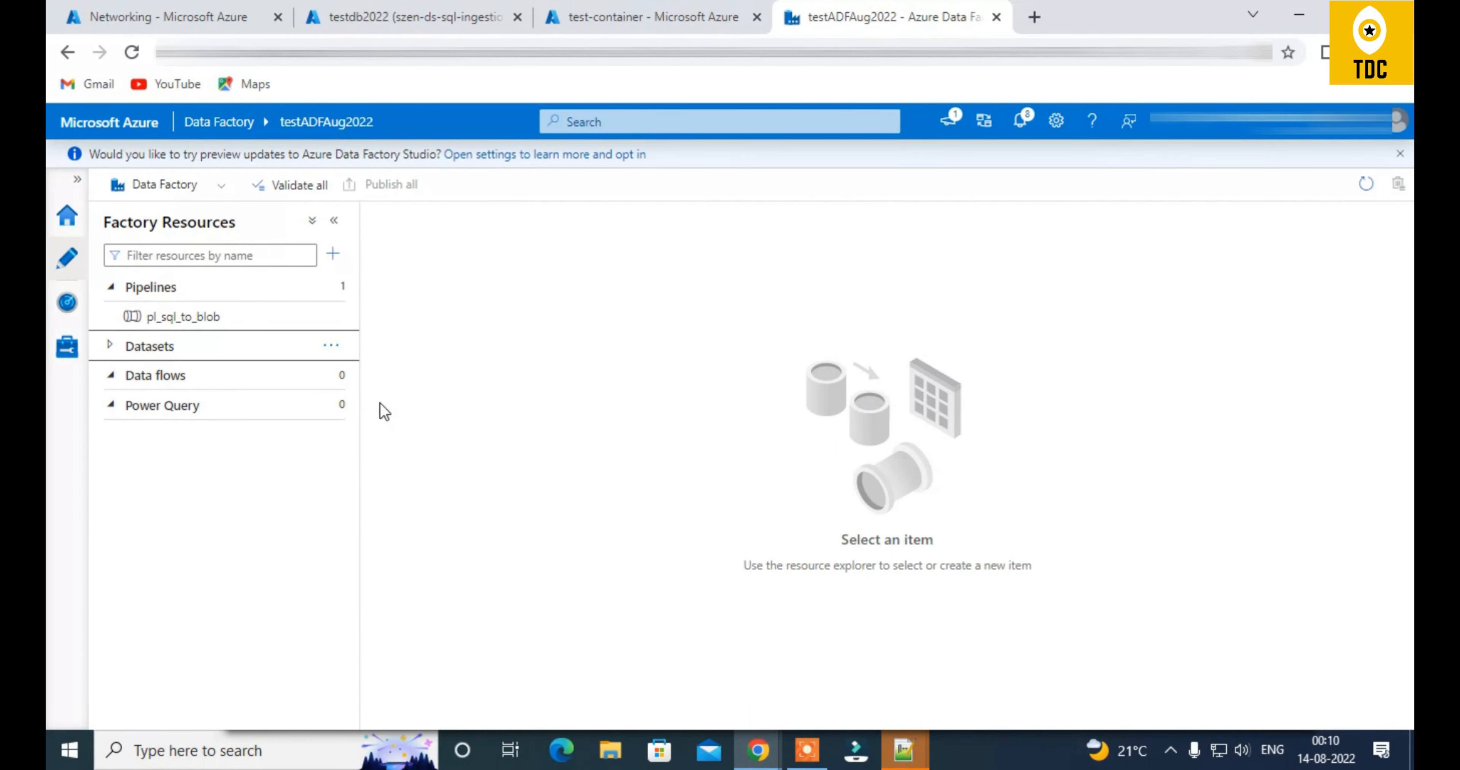
click(333, 287)
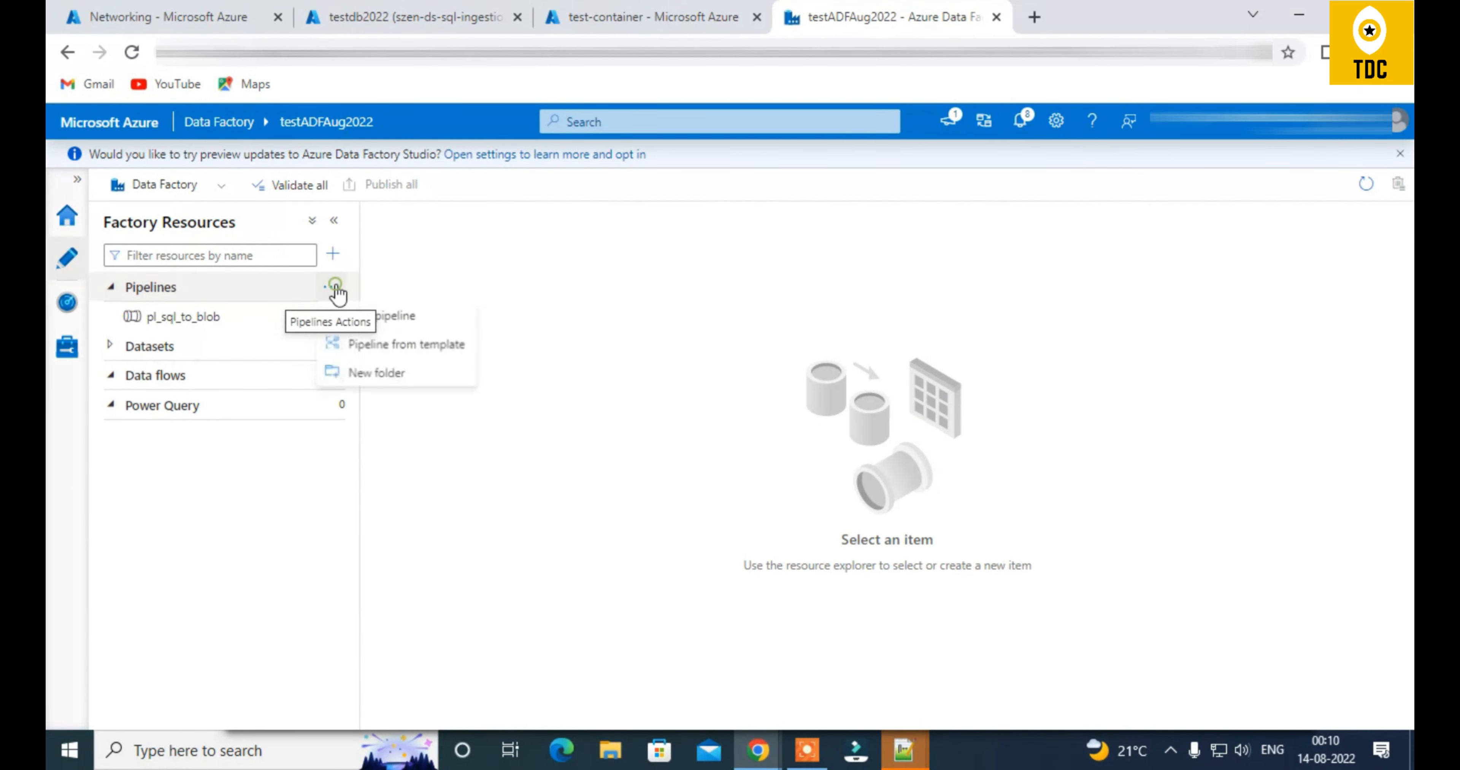
click(610, 238)
click(335, 287)
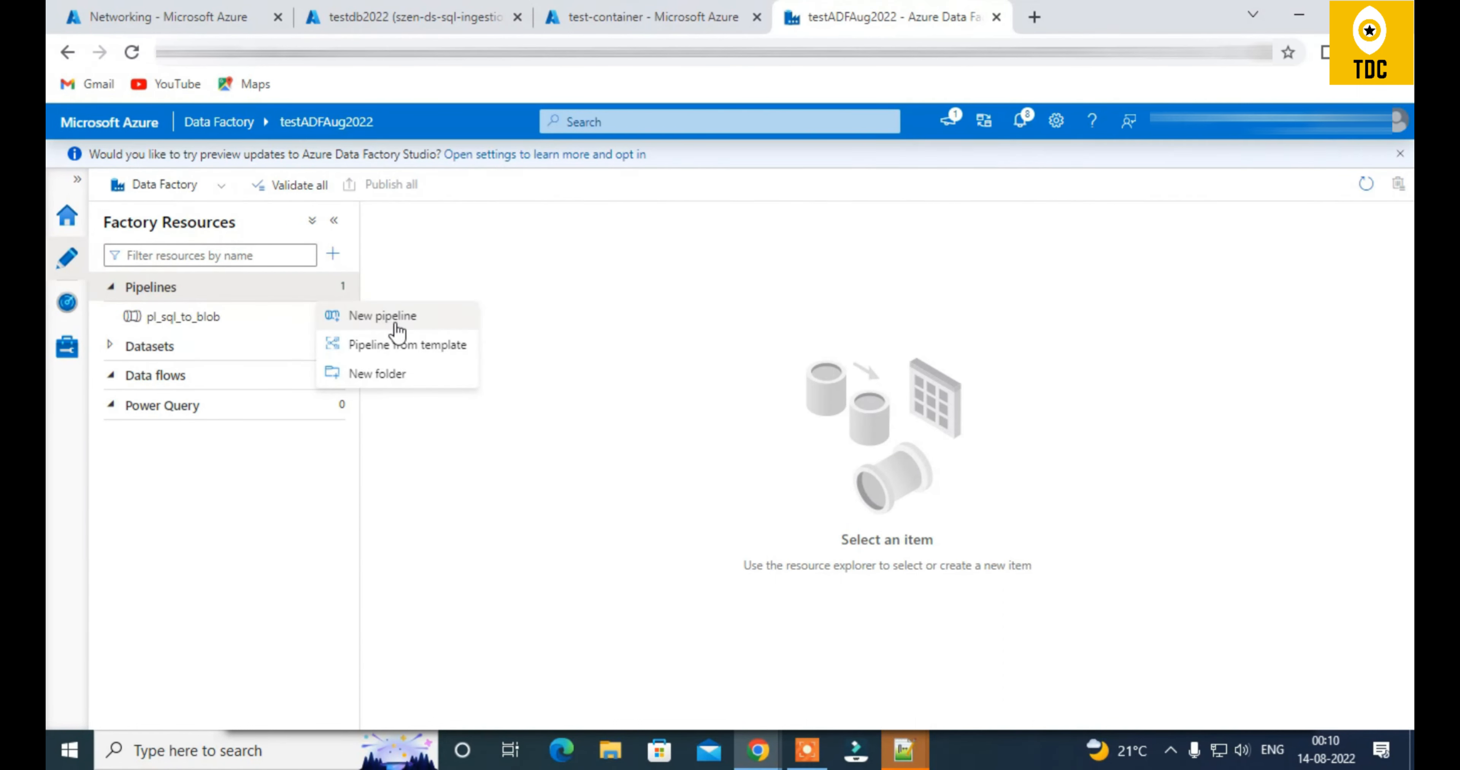
click(414, 258)
Create a new blank pipeline in the data factory and name it pl_demo
click(332, 253)
mouse_move(344, 281)
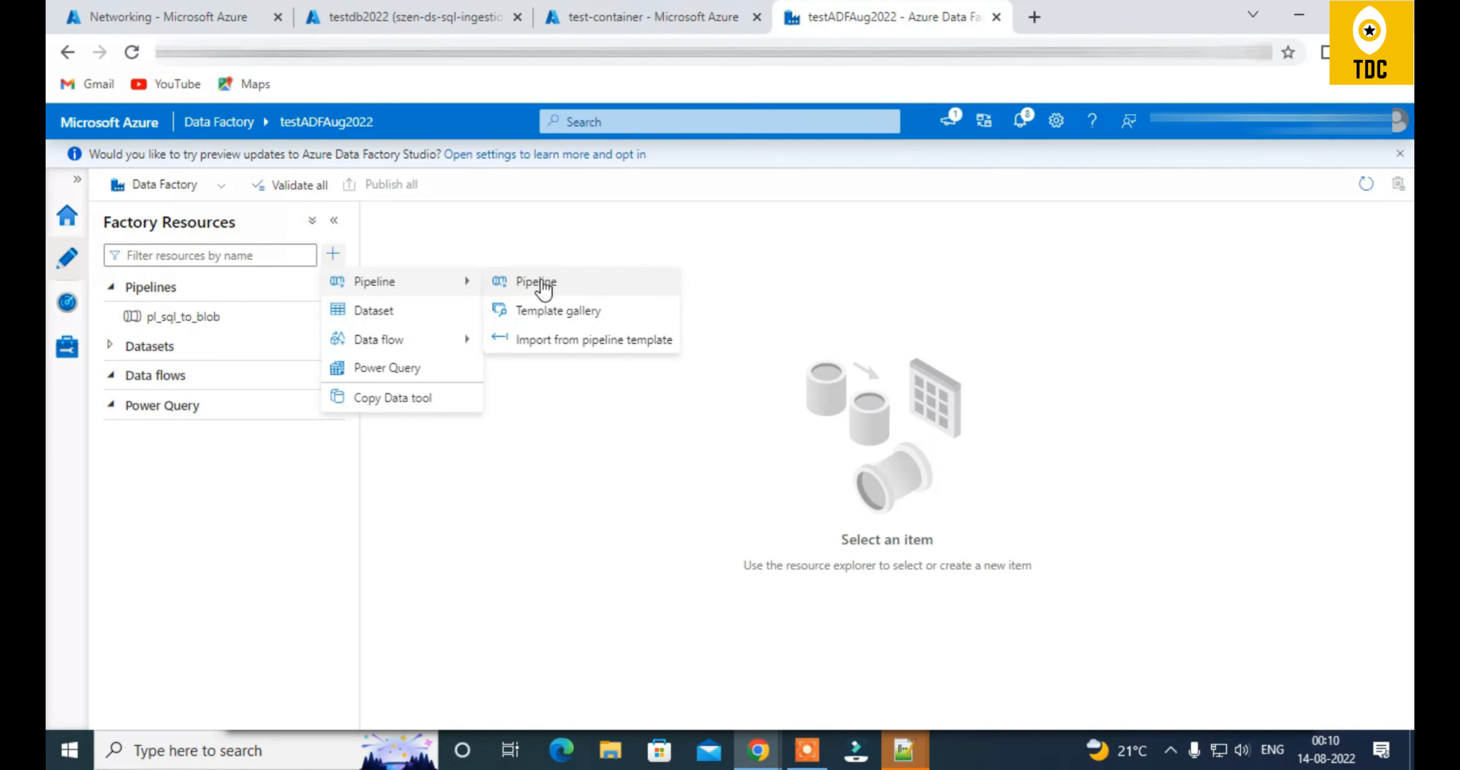
click(542, 282)
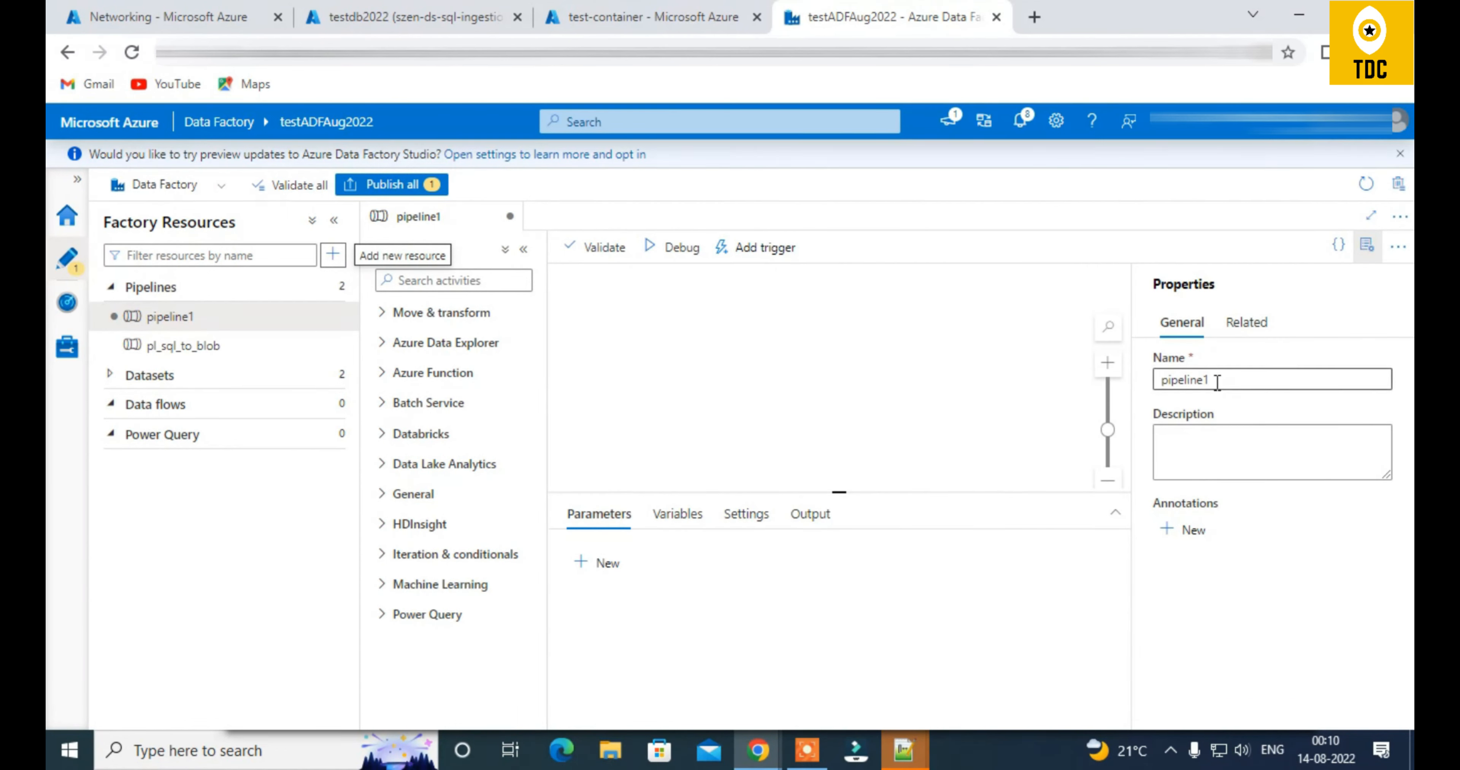
click(1234, 376)
drag(1265, 380, 1065, 371)
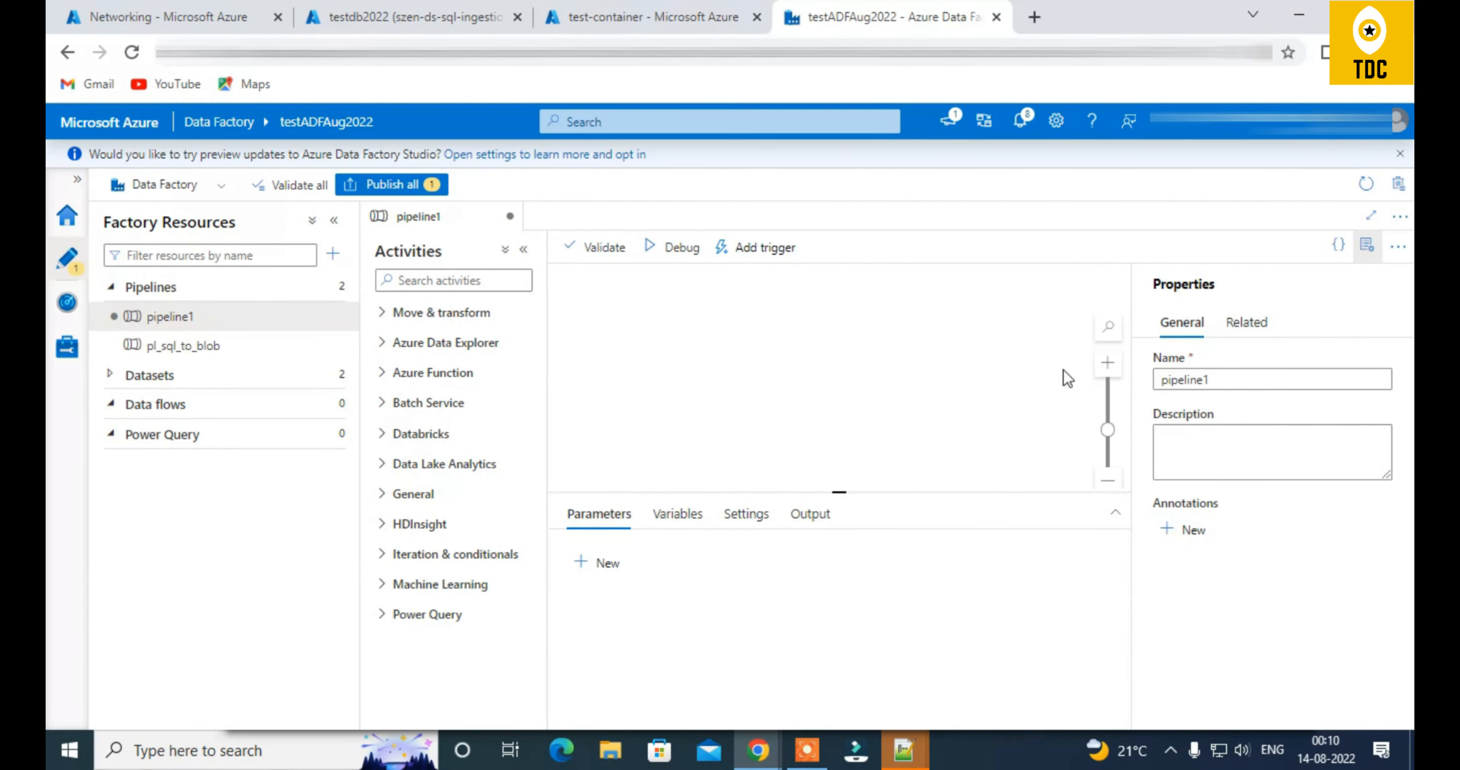
drag(1285, 382, 1059, 378)
text(pl_demo)
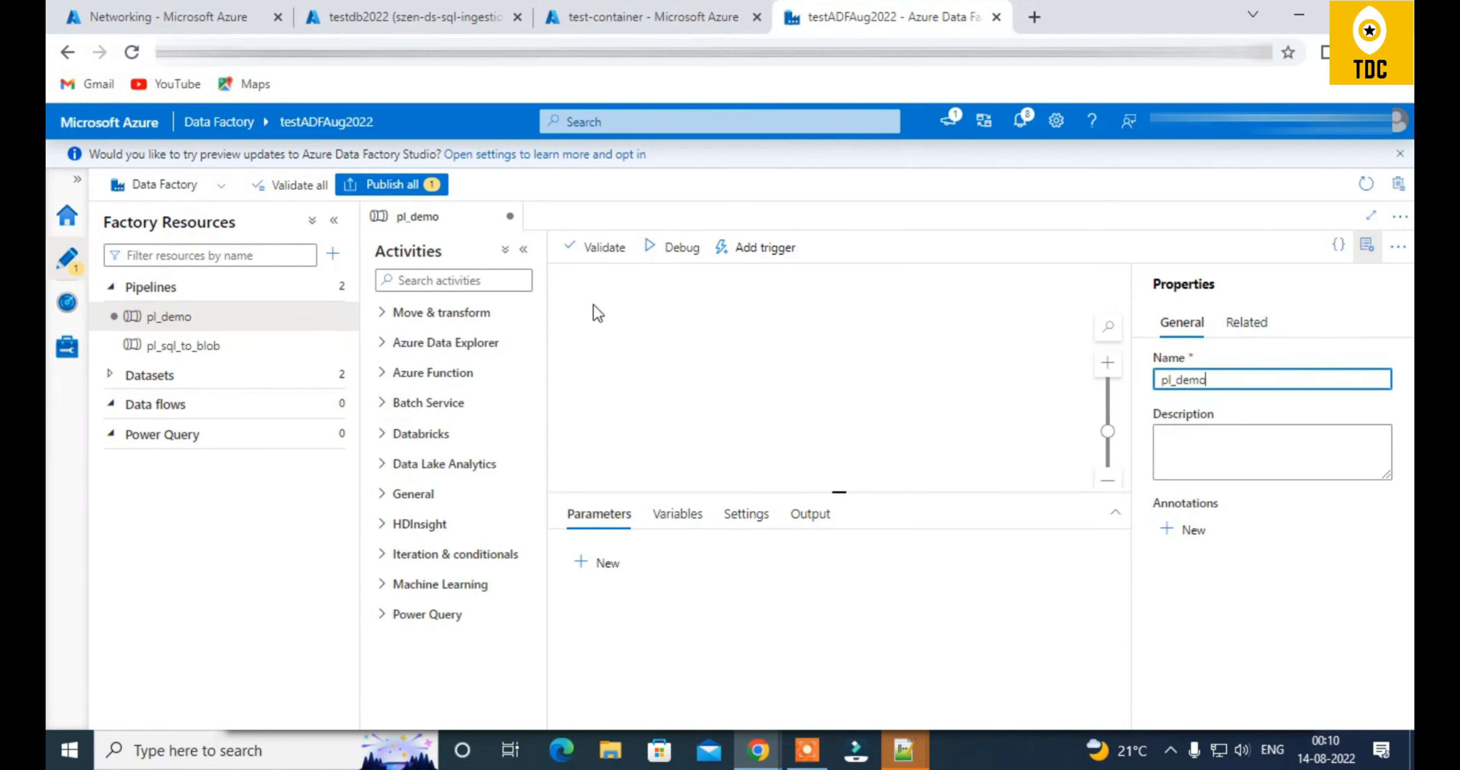
Find the wait activity, add it to the pl_demo canvas with the name Wait, and show the pipeline's variables
click(474, 281)
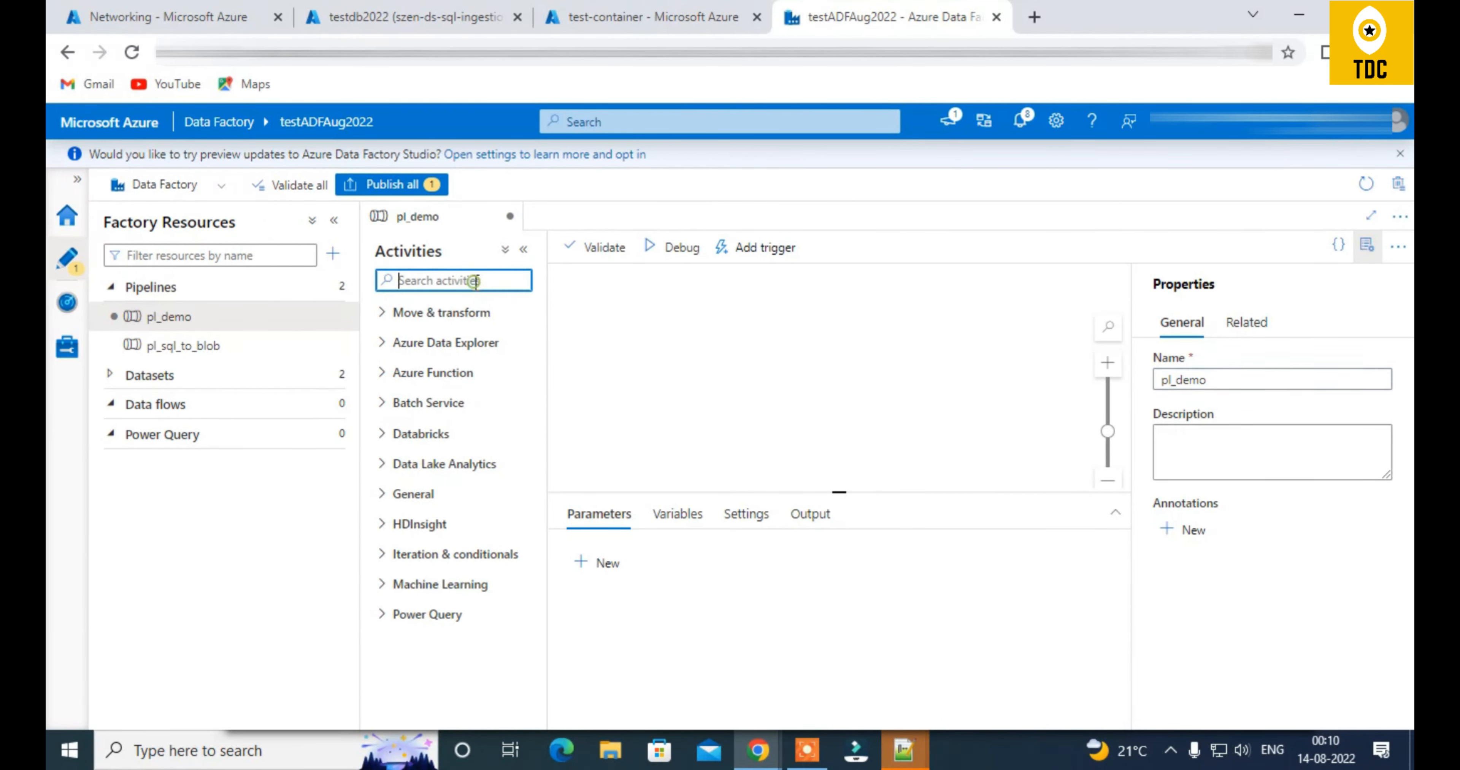
text(wait)
drag(455, 344, 825, 360)
click(848, 568)
key(BackSpace)
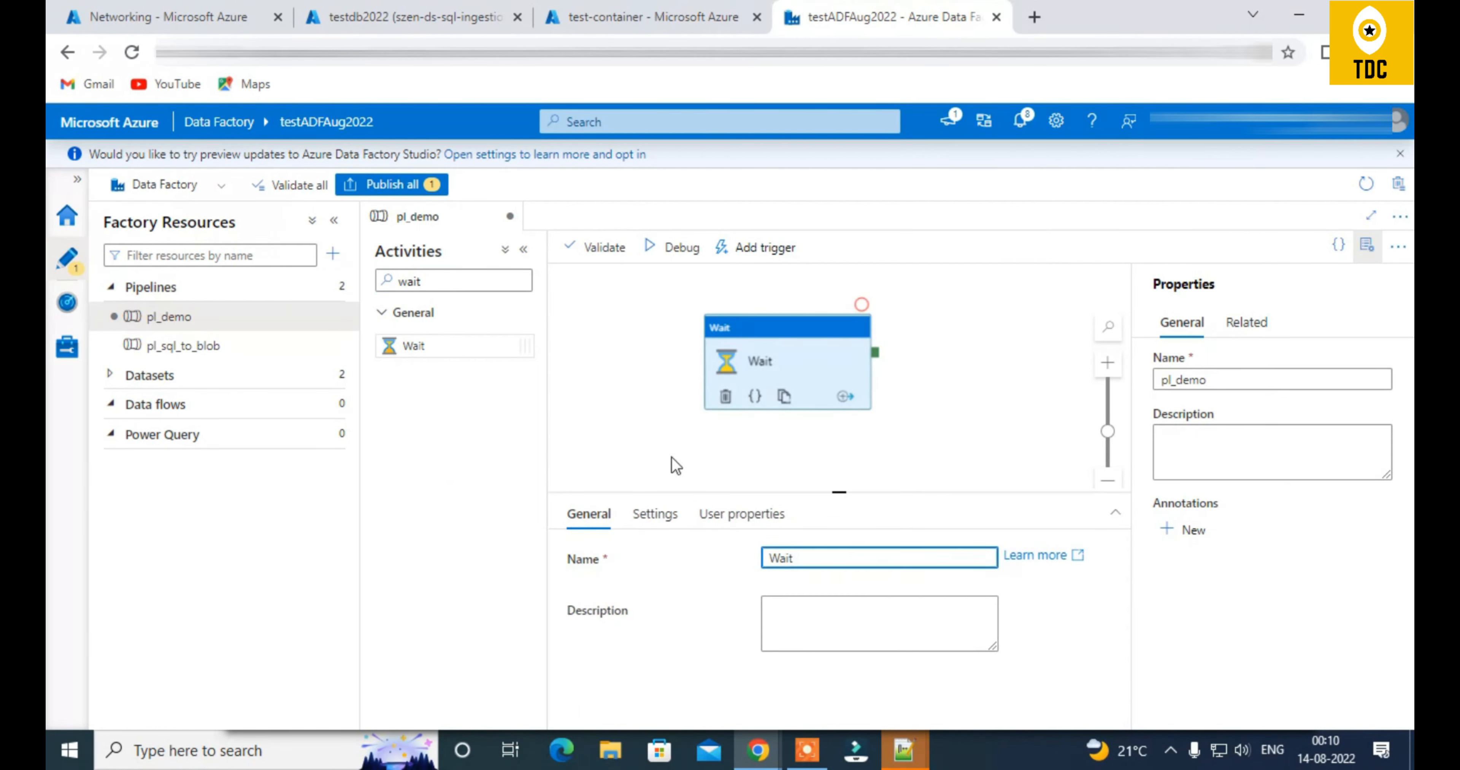
click(628, 444)
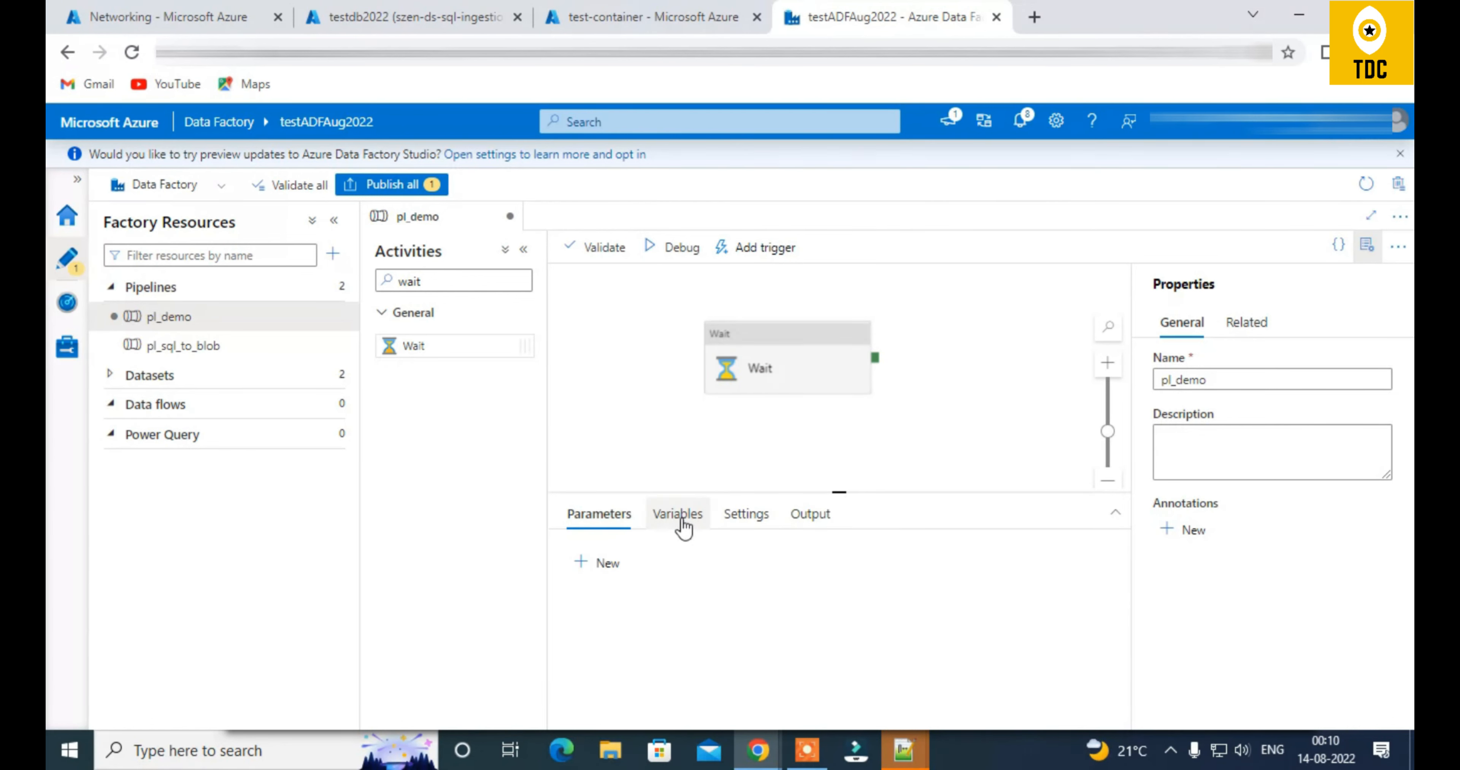
click(679, 516)
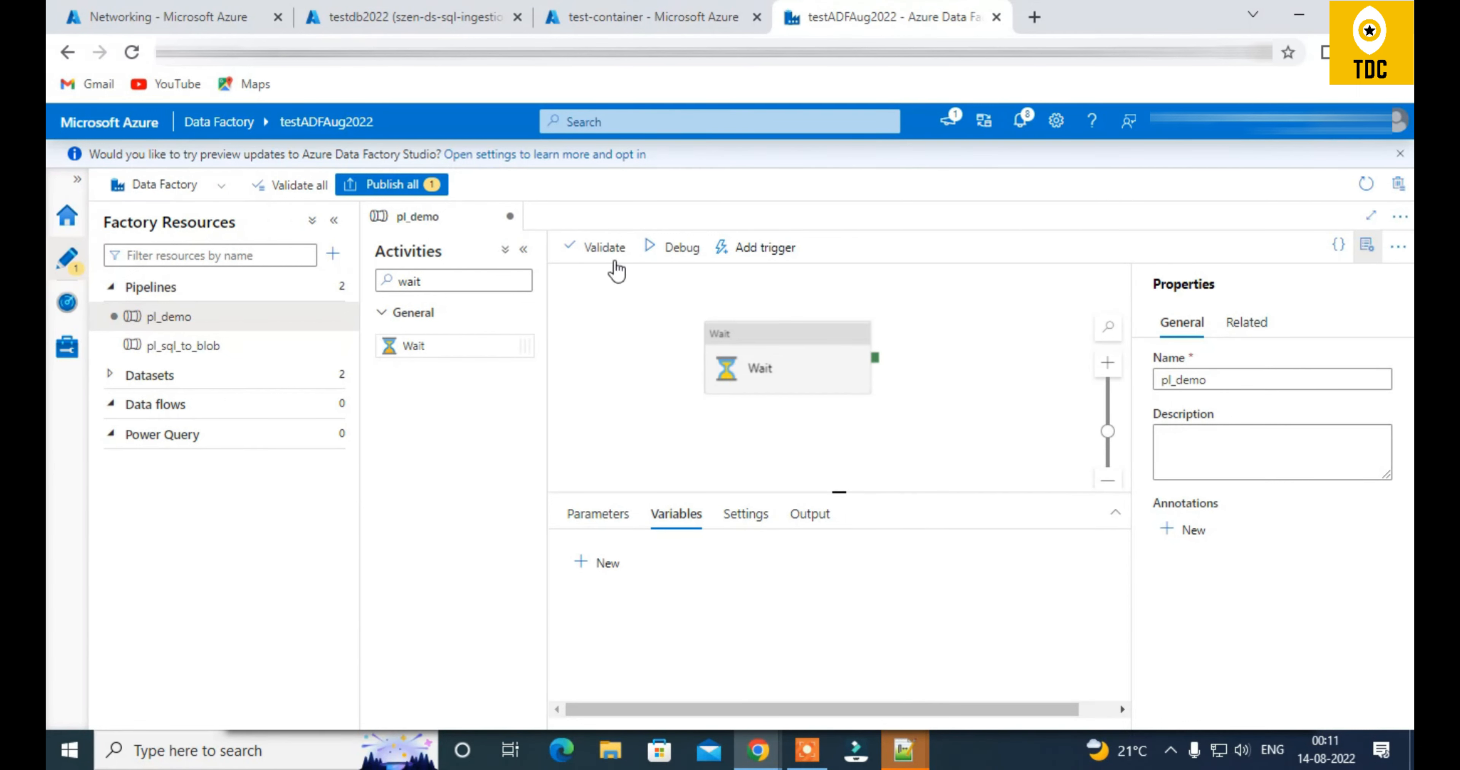
Try to trigger an on-demand run of the unpublished pl_demo pipeline
click(762, 252)
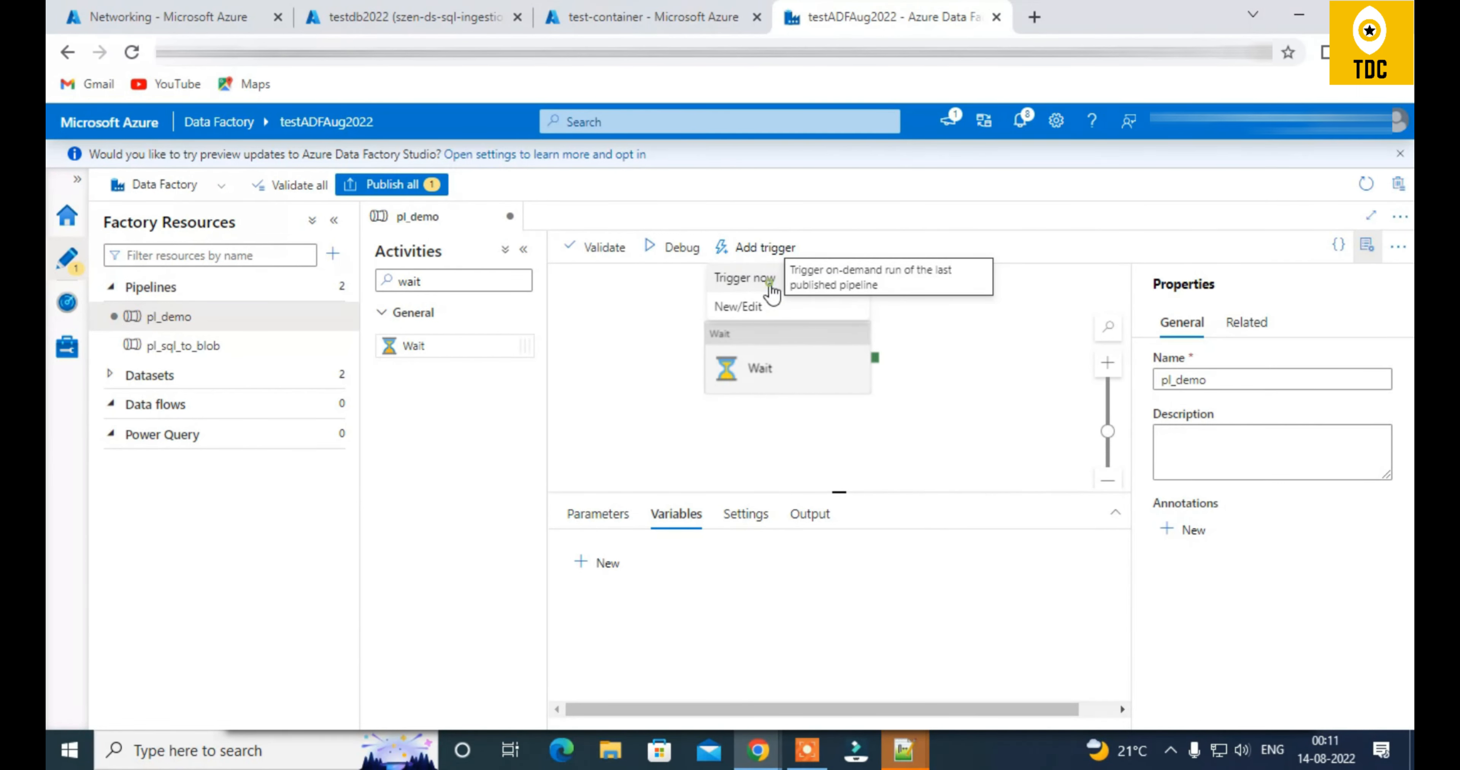
click(769, 288)
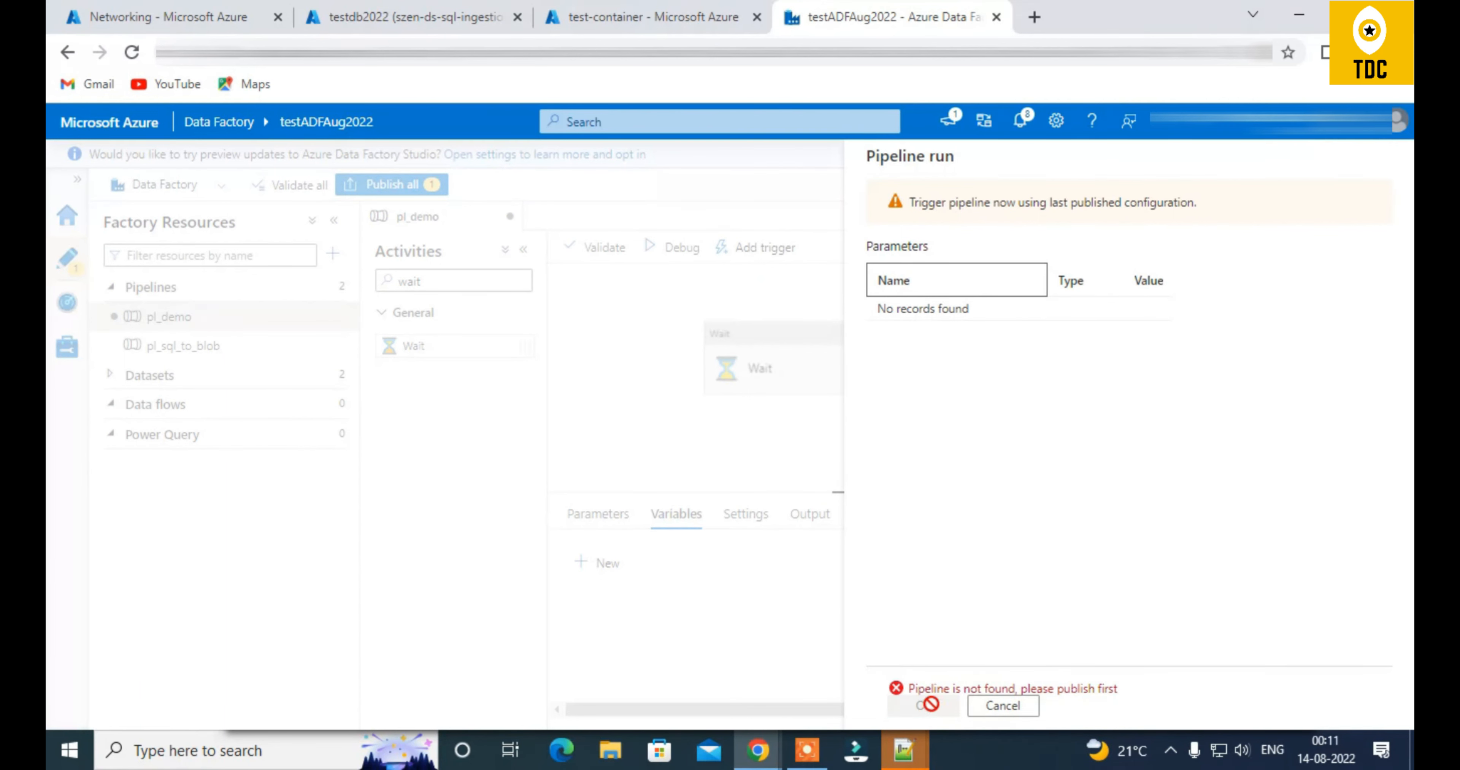
drag(909, 690, 1118, 689)
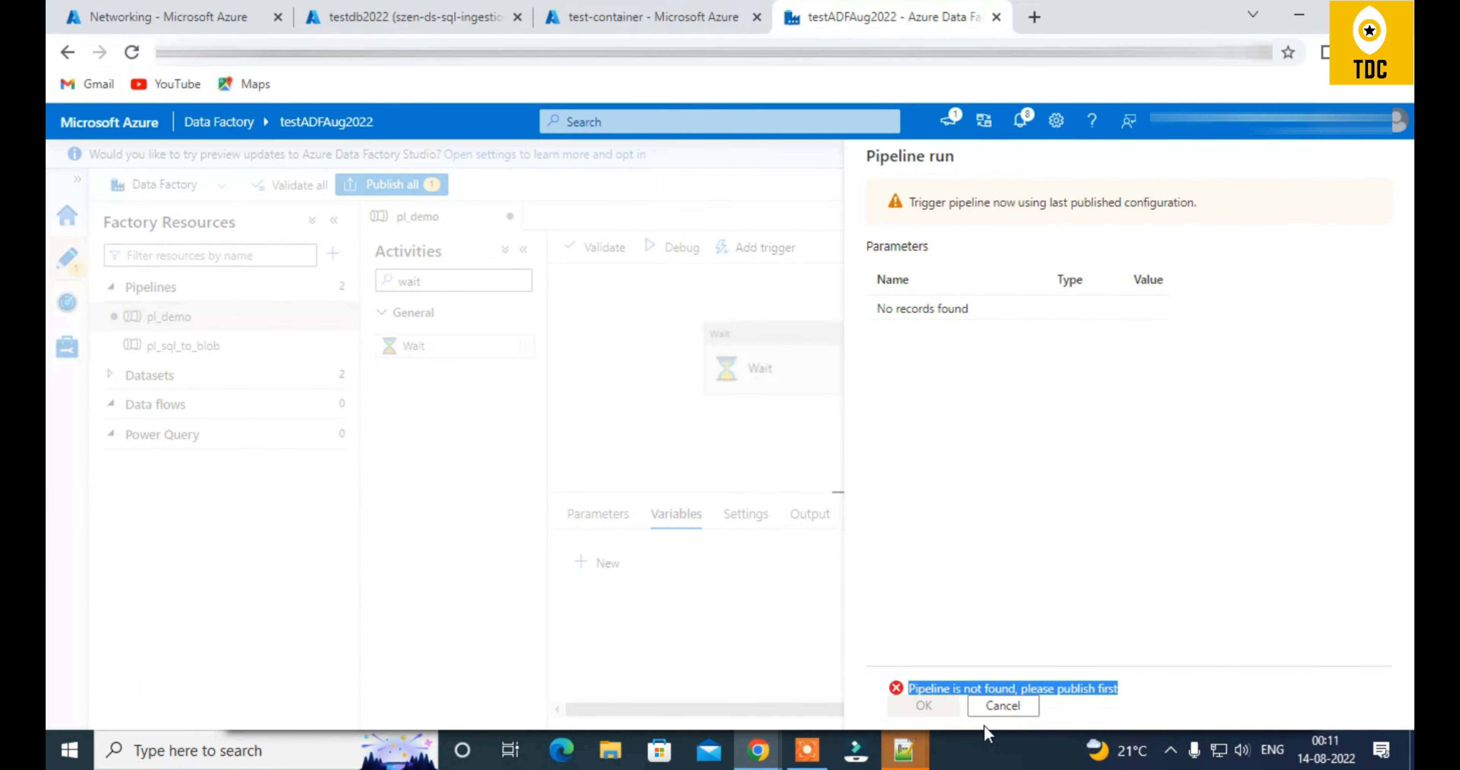
click(990, 707)
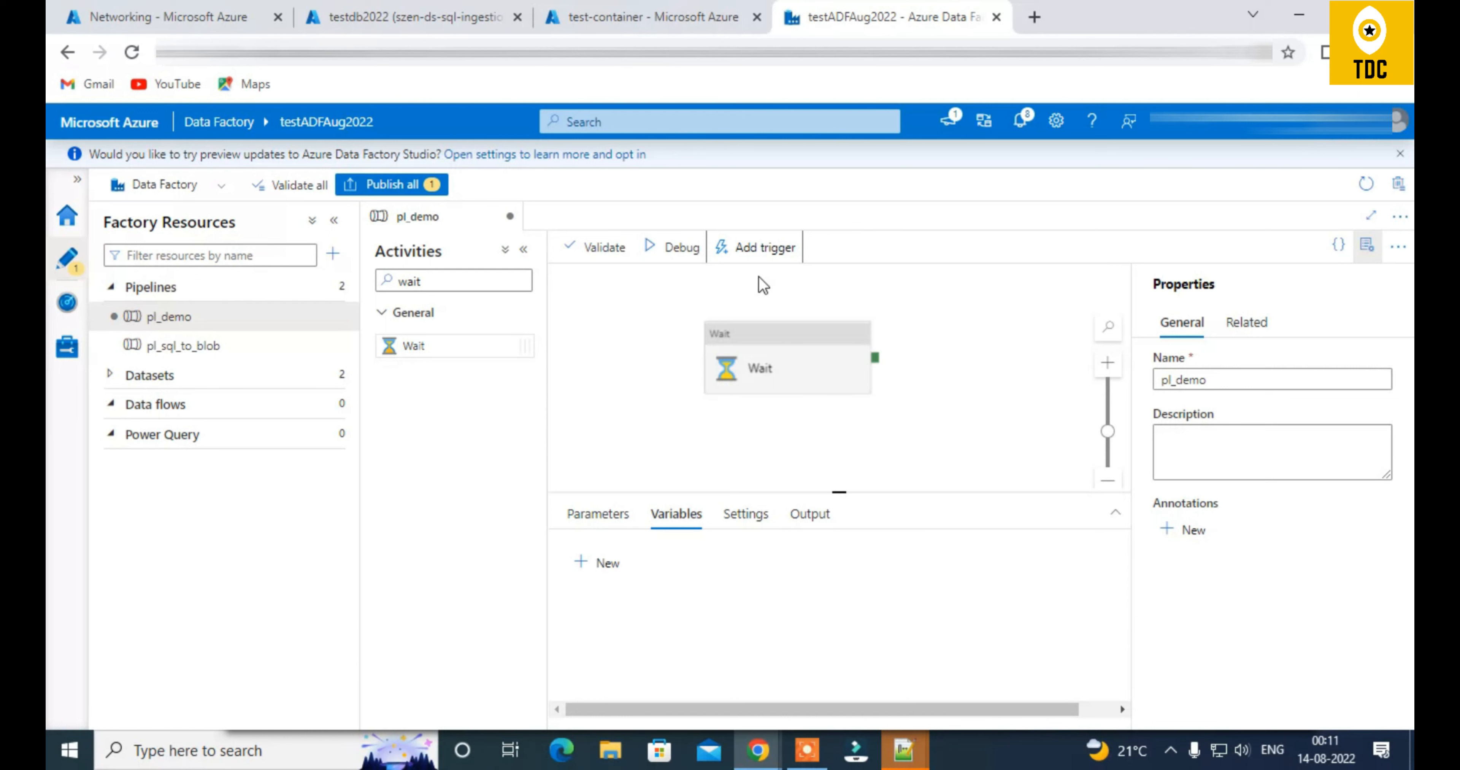
Run pl_demo in debug mode, and publish all pending changes, checking the publishing notifications
click(673, 249)
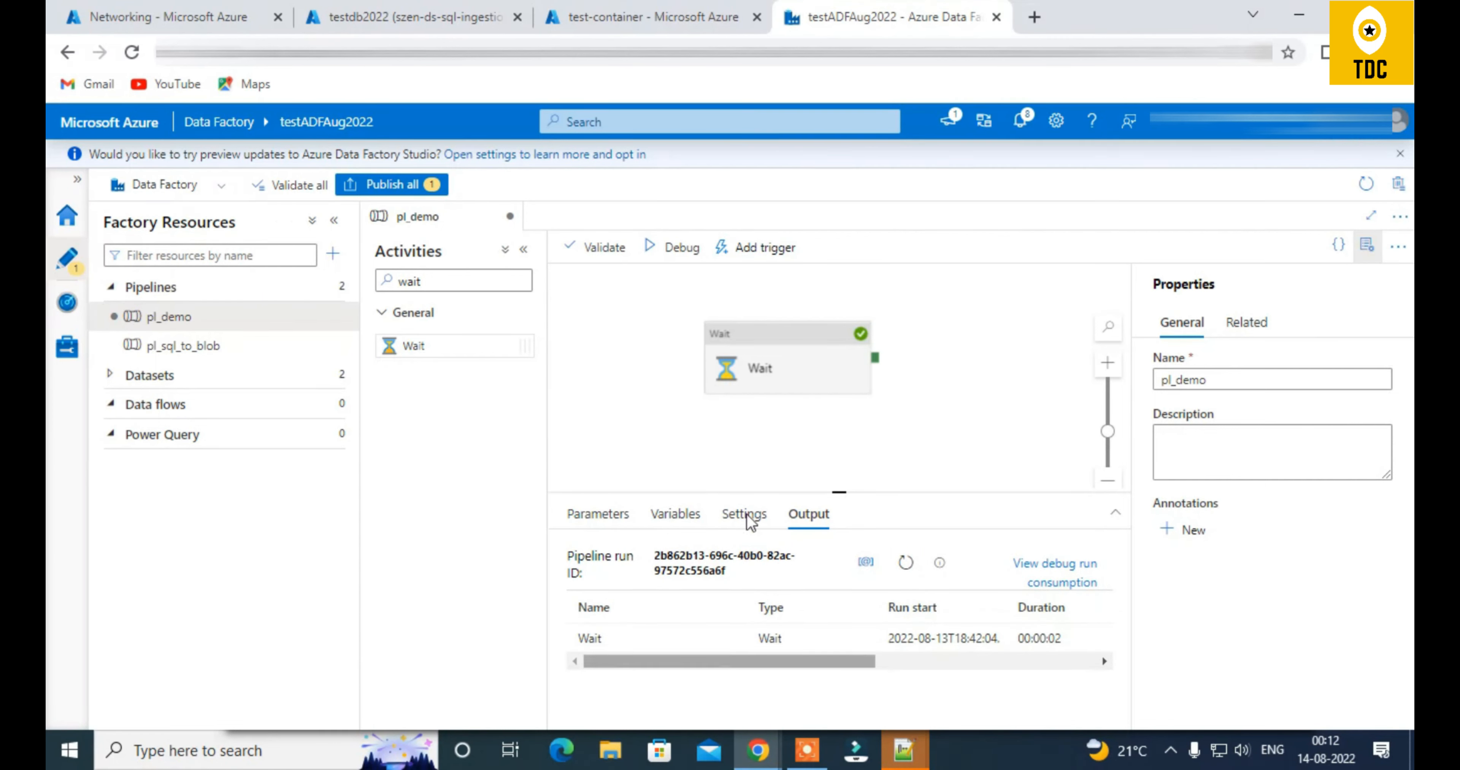
click(392, 185)
click(921, 702)
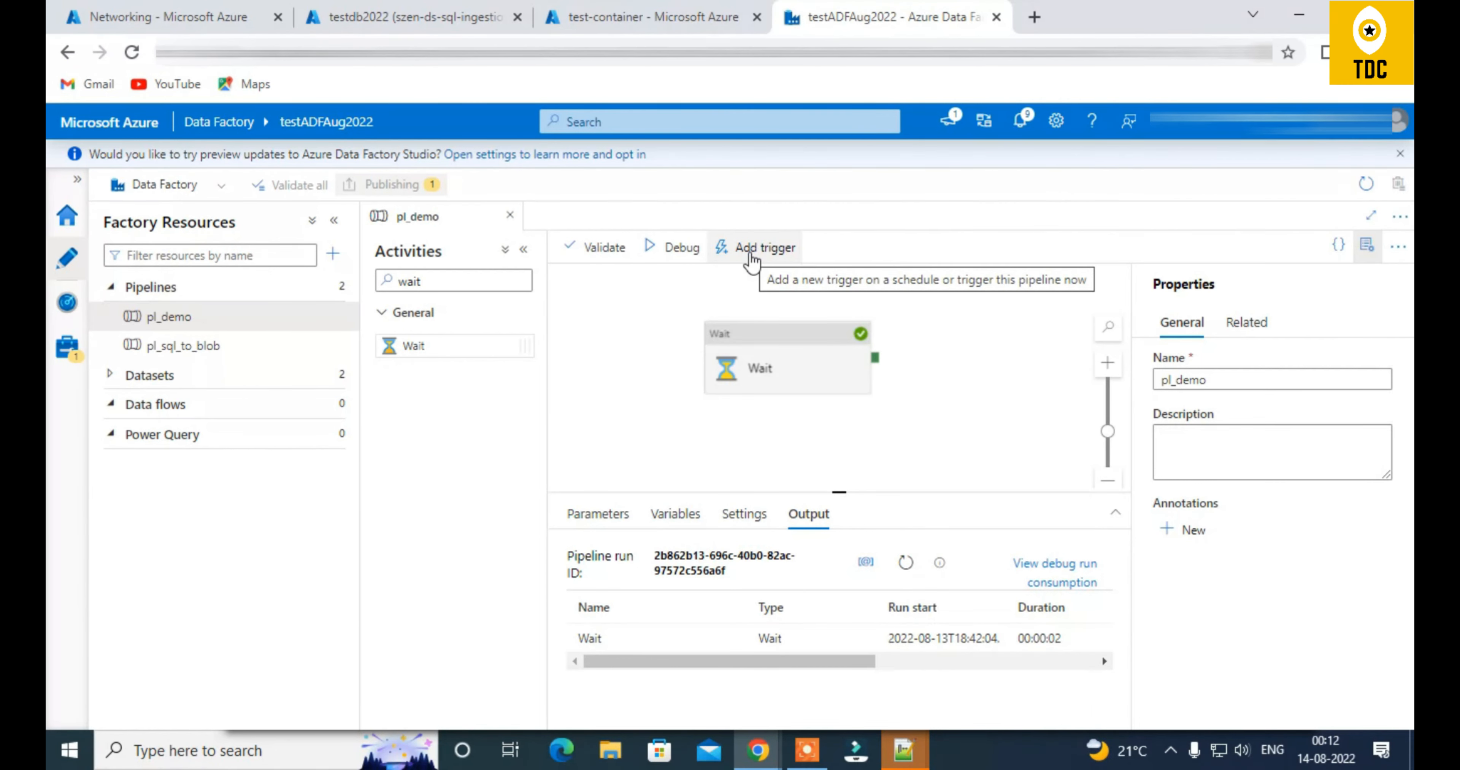
click(1022, 128)
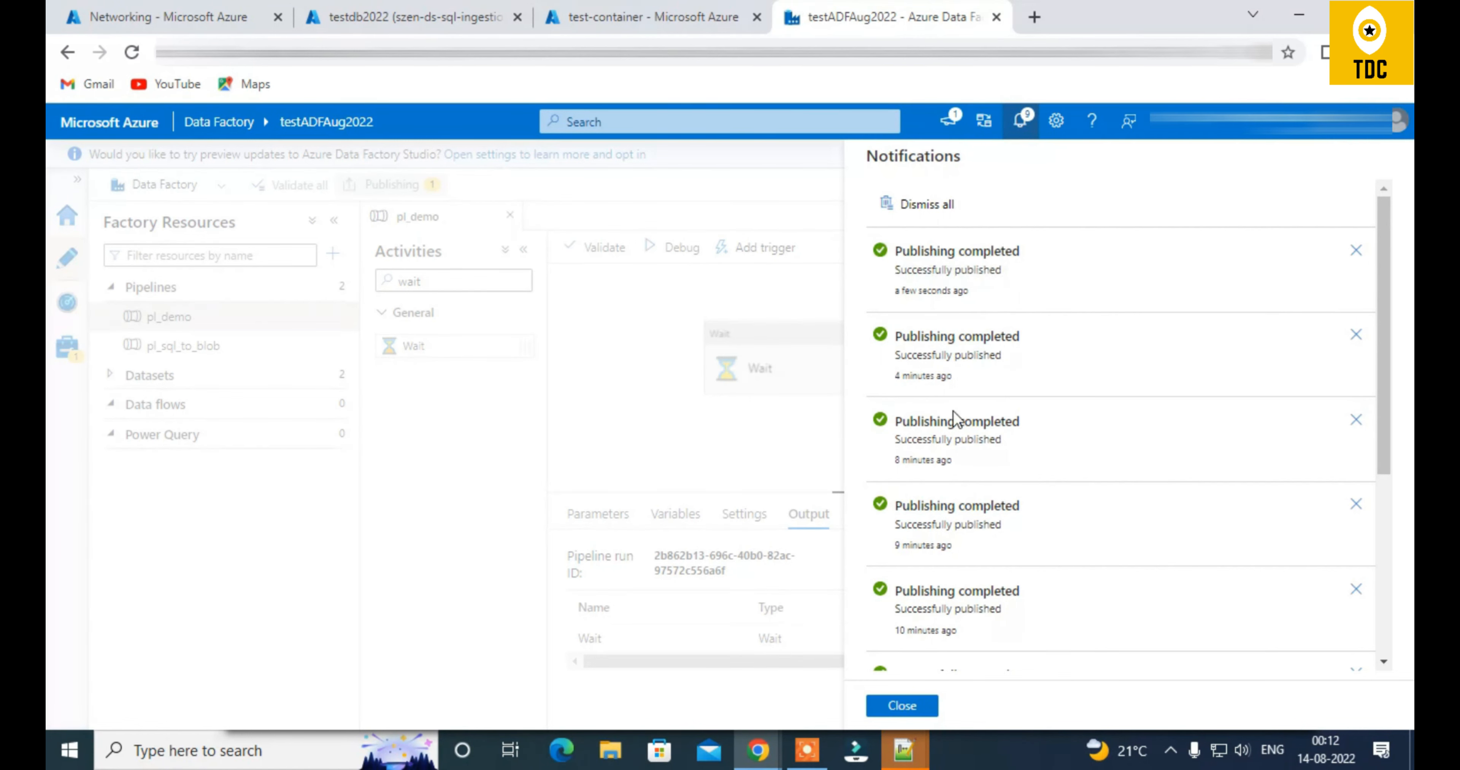
click(1378, 181)
click(902, 706)
Trigger an on-demand run of the published pl_demo pipeline
click(763, 249)
click(763, 276)
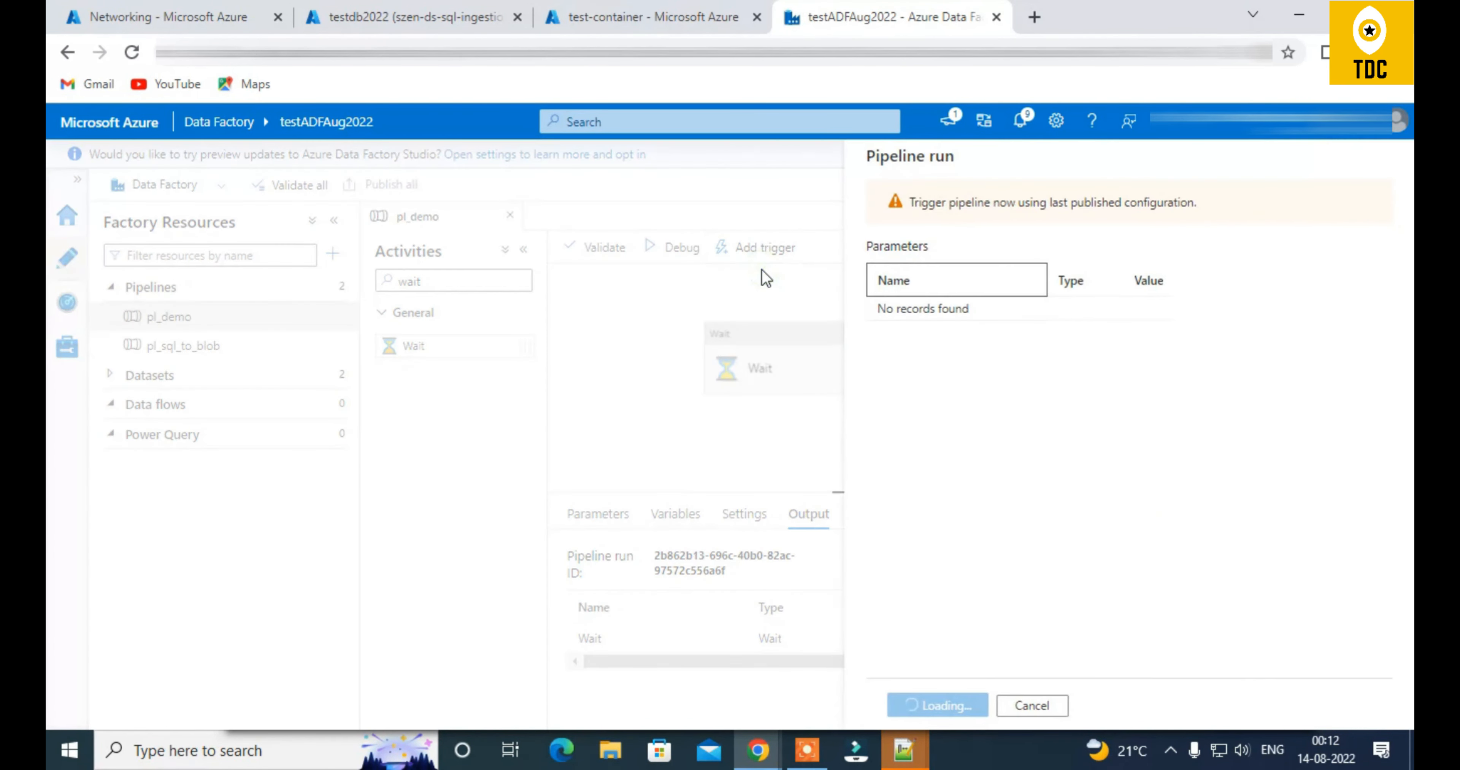
click(934, 707)
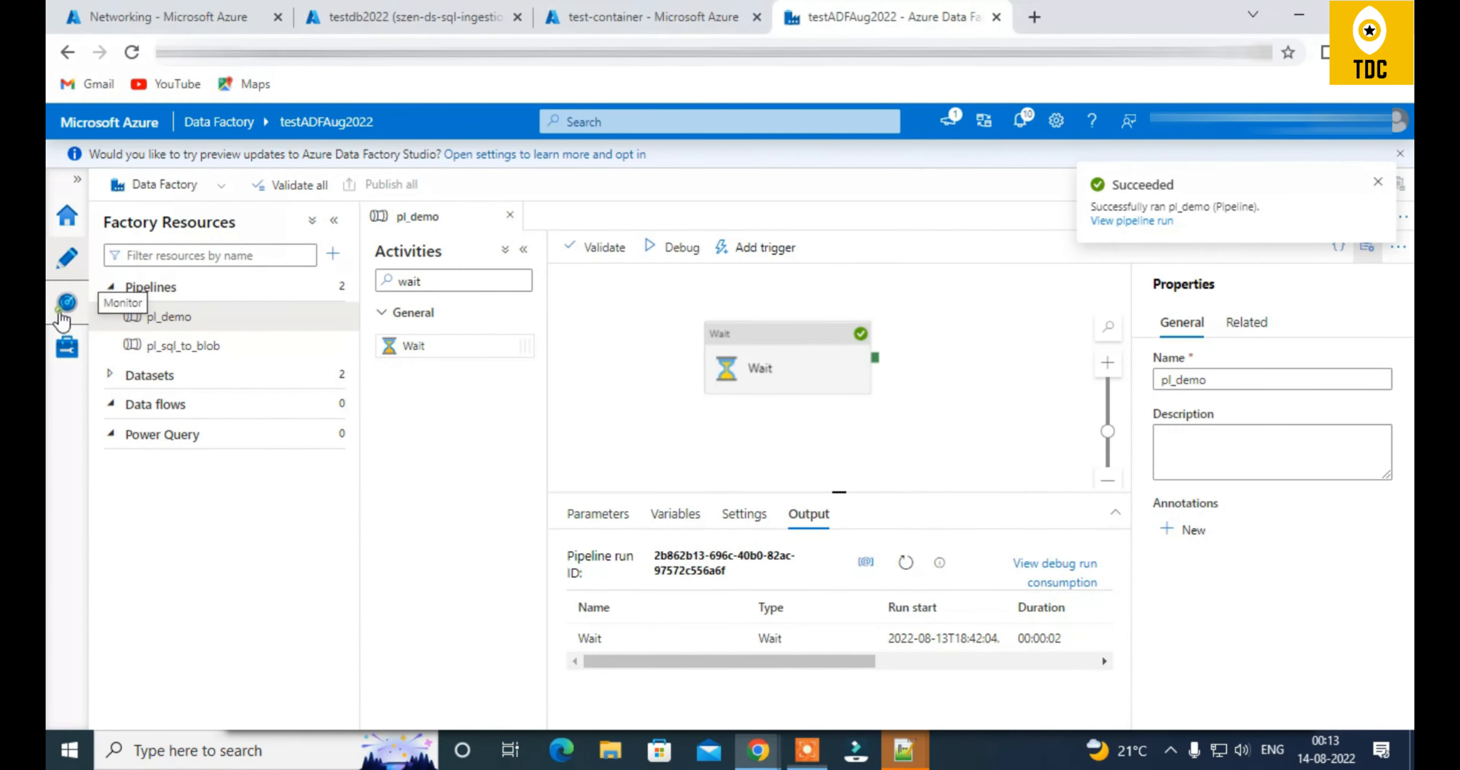
Examine the triggered and debug pipeline runs in monitoring, and return to the authoring workspace
click(63, 318)
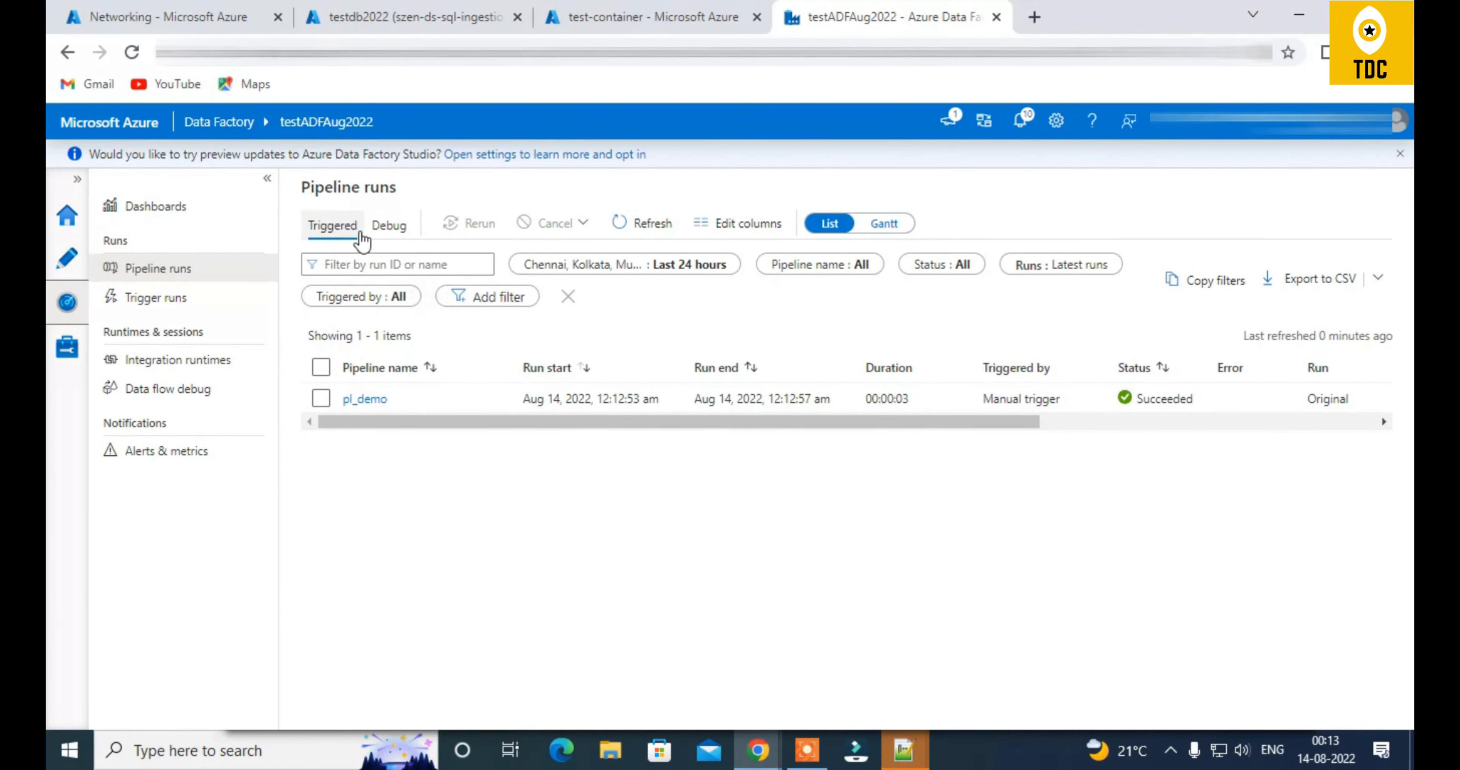
click(398, 233)
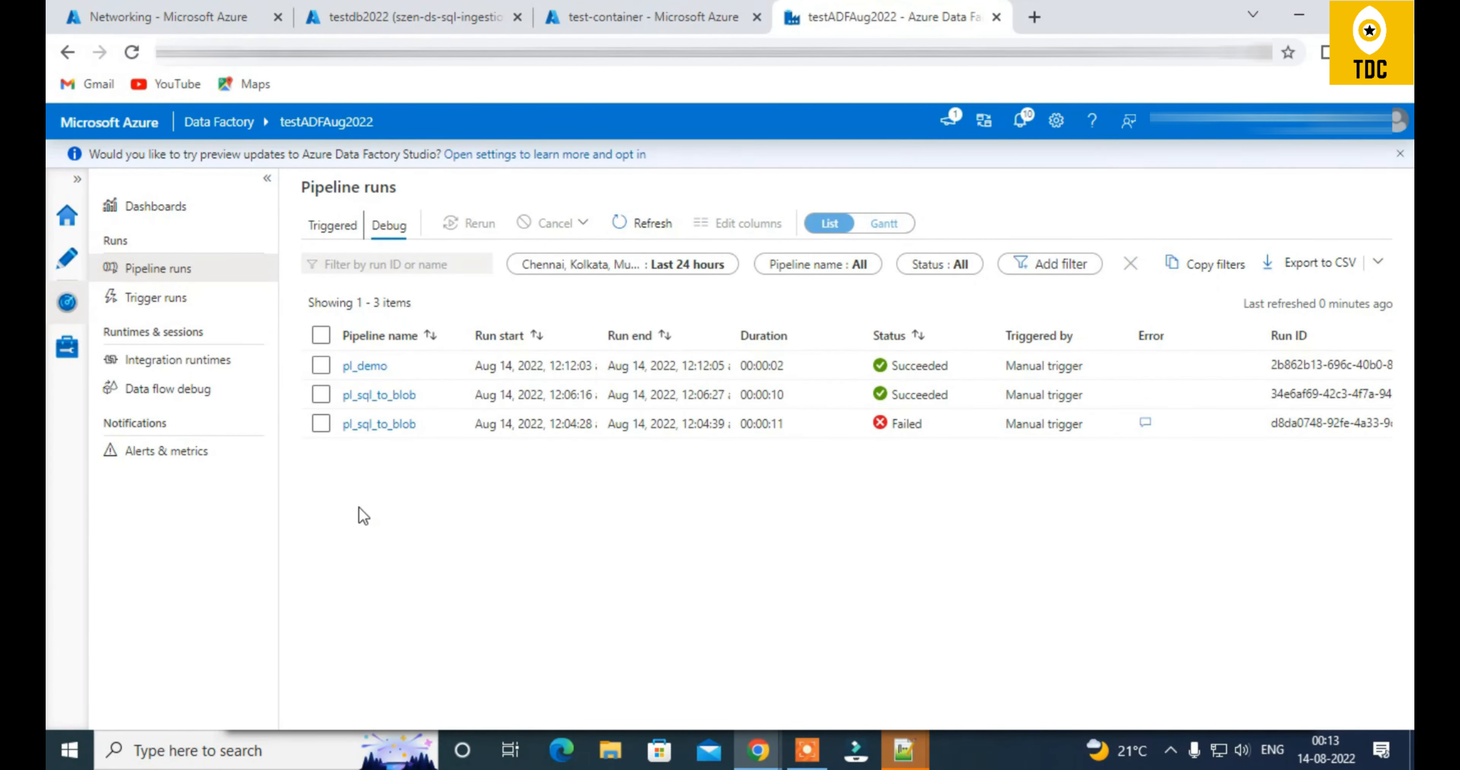
click(63, 266)
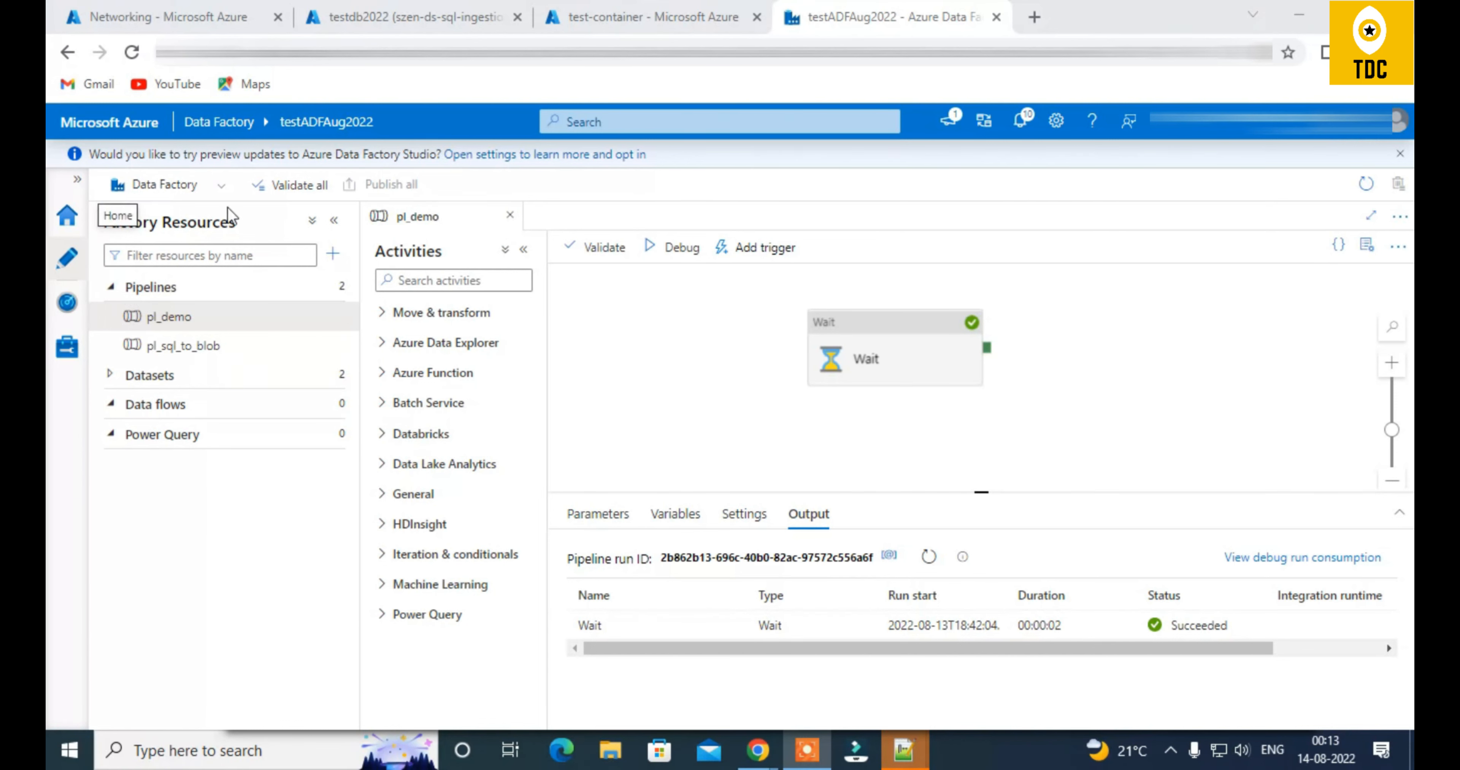
Expand the Datasets resource group and collapse the Data flows and Power Query groups
click(109, 378)
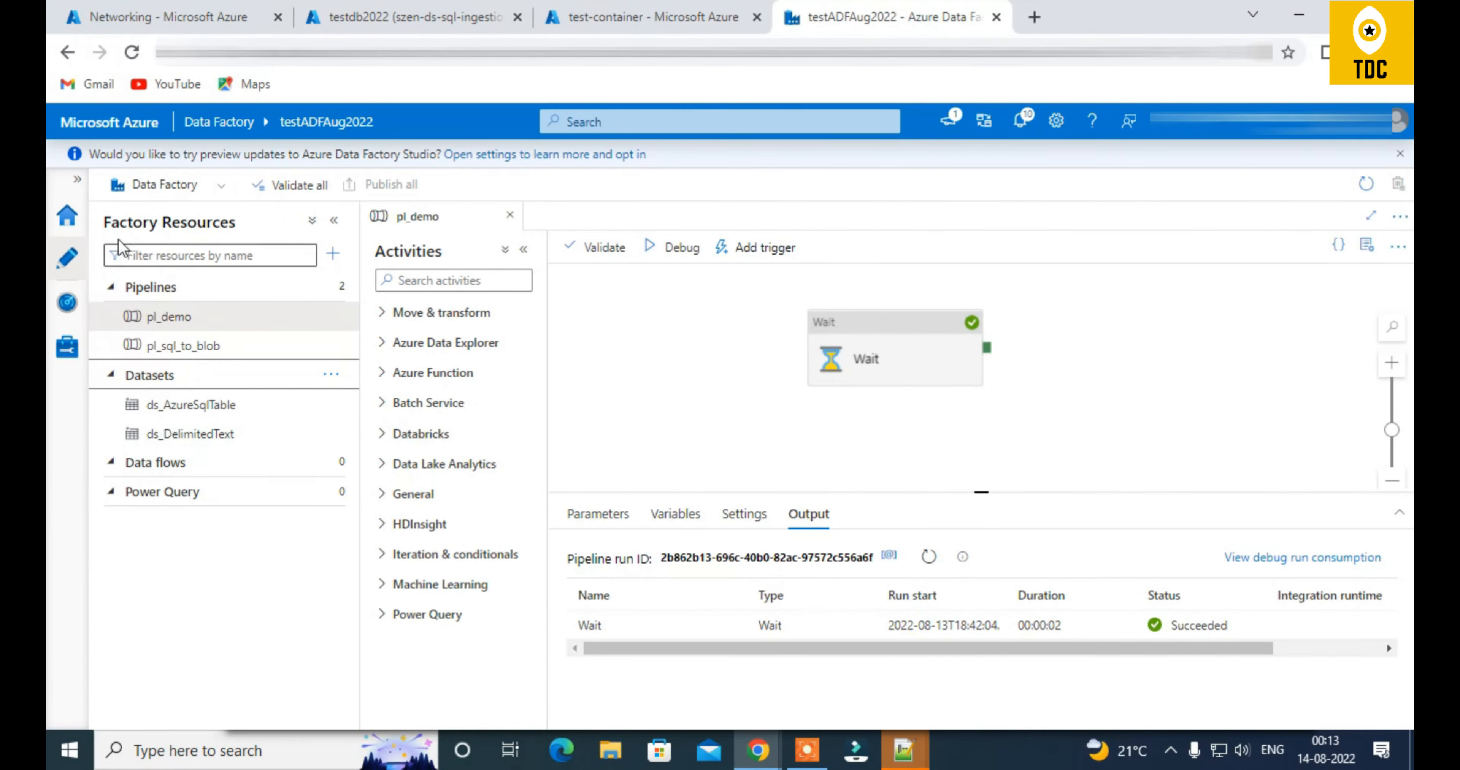
click(110, 462)
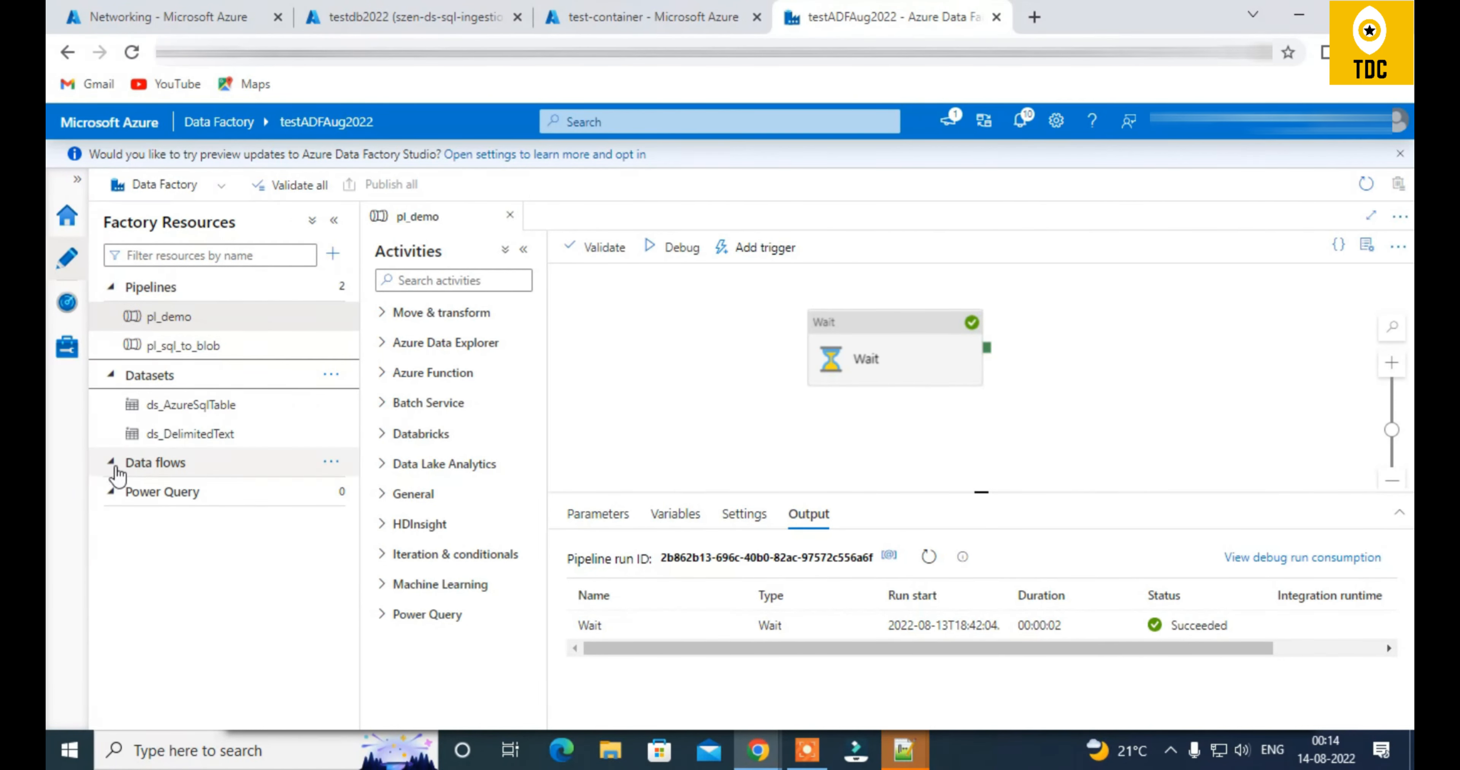
click(109, 491)
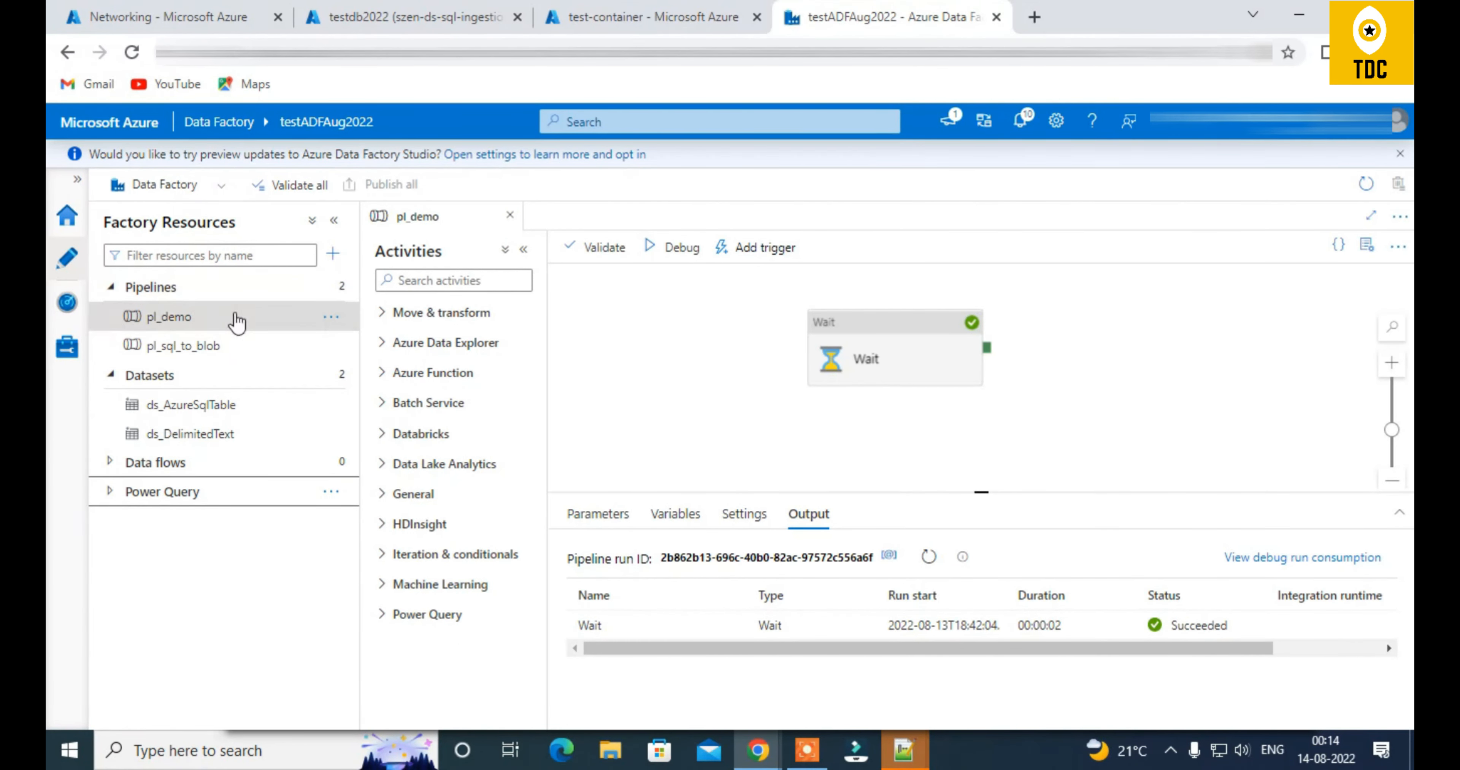
Create a folder named demo under Pipelines and move pl_demo and pl_sql_to_blob into it
click(332, 286)
click(364, 373)
triple_click(689, 407)
text(demo)
click(619, 465)
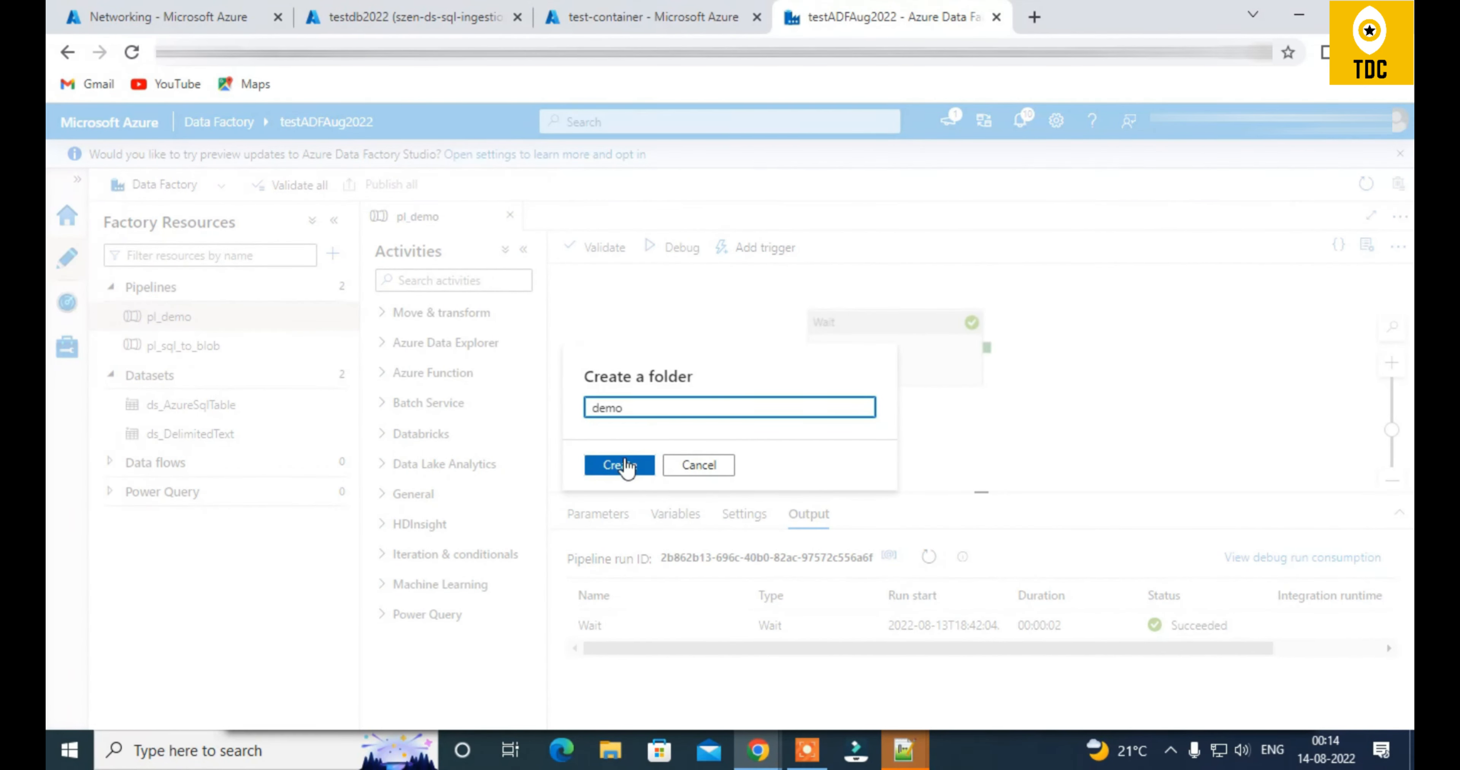
drag(170, 347, 165, 376)
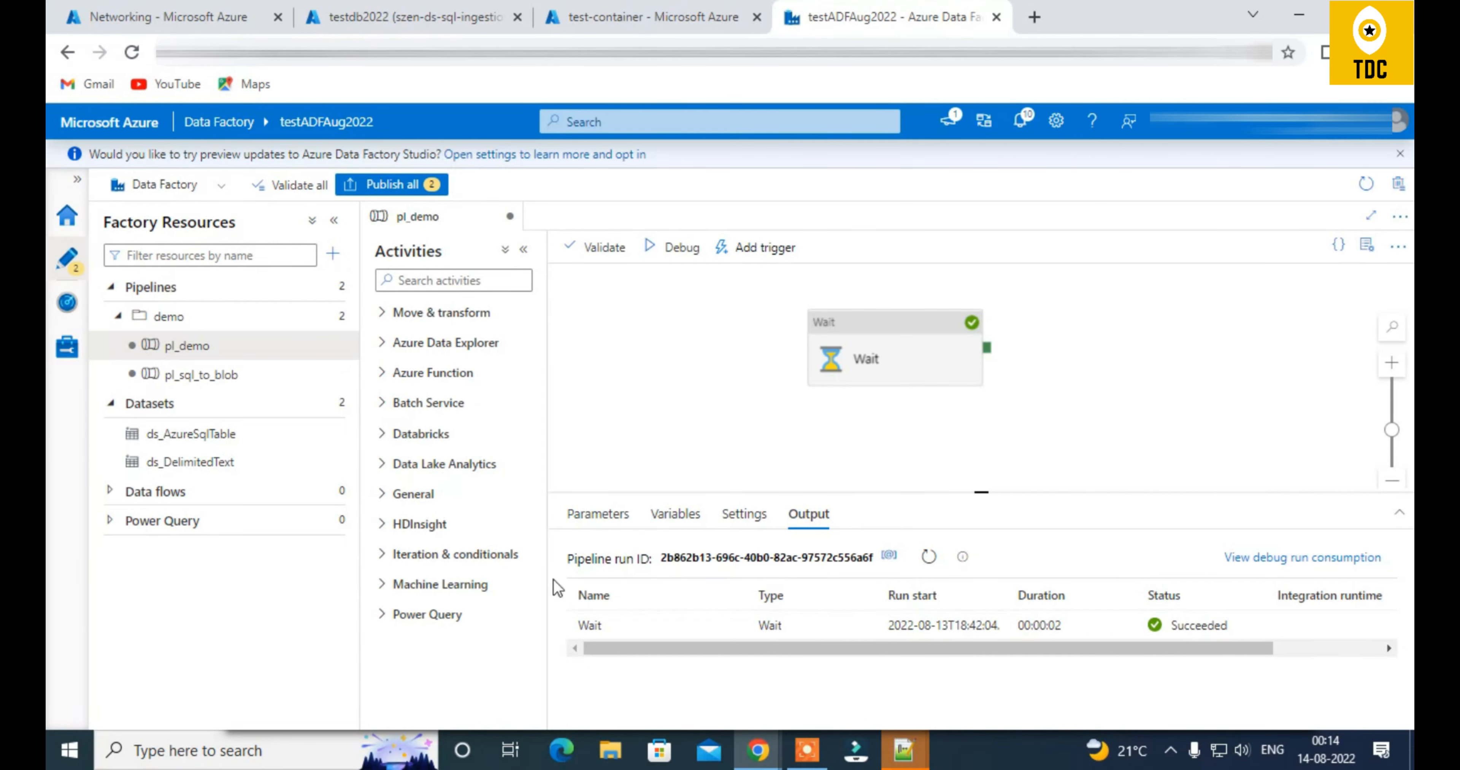
Narrow the Factory Resources area and examine the activities in the Move & transform and Databricks categories
drag(359, 216, 319, 216)
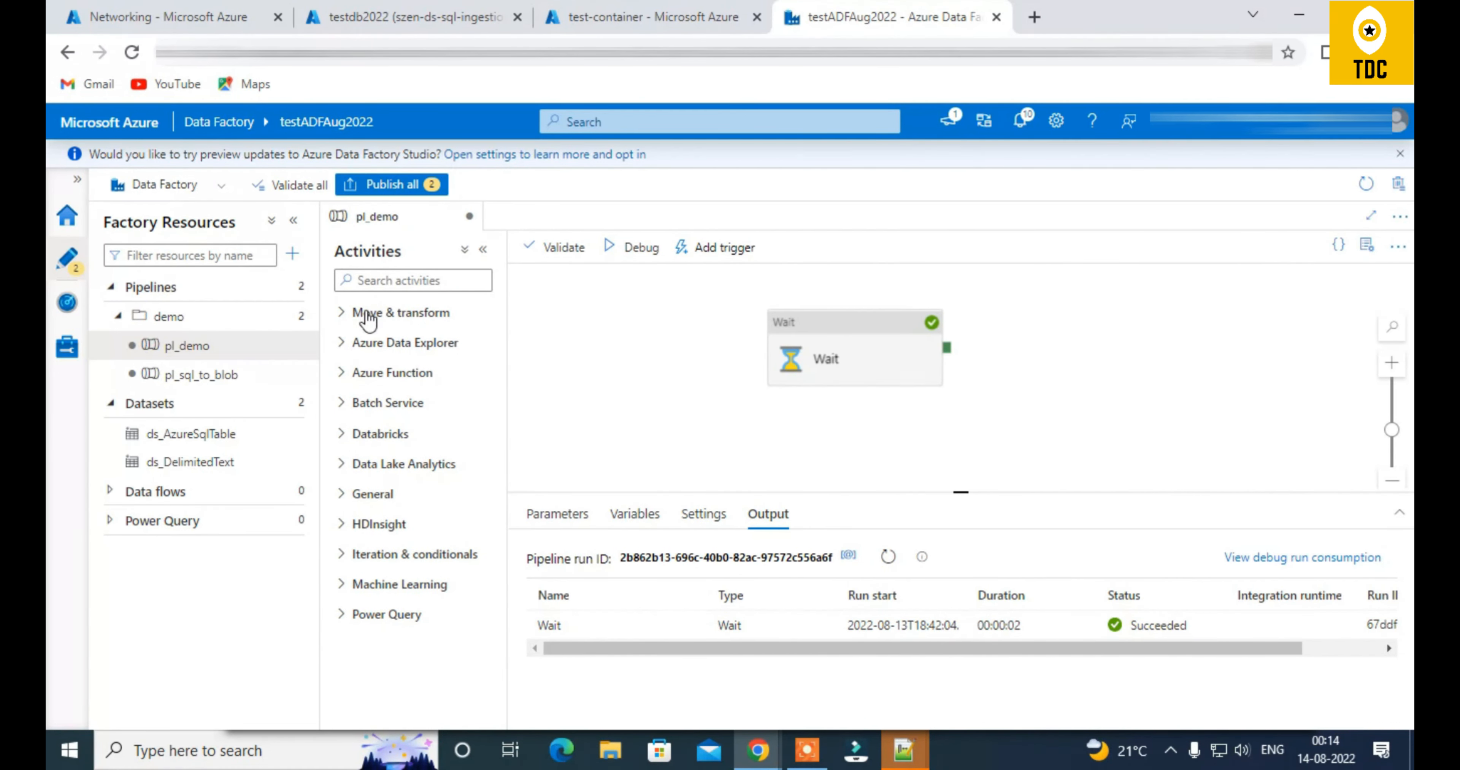
click(348, 322)
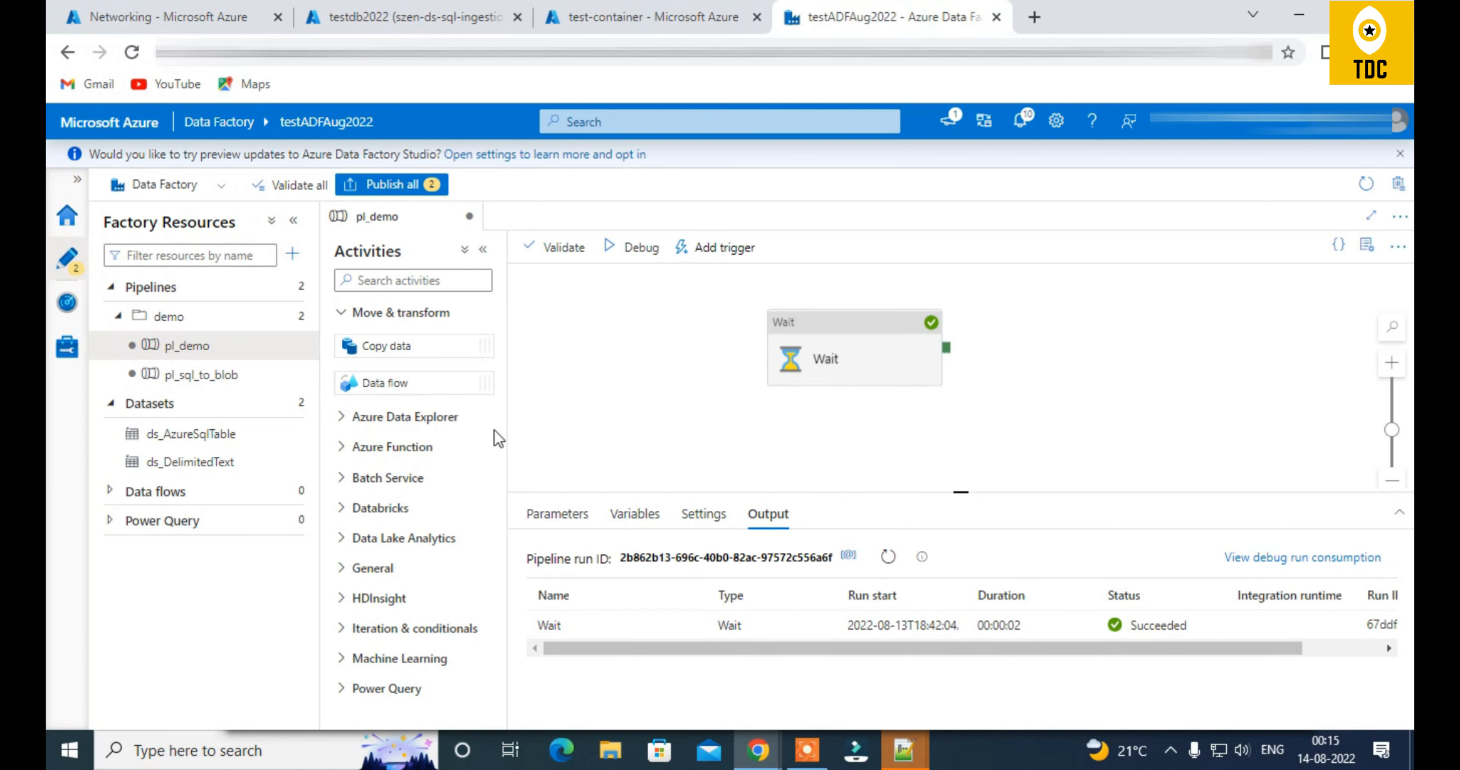
click(342, 509)
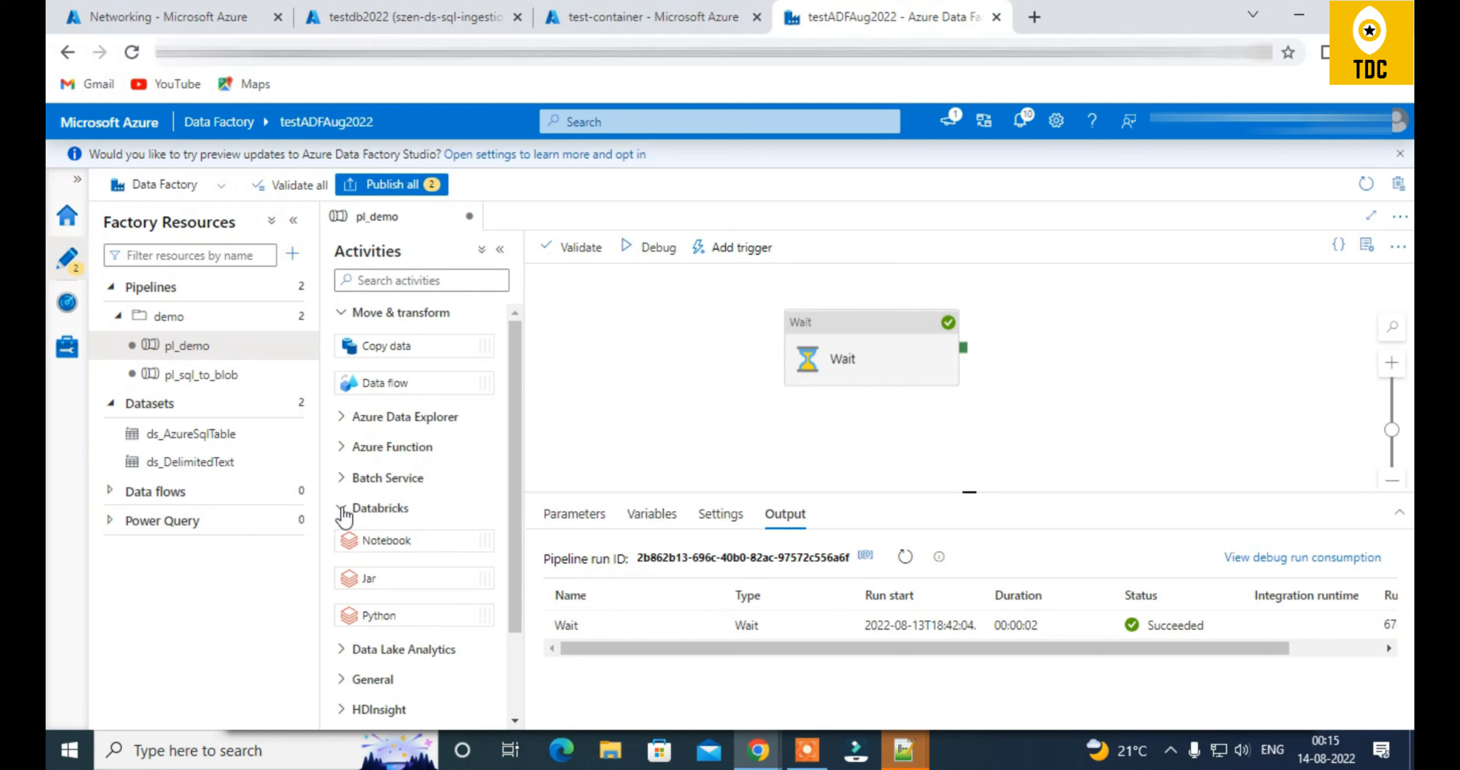
Collapse the Move & transform activity category
scroll(343, 513, down, 2)
scroll(342, 510, up, 2)
click(342, 313)
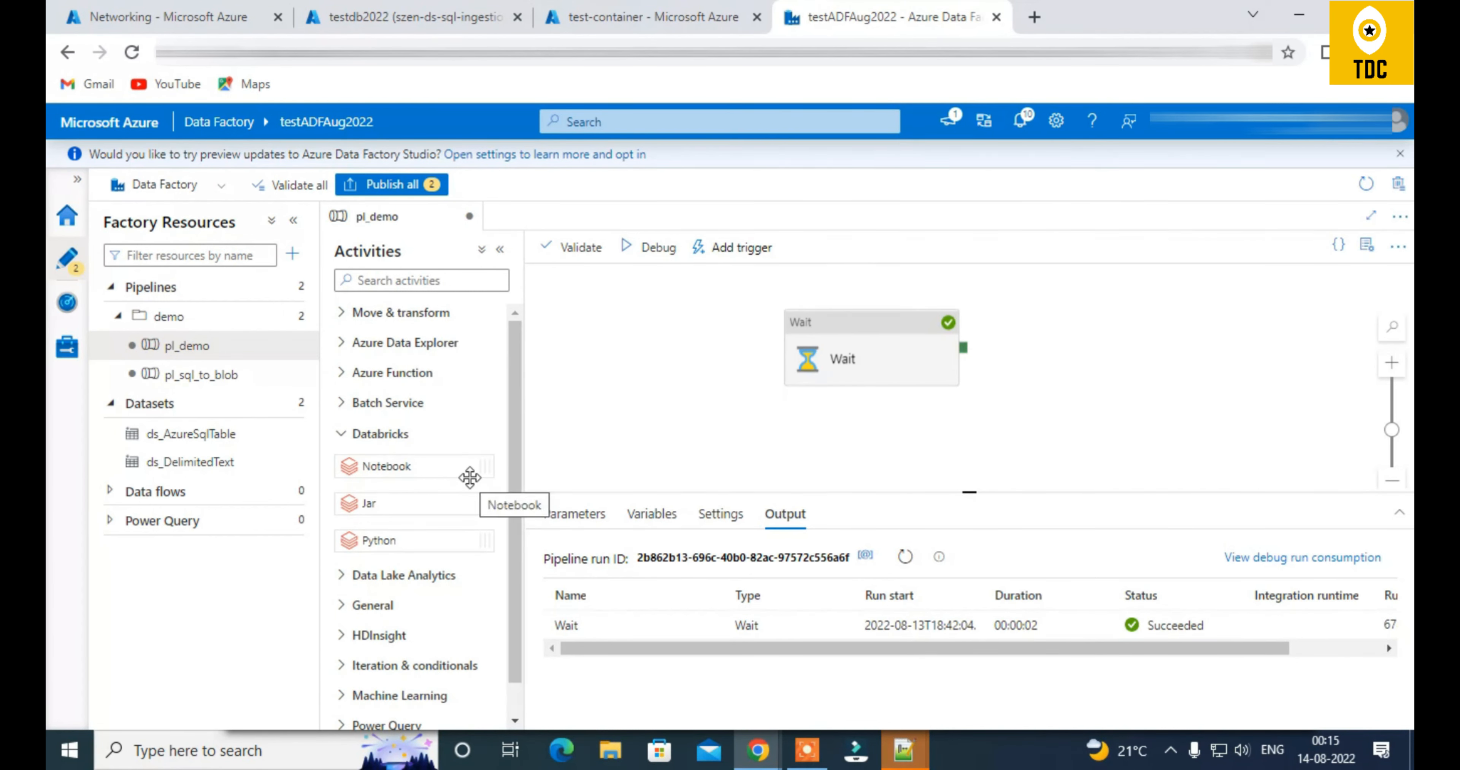
scroll(443, 476, down, 1)
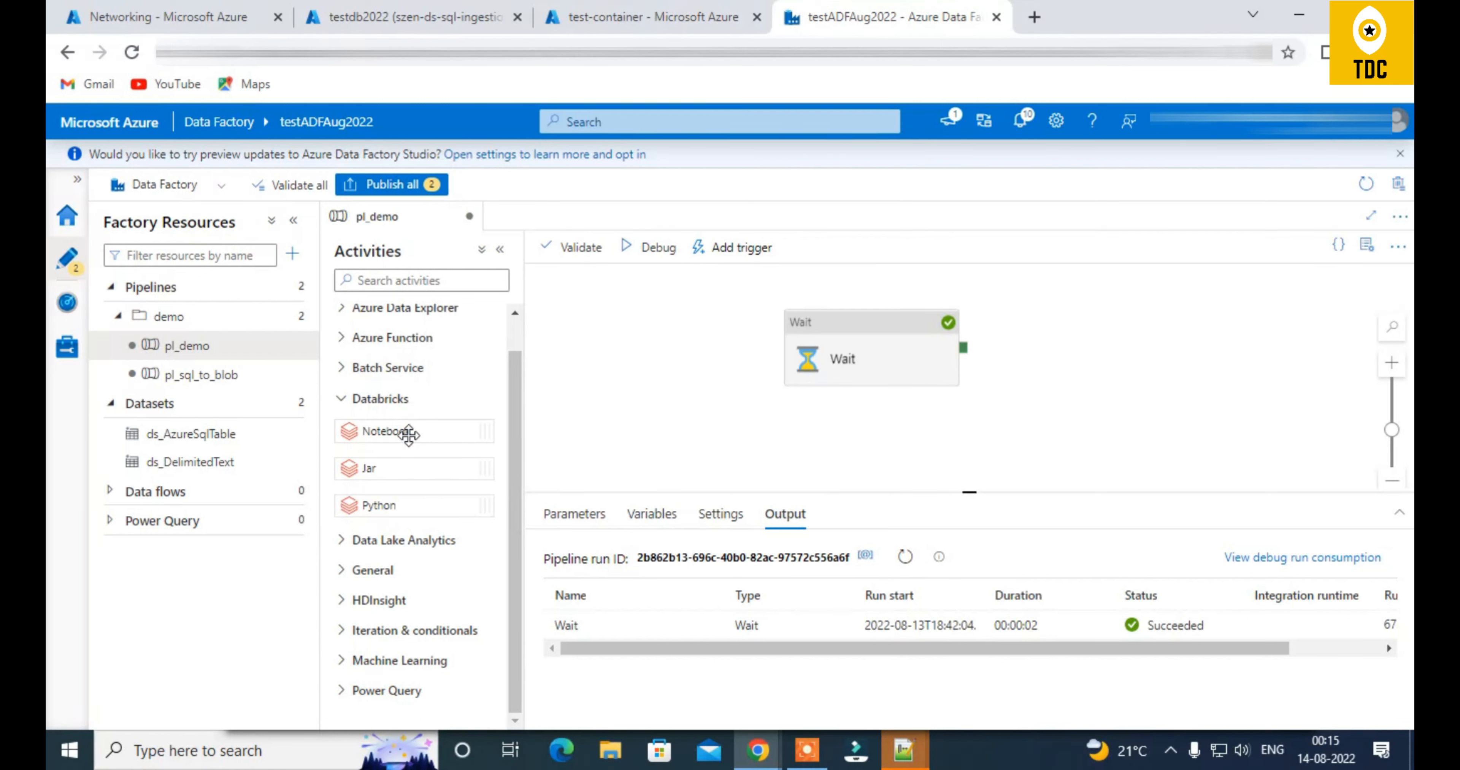
Expand the HDInsight activity category and examine its activities
click(341, 601)
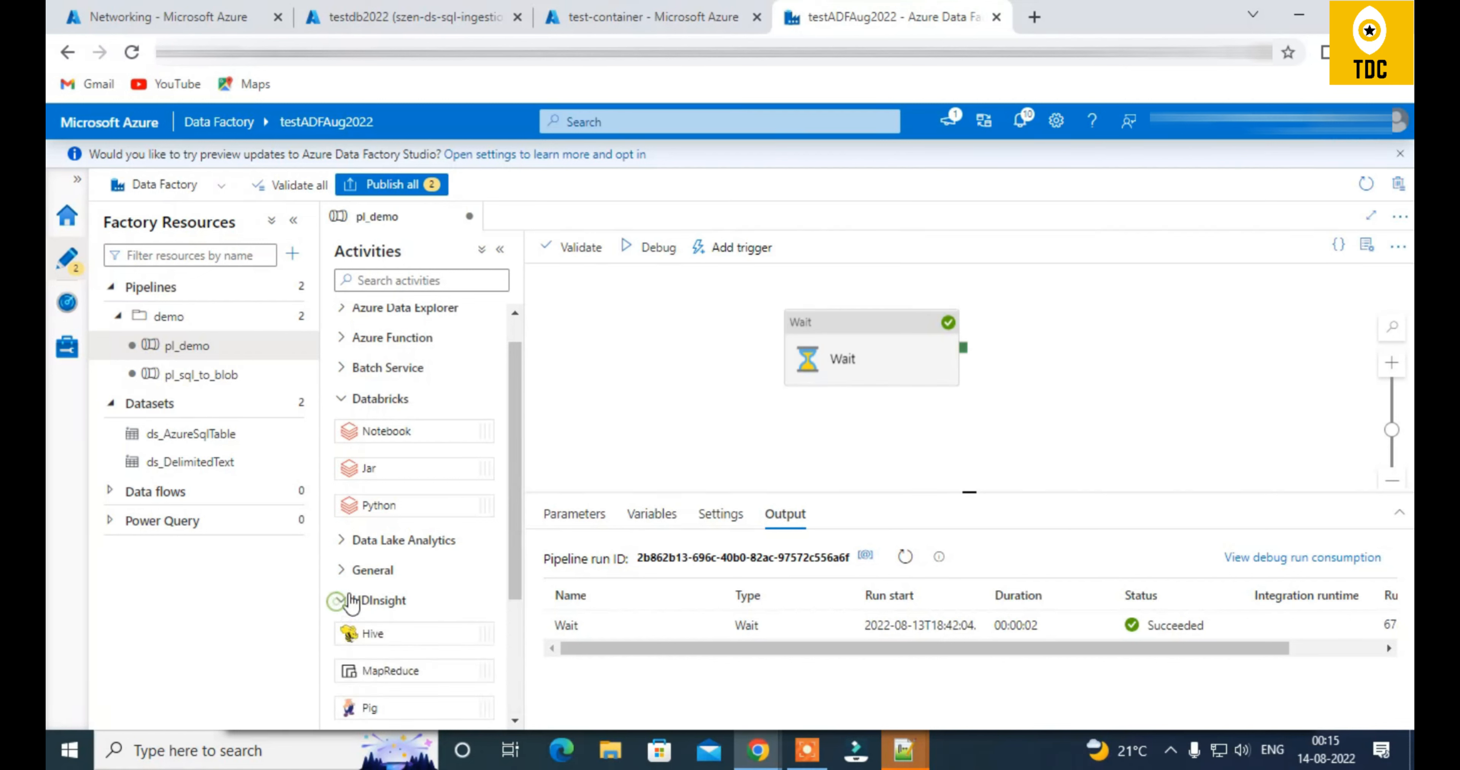
scroll(481, 413, down, 3)
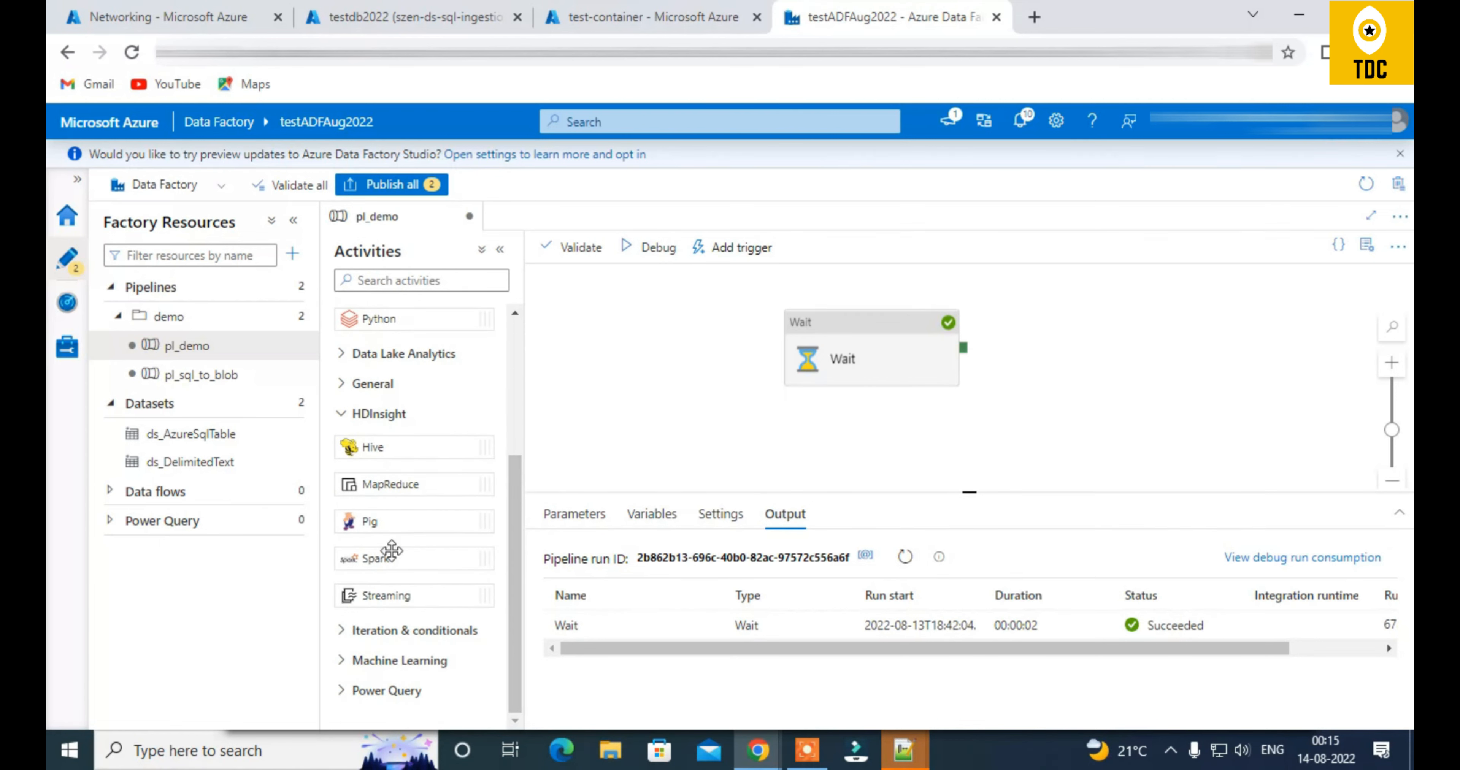
scroll(391, 551, up, 1)
scroll(392, 552, up, 3)
scroll(395, 558, down, 5)
Expand the Machine Learning activity category and look over its activities along with the other categories
click(347, 660)
scroll(434, 474, down, 3)
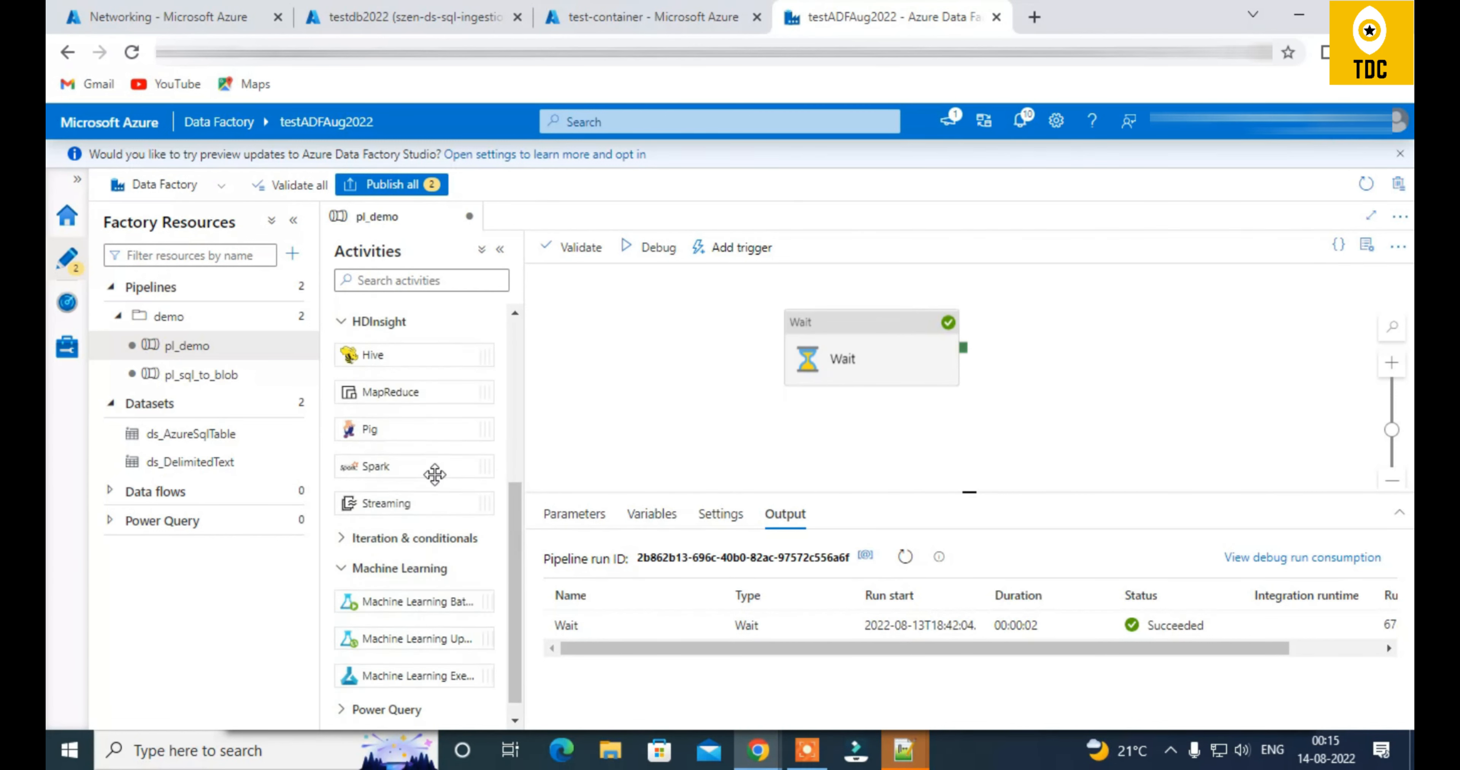
scroll(434, 475, down, 1)
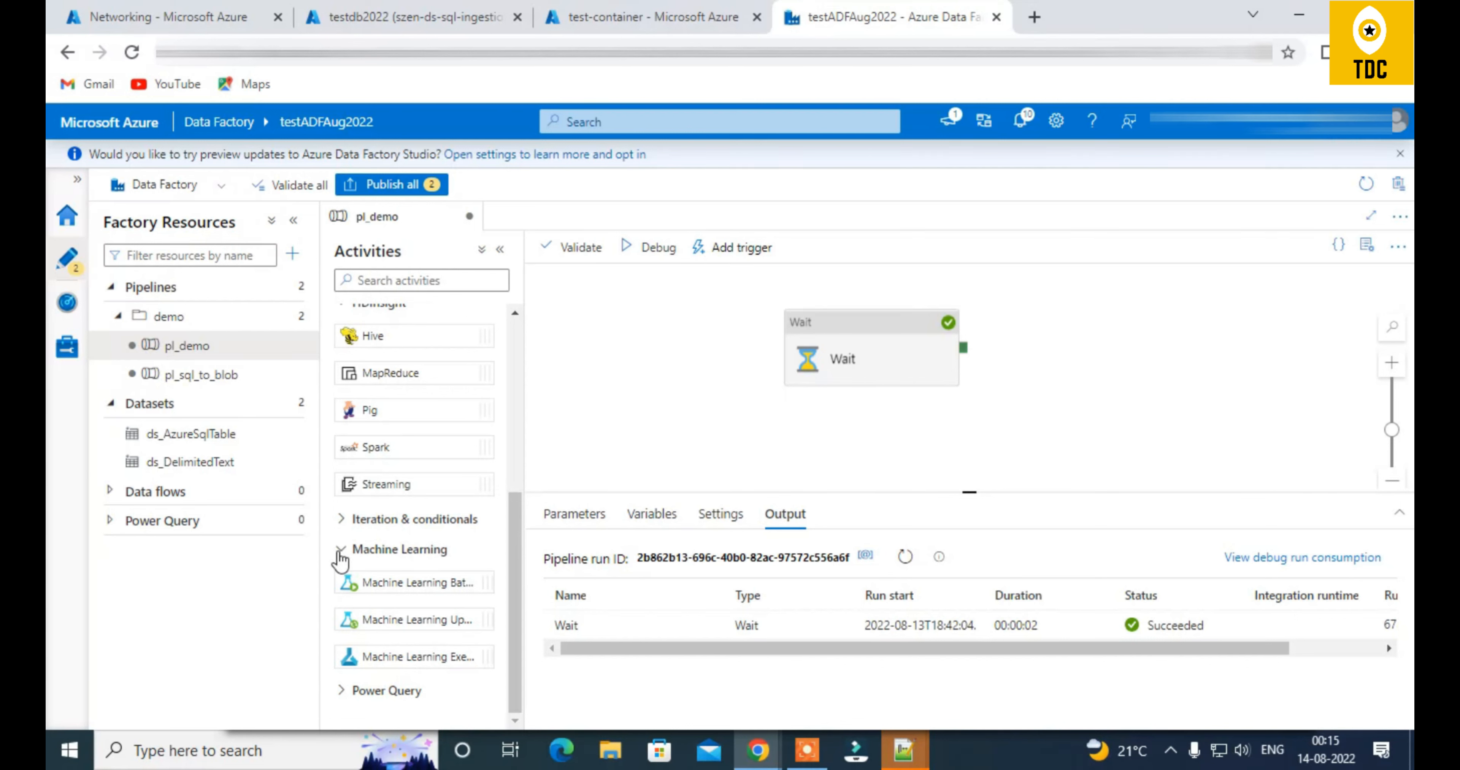
scroll(392, 476, up, 5)
scroll(425, 449, down, 1)
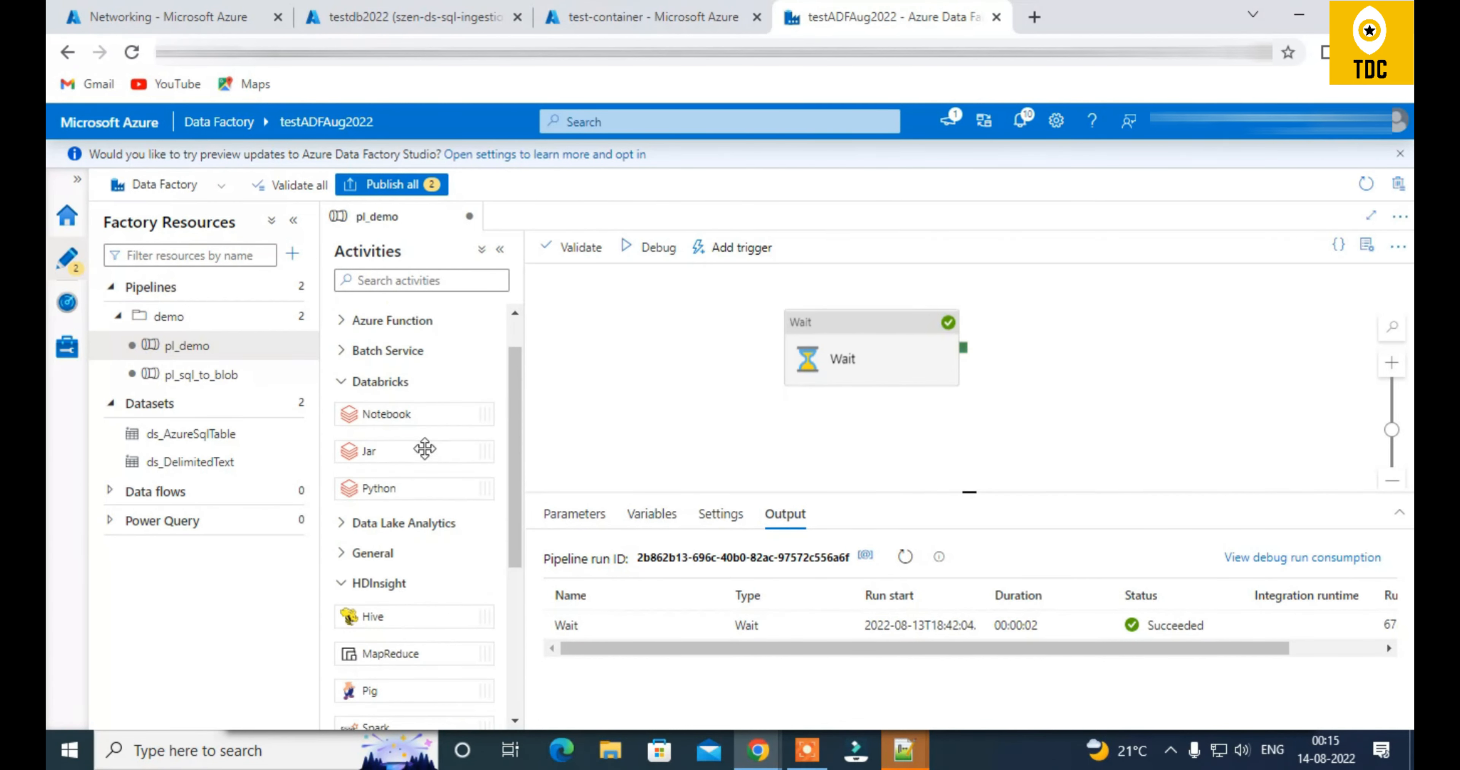
scroll(426, 449, down, 2)
scroll(405, 582, down, 4)
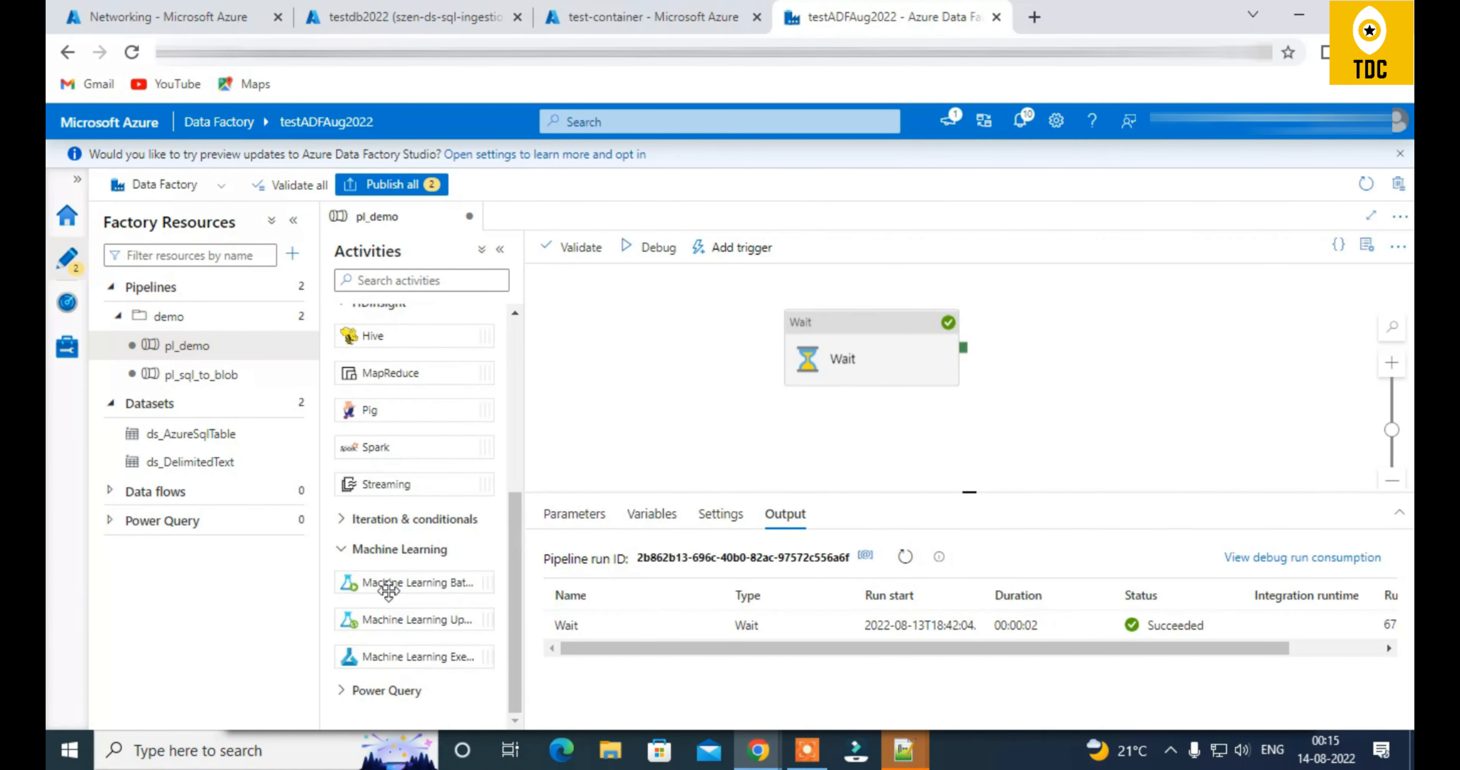
scroll(431, 645, up, 4)
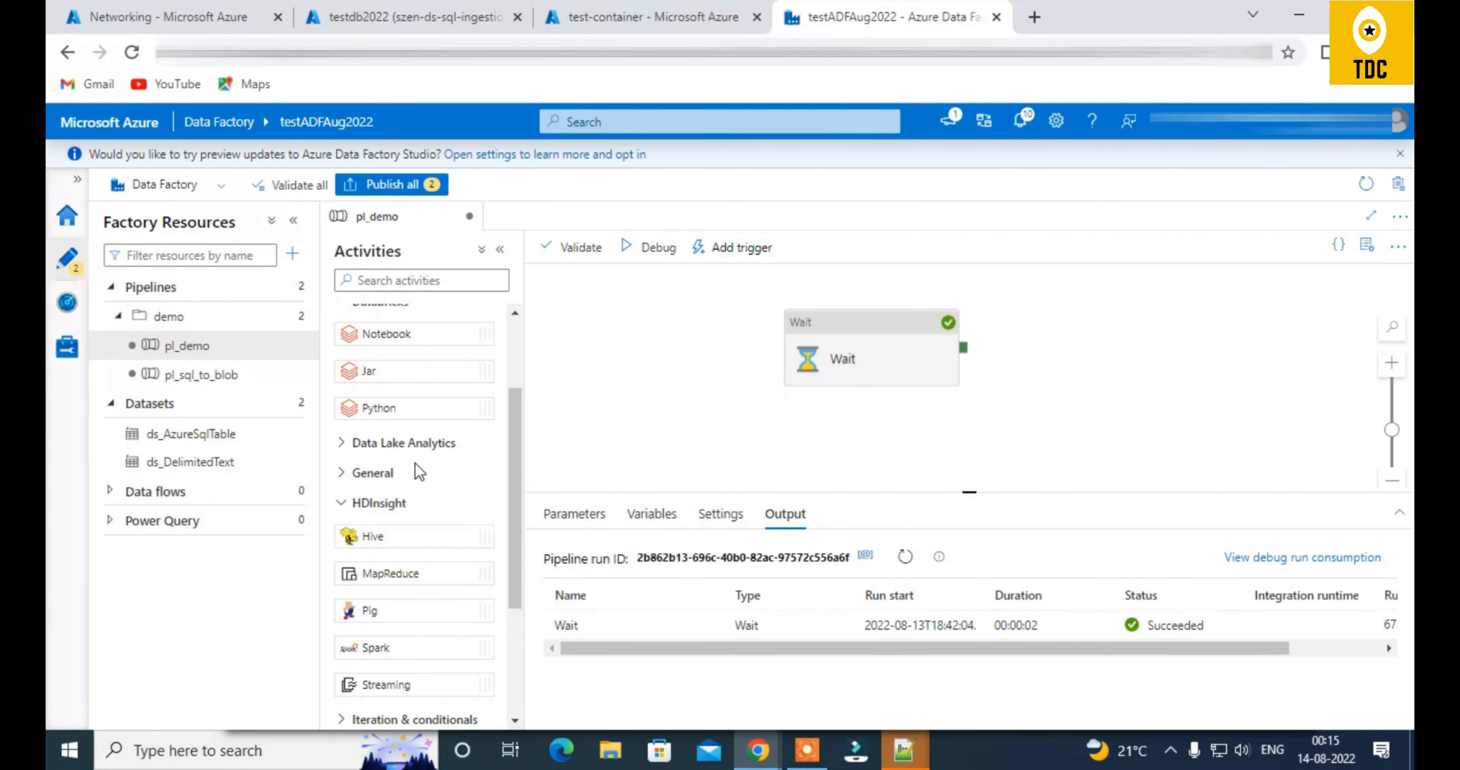
scroll(416, 461, up, 3)
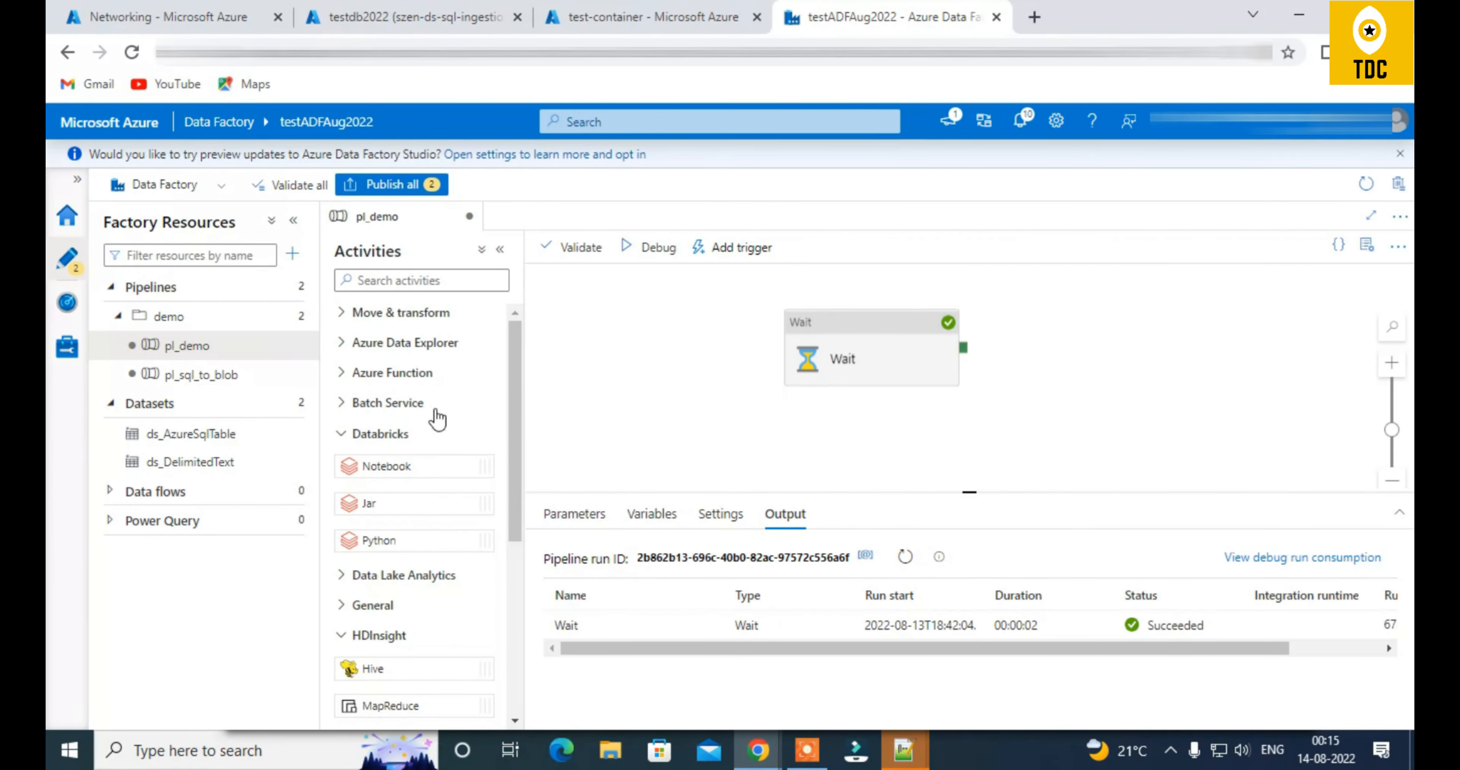
click(404, 281)
text(u)
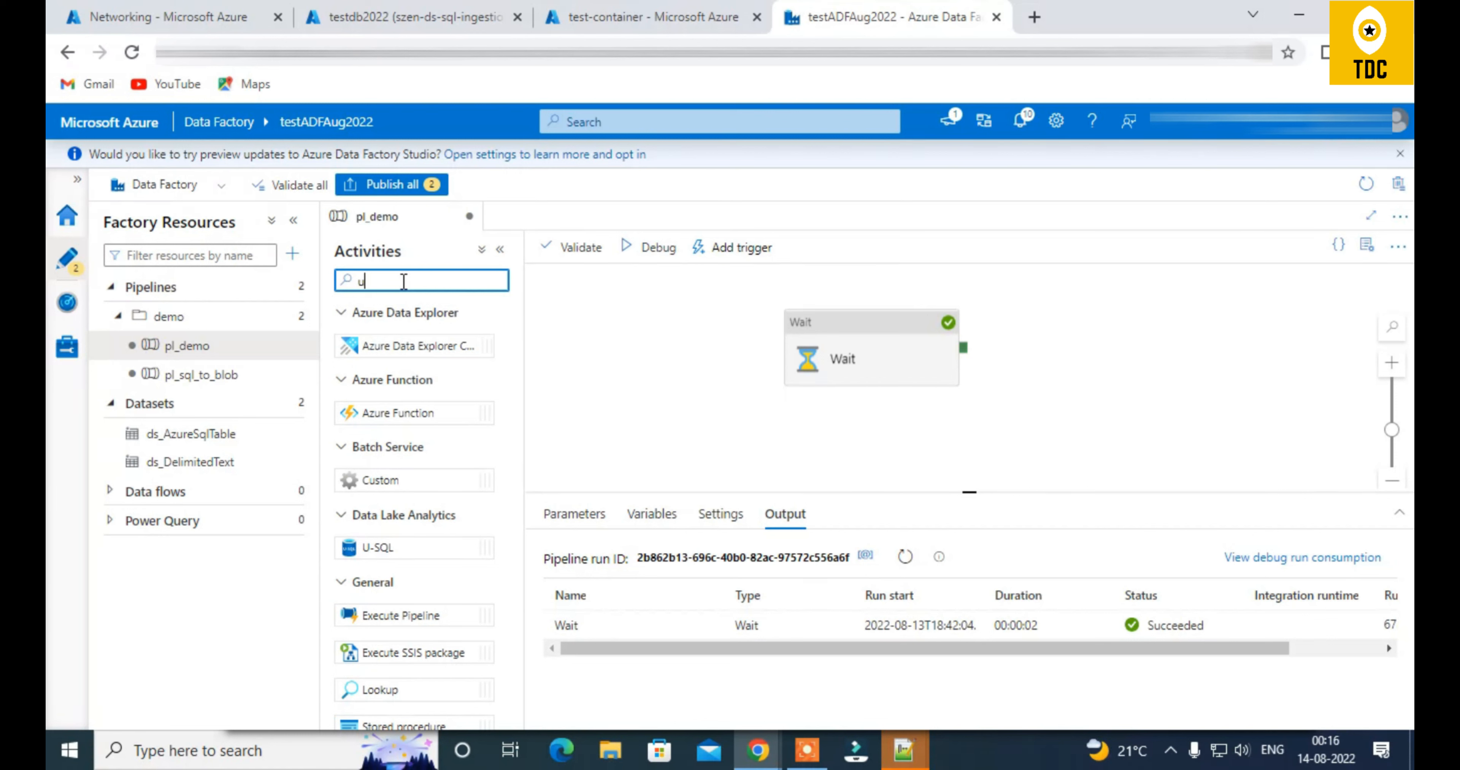
key(BackSpace)
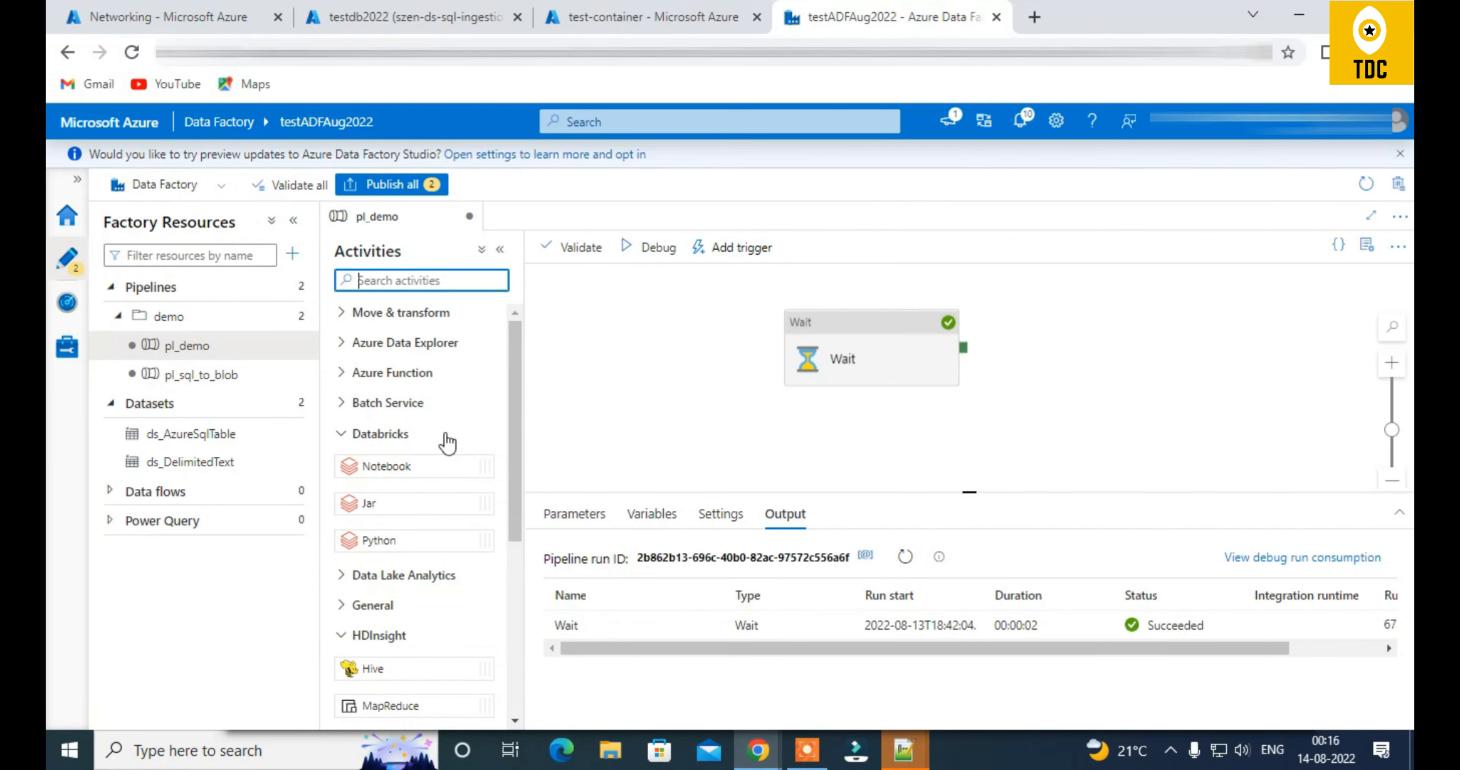
Look at the activity under Data Lake Analytics, and collapse the Databricks, Data Lake Analytics, HDInsight and Machine Learning categories
scroll(432, 448, down, 2)
click(343, 475)
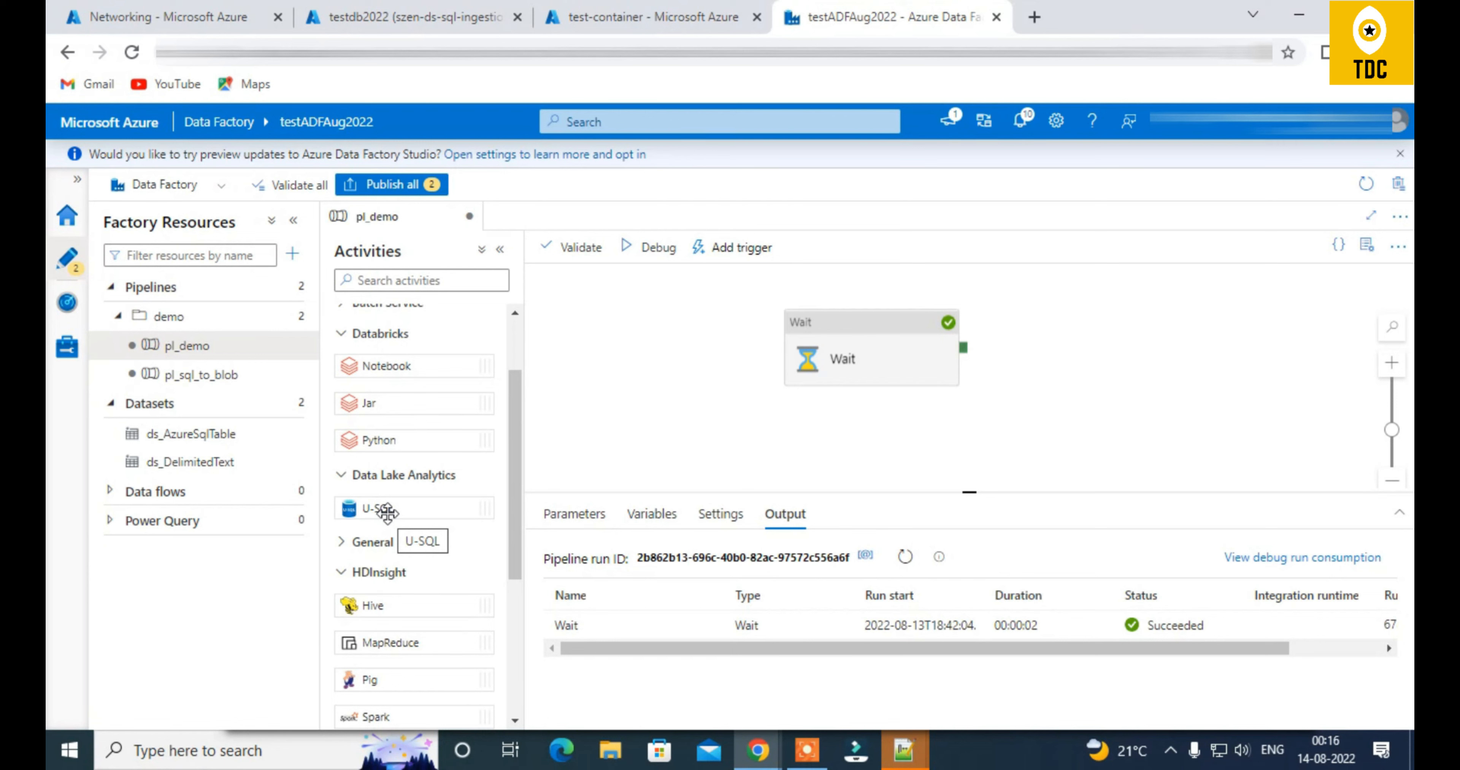
click(343, 336)
click(344, 366)
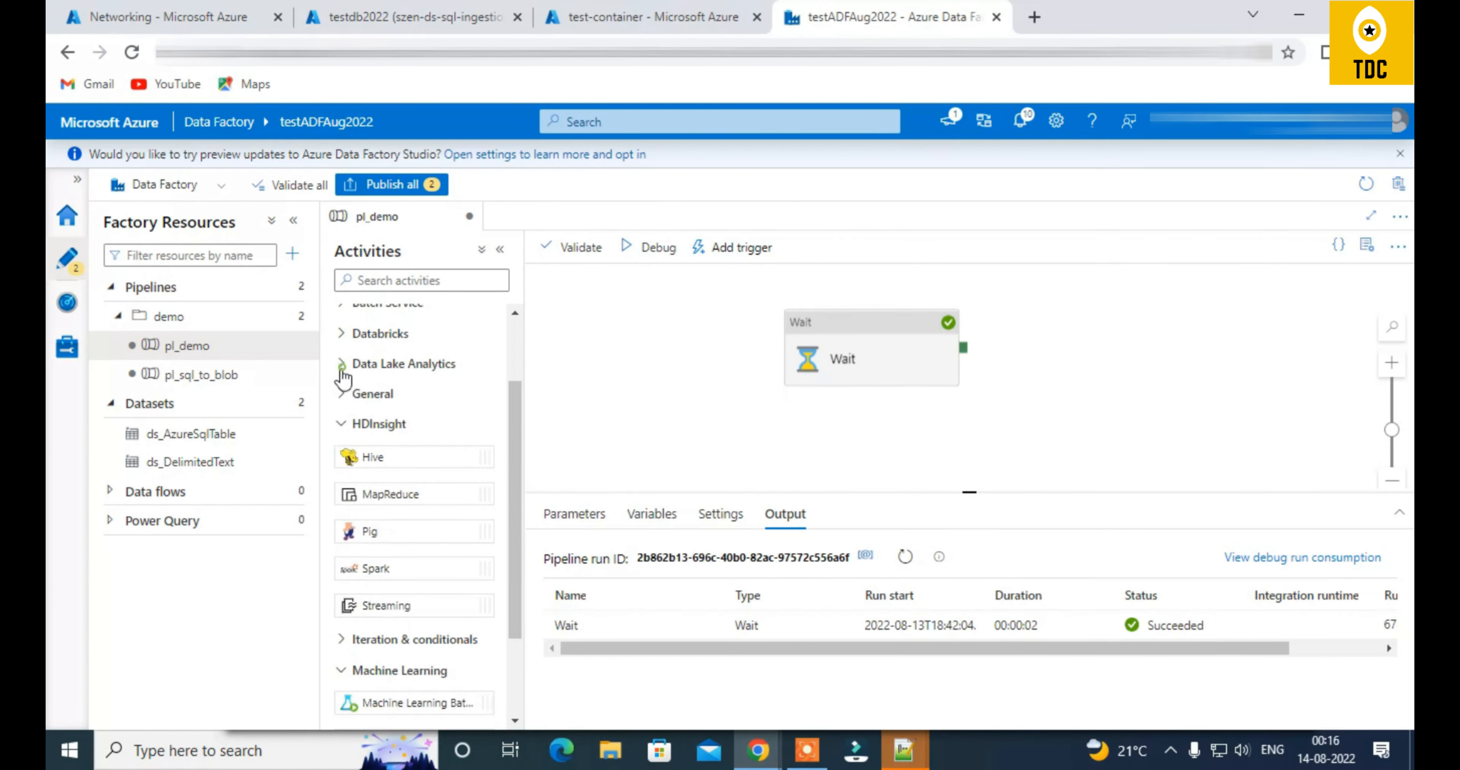
click(342, 423)
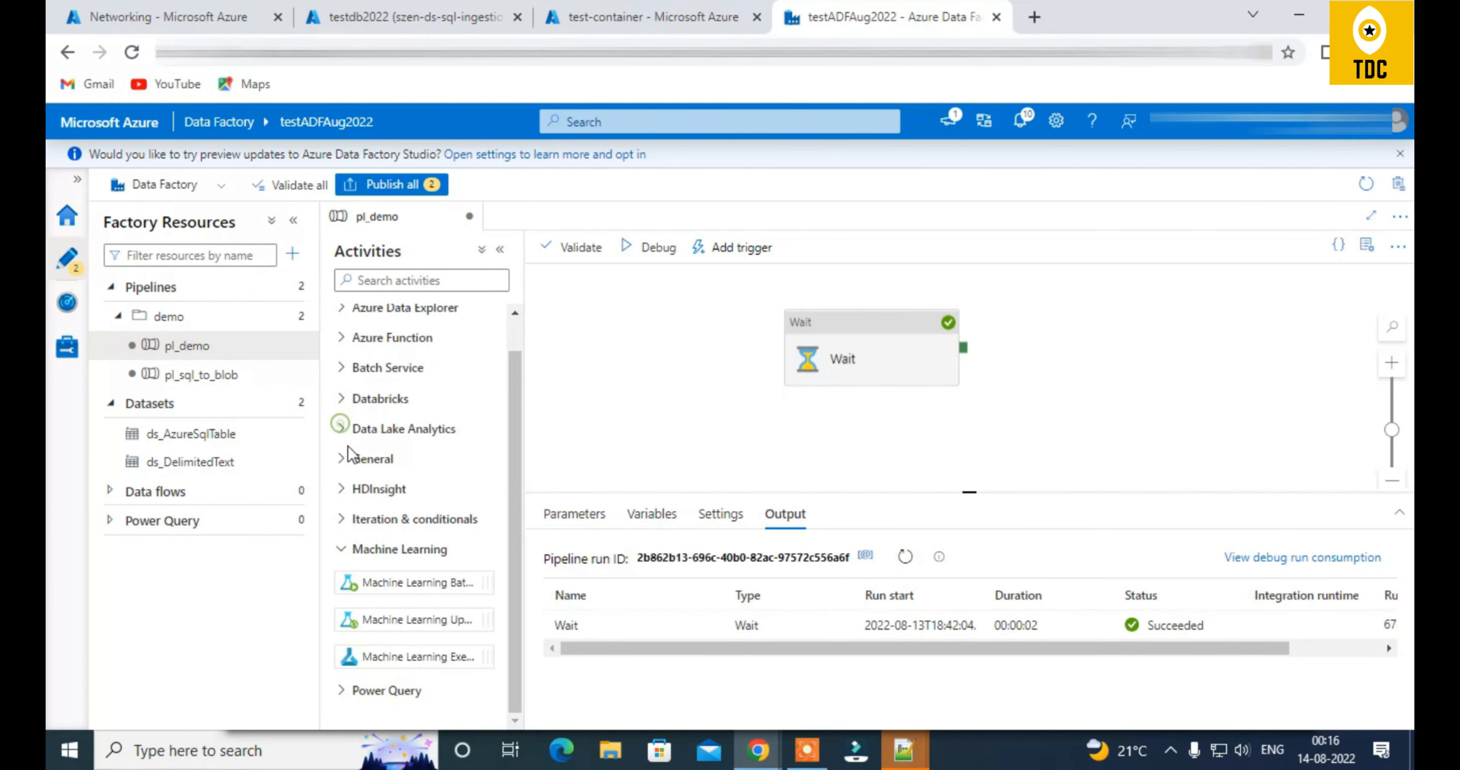
click(342, 554)
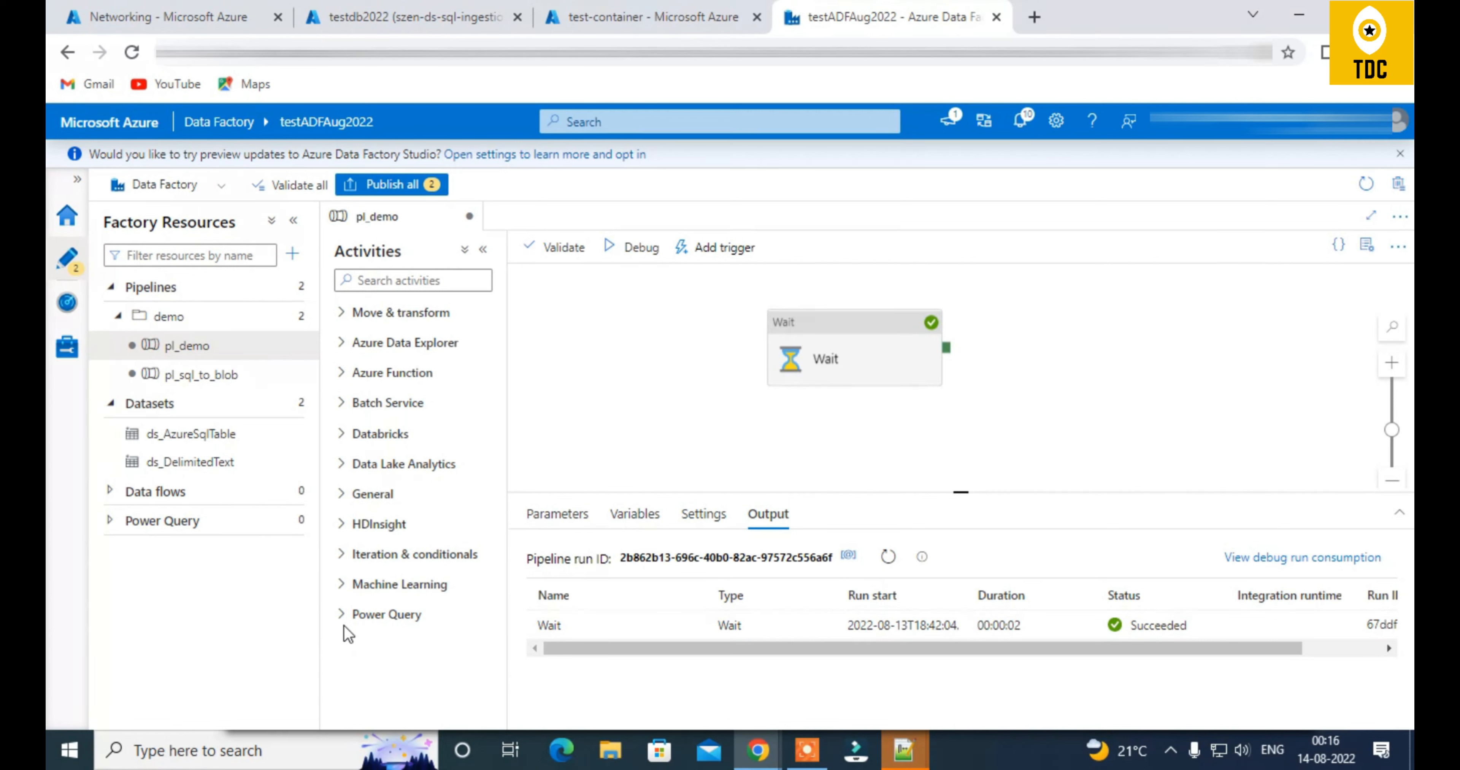
Expand the General activity category and examine the activities it offers
click(344, 493)
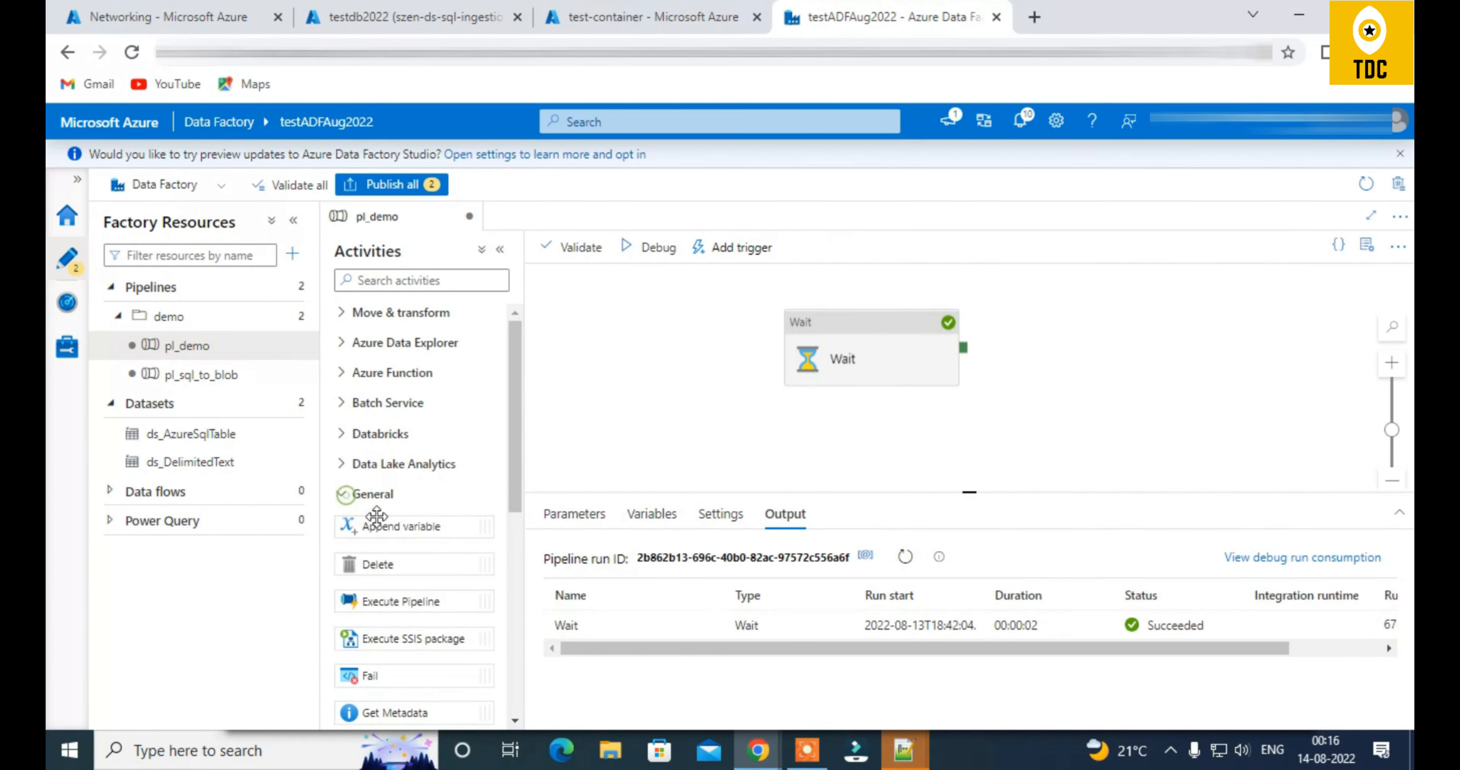
scroll(424, 504, down, 3)
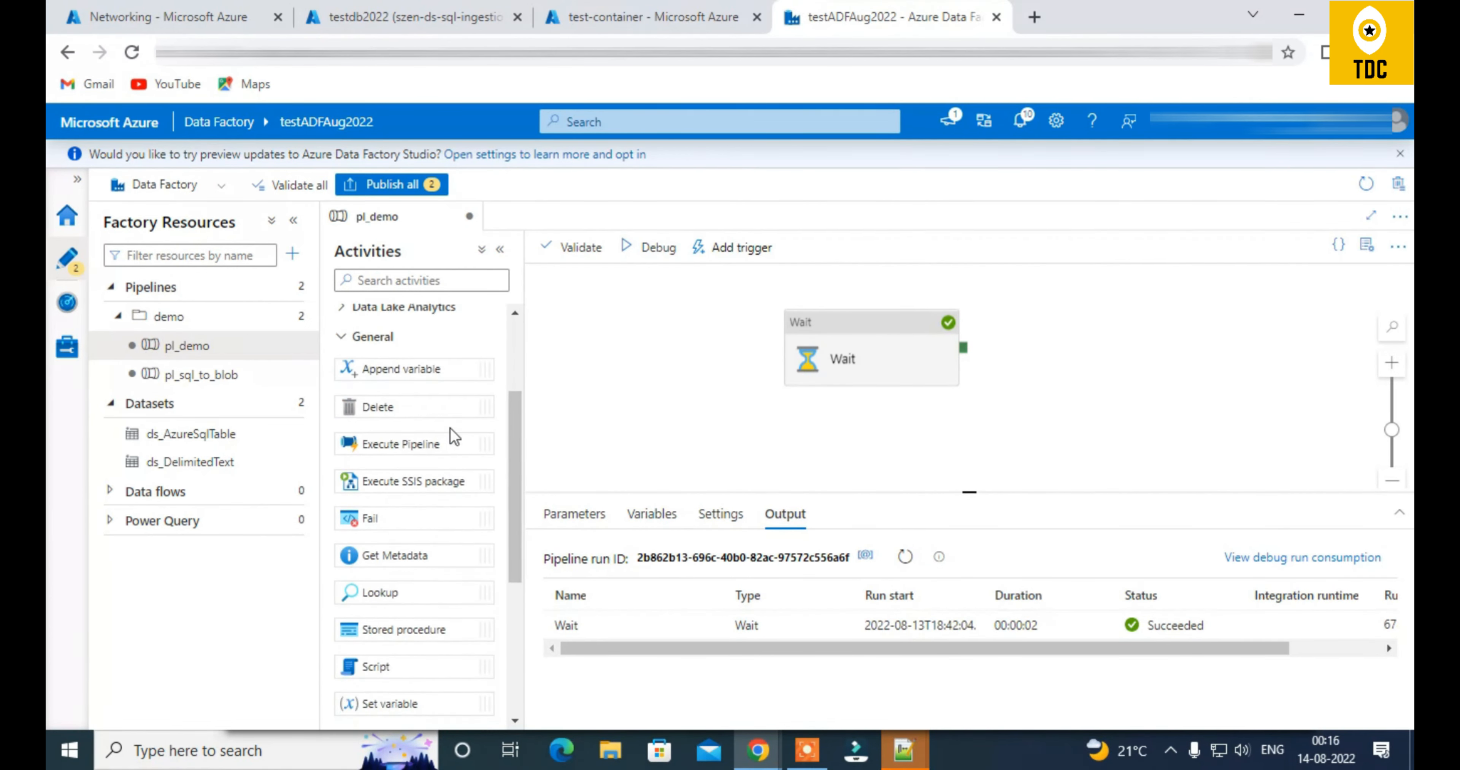
scroll(455, 442, down, 4)
scroll(455, 448, up, 5)
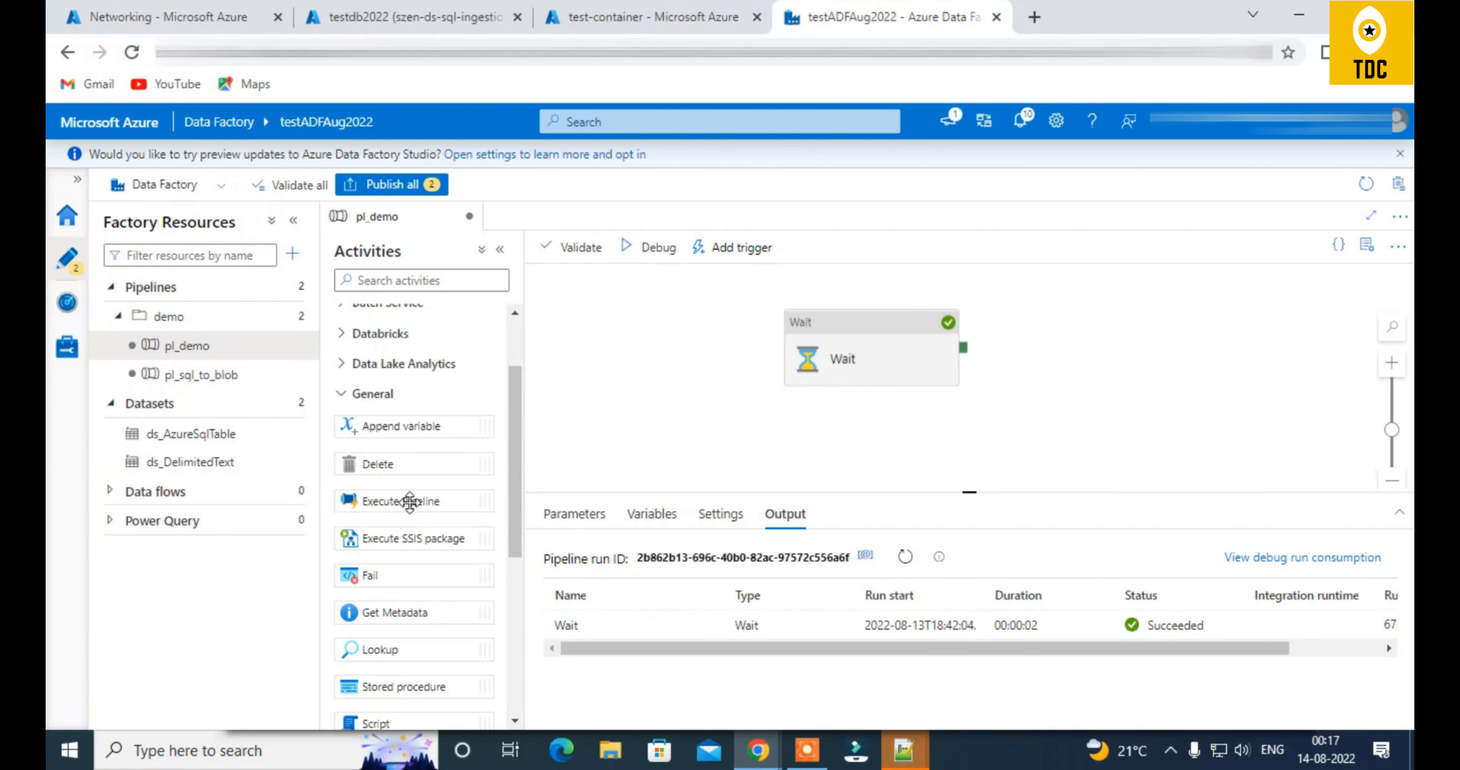
scroll(385, 664, down, 2)
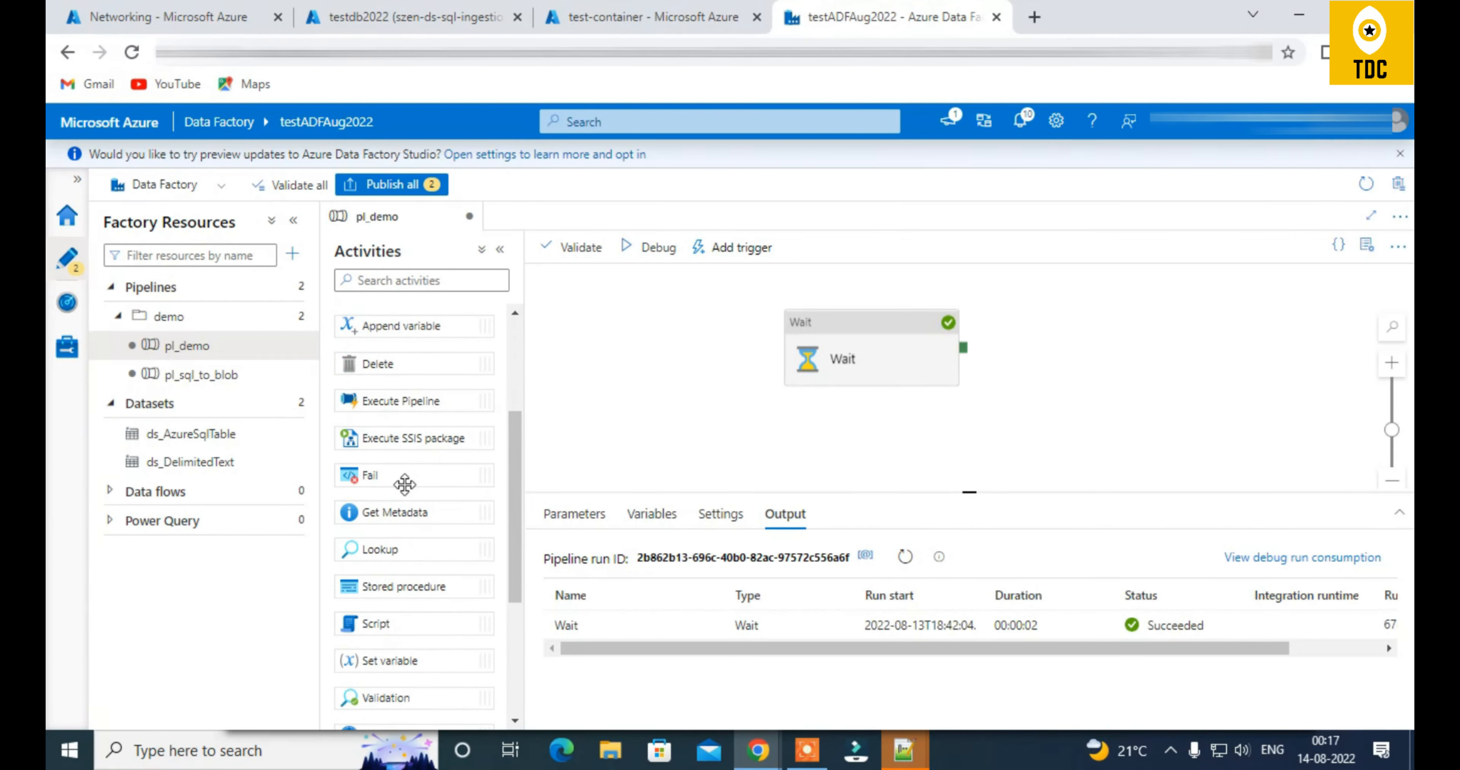
Try out a Fail activity in pl_demo, examining its Fail message and Error code settings, and delete it
drag(397, 476, 624, 351)
click(631, 514)
click(780, 561)
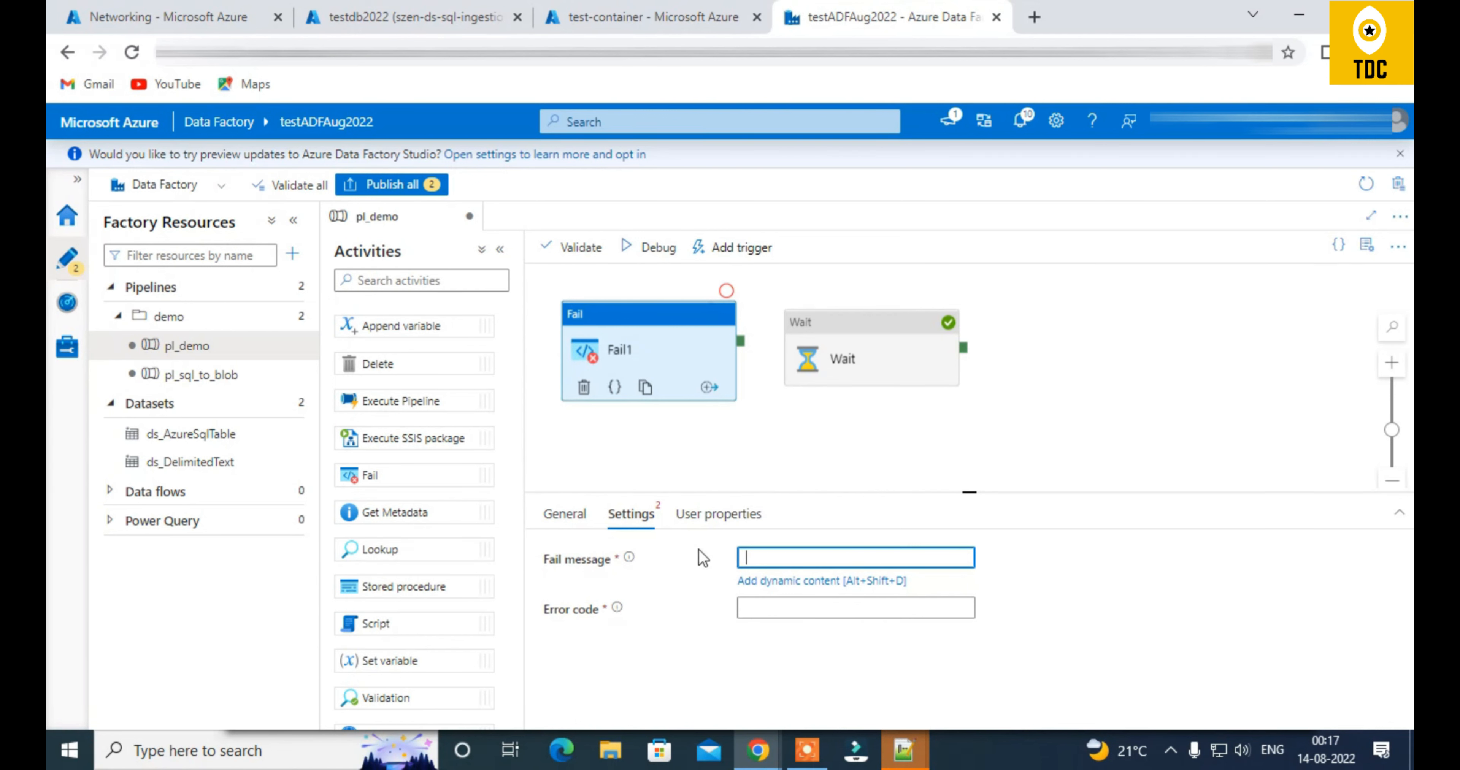
click(543, 568)
click(762, 593)
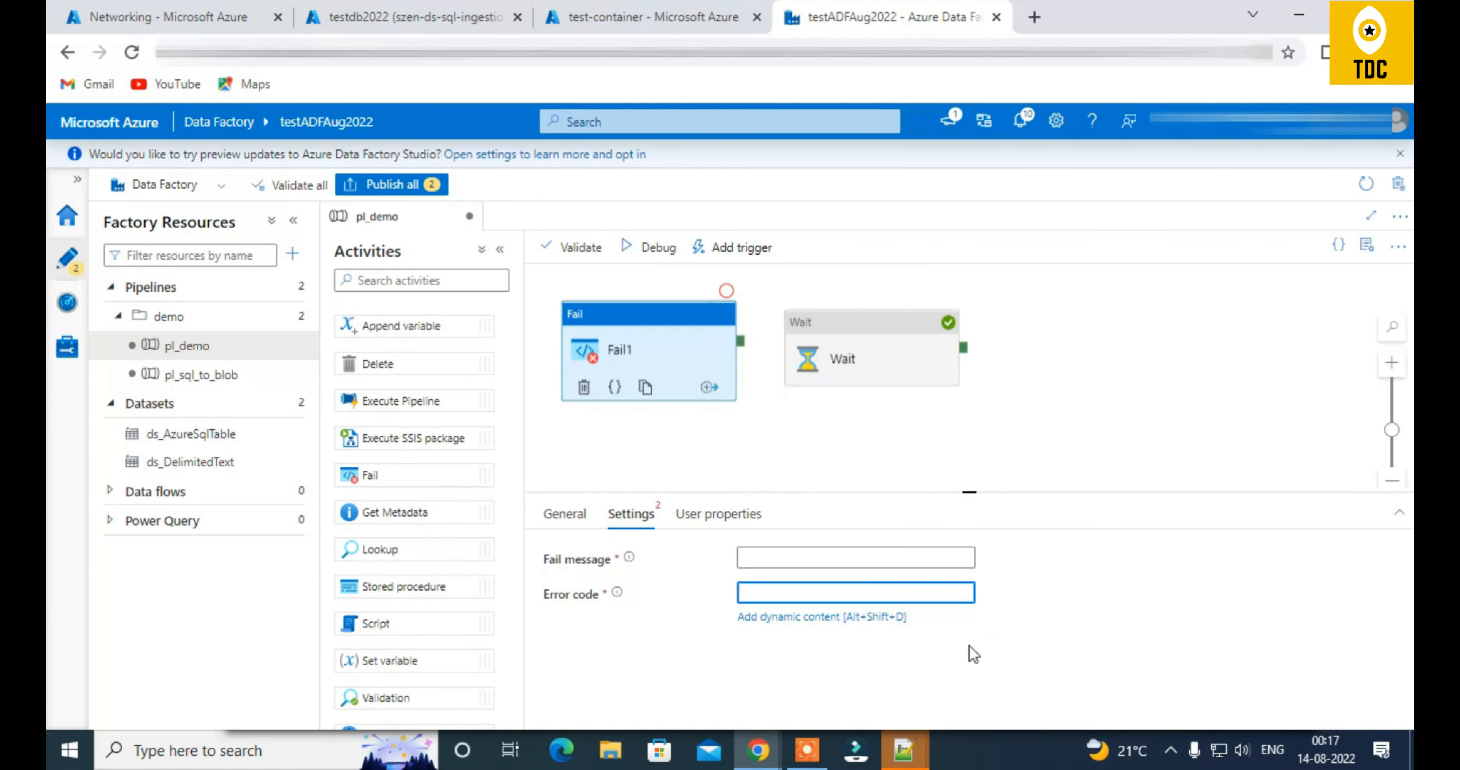
click(632, 352)
key(Delete)
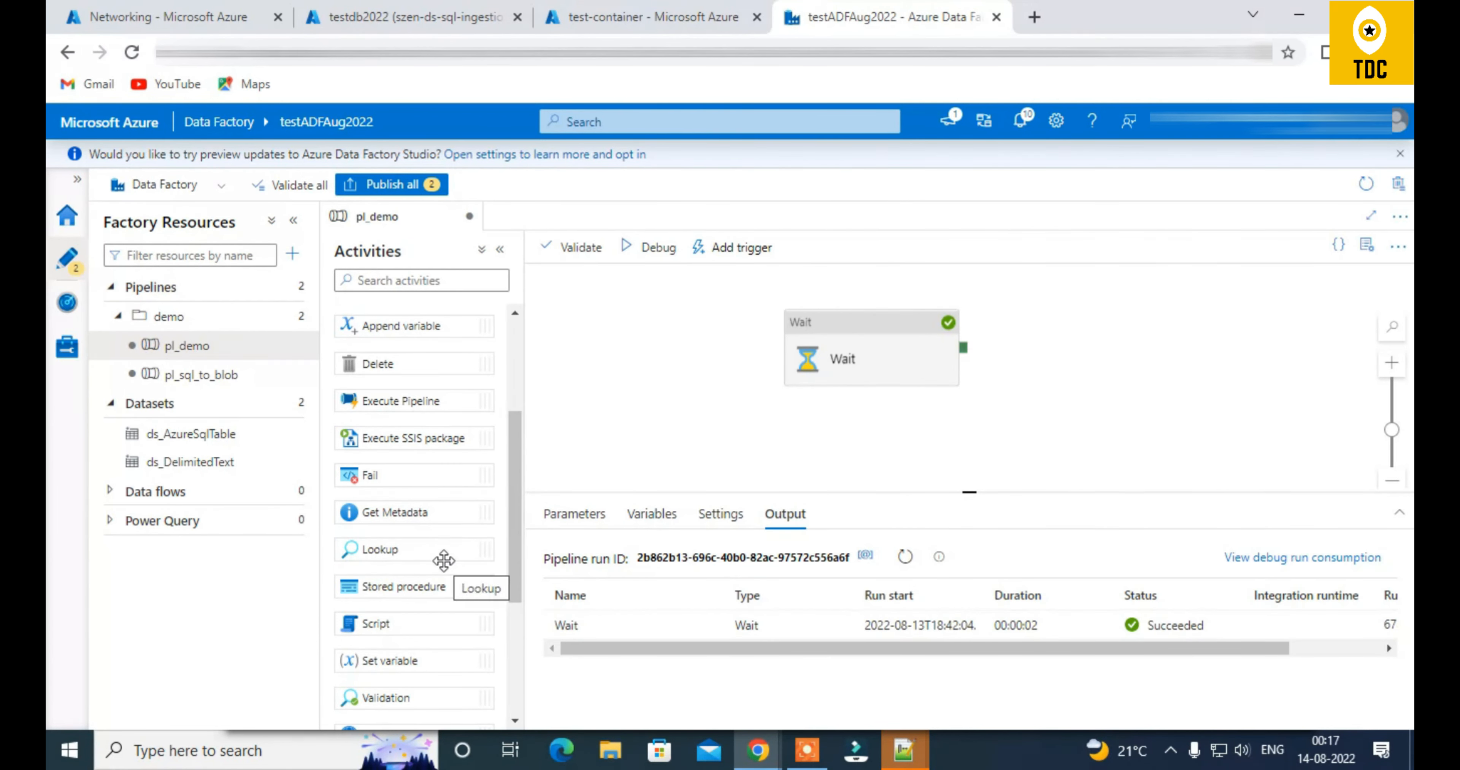
Move the Wait activity aside and add Get Metadata, Lookup, Stored procedure and Set variable activities to the pl_demo canvas
scroll(442, 563, down, 2)
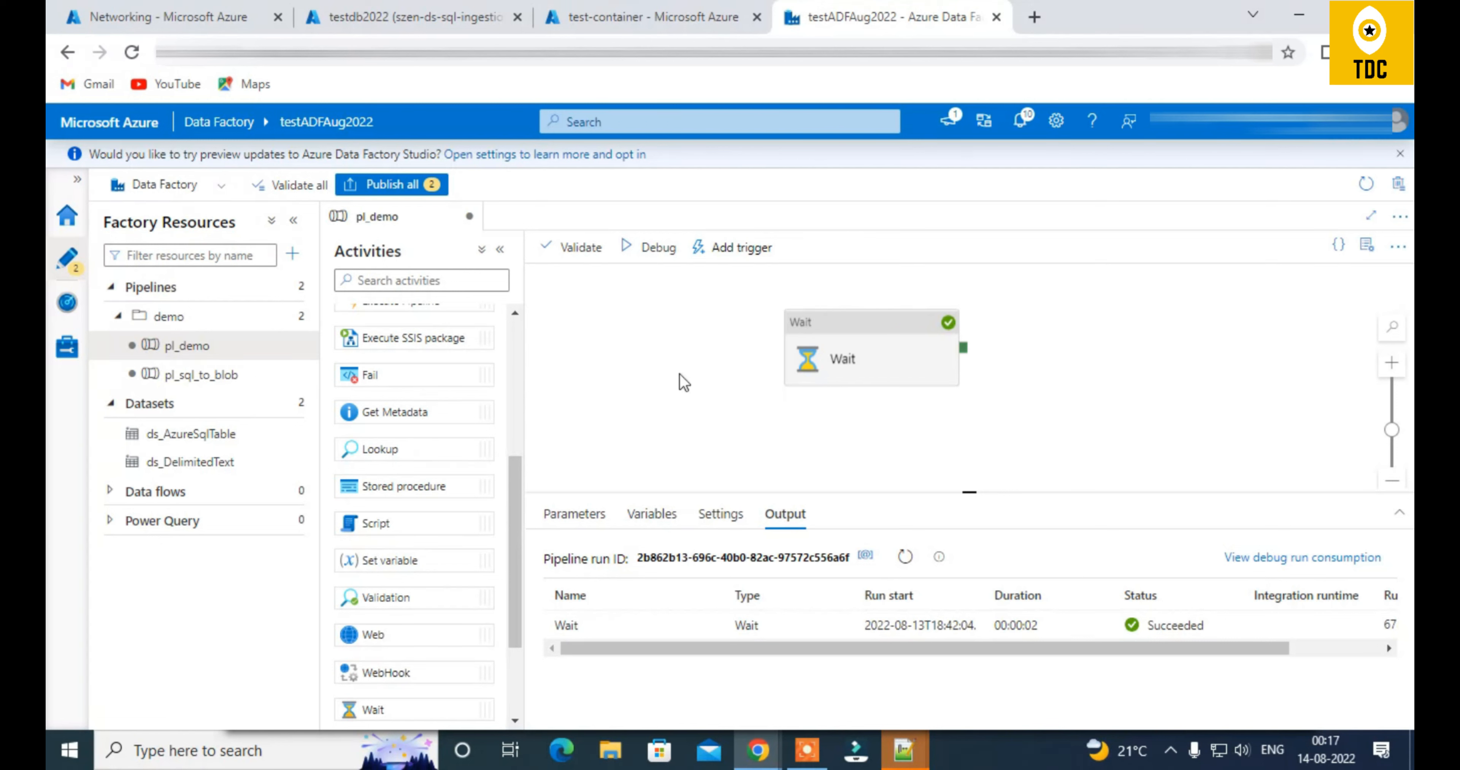
drag(906, 327, 1125, 318)
drag(376, 414, 646, 339)
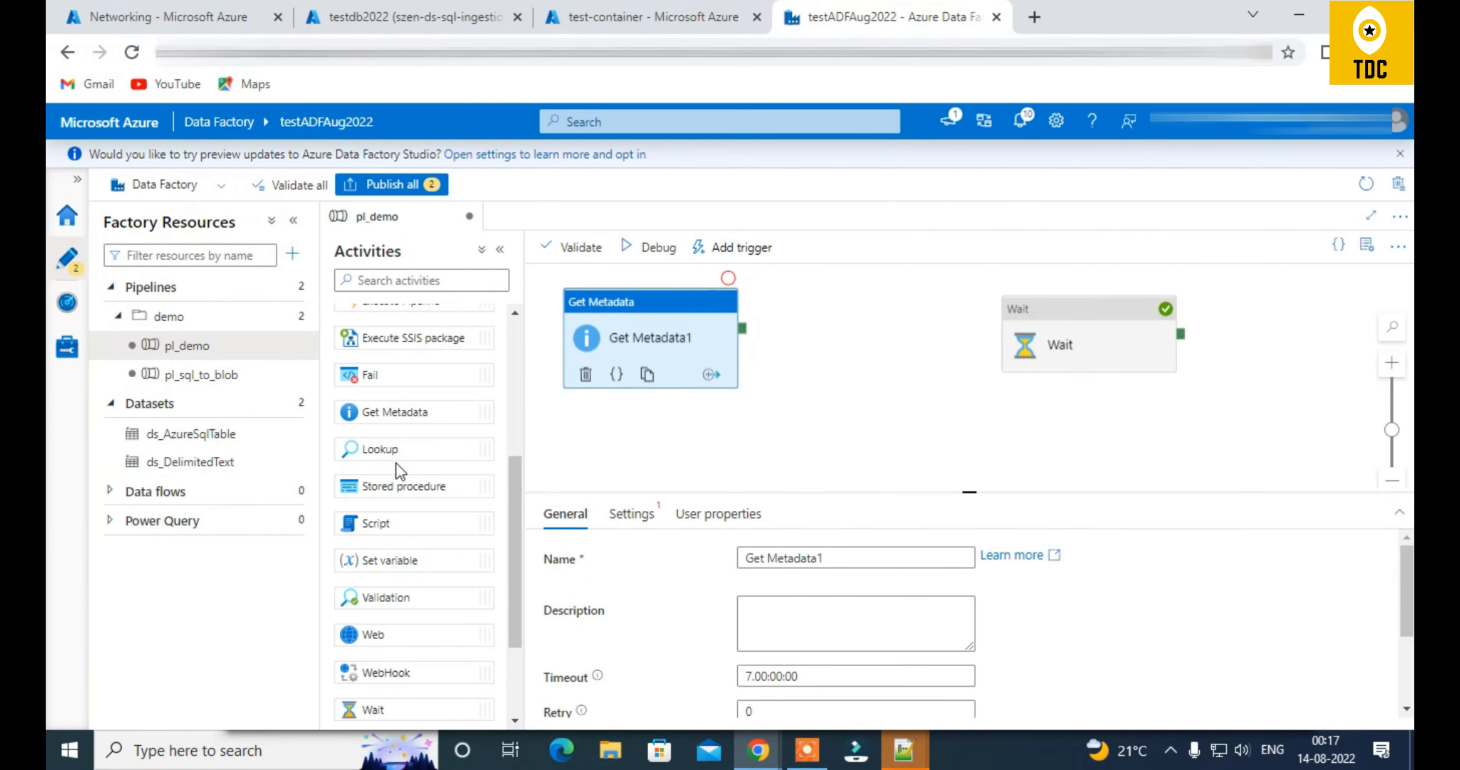
drag(423, 452, 622, 456)
drag(422, 486, 838, 377)
drag(416, 563, 1049, 440)
scroll(440, 534, down, 3)
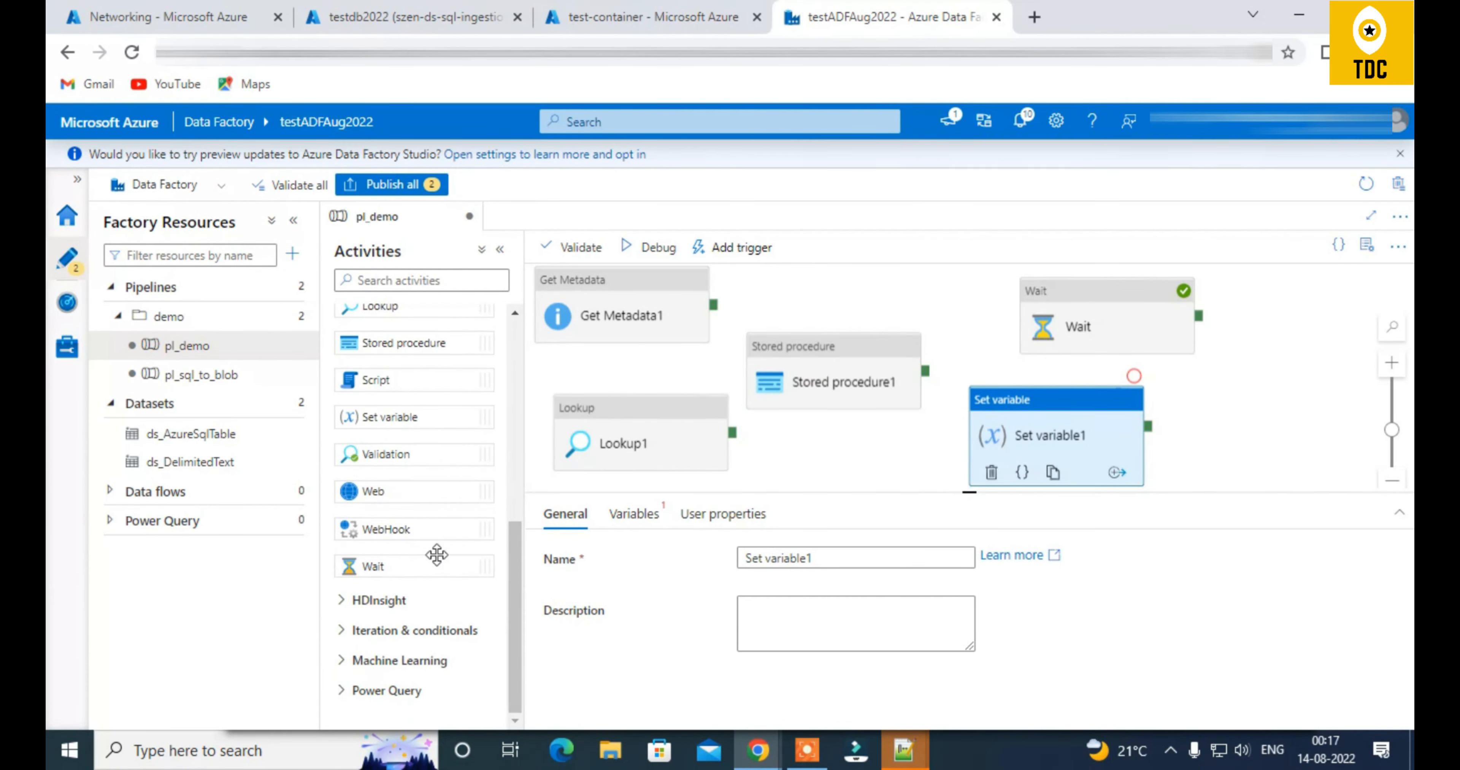
Enlarge the pipeline canvas area and delete the Get Metadata1 activity
drag(959, 493, 907, 592)
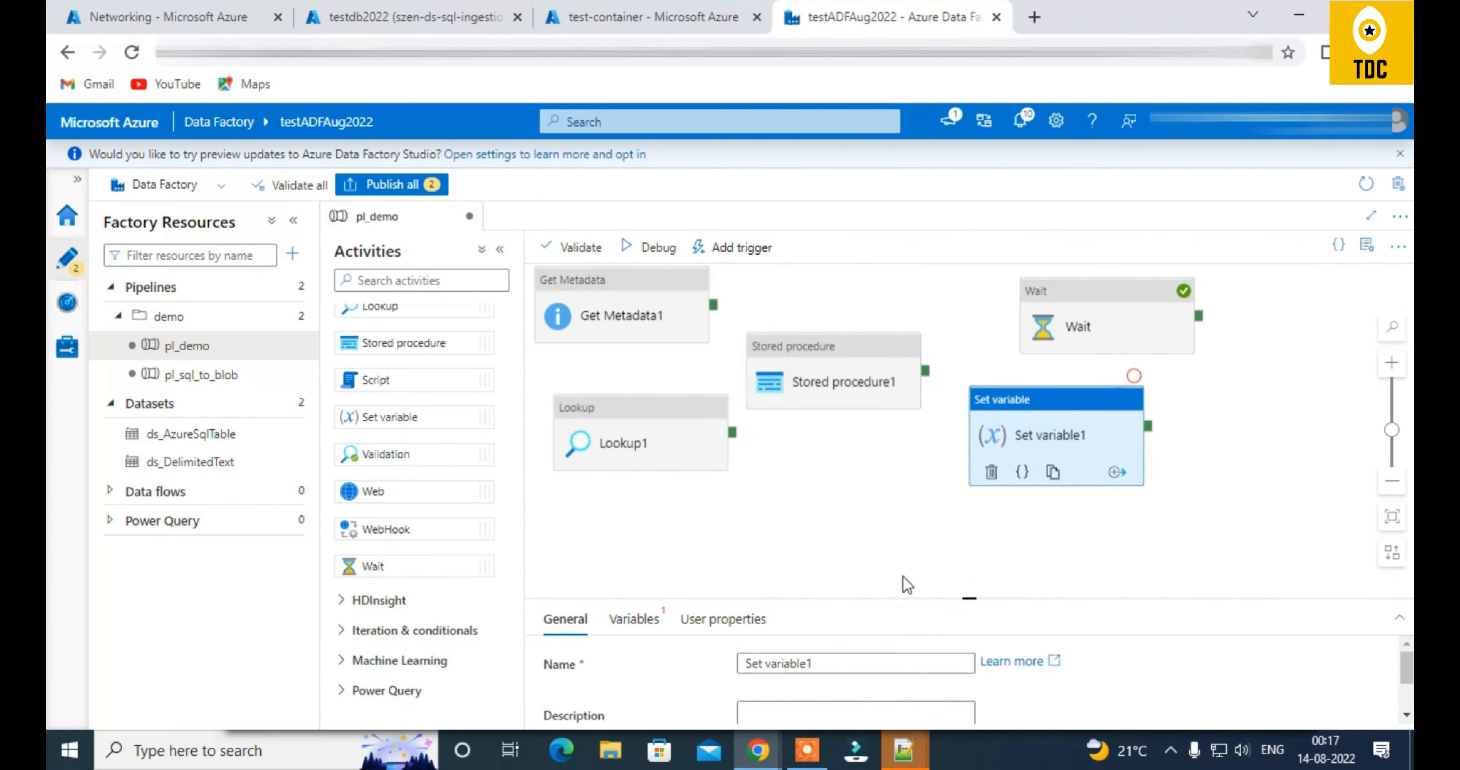
click(608, 311)
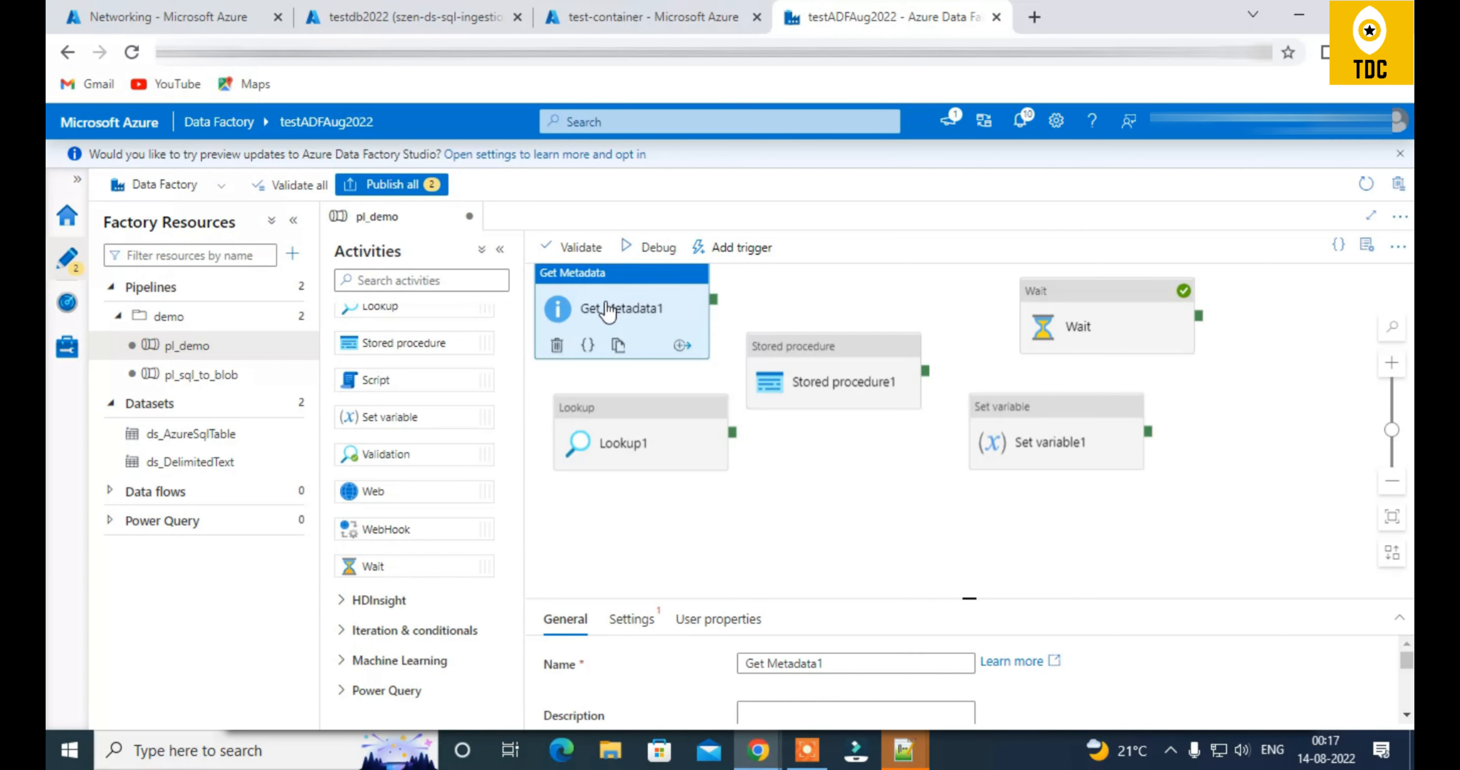
click(605, 302)
key(Delete)
Examine the settings of the Lookup1 activity and delete it from the pipeline
click(636, 444)
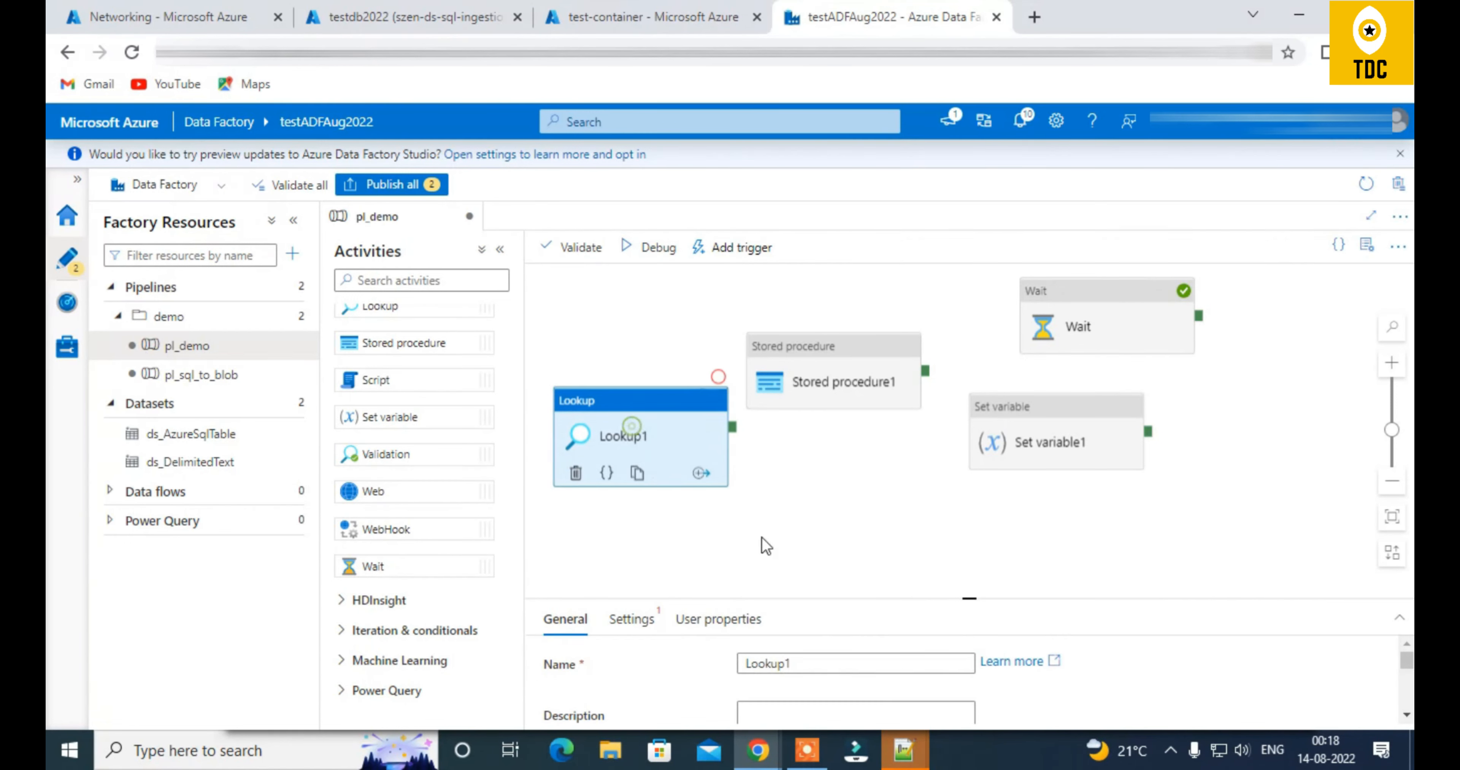
click(647, 627)
drag(974, 600, 976, 546)
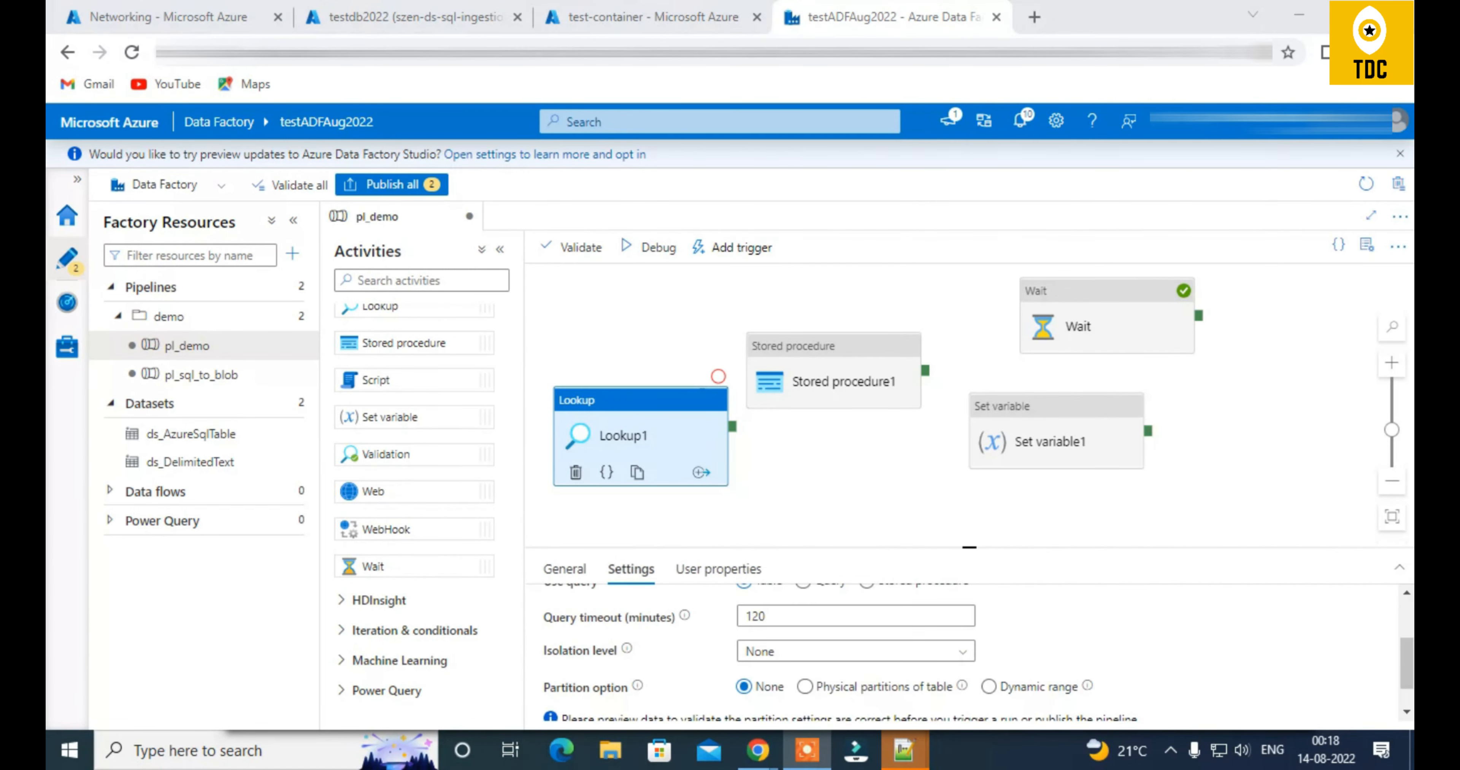
click(665, 439)
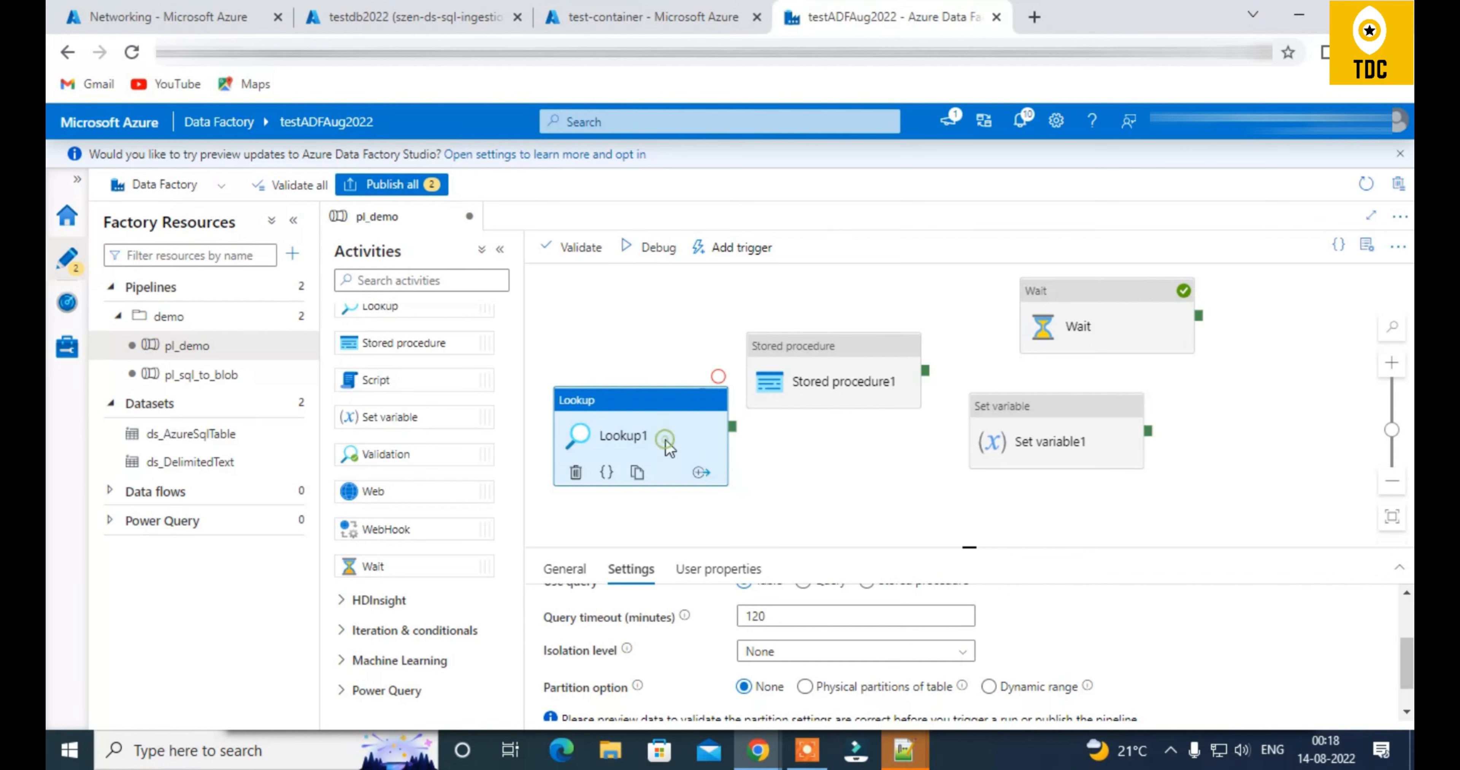
key(Delete)
Examine the settings of the Stored procedure1 activity and delete it from the pipeline
click(825, 368)
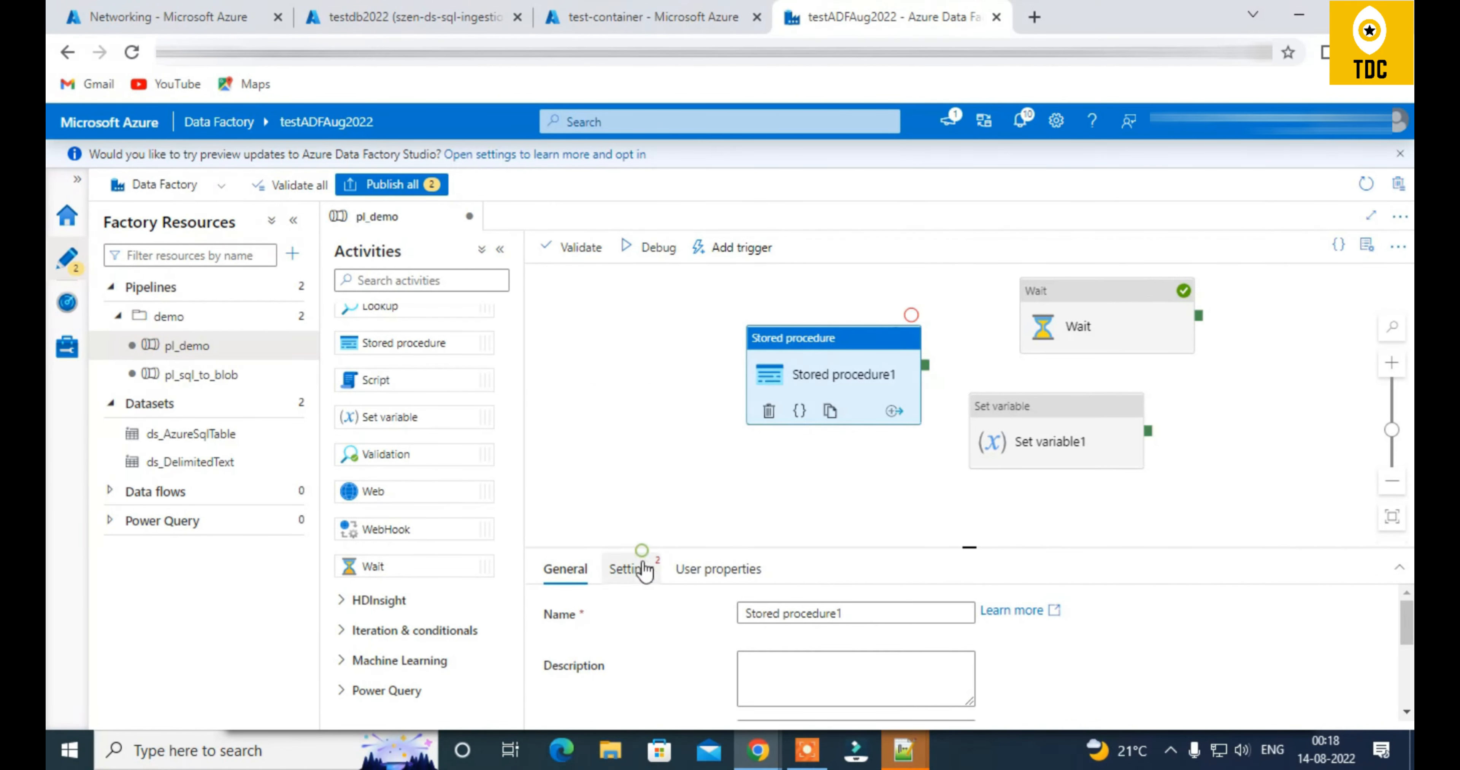
click(648, 578)
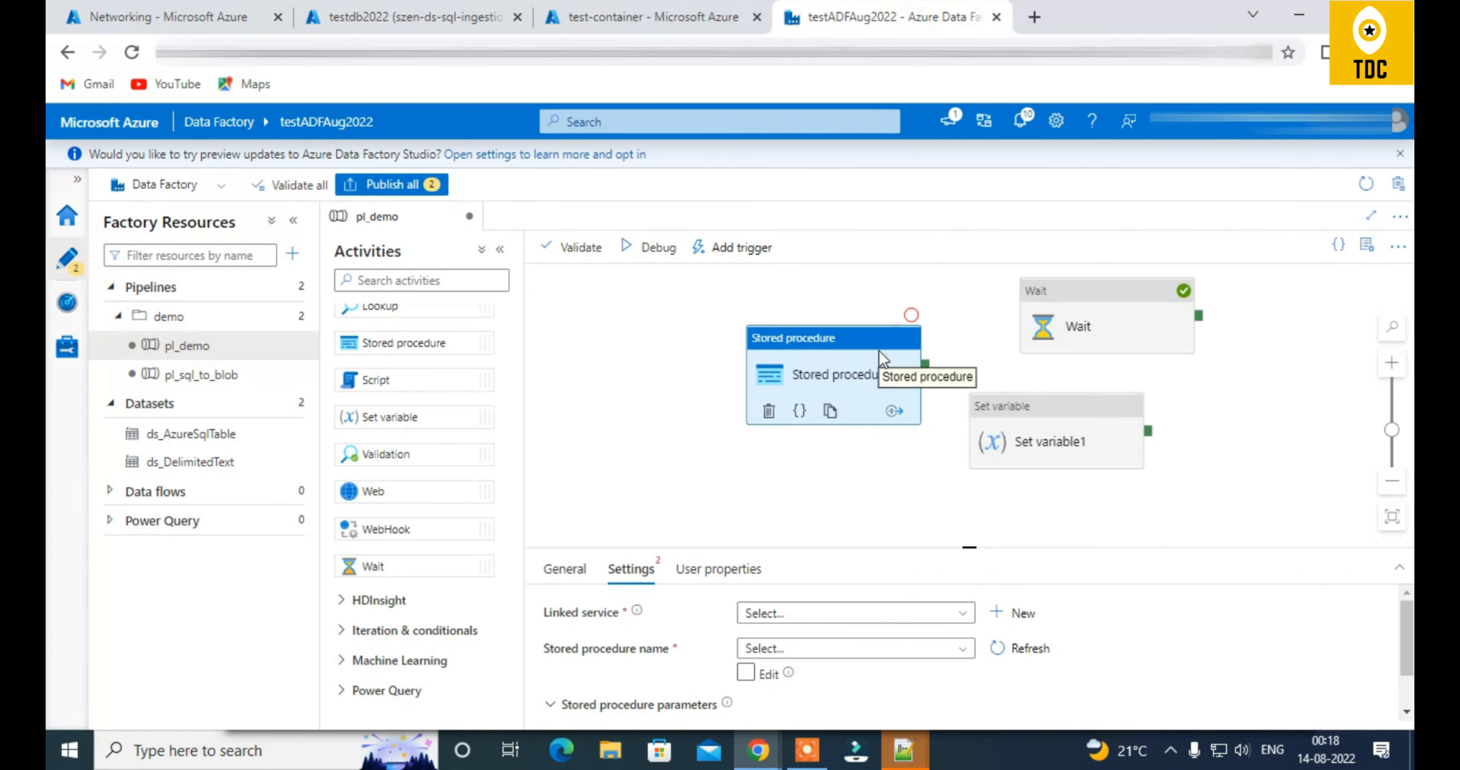
key(Delete)
Move the Set variable1 activity into the space left of the Wait activity and show the pipeline's parameters
drag(1032, 440, 768, 378)
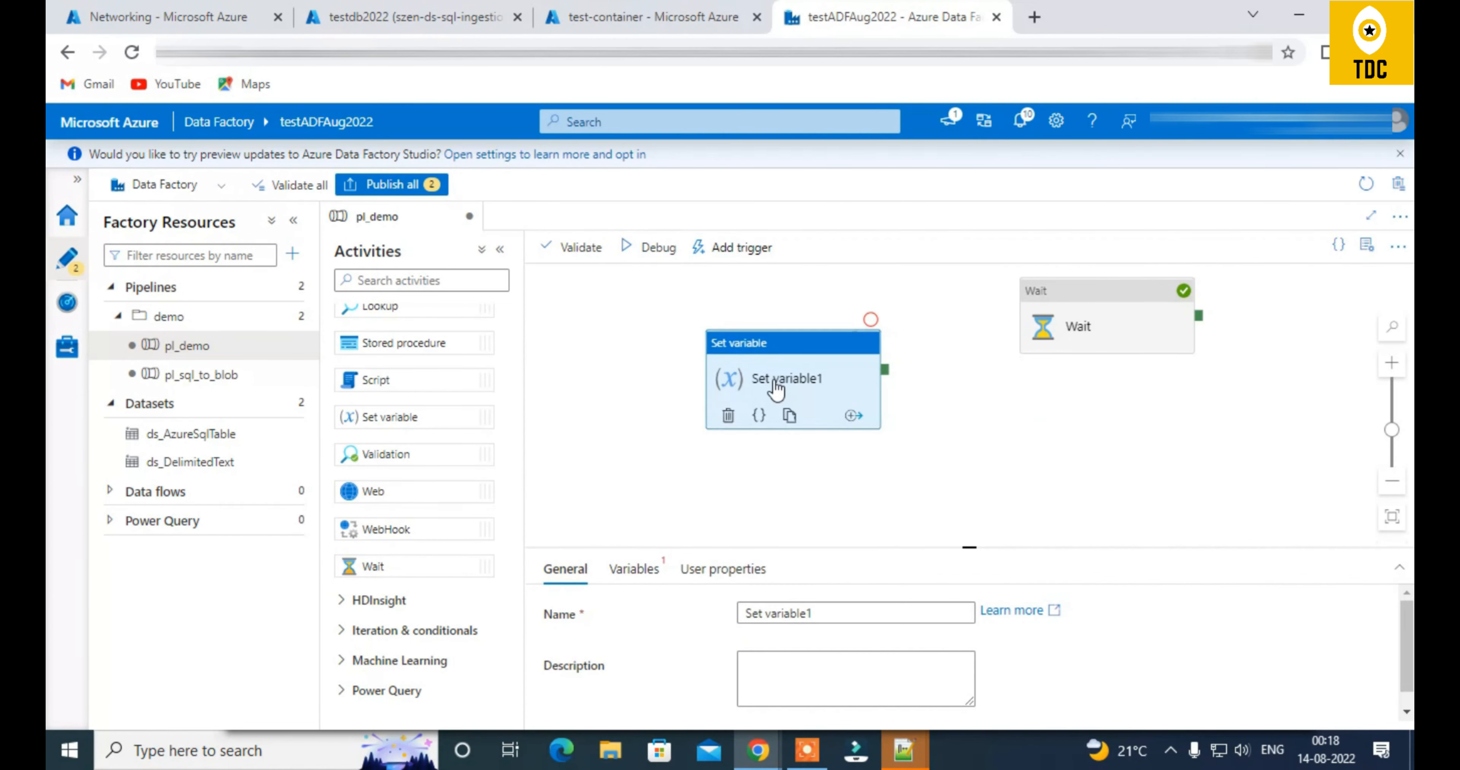
click(607, 454)
click(561, 573)
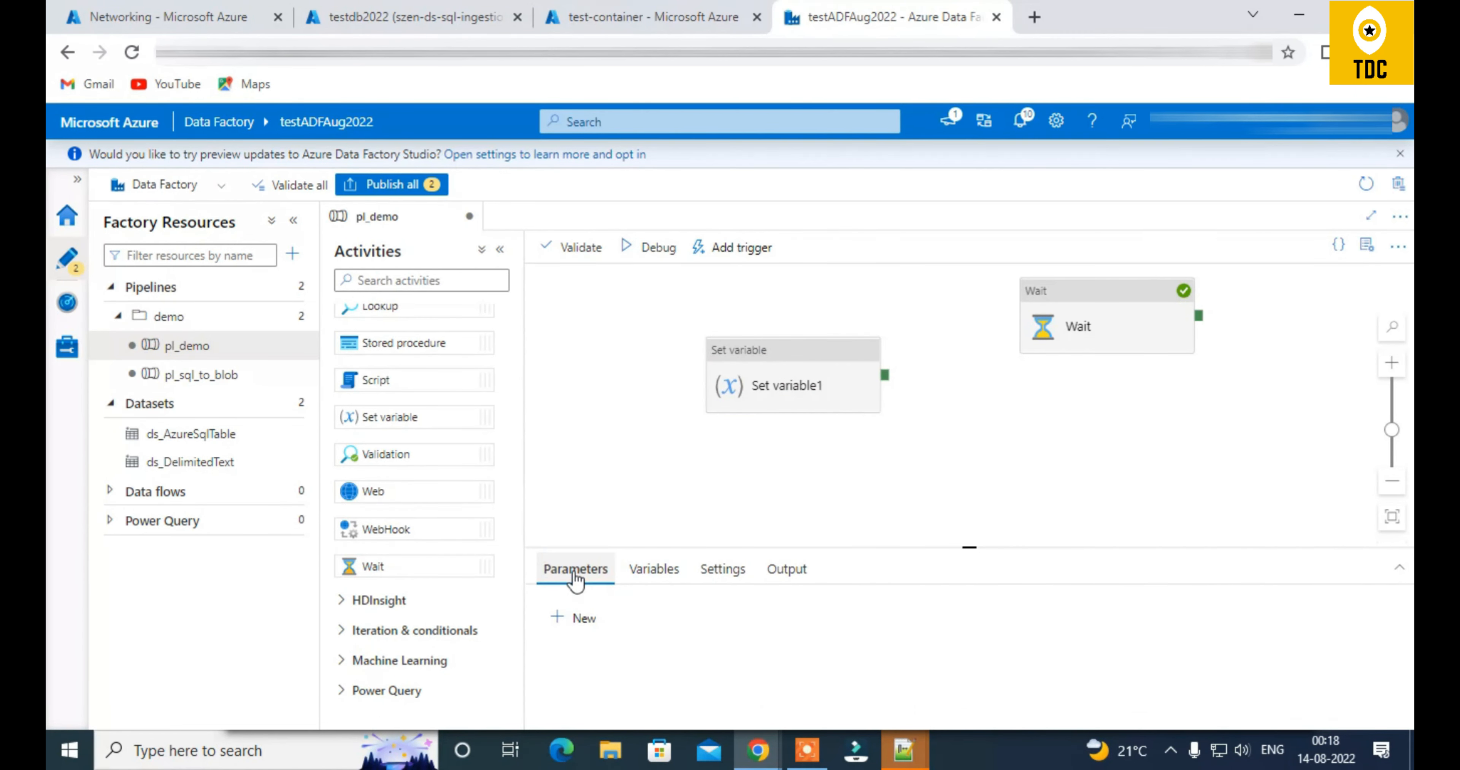
Compare the pipeline's parameters and variables, enlarge the properties area, and add a new String variable to the pipeline
click(649, 568)
click(577, 571)
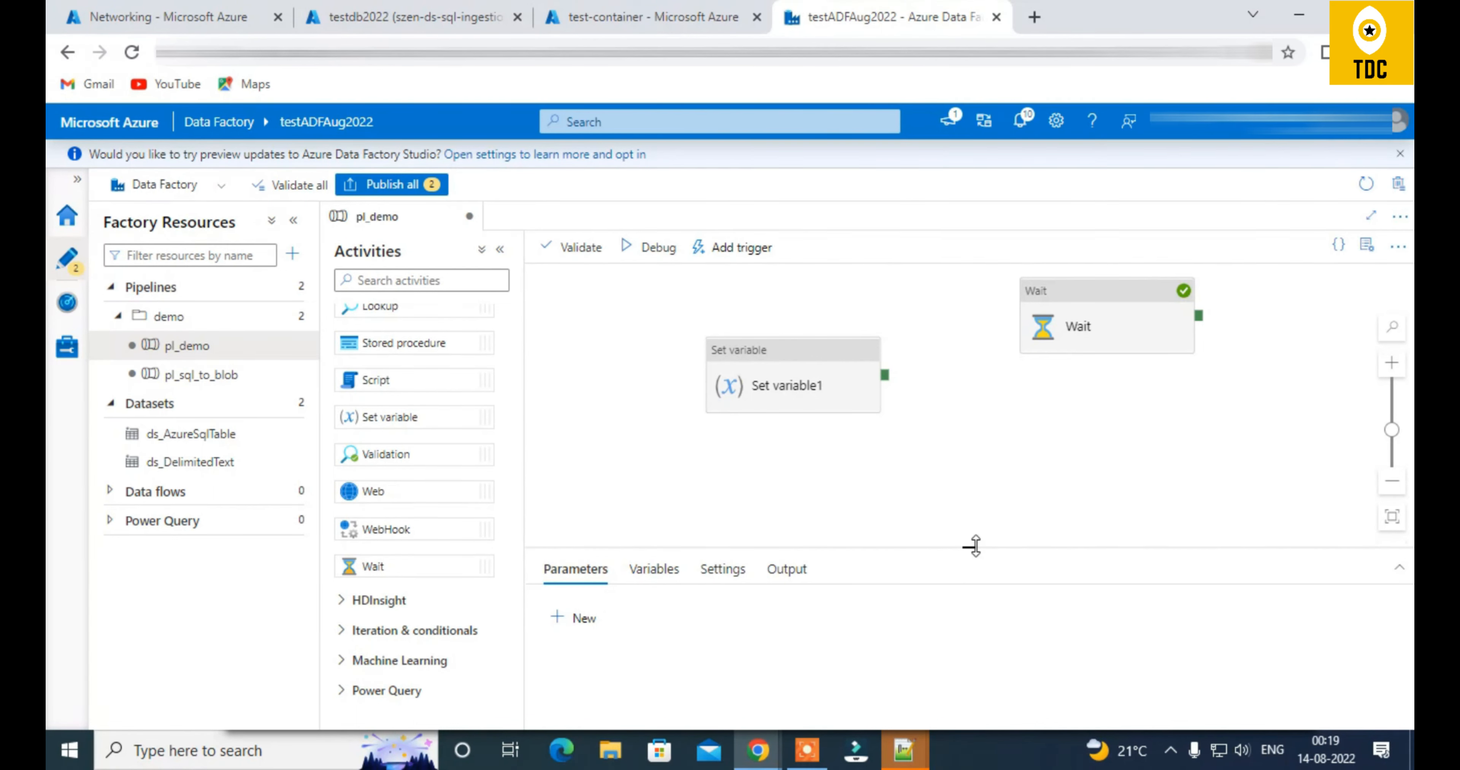
drag(971, 546, 970, 460)
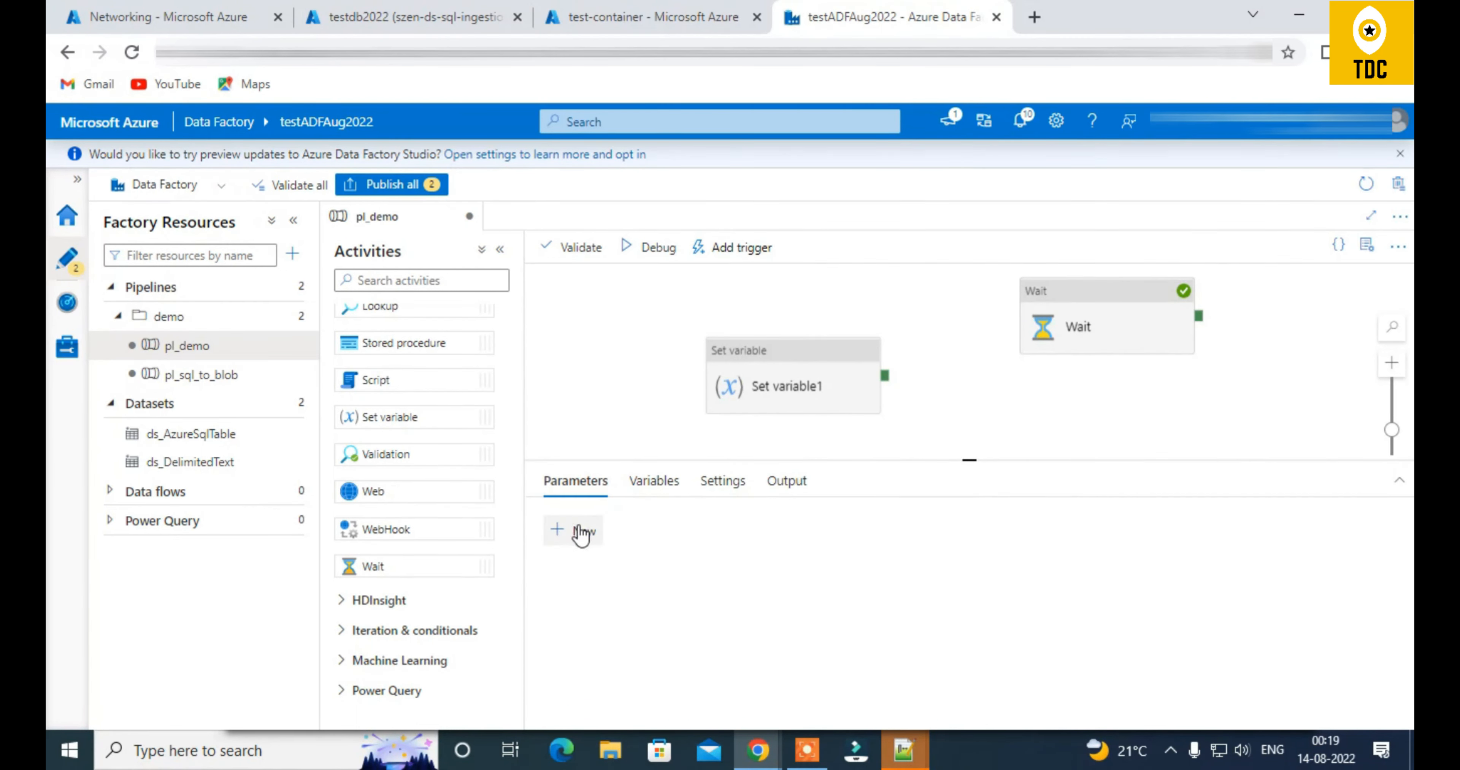
click(646, 481)
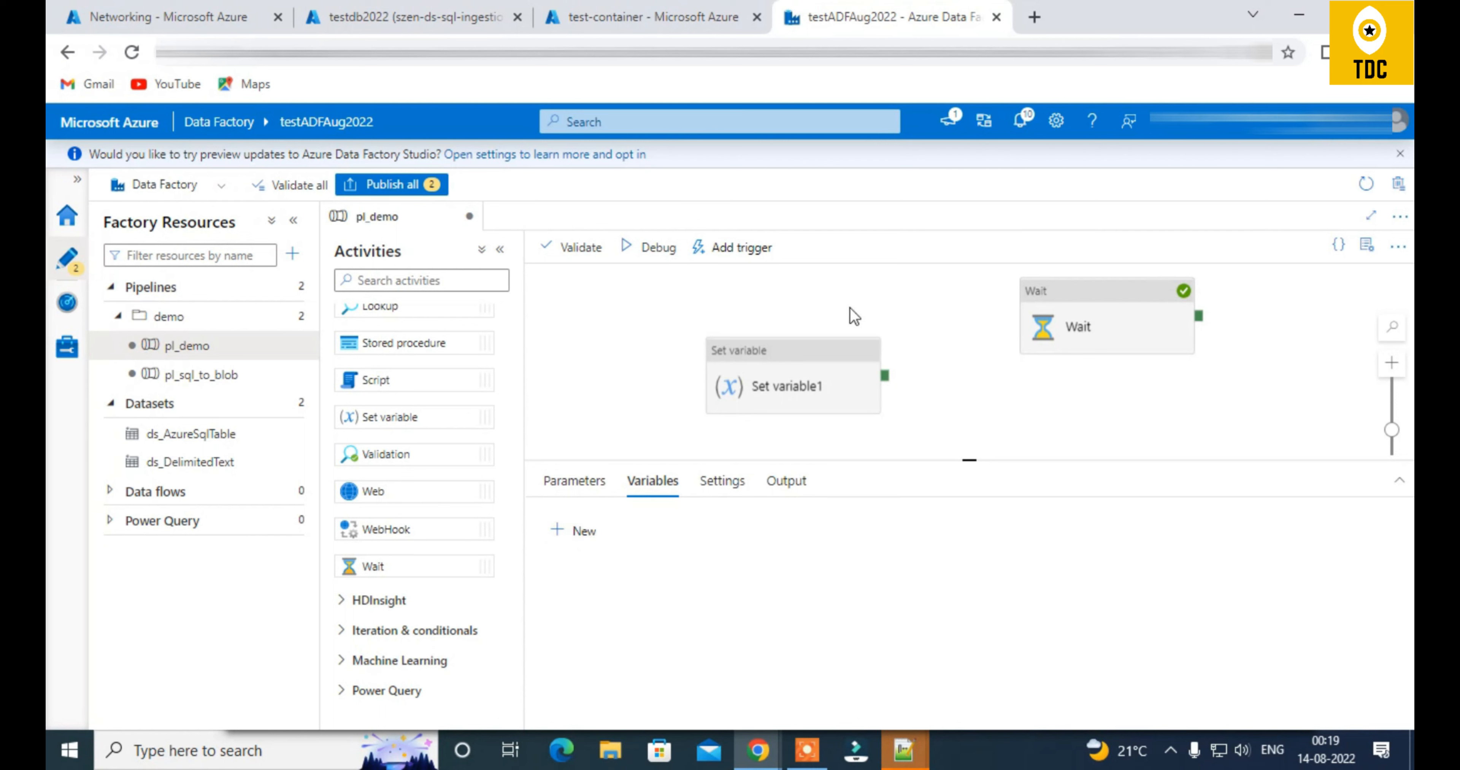
click(582, 484)
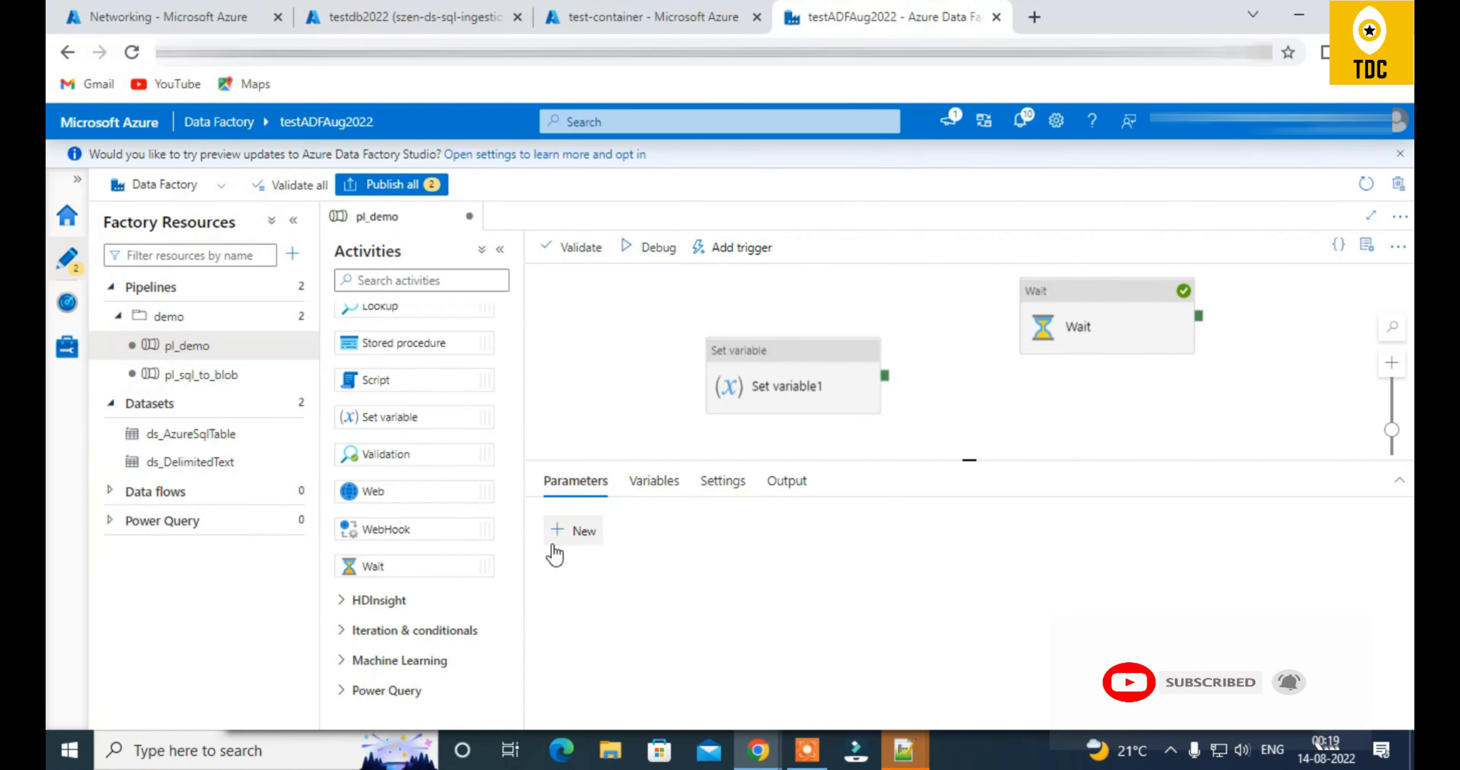
click(652, 481)
click(573, 531)
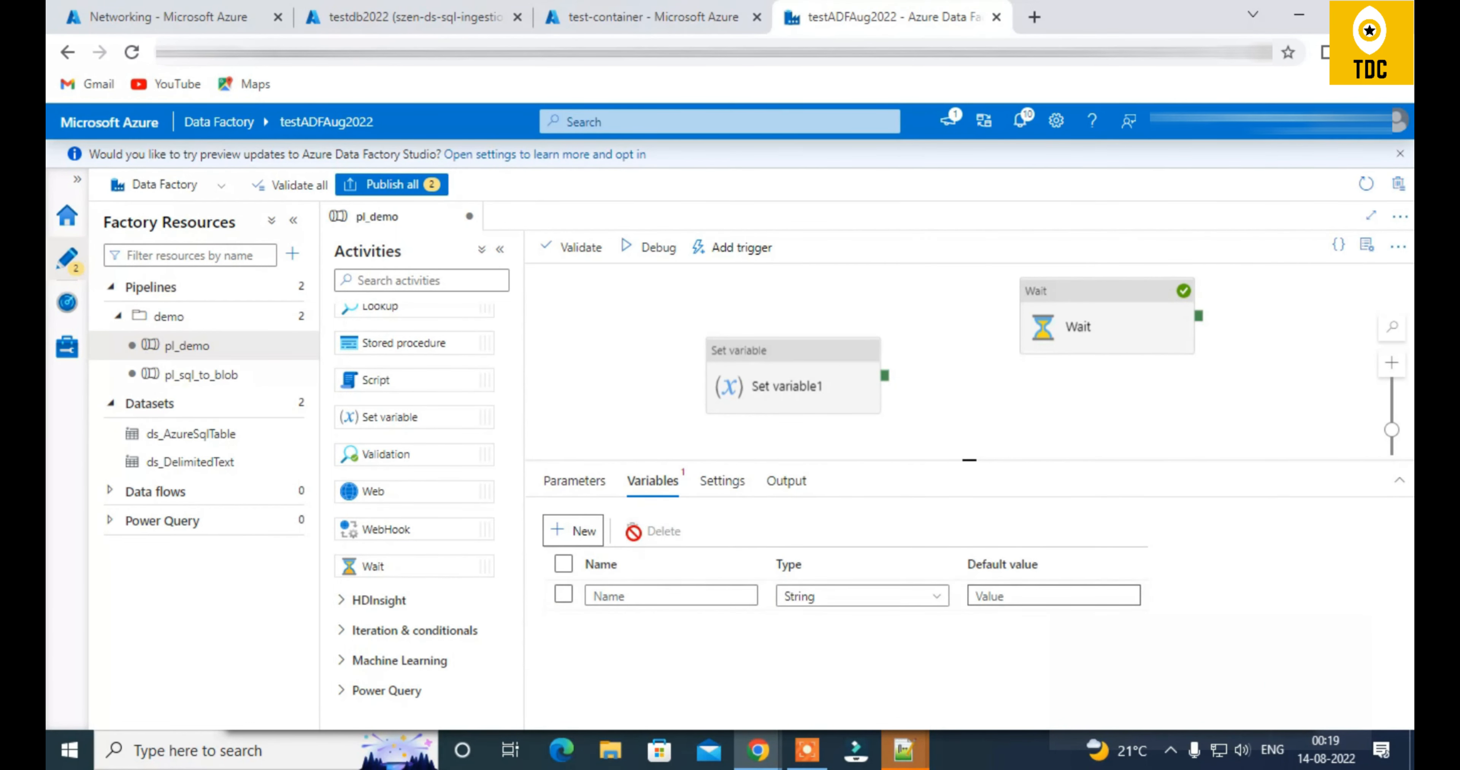
Move the Set variable1 activity closer to the Wait activity and name the new pipeline variable test
click(781, 375)
drag(774, 385, 837, 354)
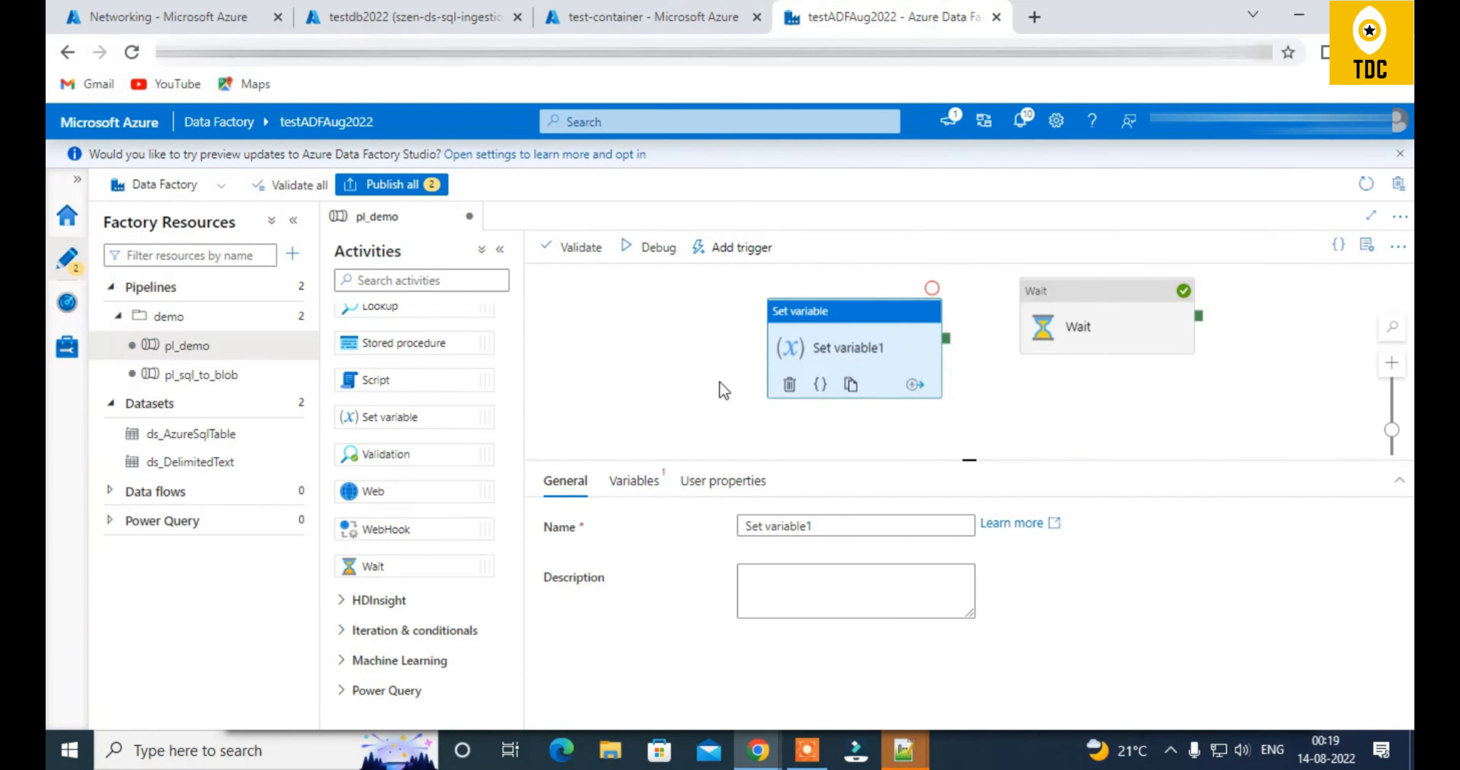
click(646, 481)
click(796, 525)
click(608, 383)
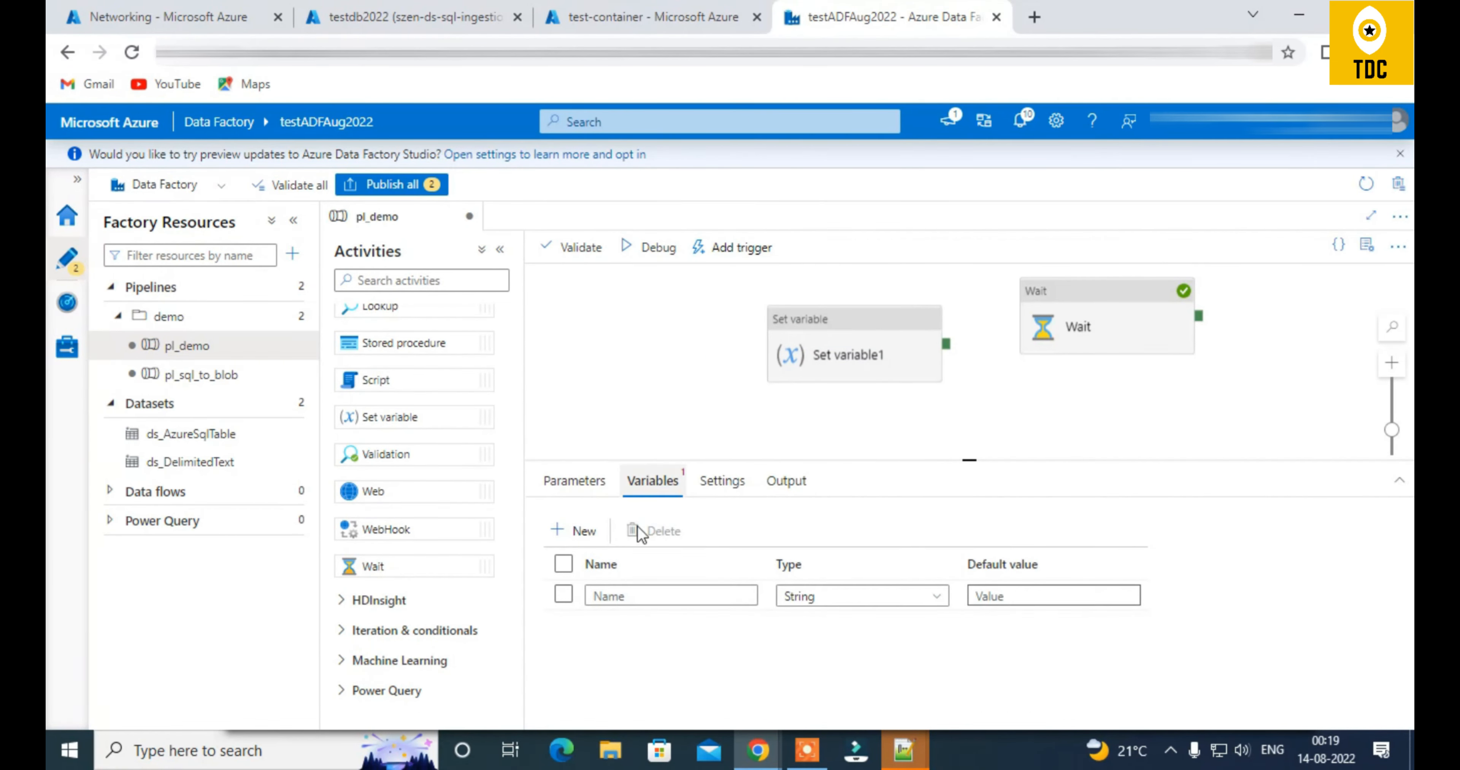
click(638, 597)
text(test)
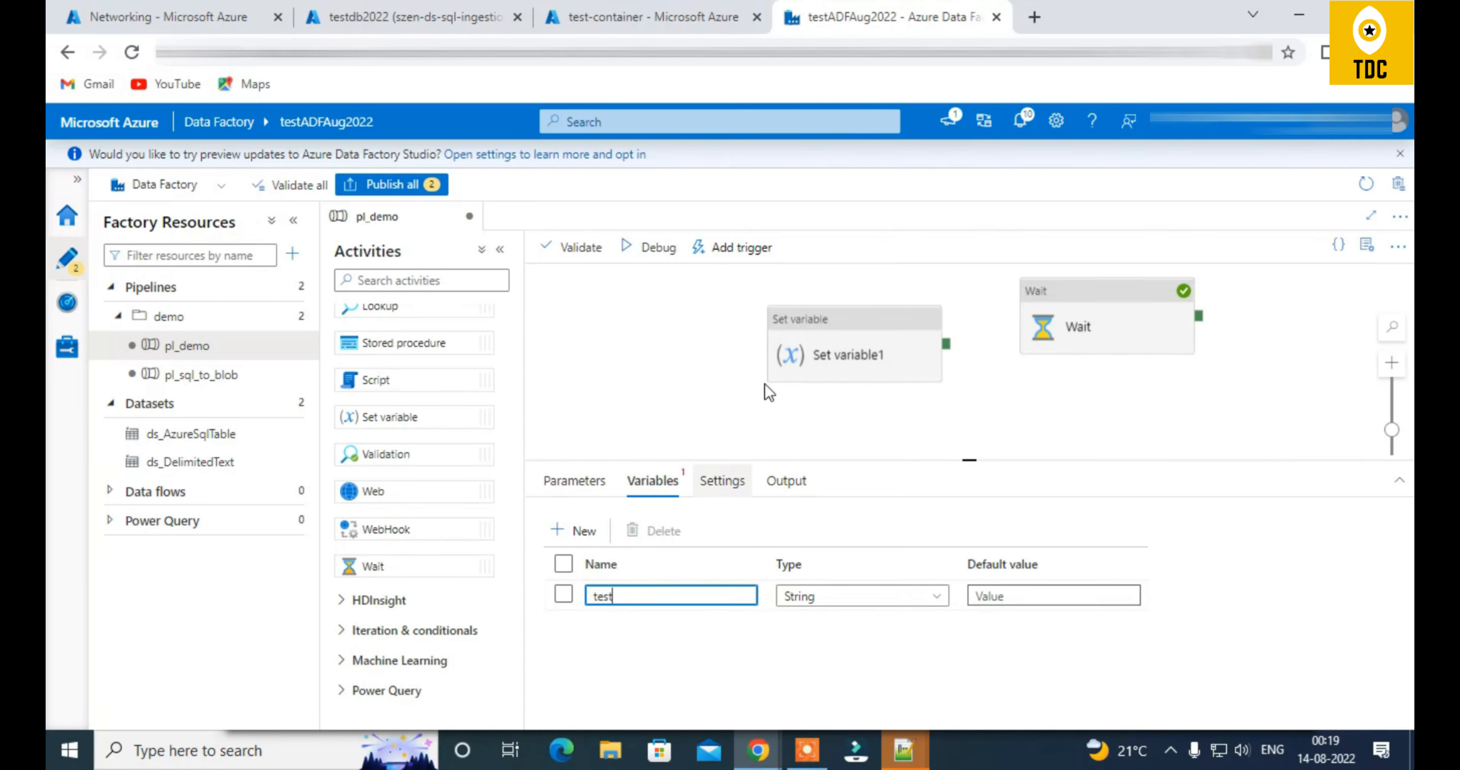
Choose the test variable as the one assigned by the Set variable1 activity
click(765, 384)
click(775, 527)
click(646, 422)
click(810, 333)
click(782, 522)
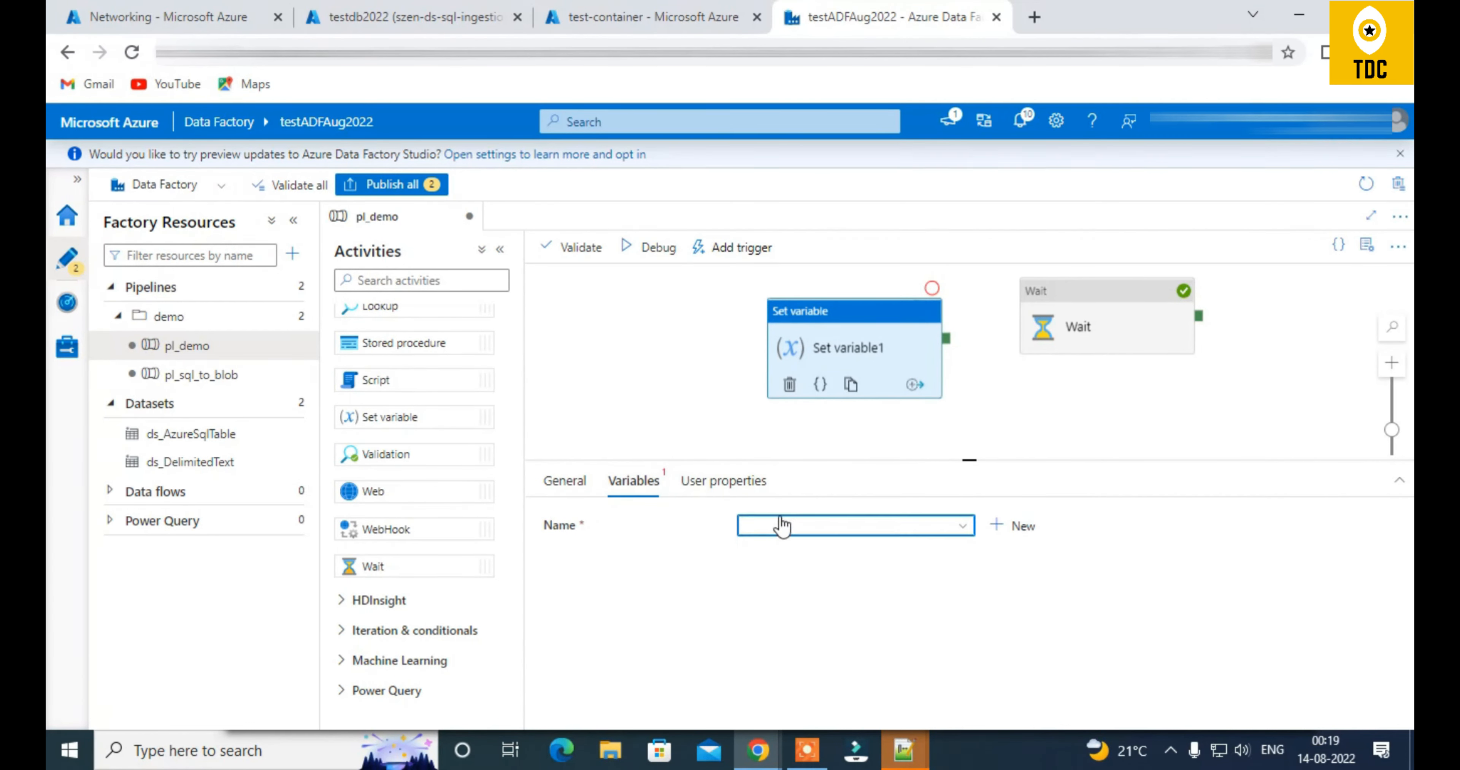
click(775, 559)
click(785, 584)
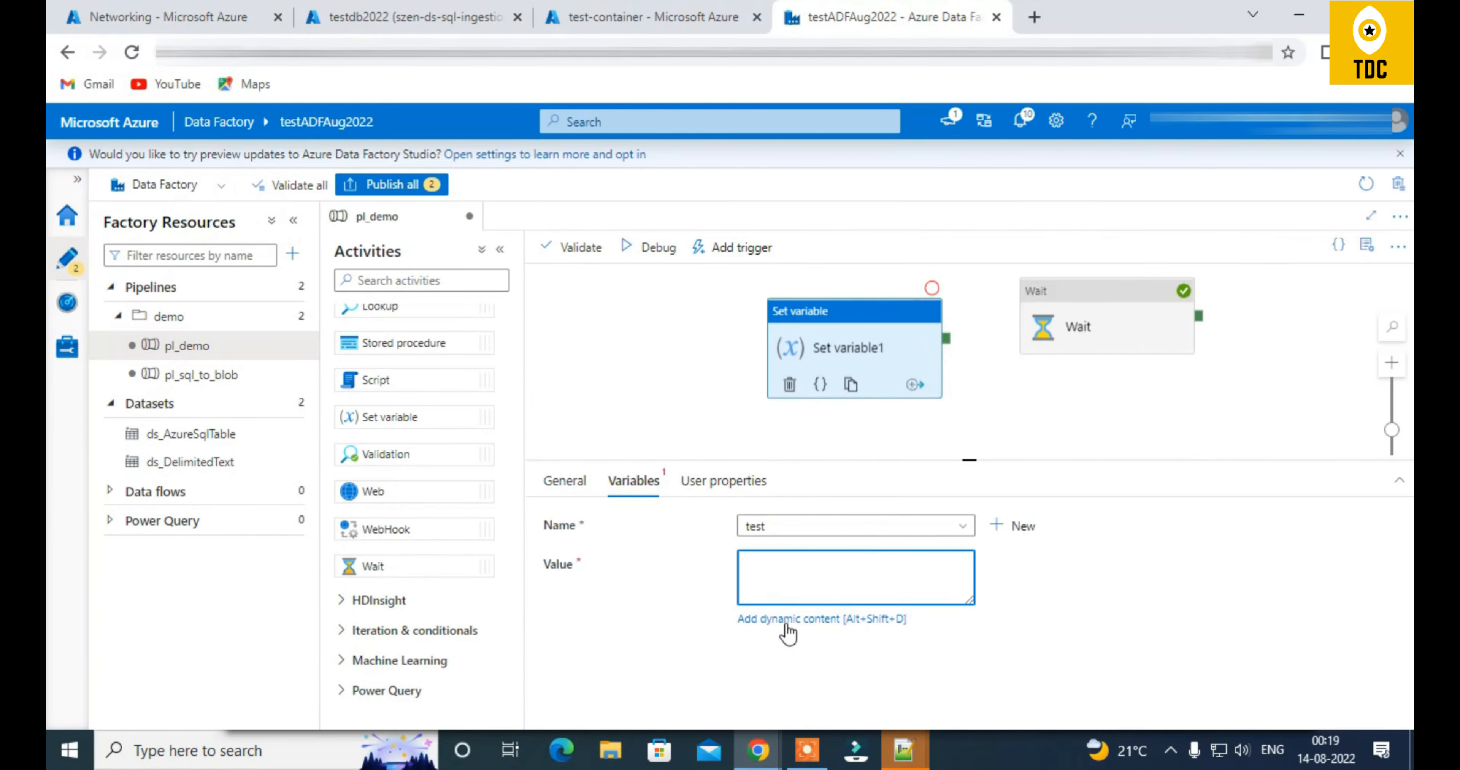
Browse the date functions available as dynamic content for the test variable's value and cancel the editor
click(785, 619)
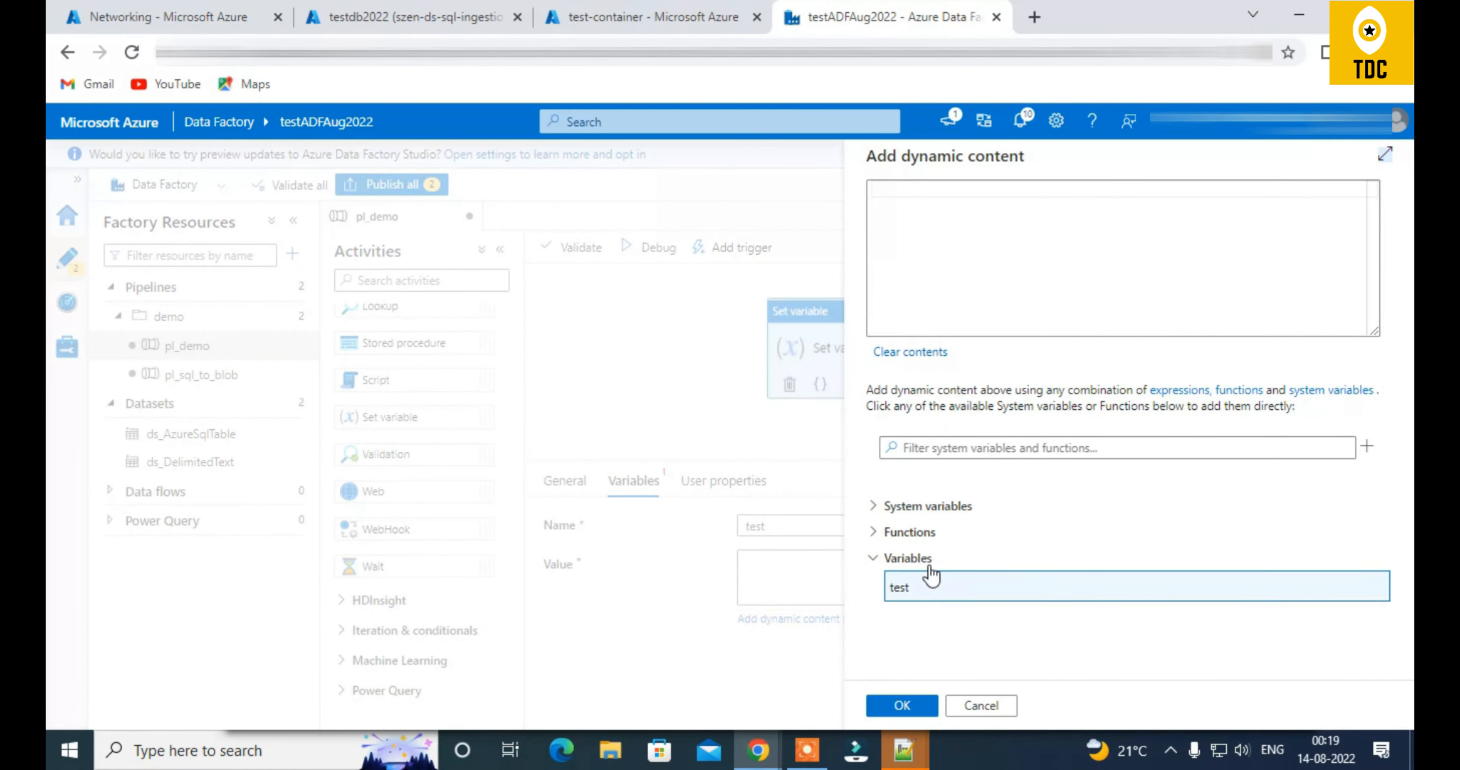
click(910, 536)
click(956, 636)
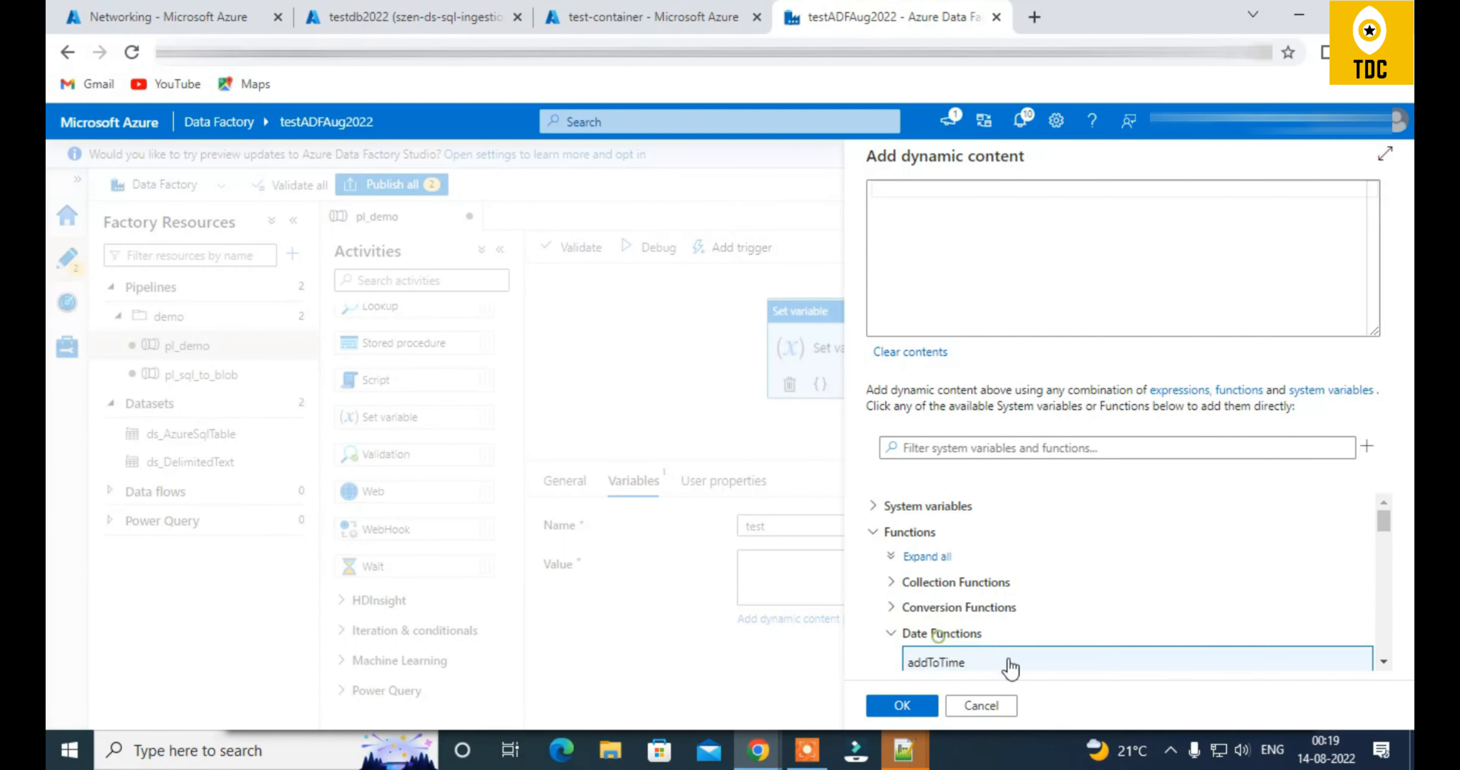
scroll(964, 595, down, 3)
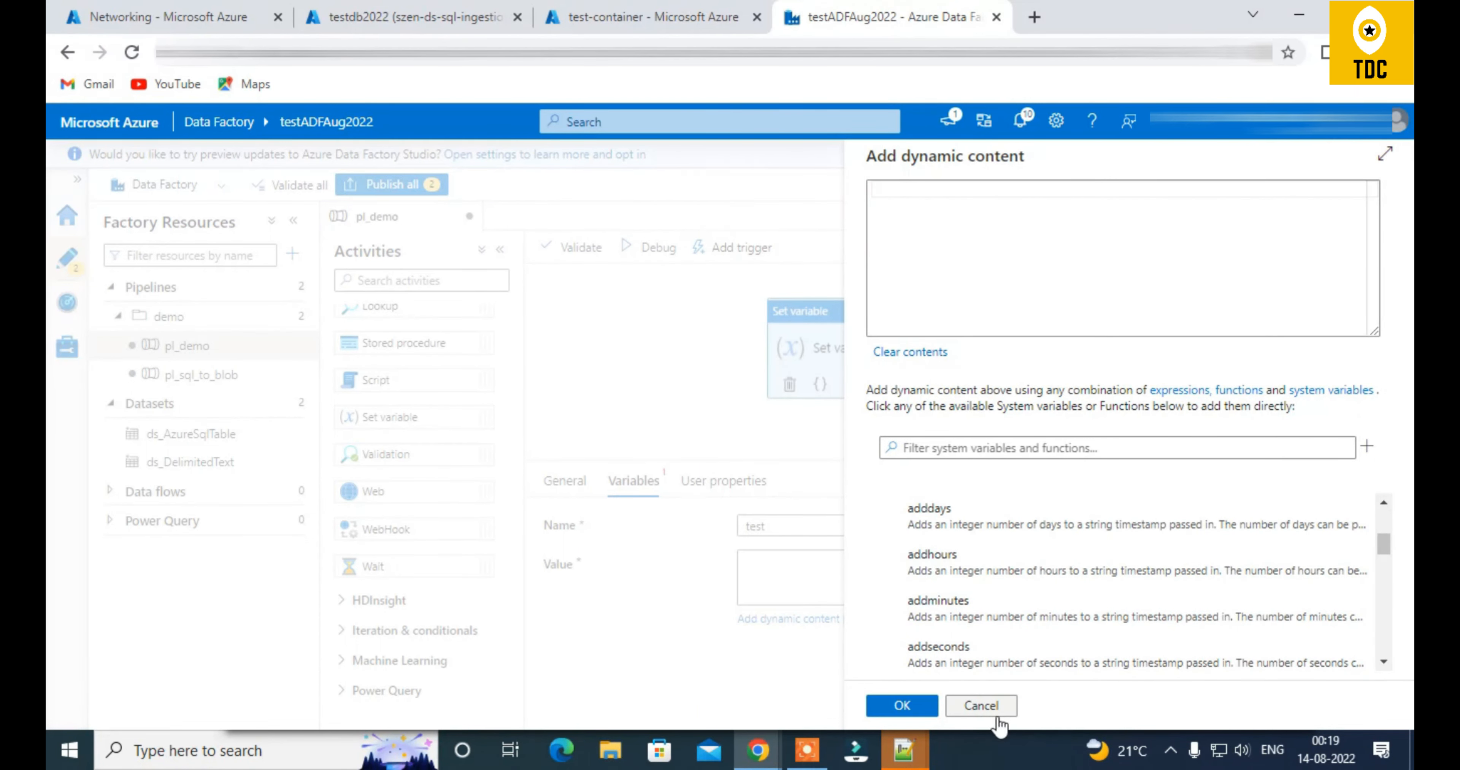
click(980, 705)
Reopen the dynamic content editor for the variable's value and examine the available system variables
click(760, 552)
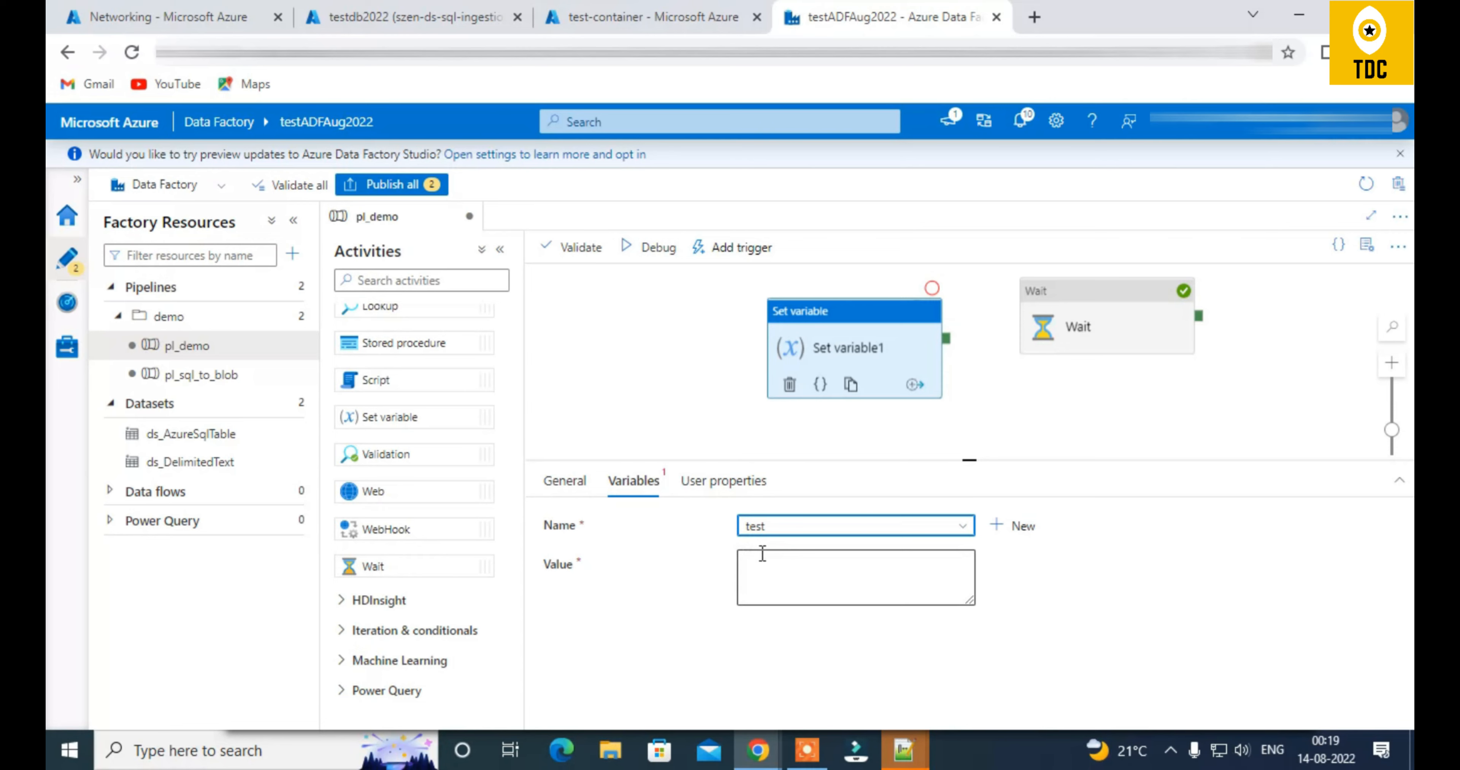
click(790, 619)
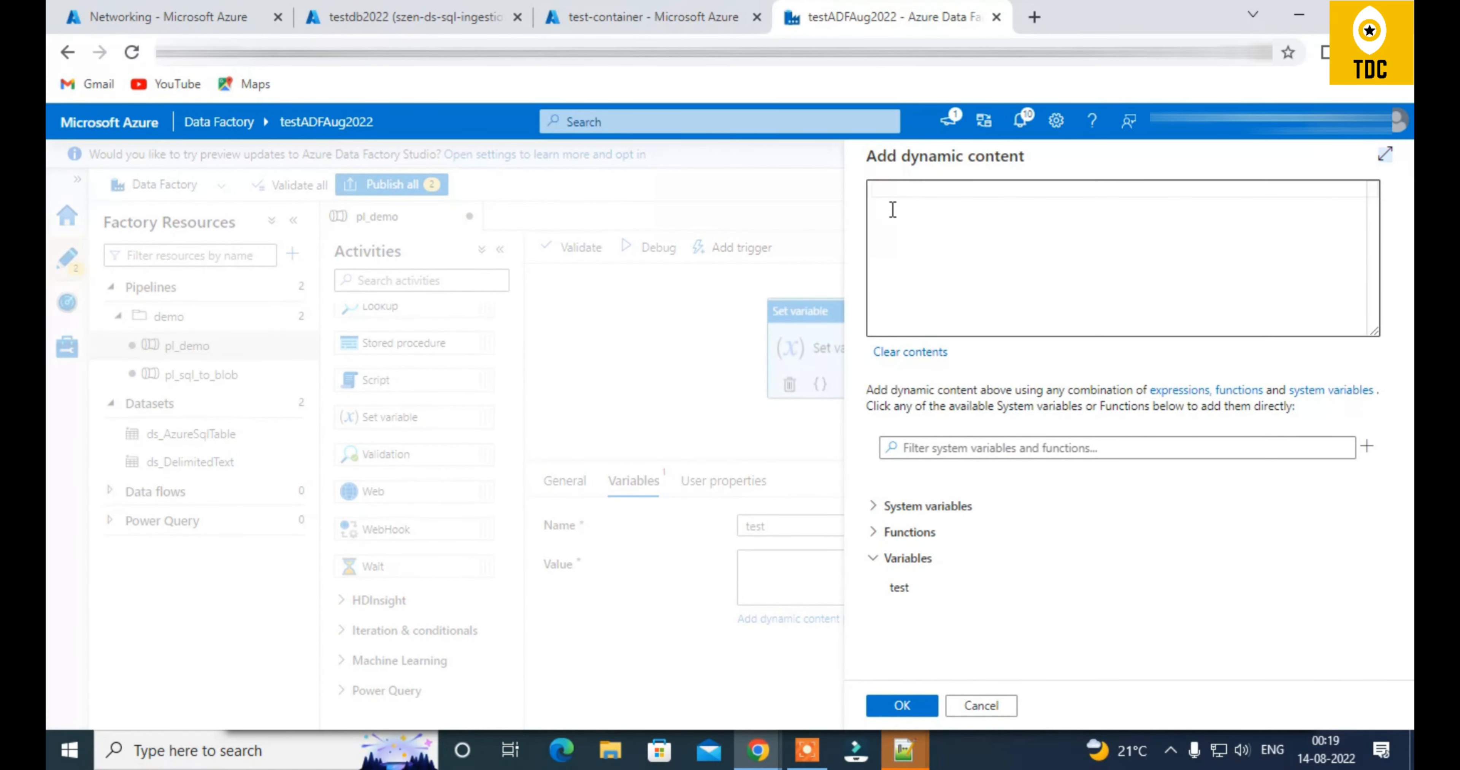
click(880, 506)
scroll(1010, 602, down, 3)
scroll(998, 566, up, 3)
click(884, 506)
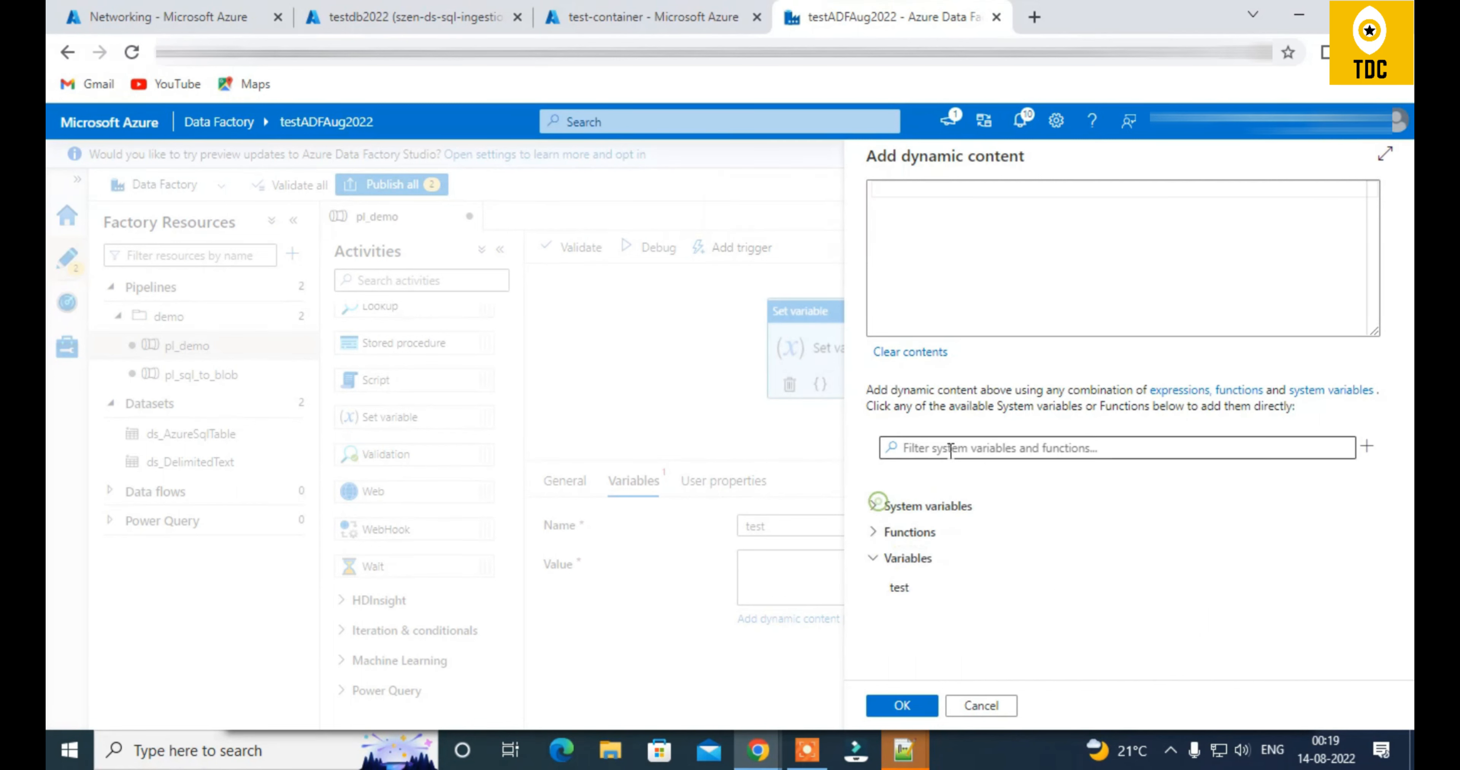
Examine the logical, math and string functions, cancel the dynamic content editor, and delete the Set variable1 activity
click(890, 536)
scroll(964, 566, down, 3)
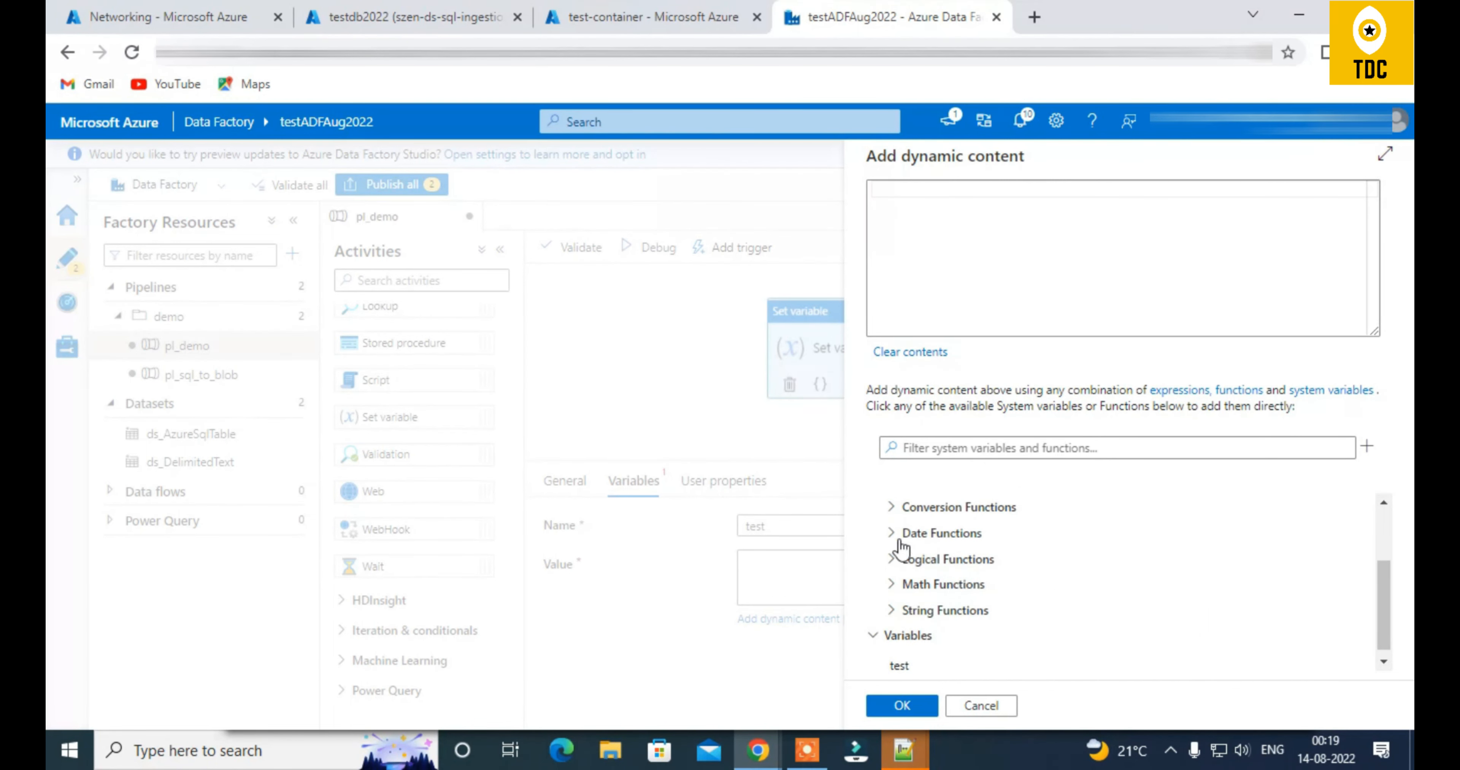
click(899, 560)
scroll(963, 595, down, 5)
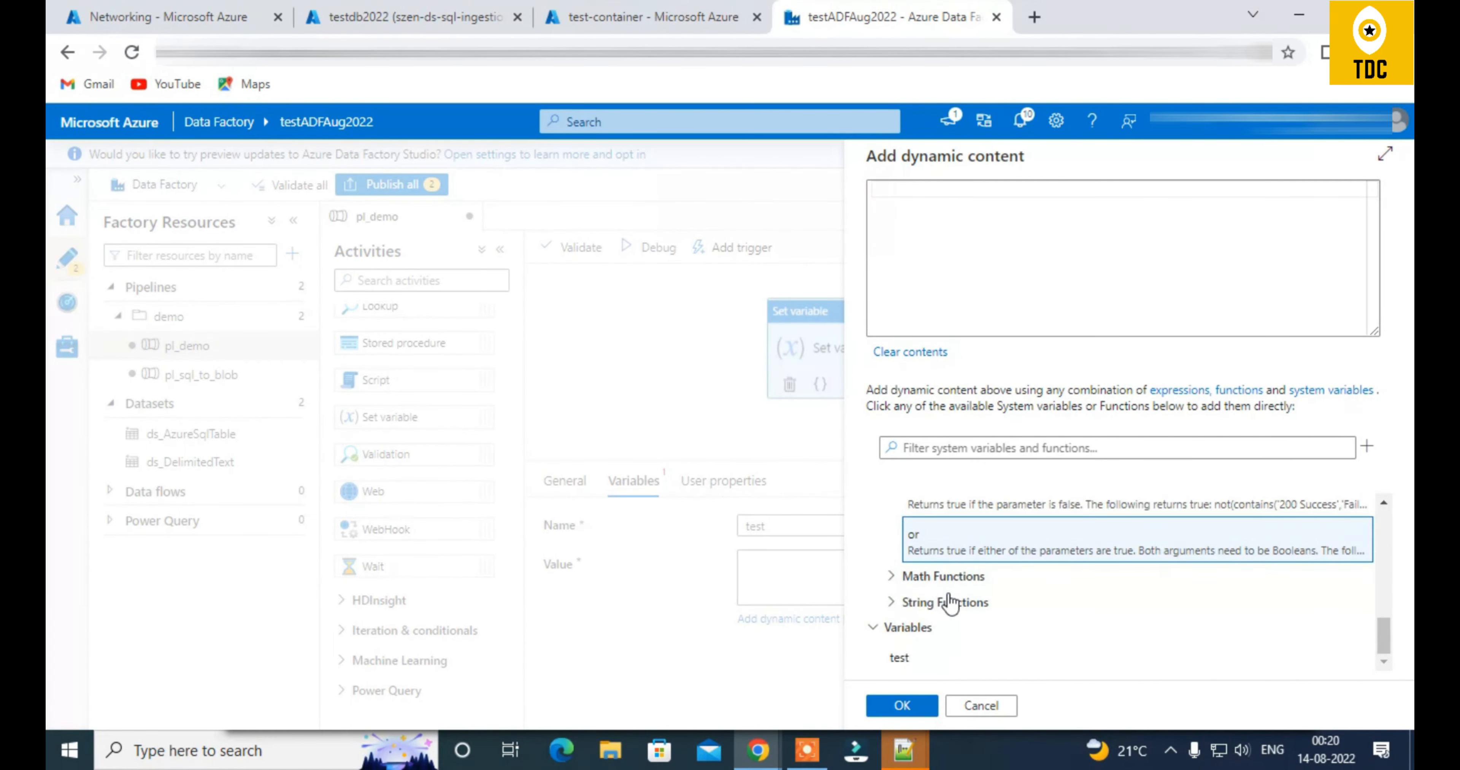
click(907, 578)
scroll(941, 601, down, 5)
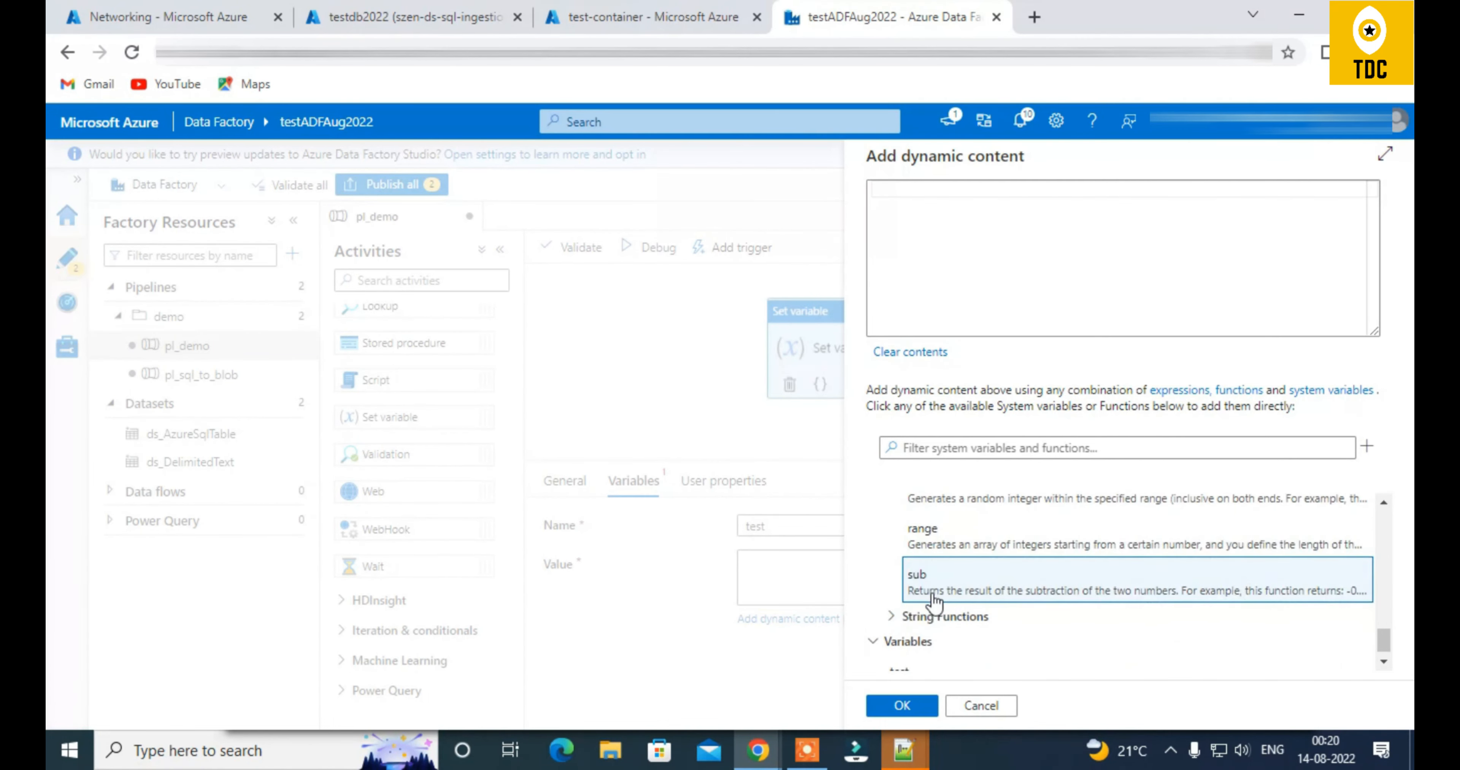
click(898, 616)
scroll(1049, 583, down, 4)
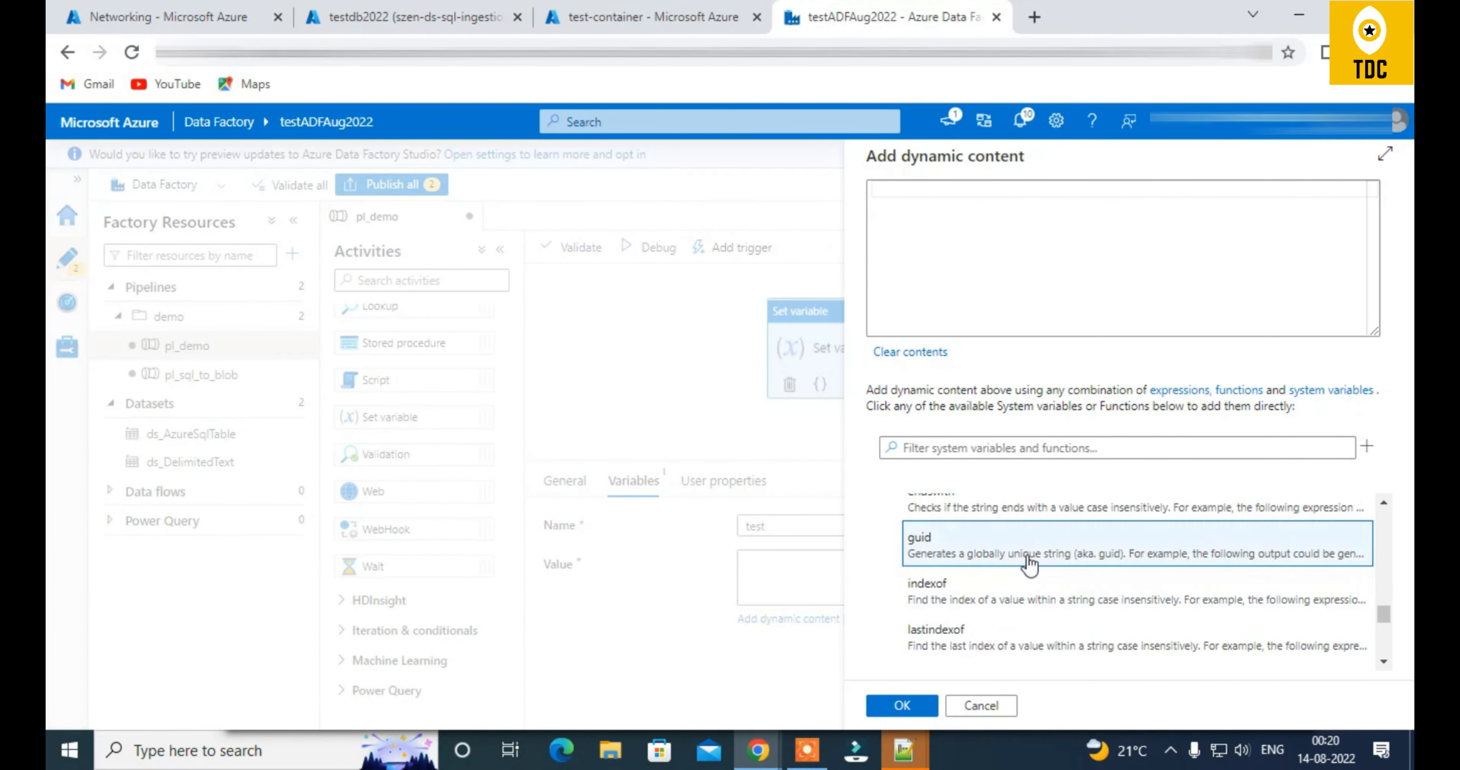
scroll(1070, 657, down, 2)
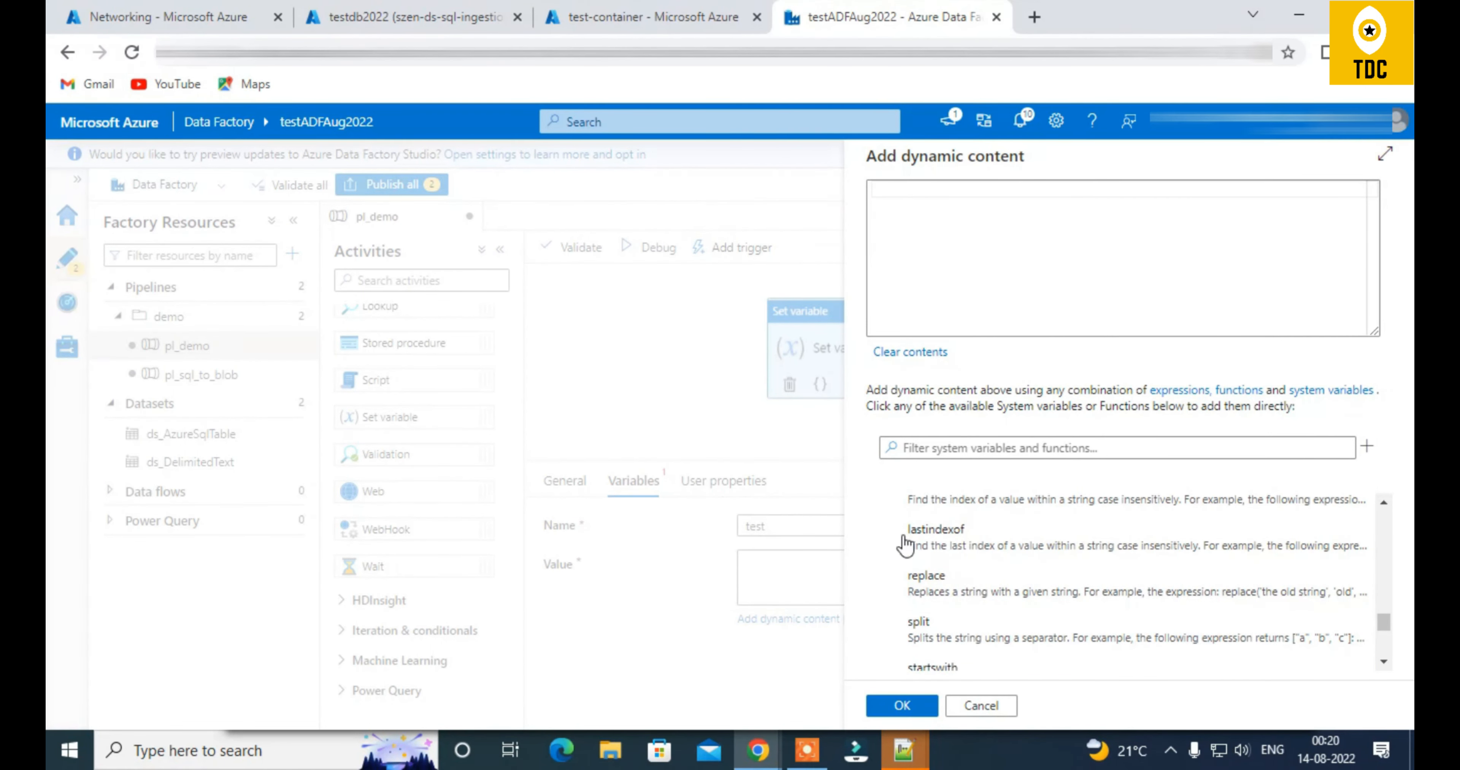
scroll(1060, 608, down, 2)
scroll(1063, 634, down, 3)
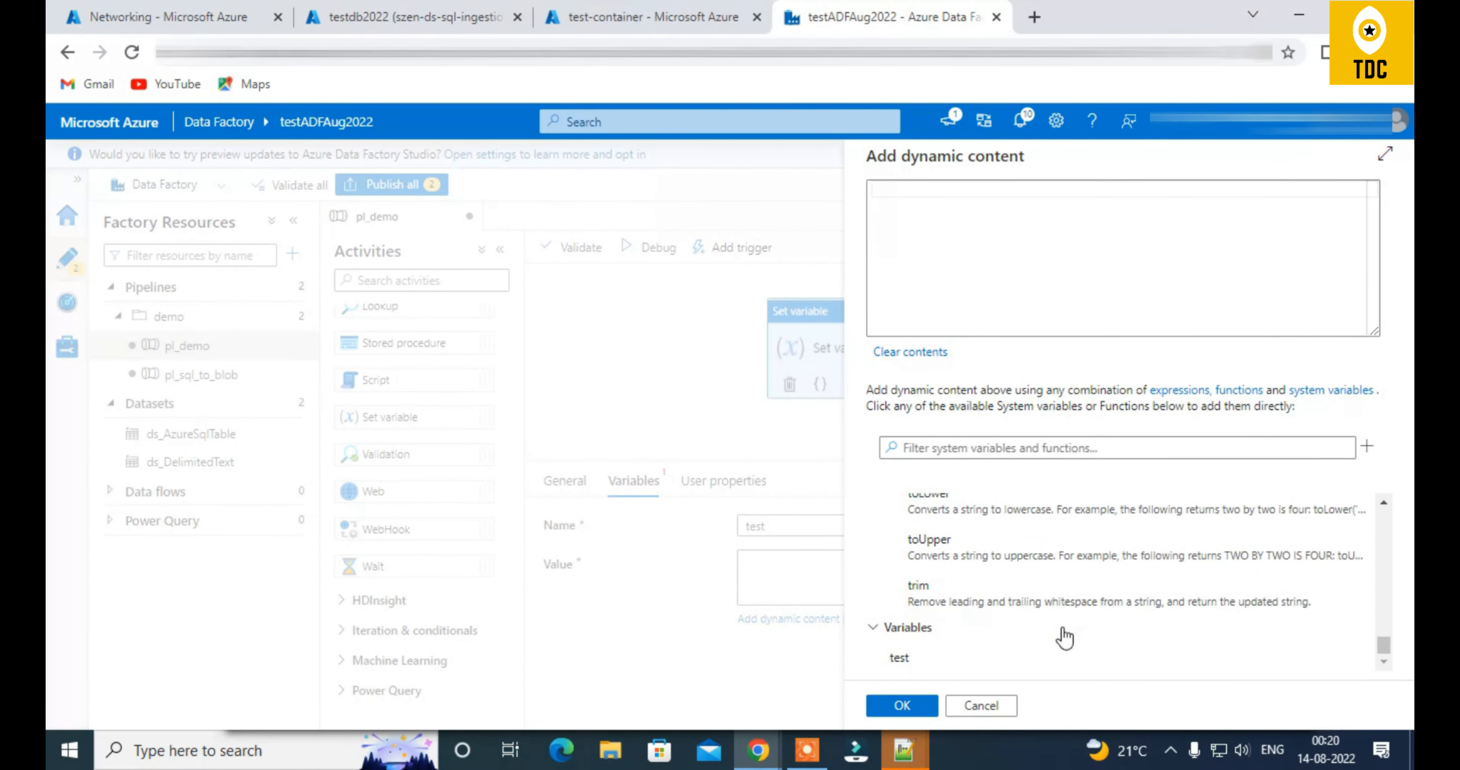
scroll(1056, 624, up, 10)
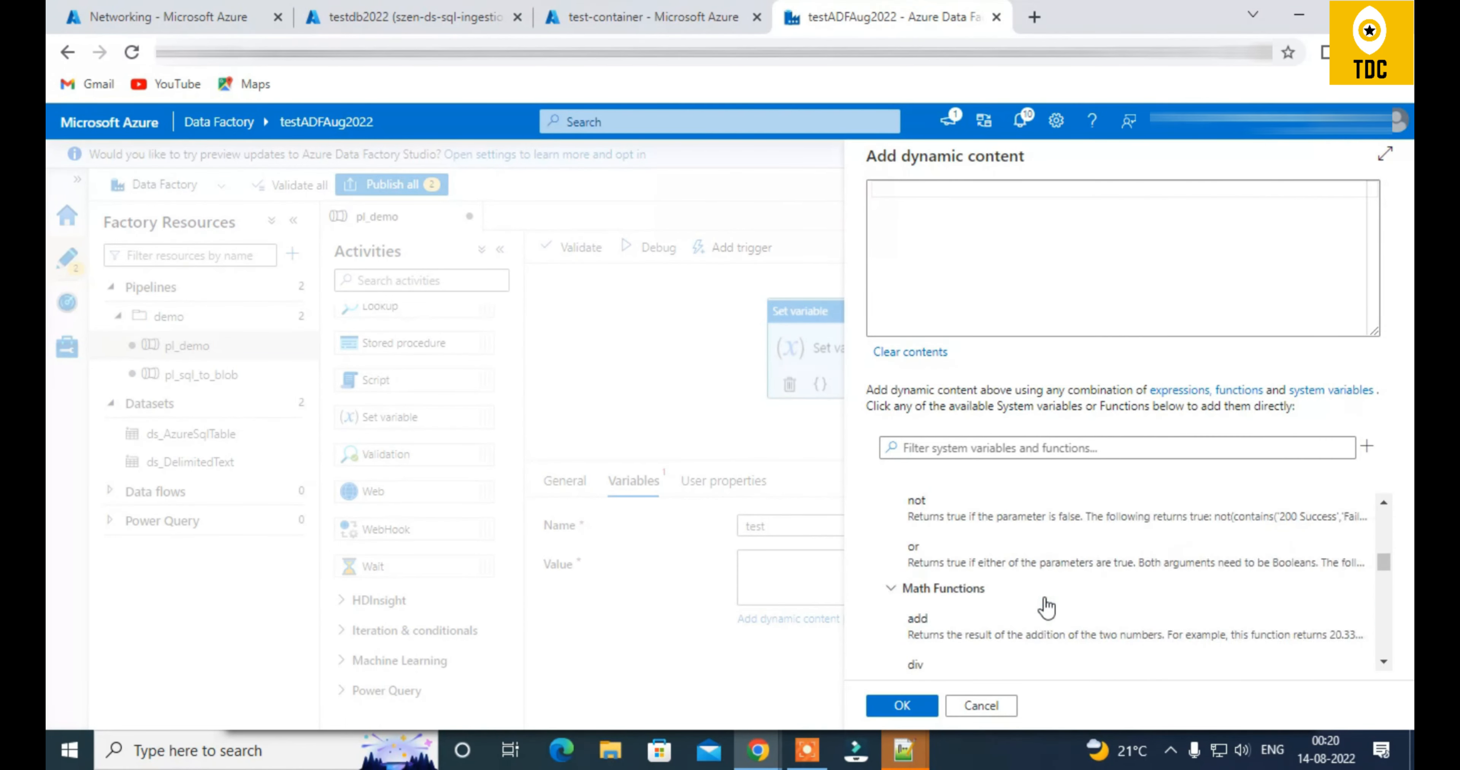
scroll(1046, 608, up, 2)
click(982, 707)
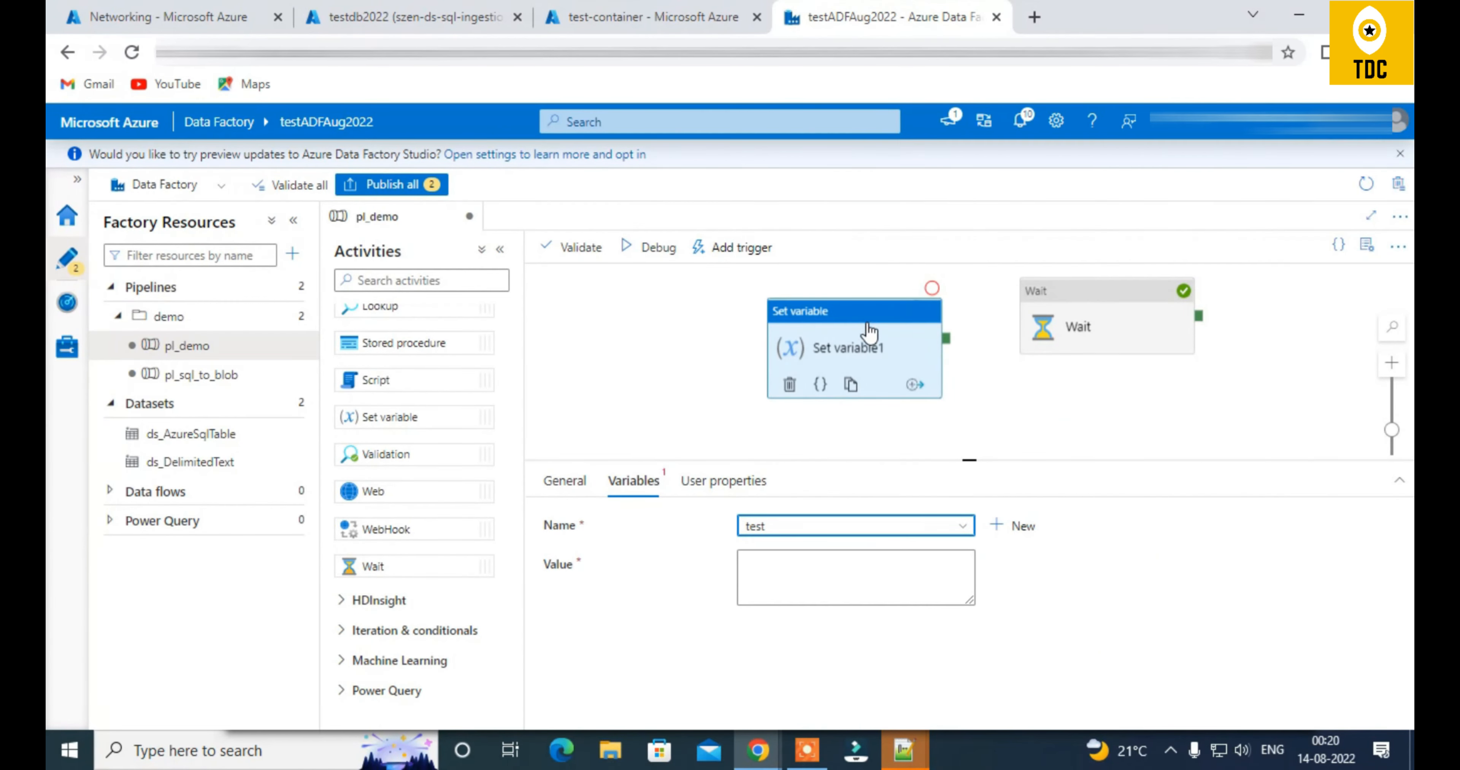
key(Delete)
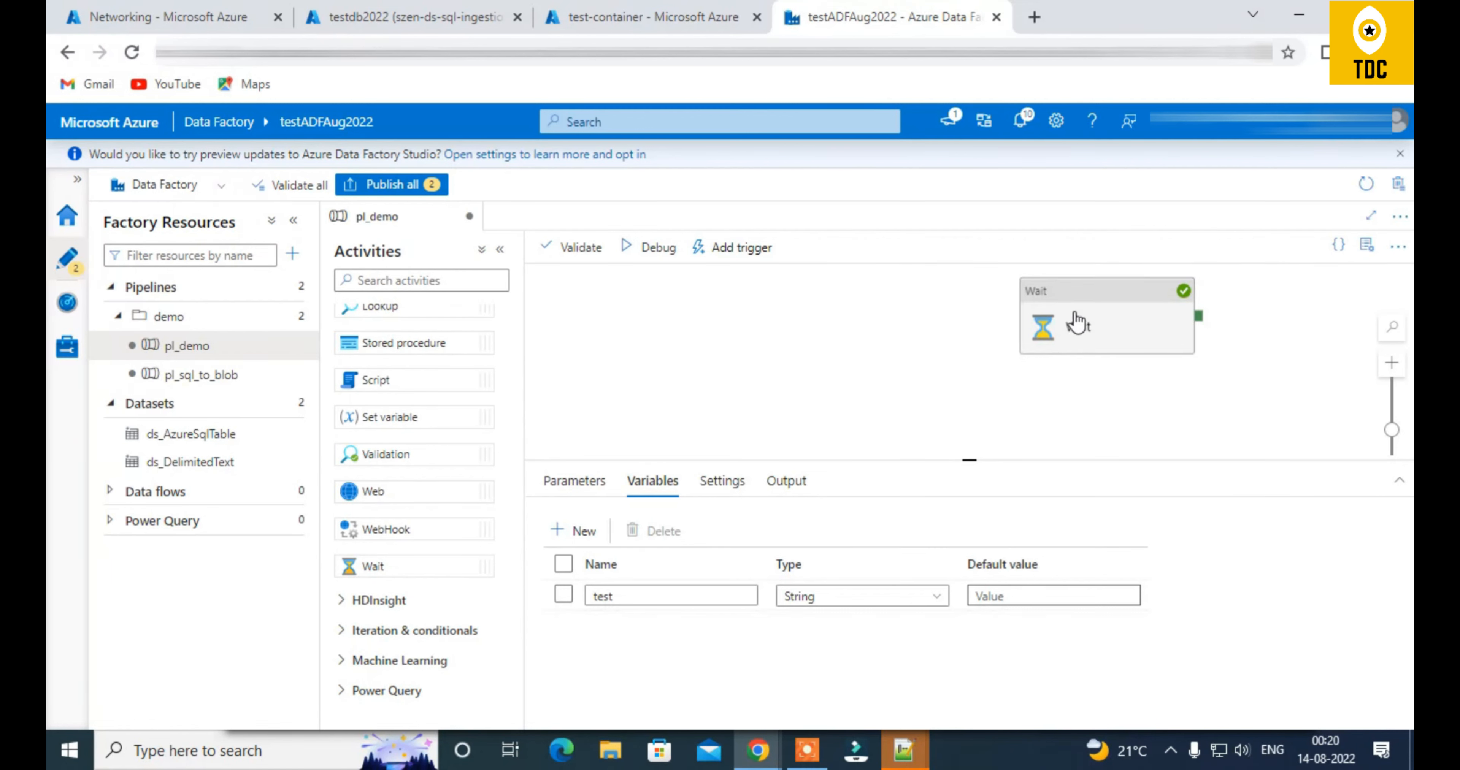
Move the Wait activity into the freed space and try a wait time of 10 seconds, clearing the value again
drag(1076, 323, 872, 332)
click(631, 480)
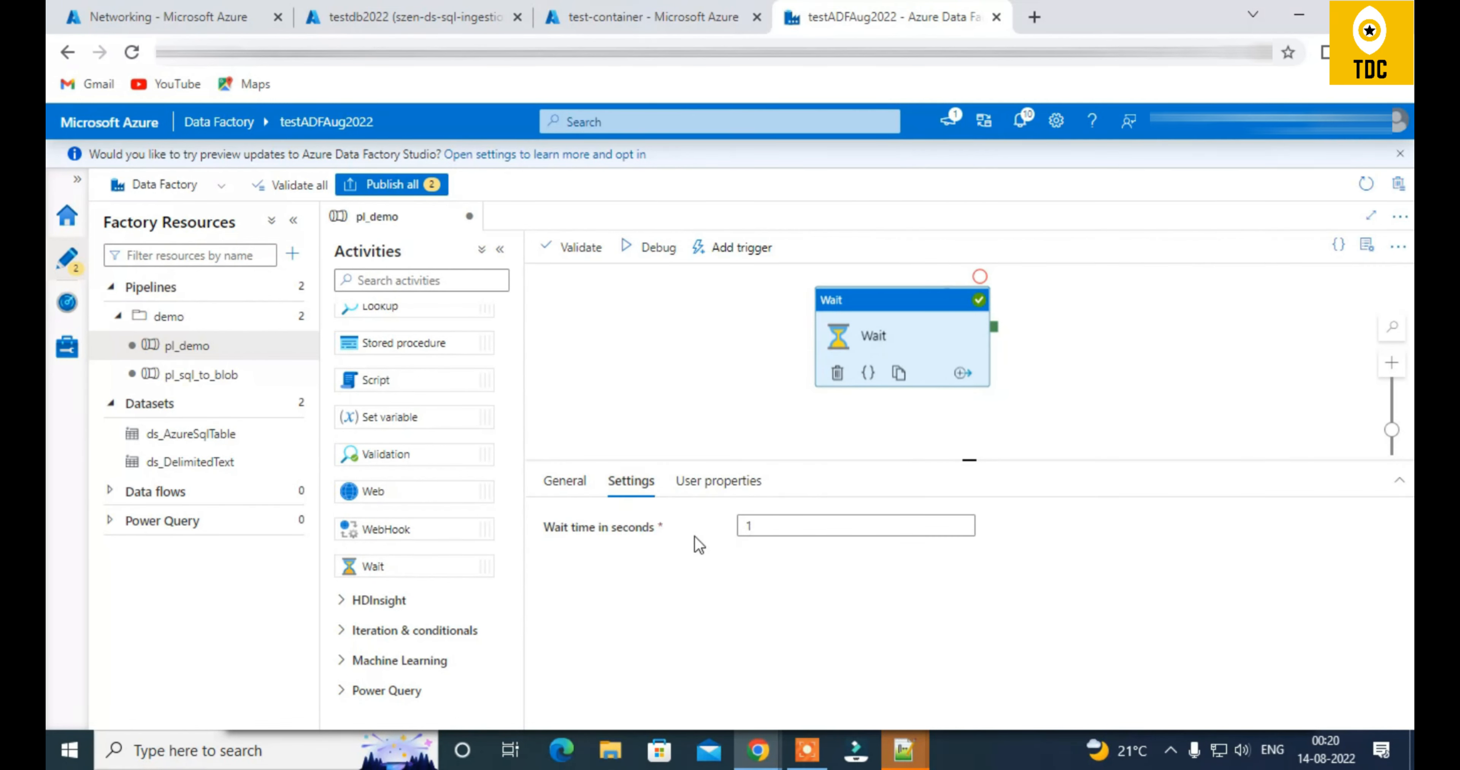
double_click(790, 525)
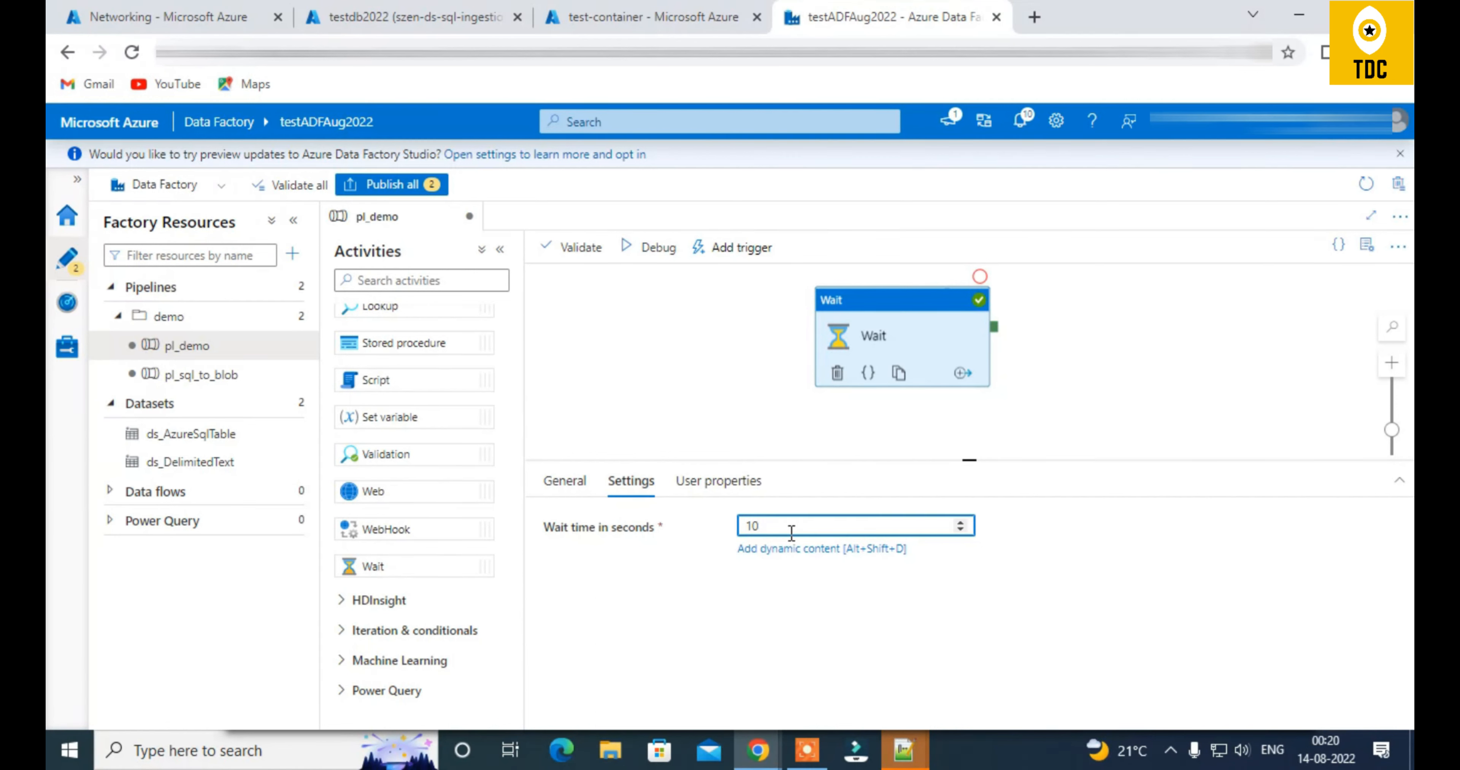
key(BackSpace)
key(BackSpace)
Look through the General activities list and delete the Wait activity from the pipeline
scroll(412, 490, up, 2)
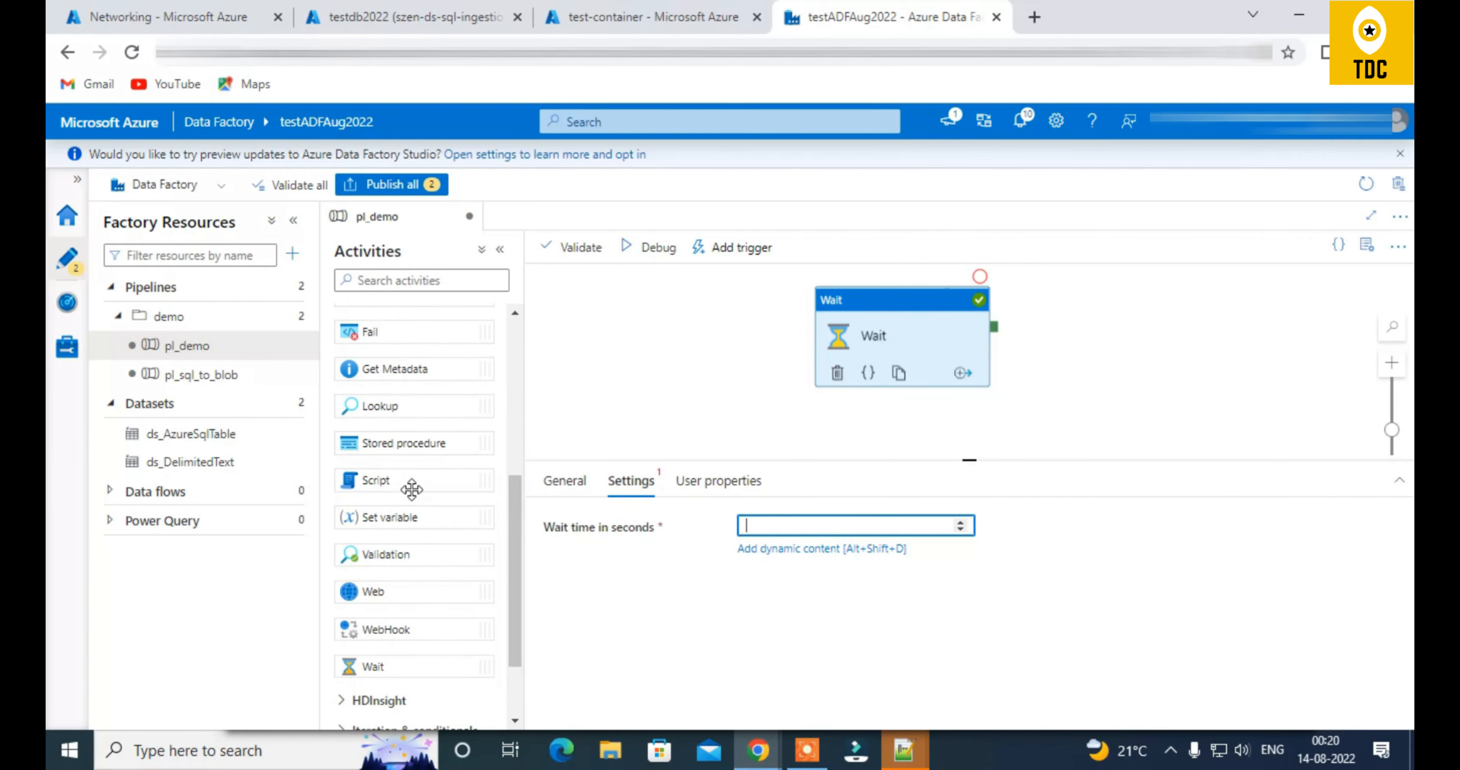
scroll(413, 490, up, 6)
scroll(412, 490, down, 4)
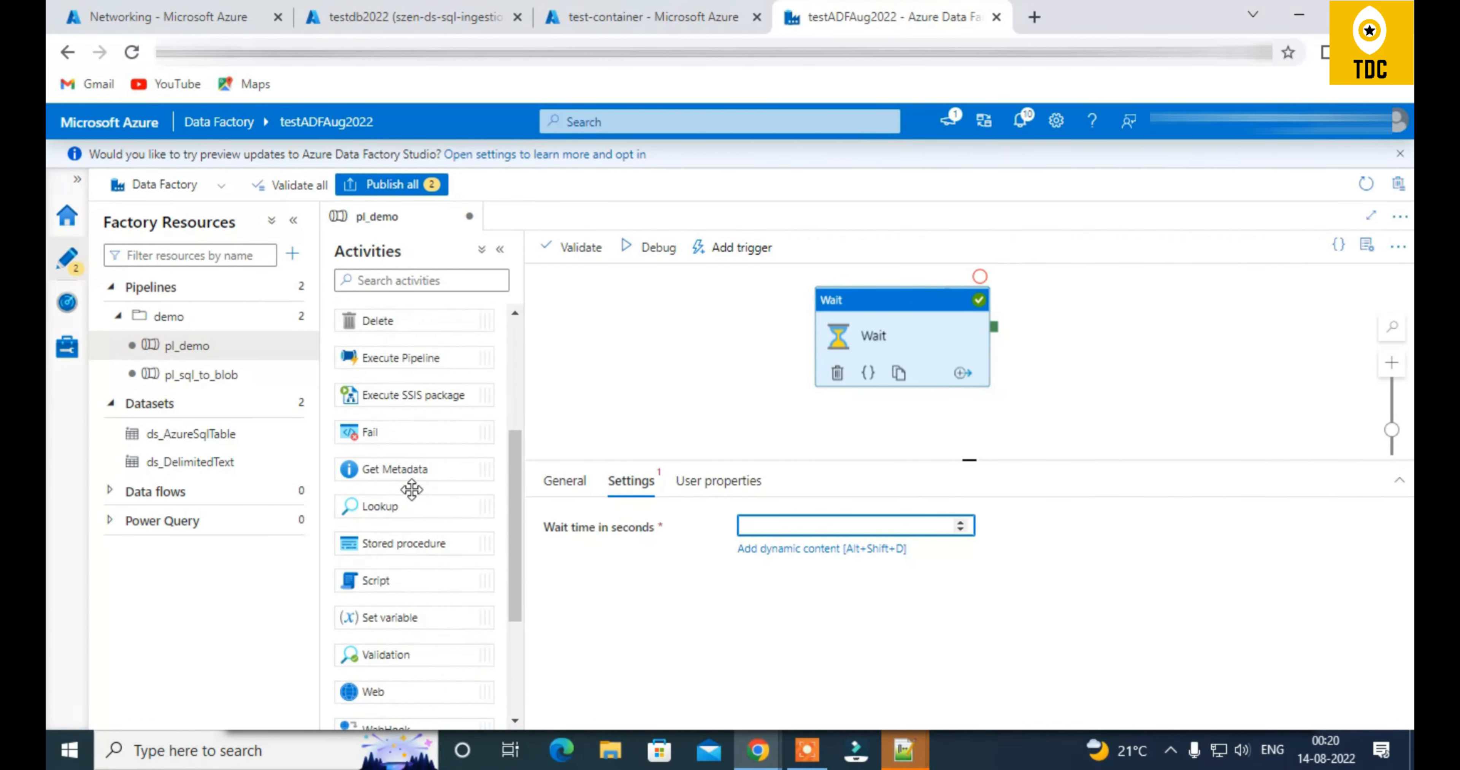
scroll(412, 490, down, 4)
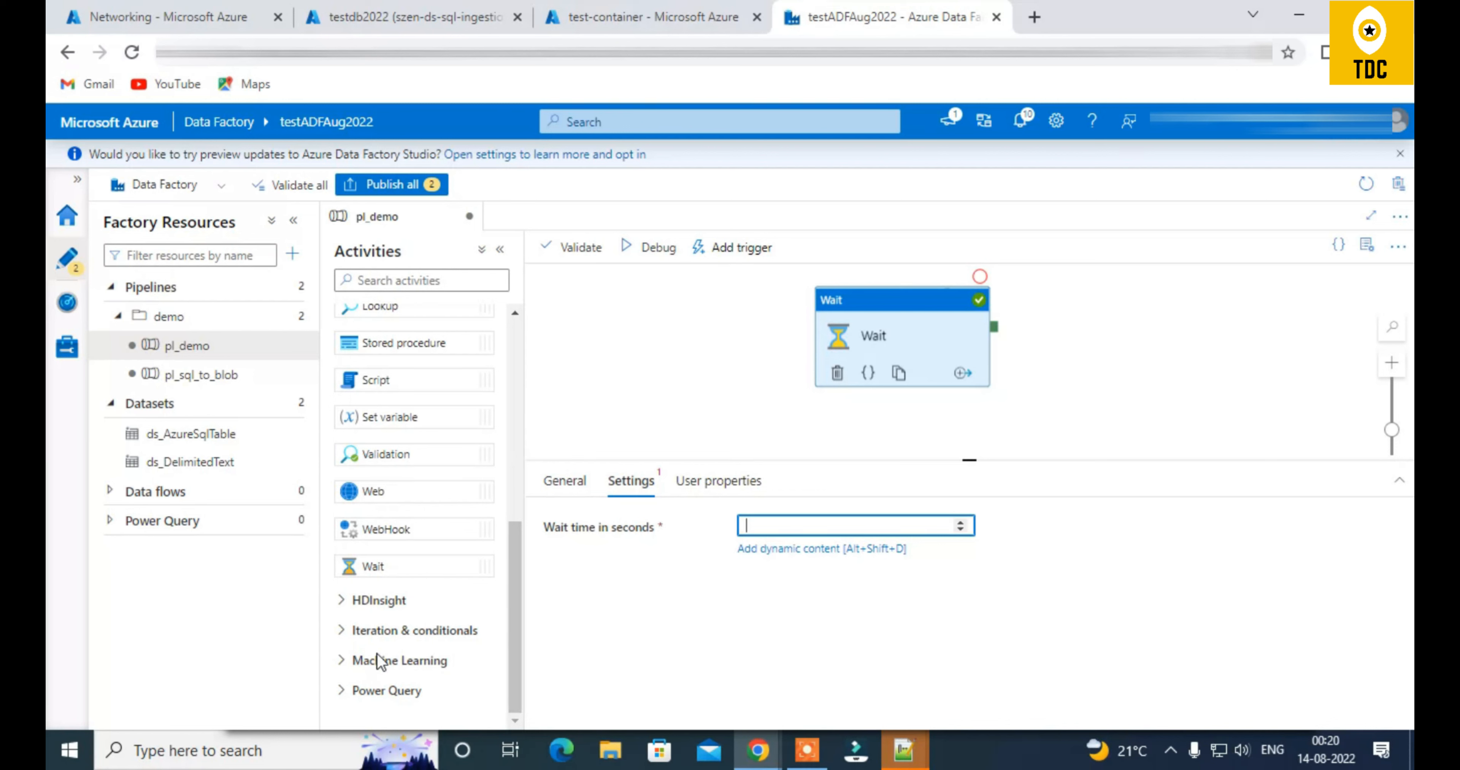
click(879, 336)
key(Delete)
Add an If Condition and a ForEach activity from the Iteration & conditionals group to the pipeline
click(397, 630)
scroll(460, 470, down, 3)
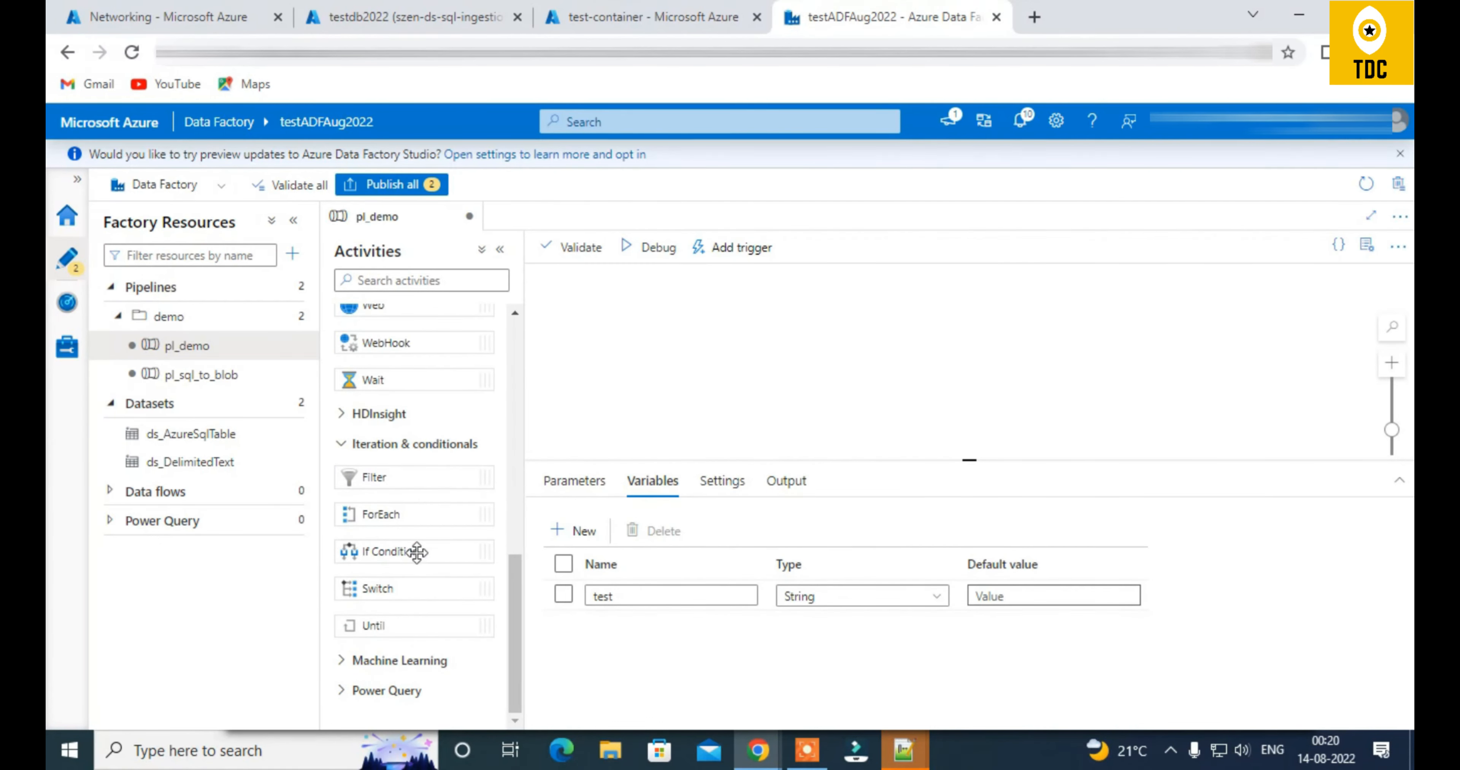
click(390, 554)
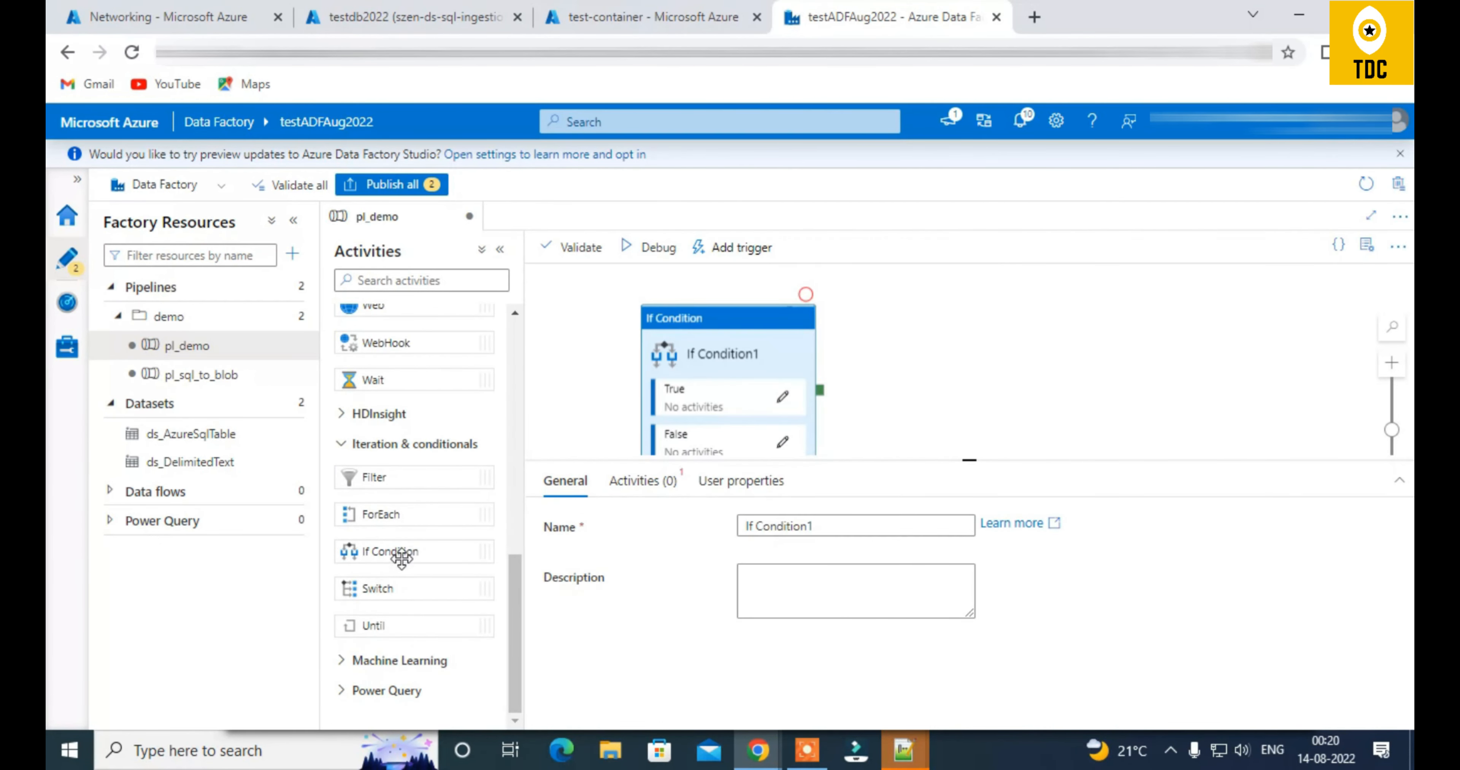
drag(400, 516, 969, 558)
Open the activities settings of If Condition1 and examine its Expression field
click(694, 354)
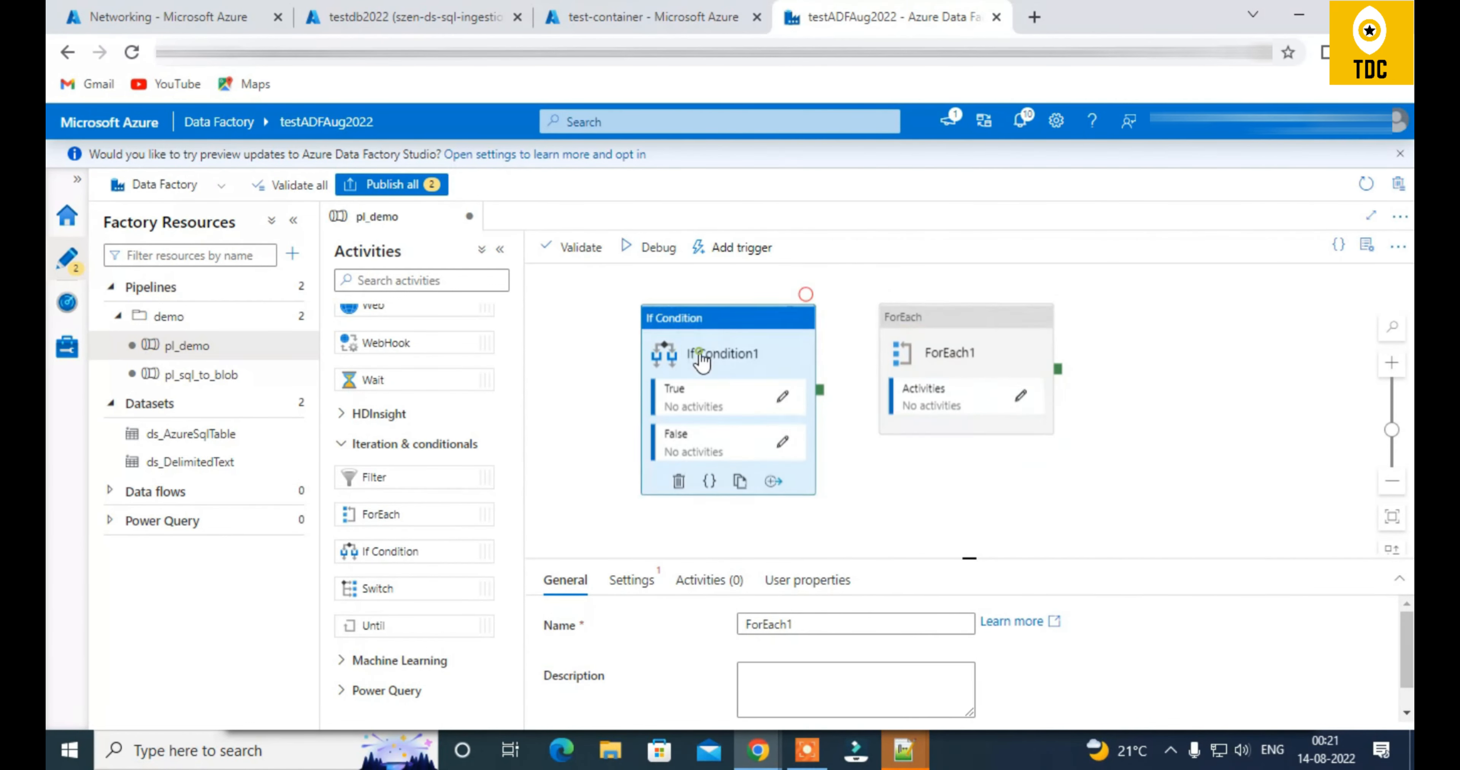
click(646, 592)
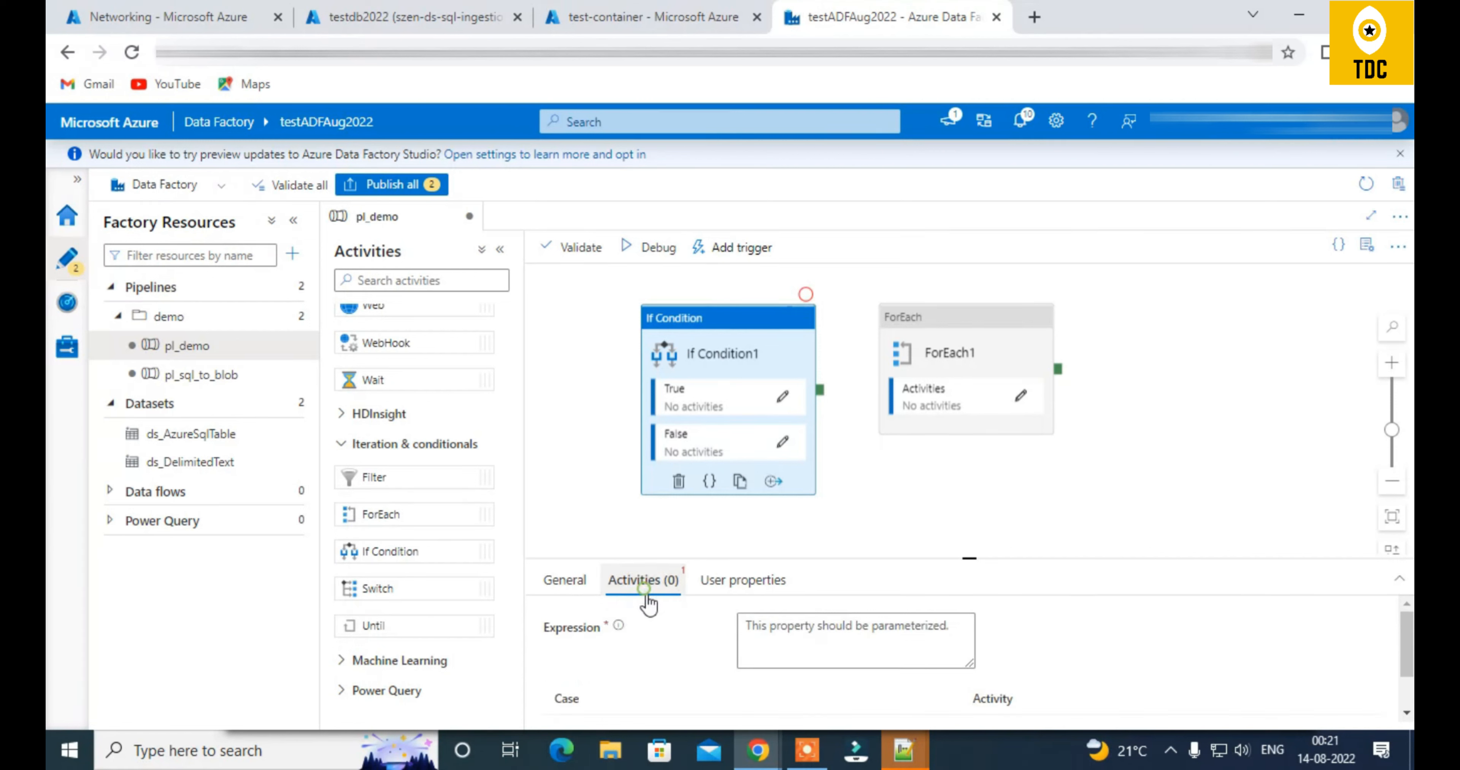
click(796, 639)
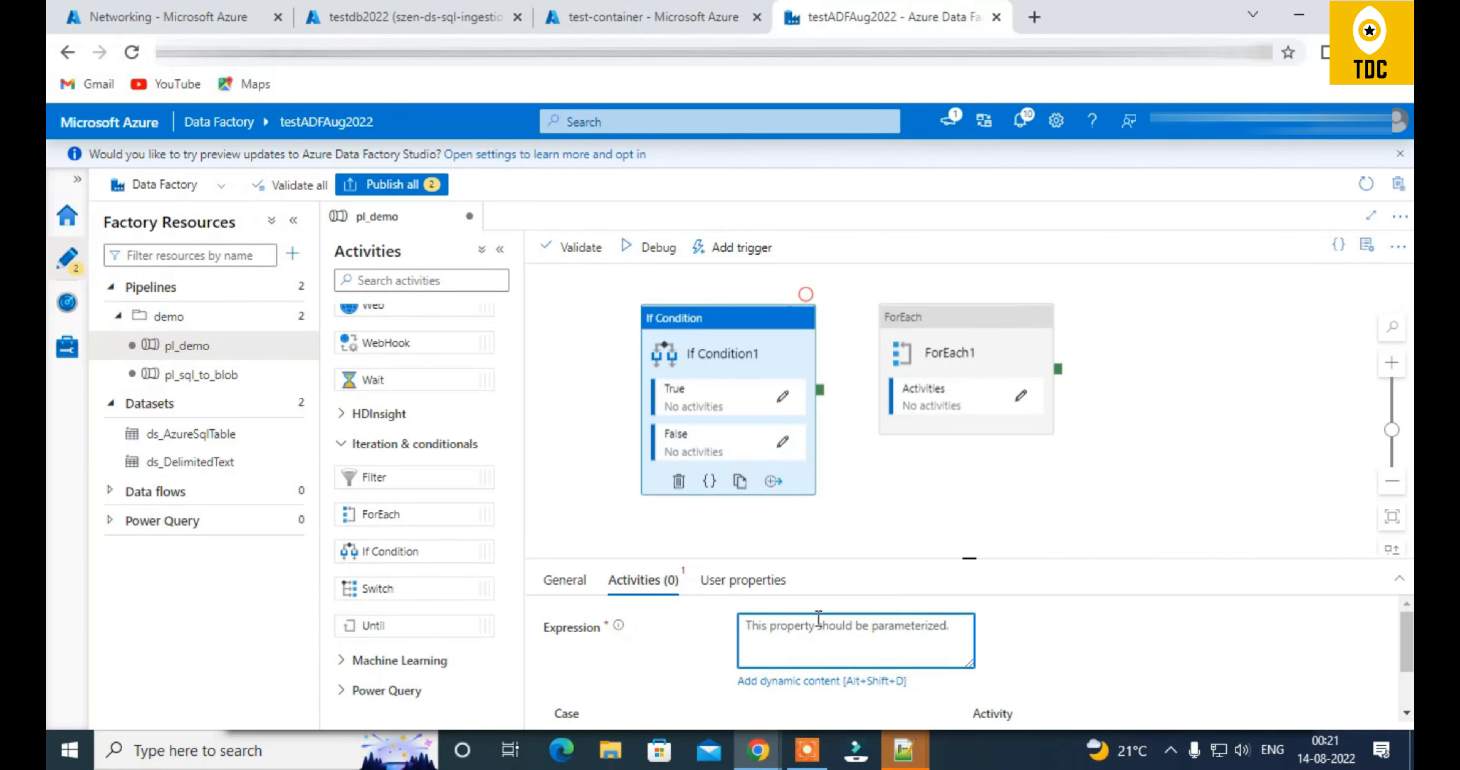
Add a String pipeline parameter named Param1 with the default value x
click(564, 514)
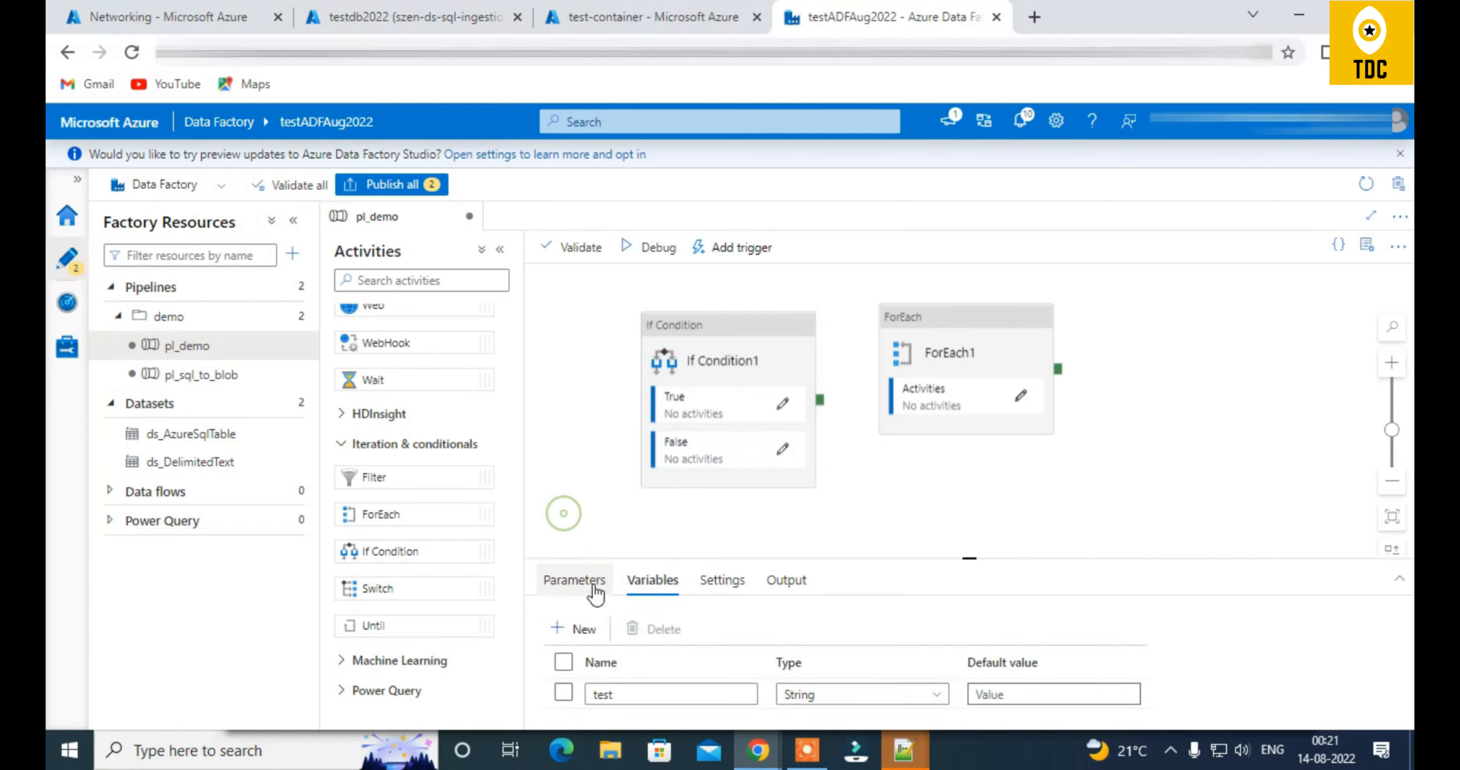
click(581, 584)
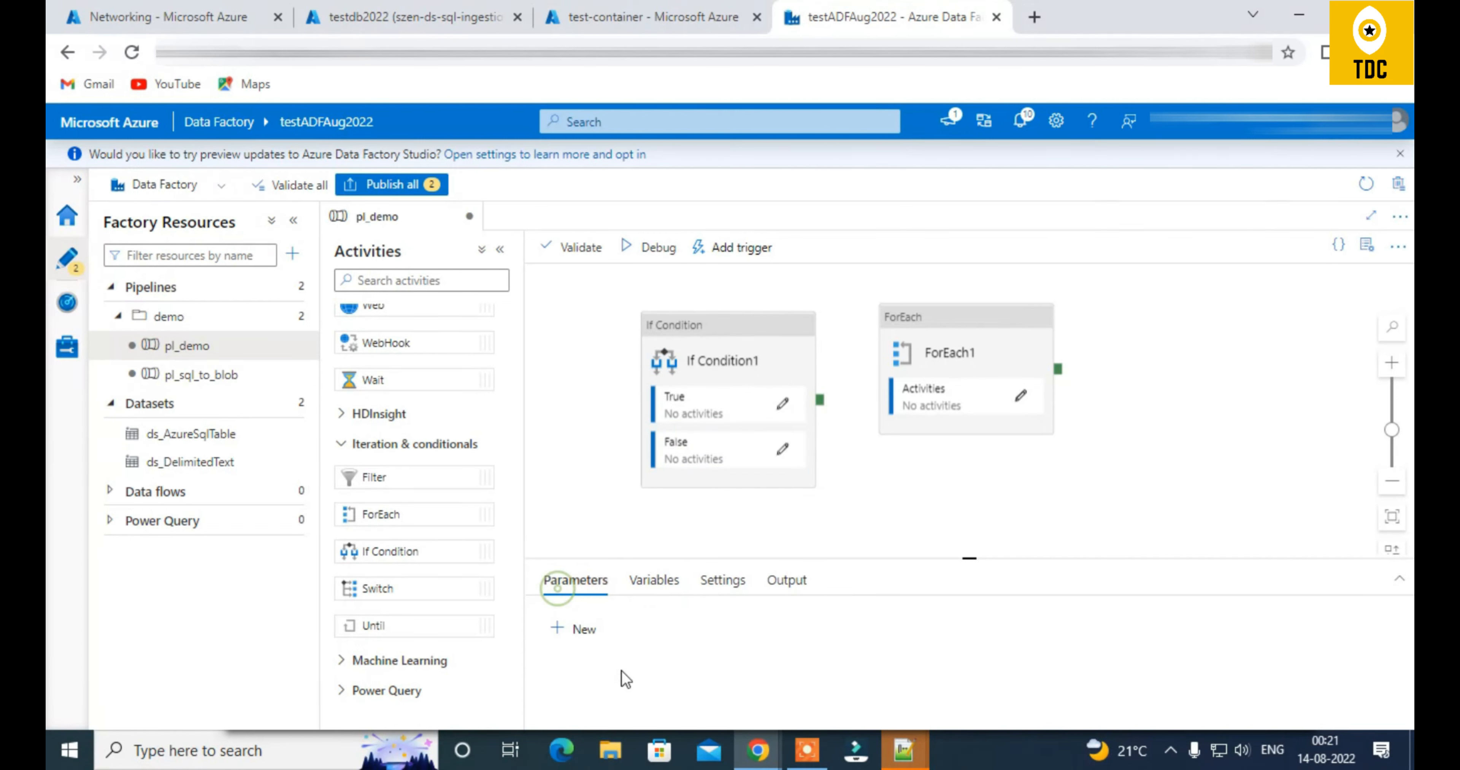
click(581, 632)
click(618, 690)
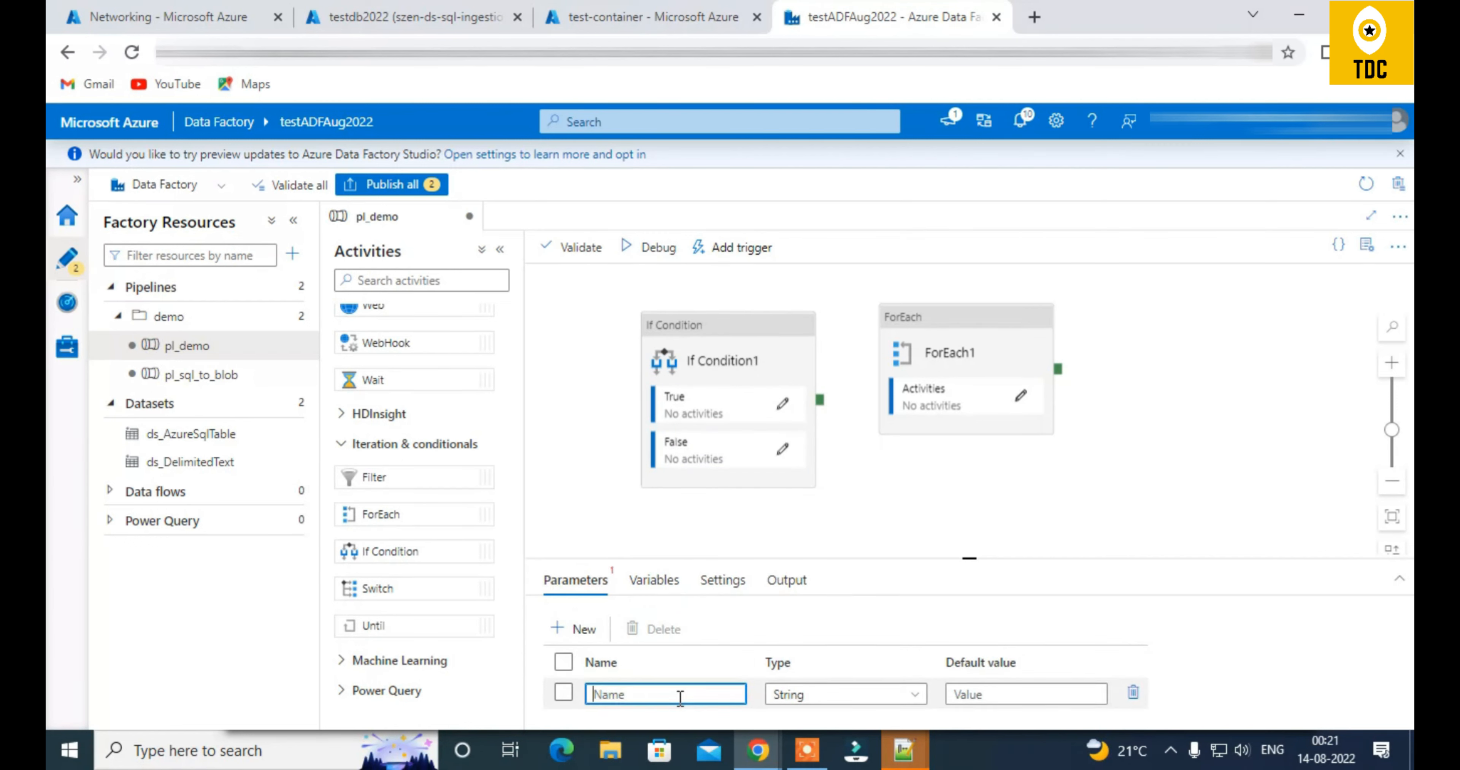
text(Param1)
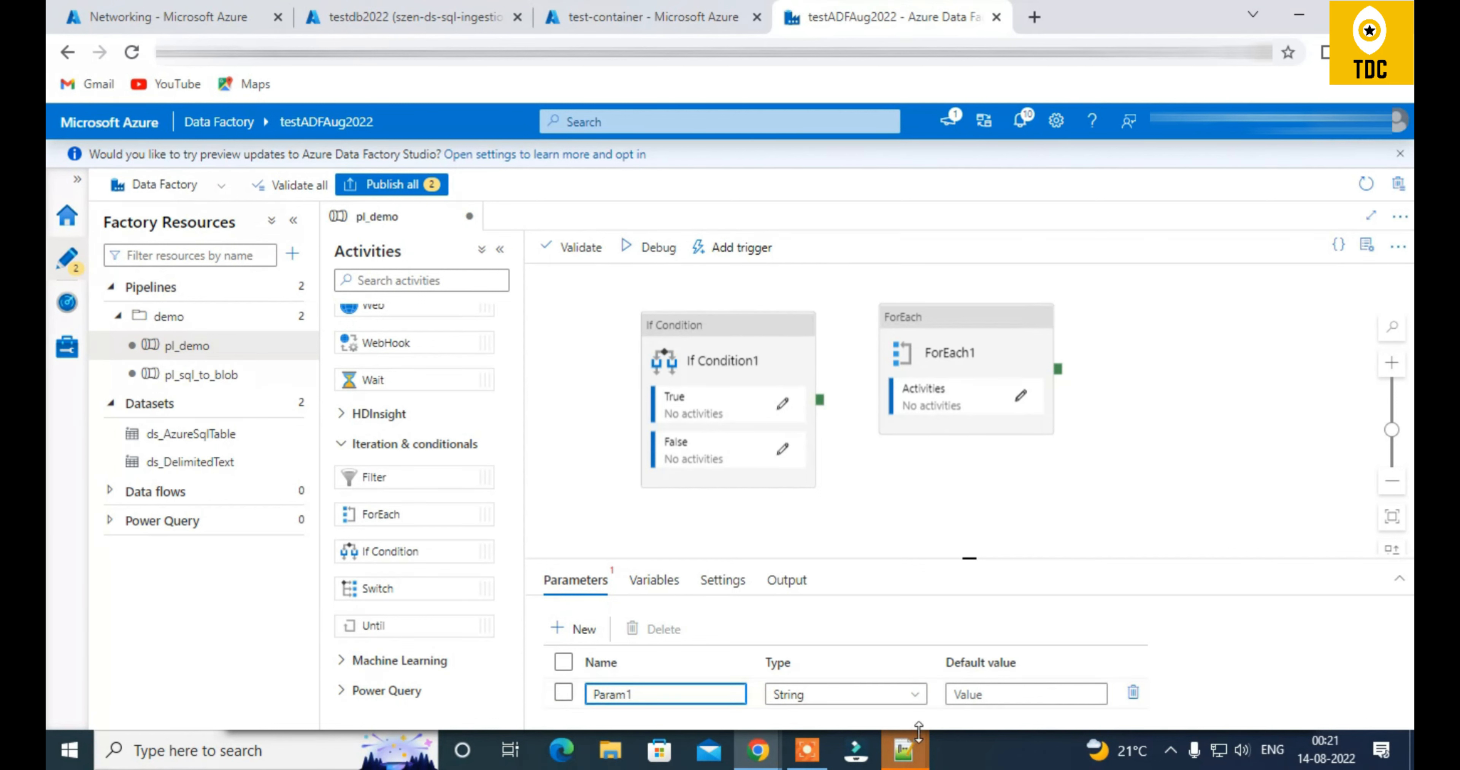
click(1005, 693)
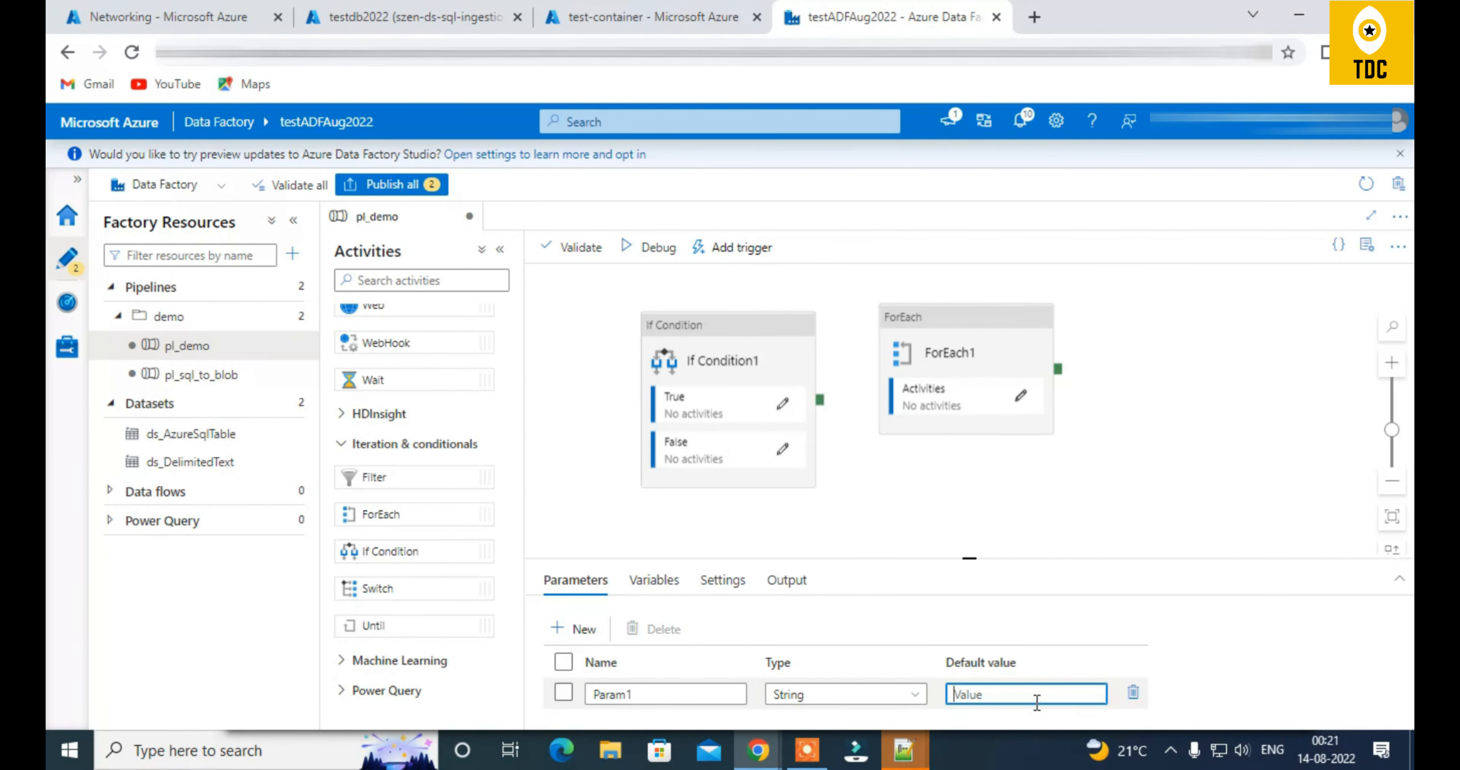
click(715, 356)
click(863, 639)
click(823, 613)
click(974, 591)
click(879, 190)
text(equals()
click(1043, 223)
text())
key(Left)
text(,)
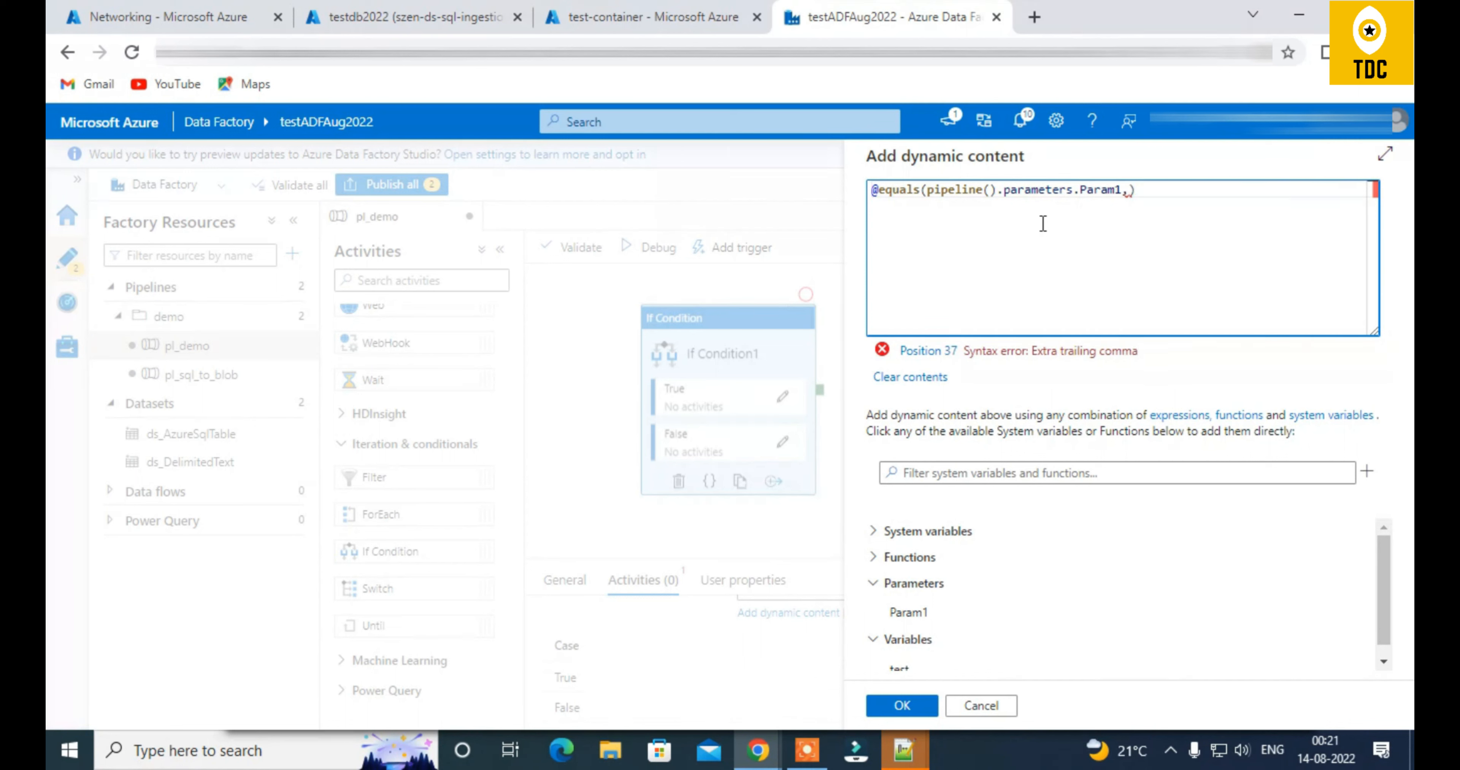
click(924, 713)
click(583, 453)
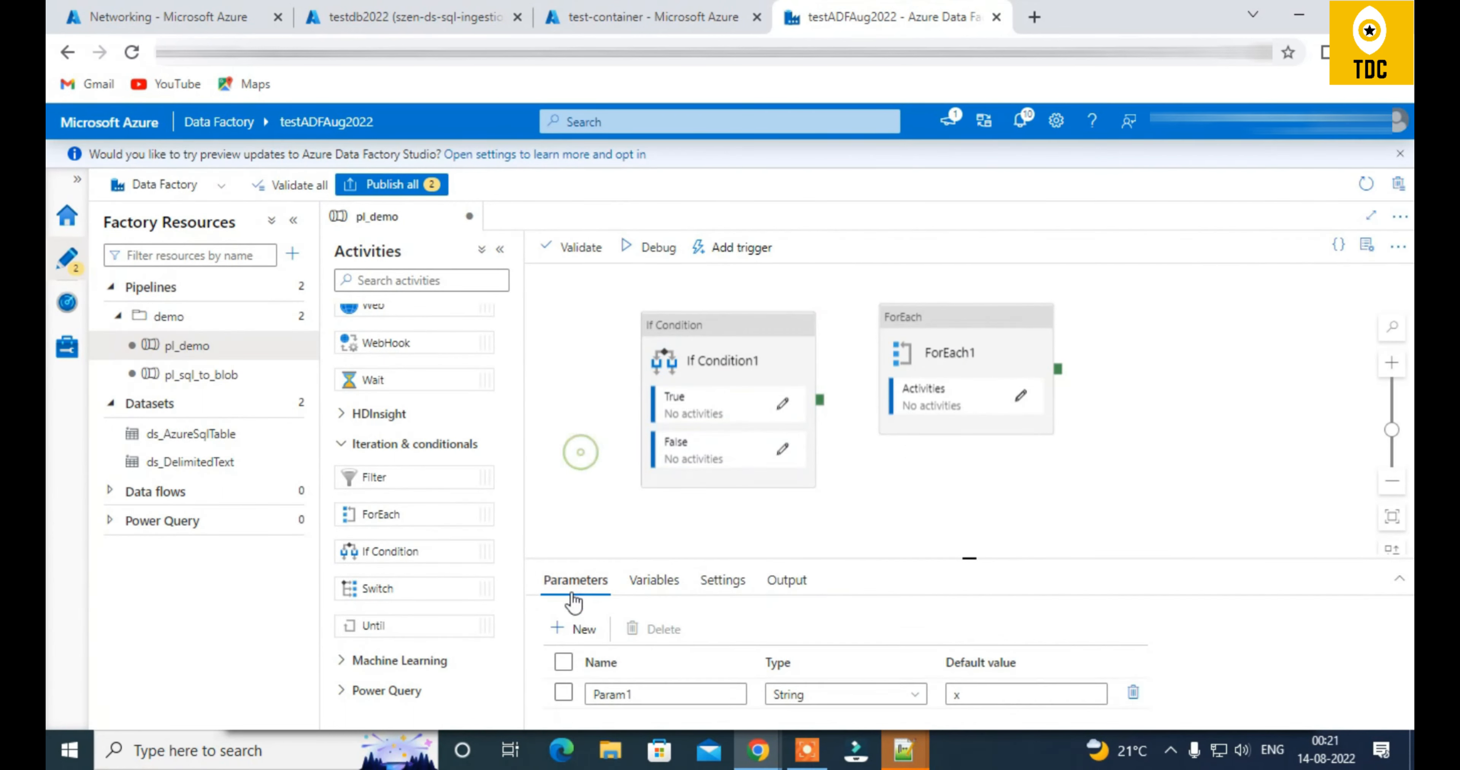
click(707, 359)
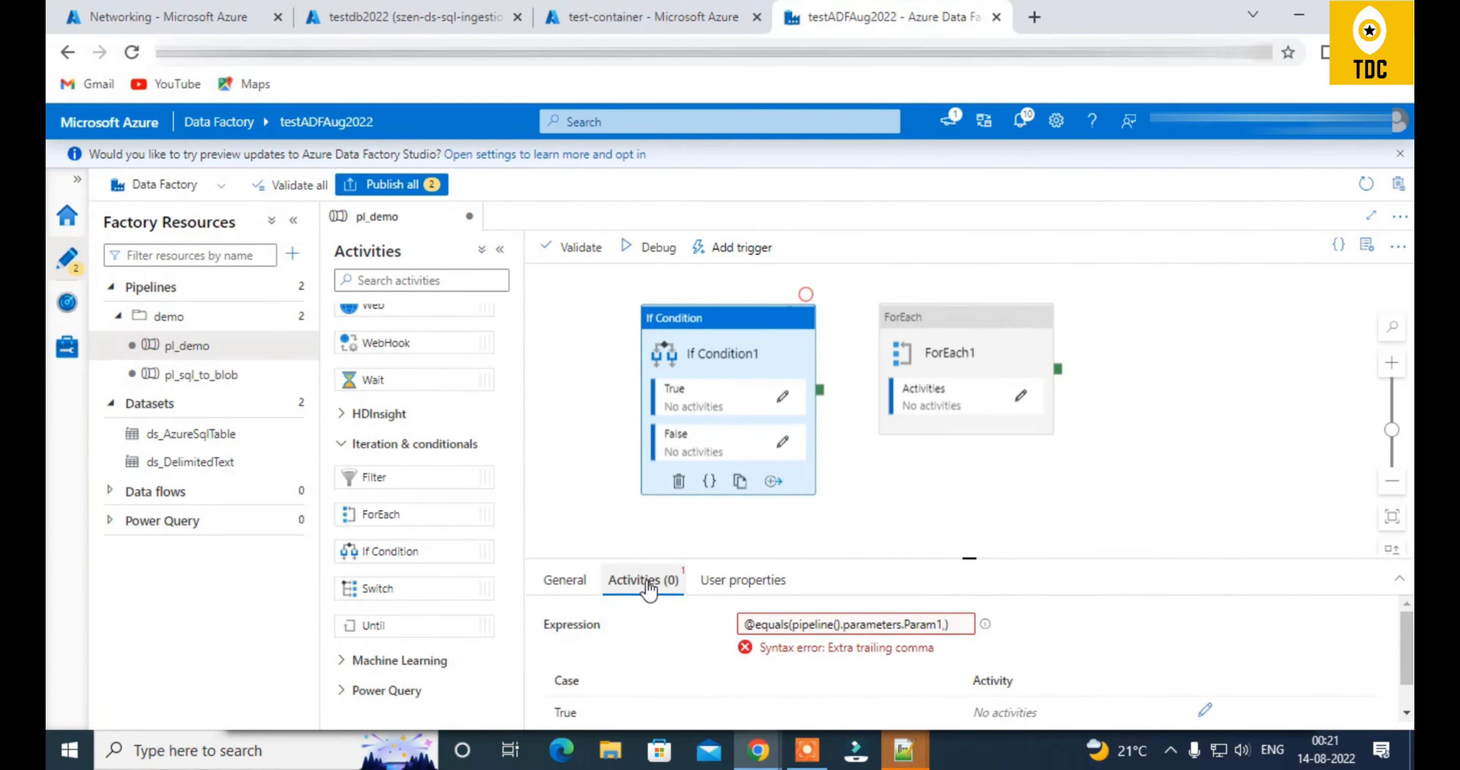
click(880, 626)
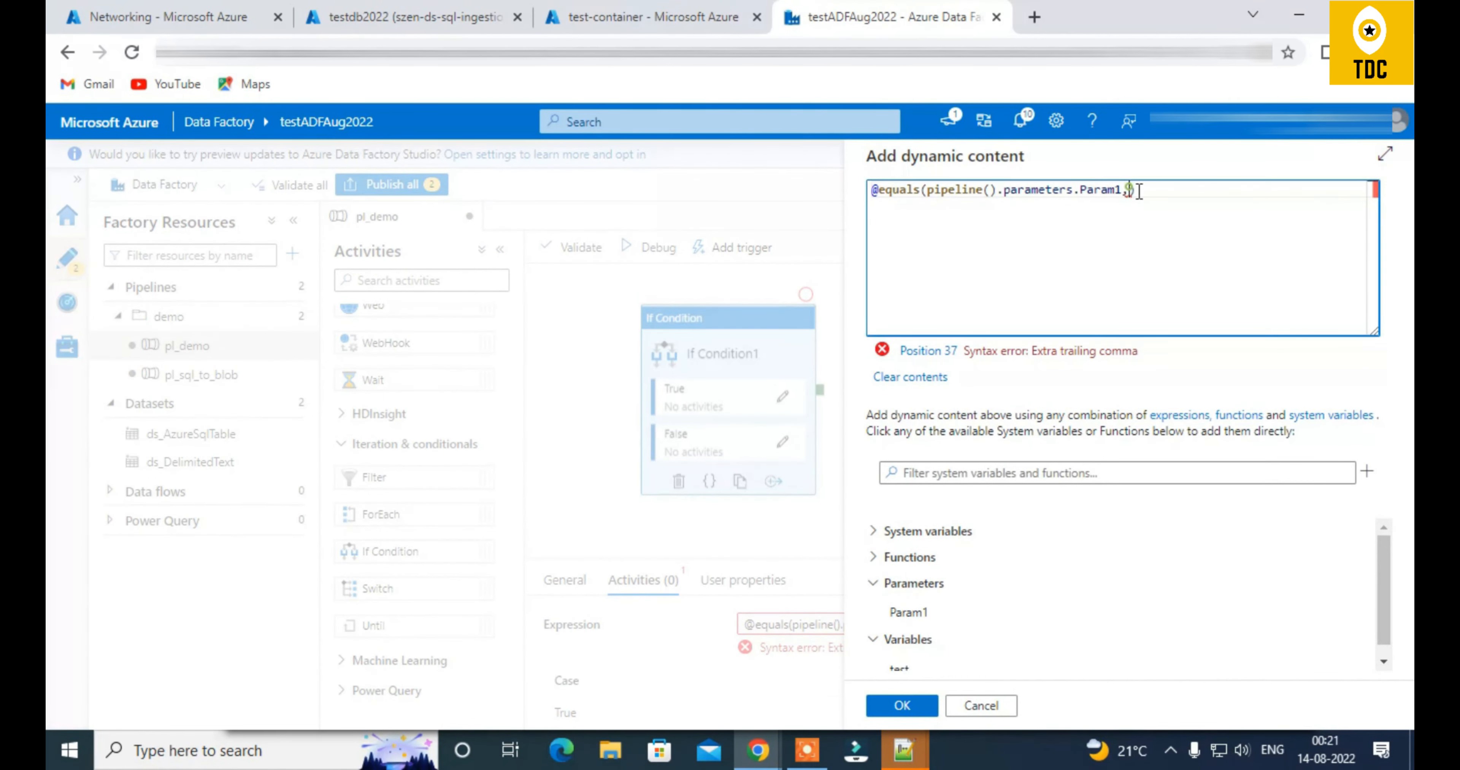
text(x)
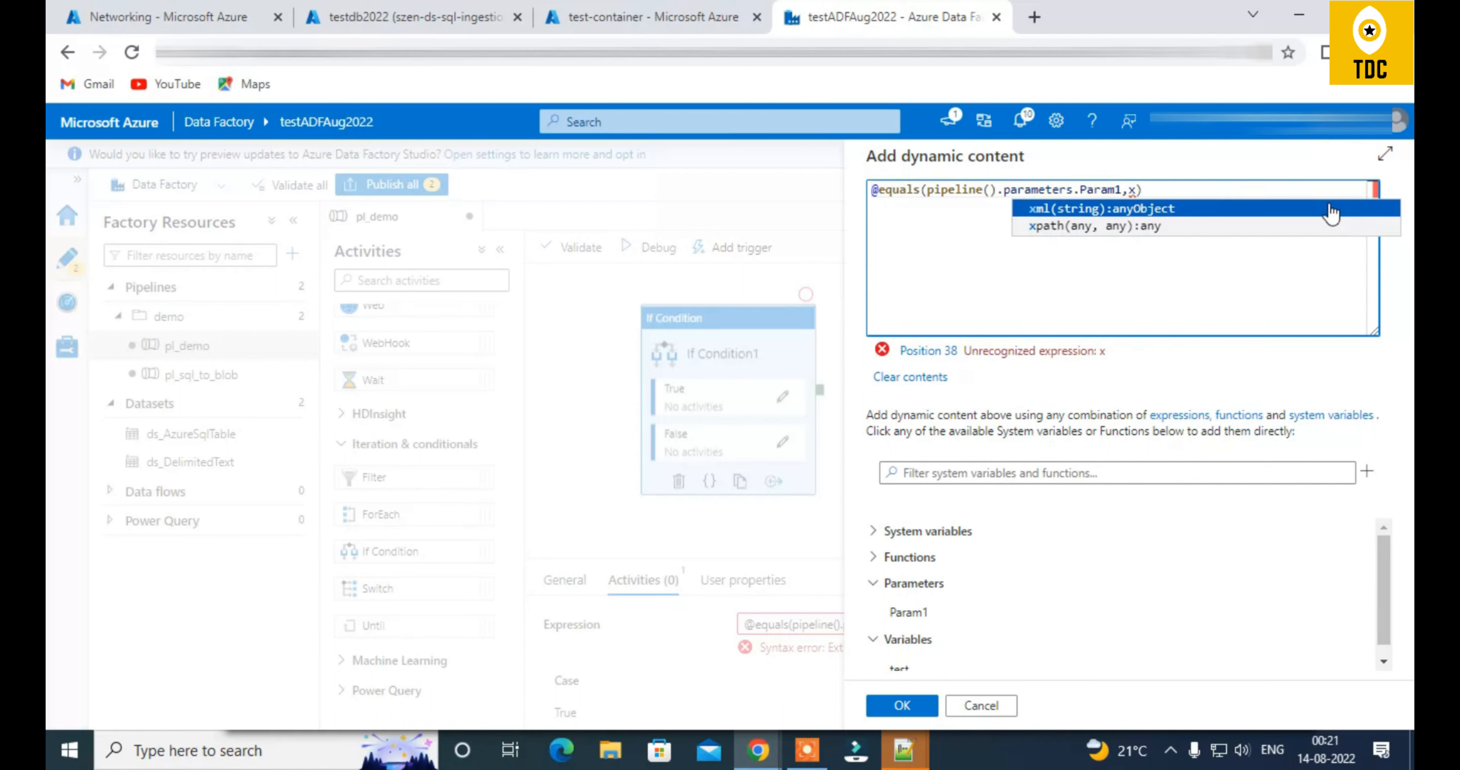
key(Left)
text(')
key(Right)
text(')
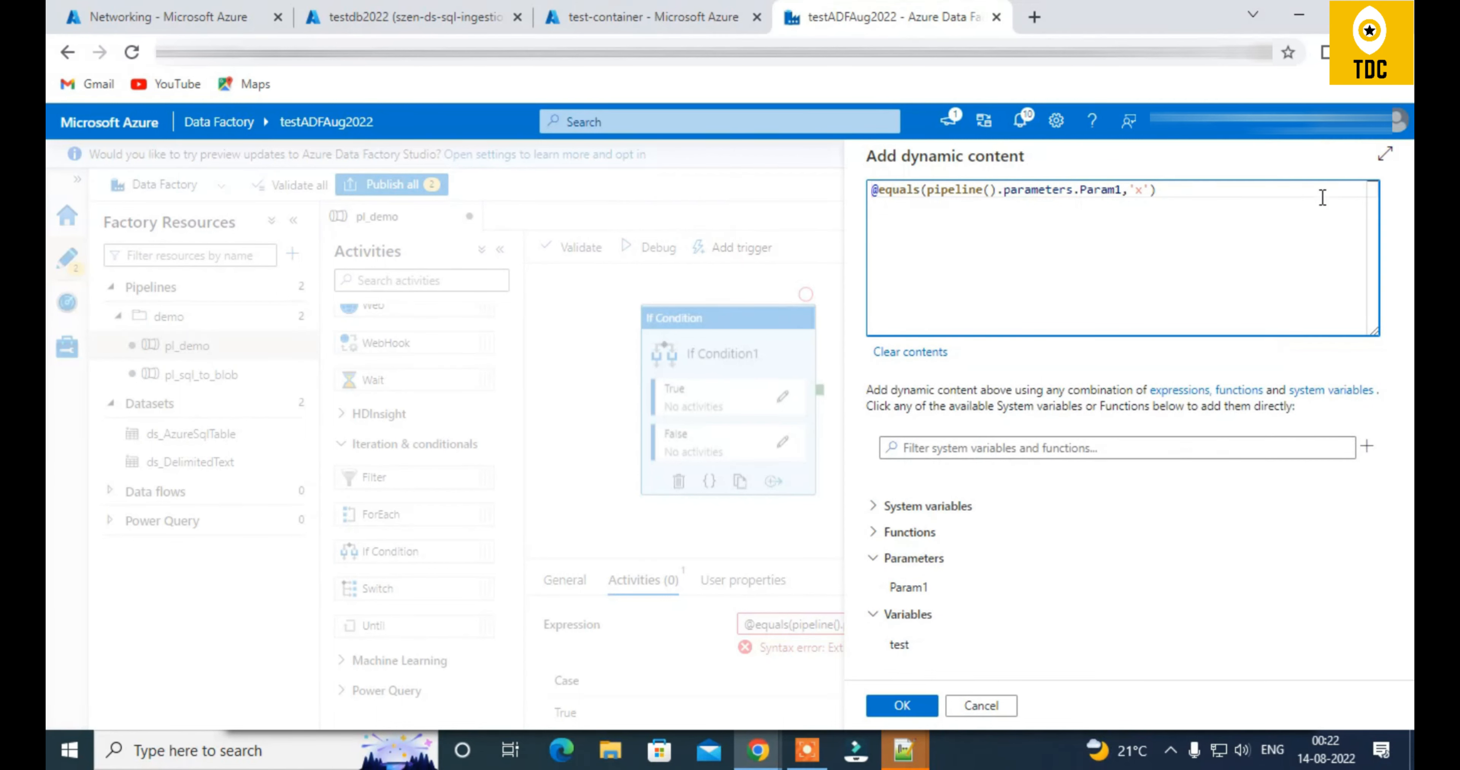
Review the parts of the expression, search the functions for "equal", and accept the expression
drag(1121, 190, 939, 189)
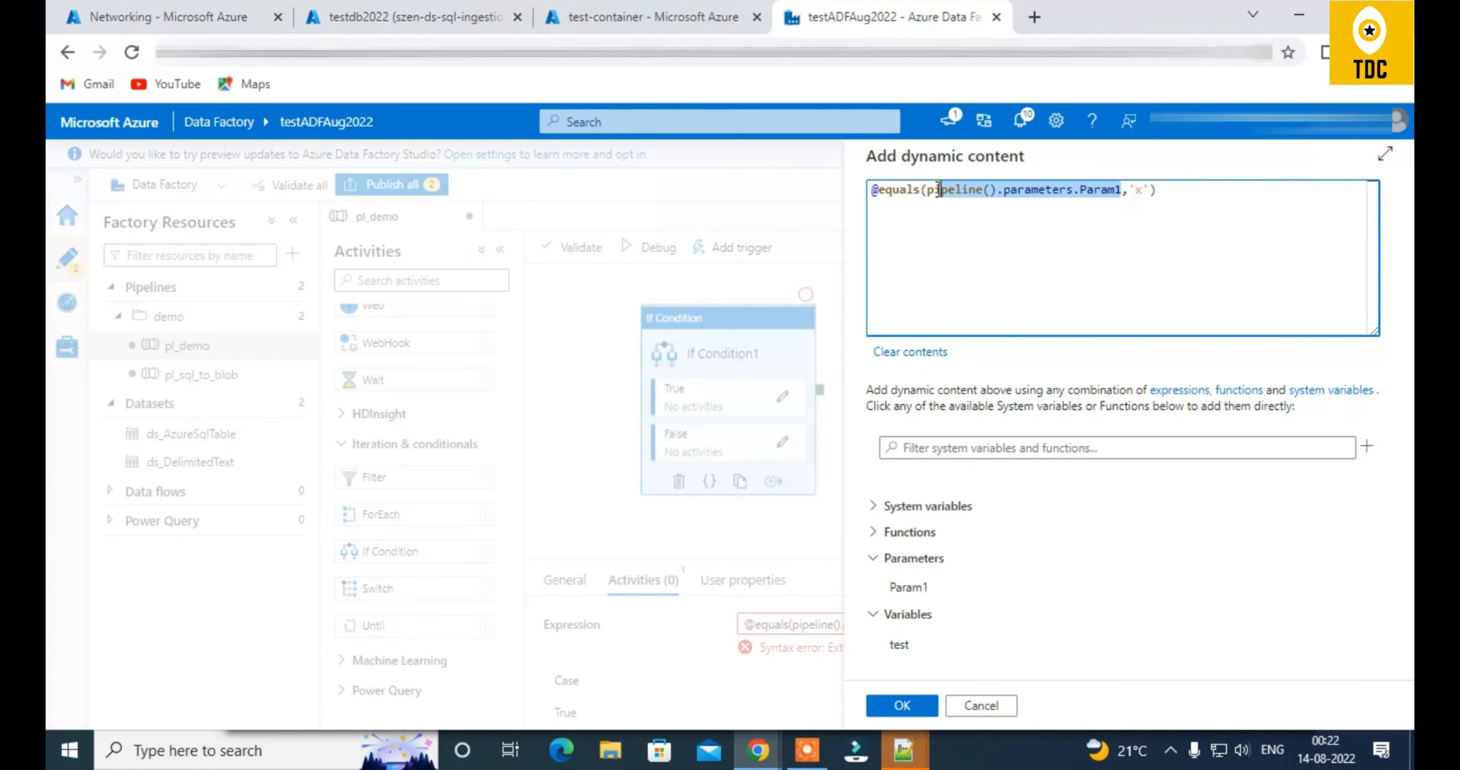
double_click(1139, 189)
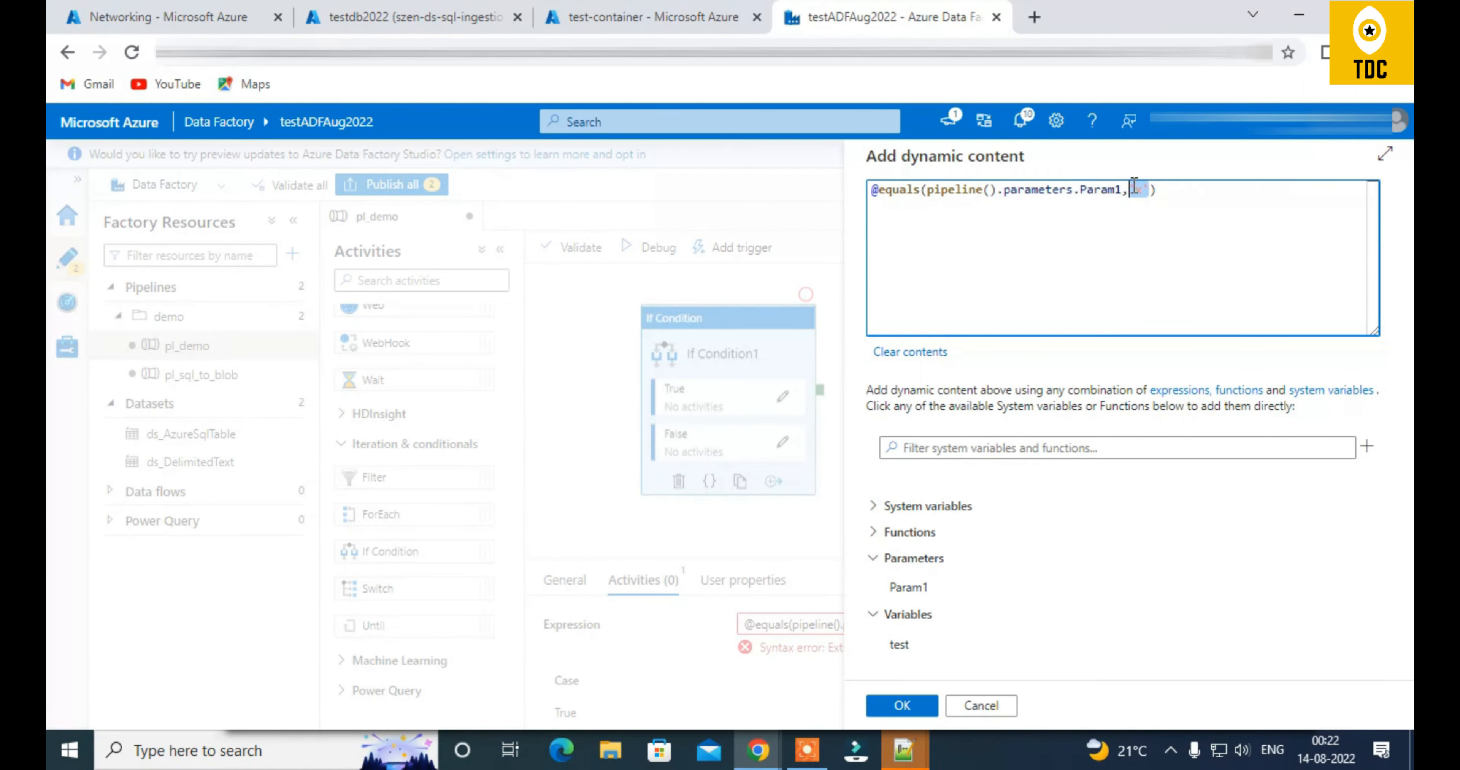
double_click(898, 191)
click(1006, 451)
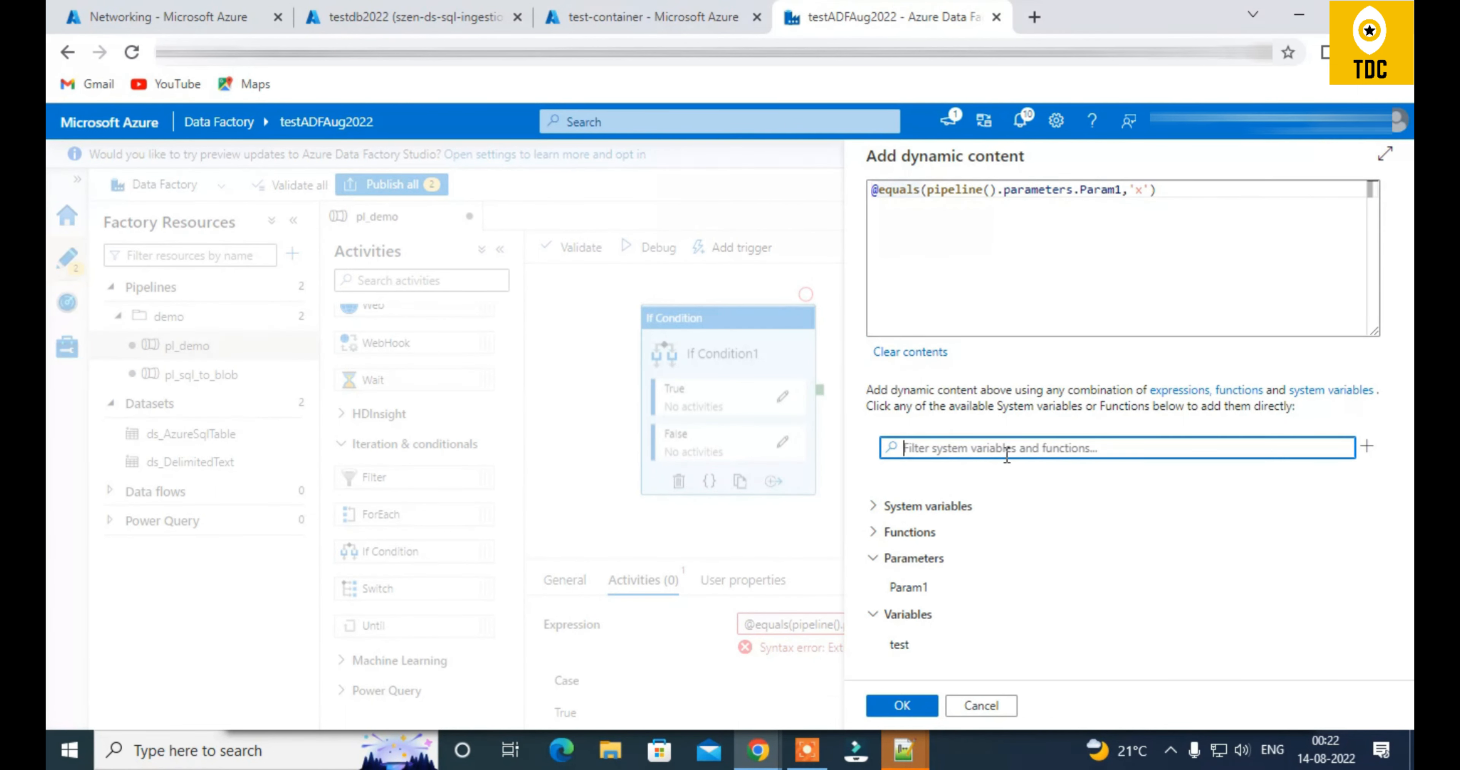
text(equal)
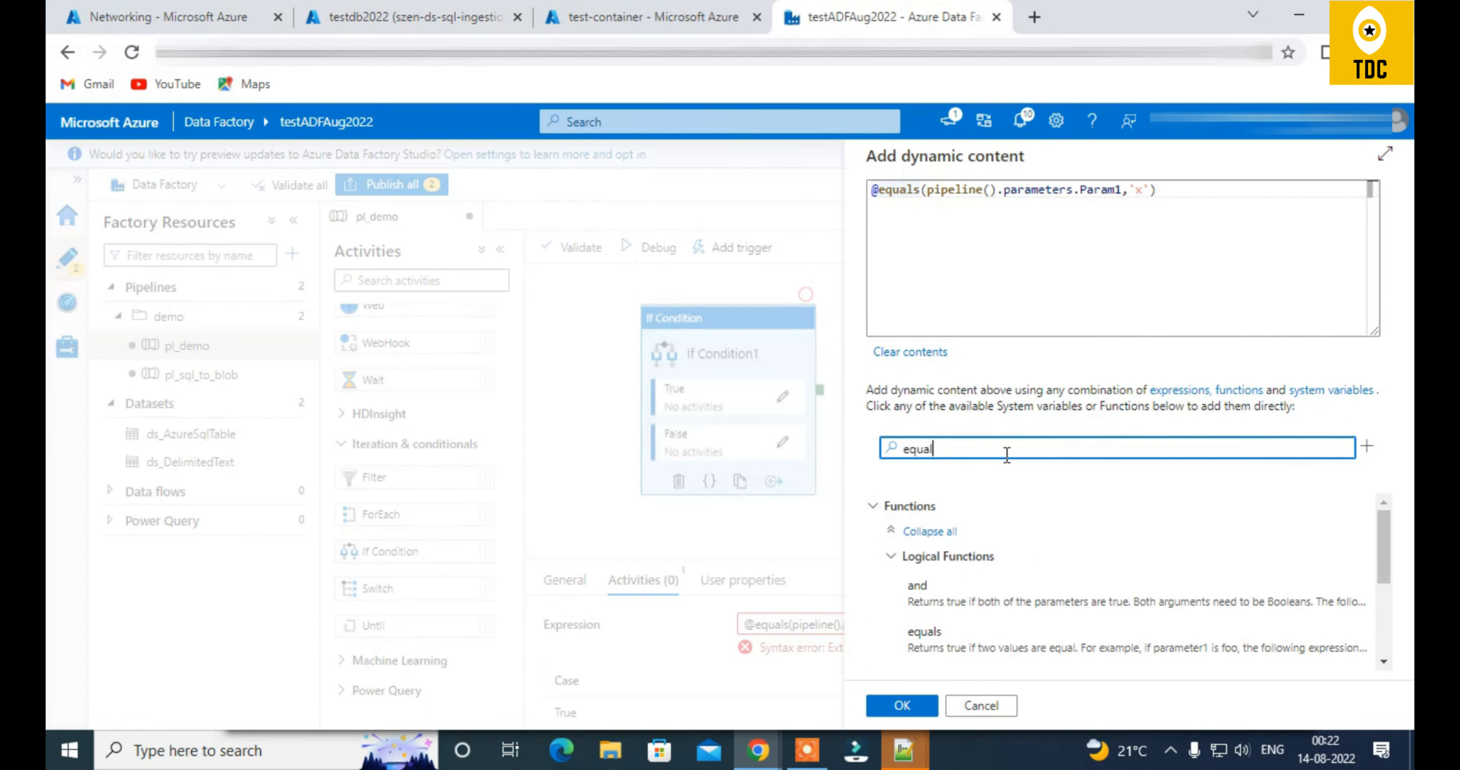
click(903, 715)
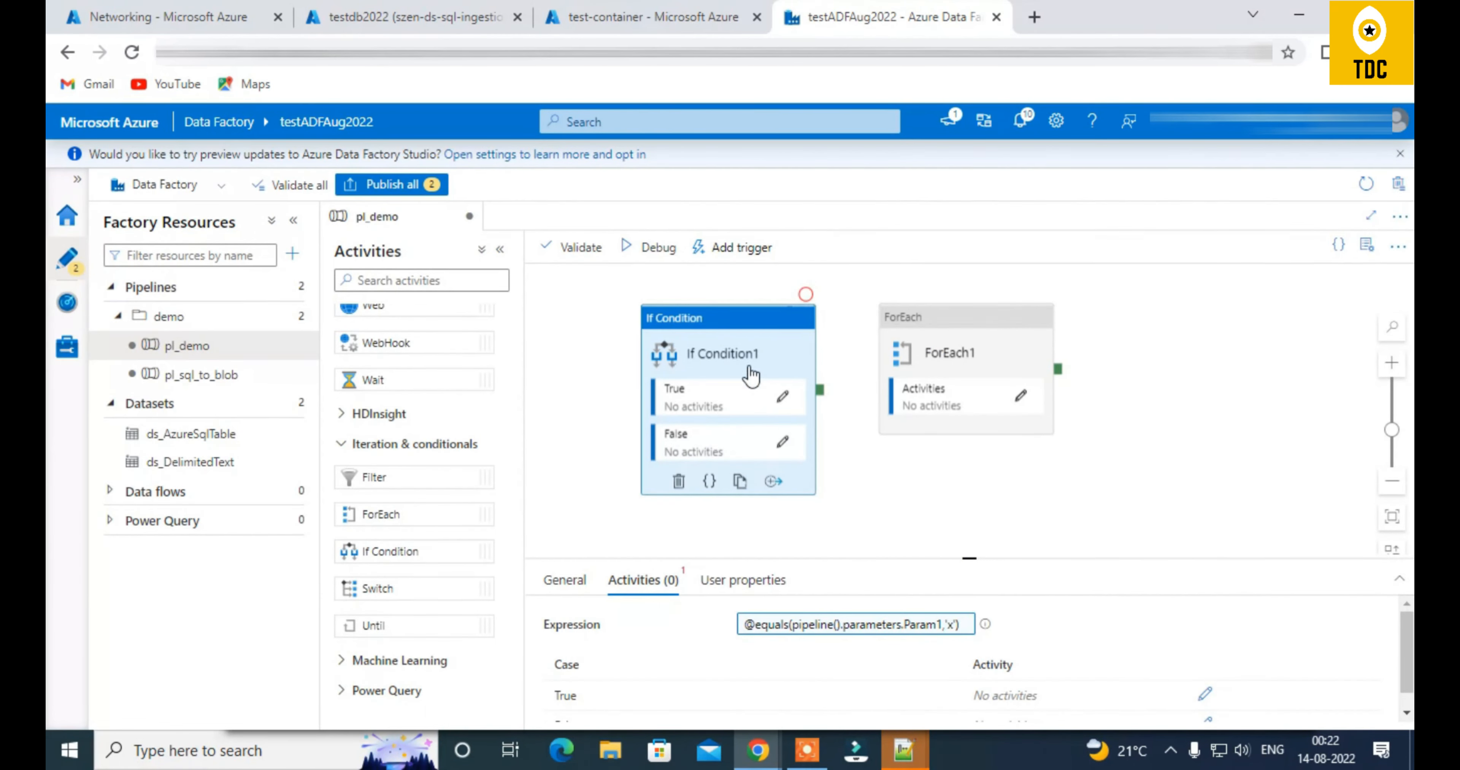
Reopen the If Condition1 expression, look up the equals function with "eq", and cancel the editor
click(791, 637)
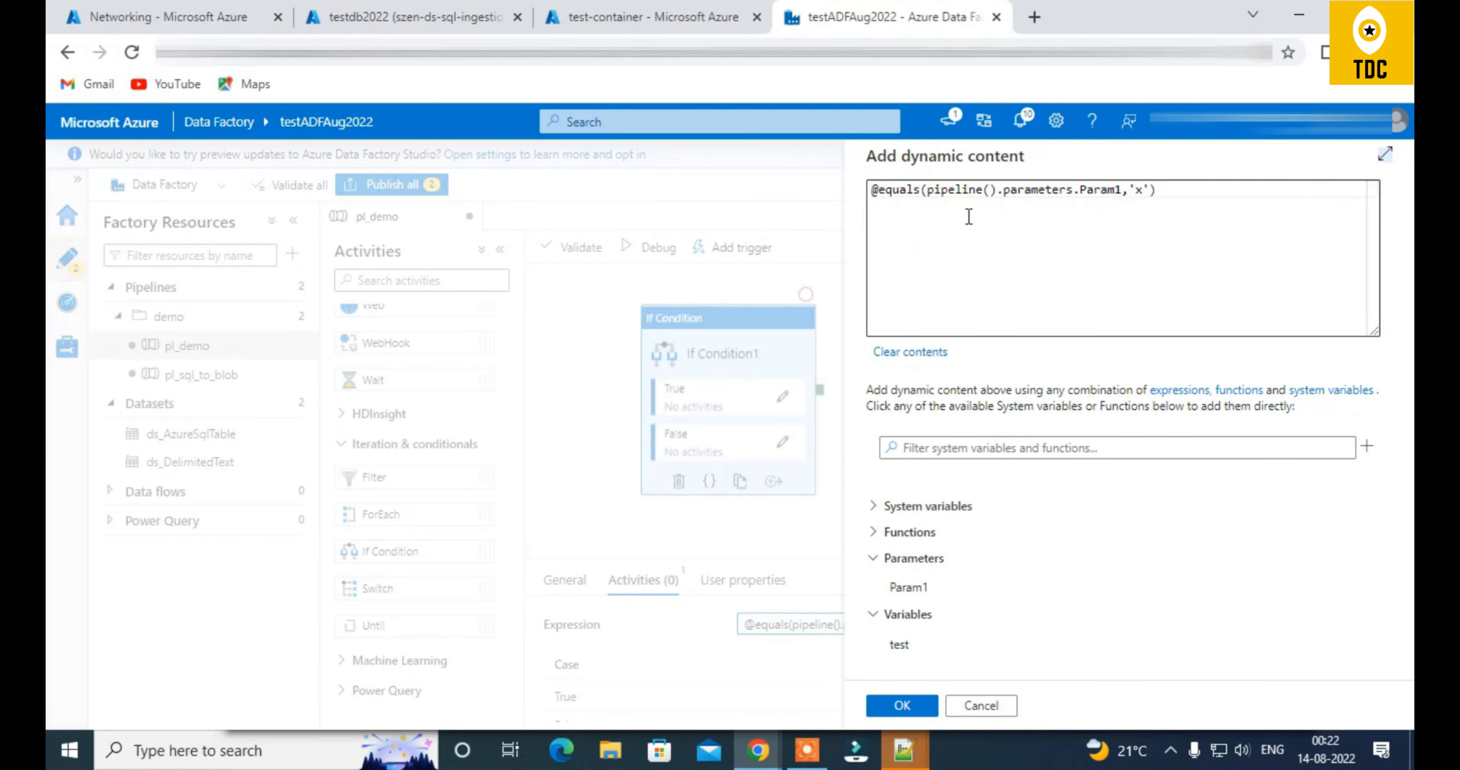
click(948, 444)
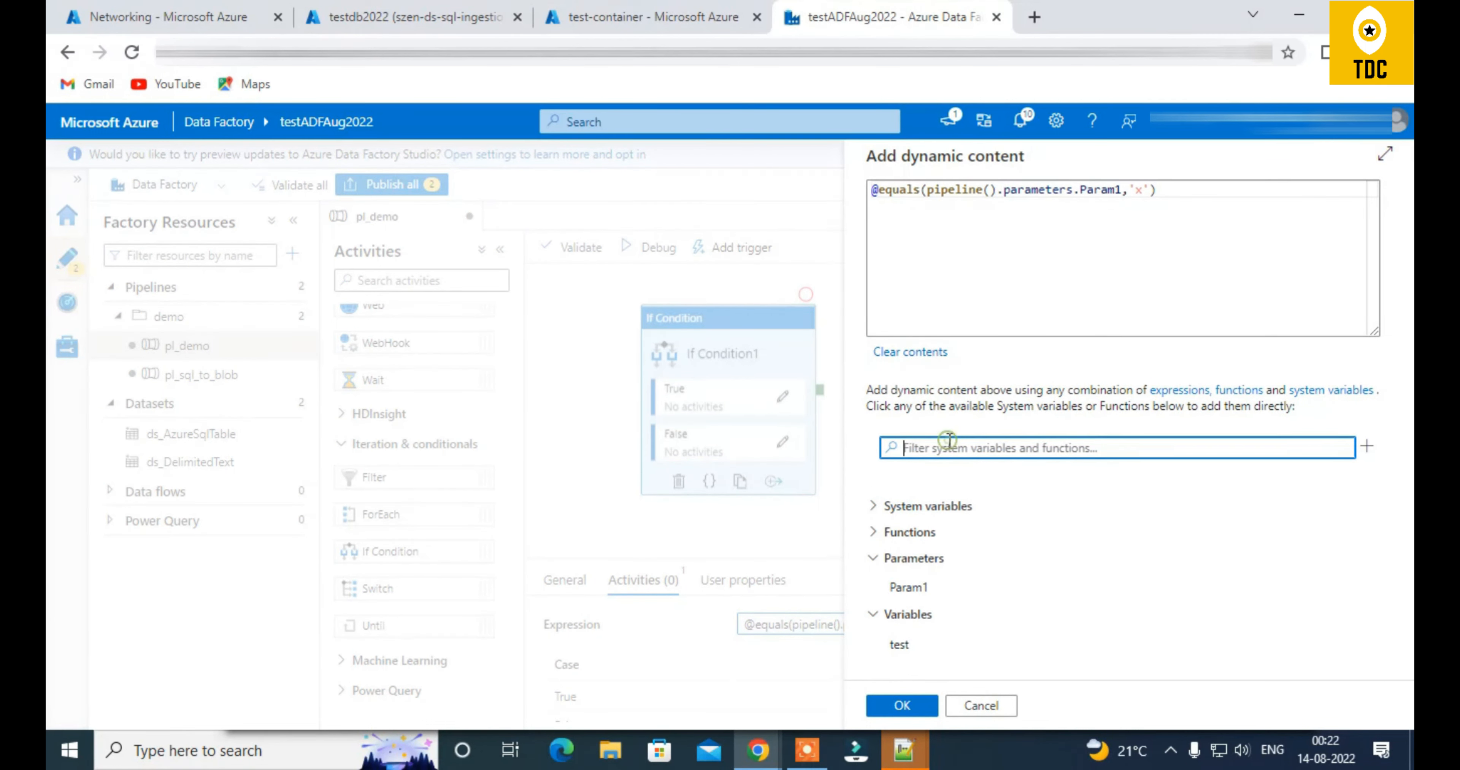
text(eq)
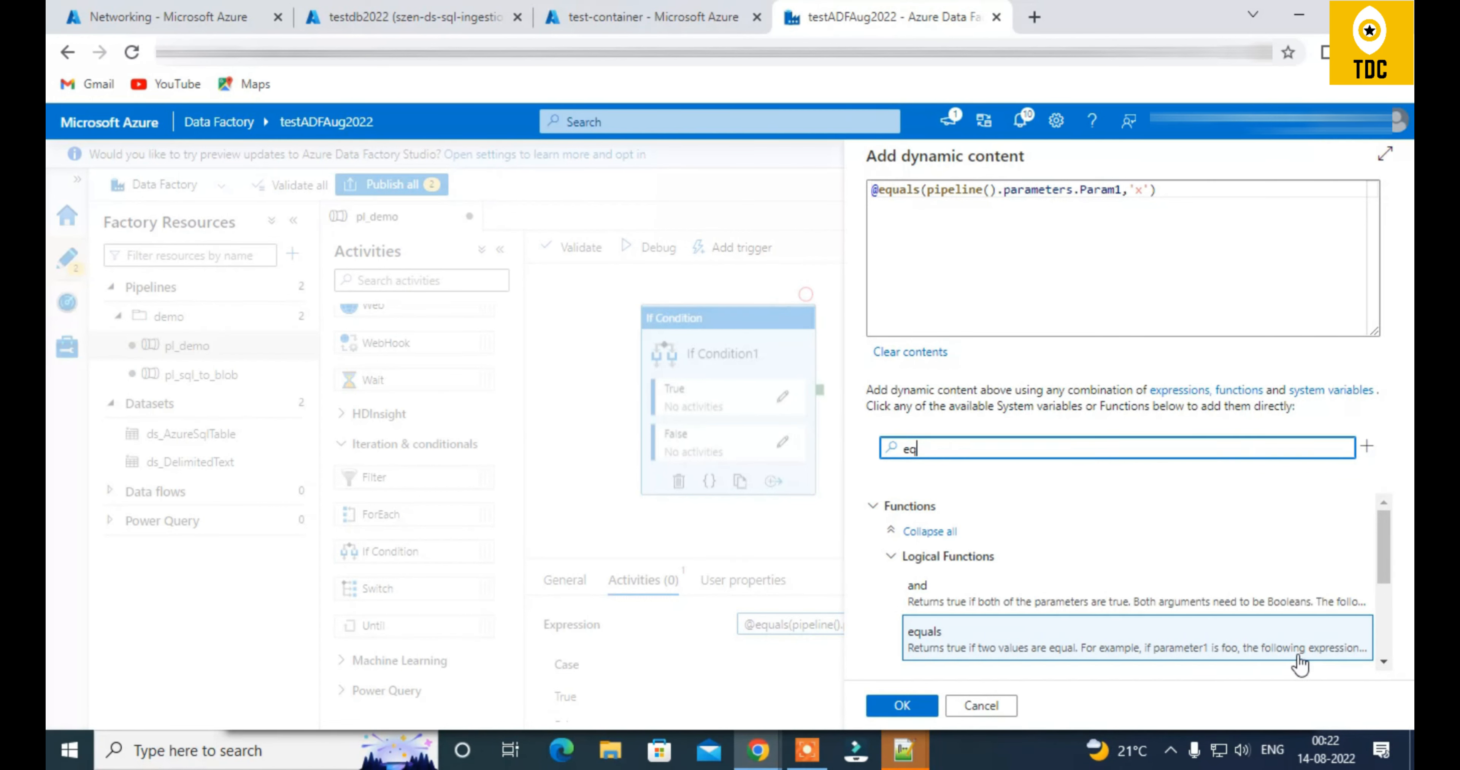
drag(1191, 197, 853, 196)
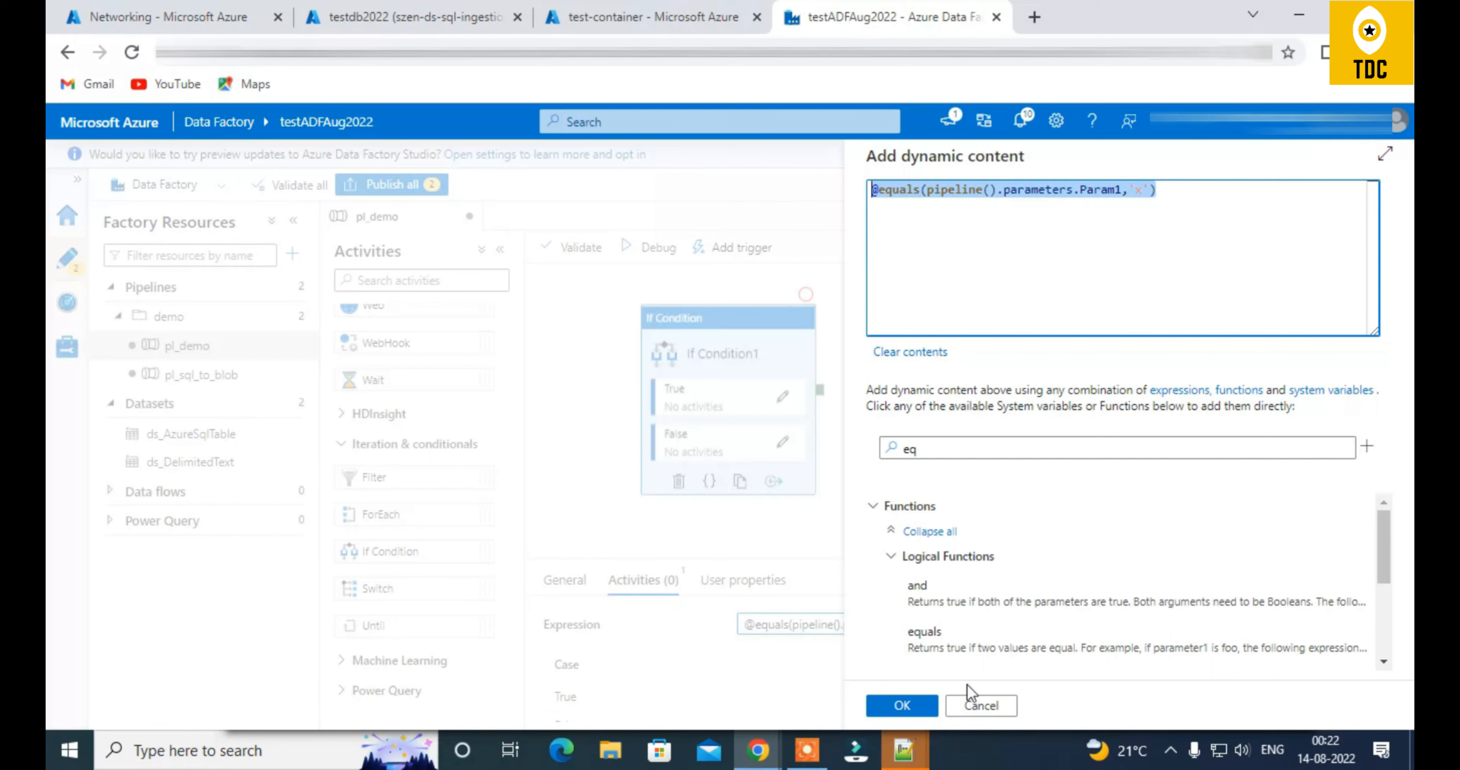
click(970, 701)
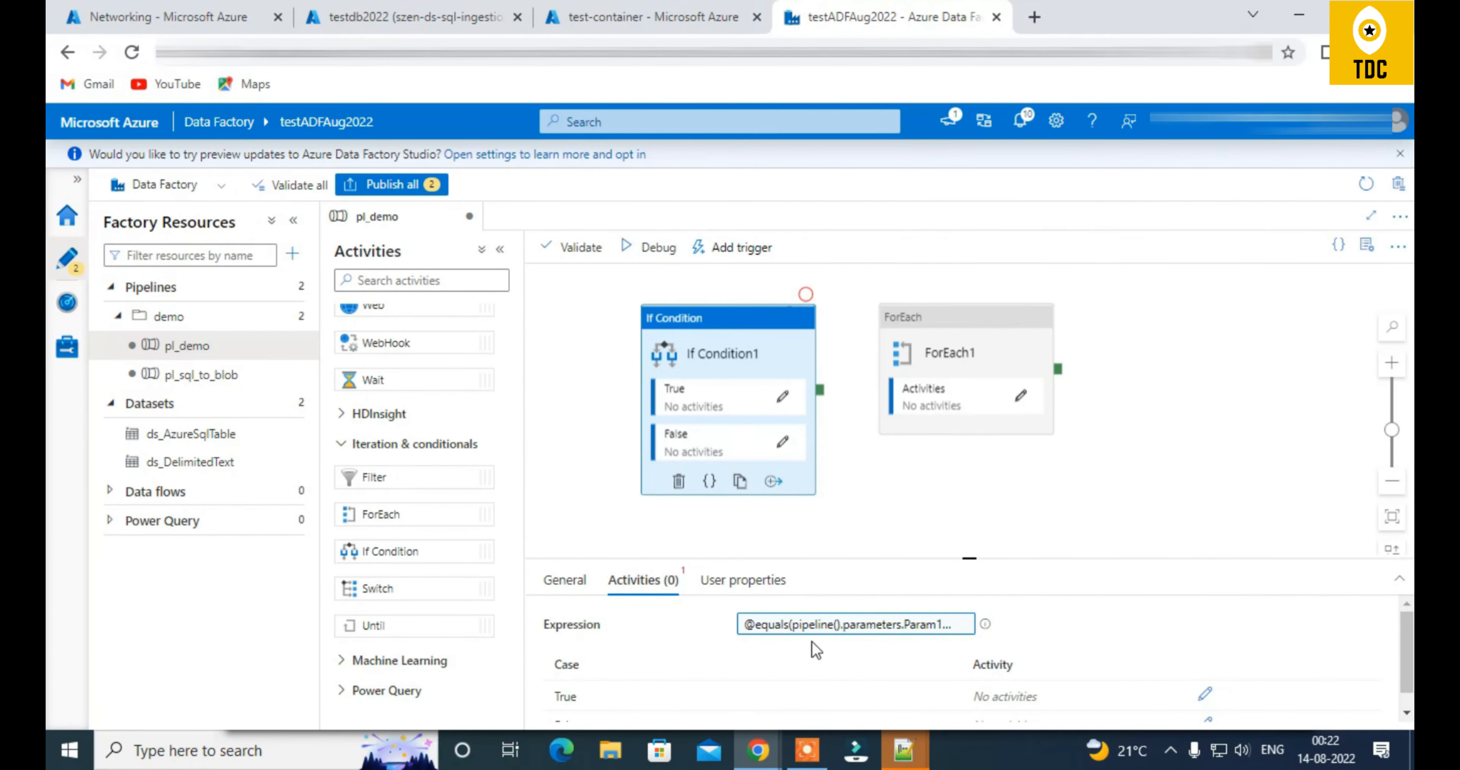
Add a Wait activity to the True branch of If Condition1 and return to the pl_demo pipeline
click(784, 397)
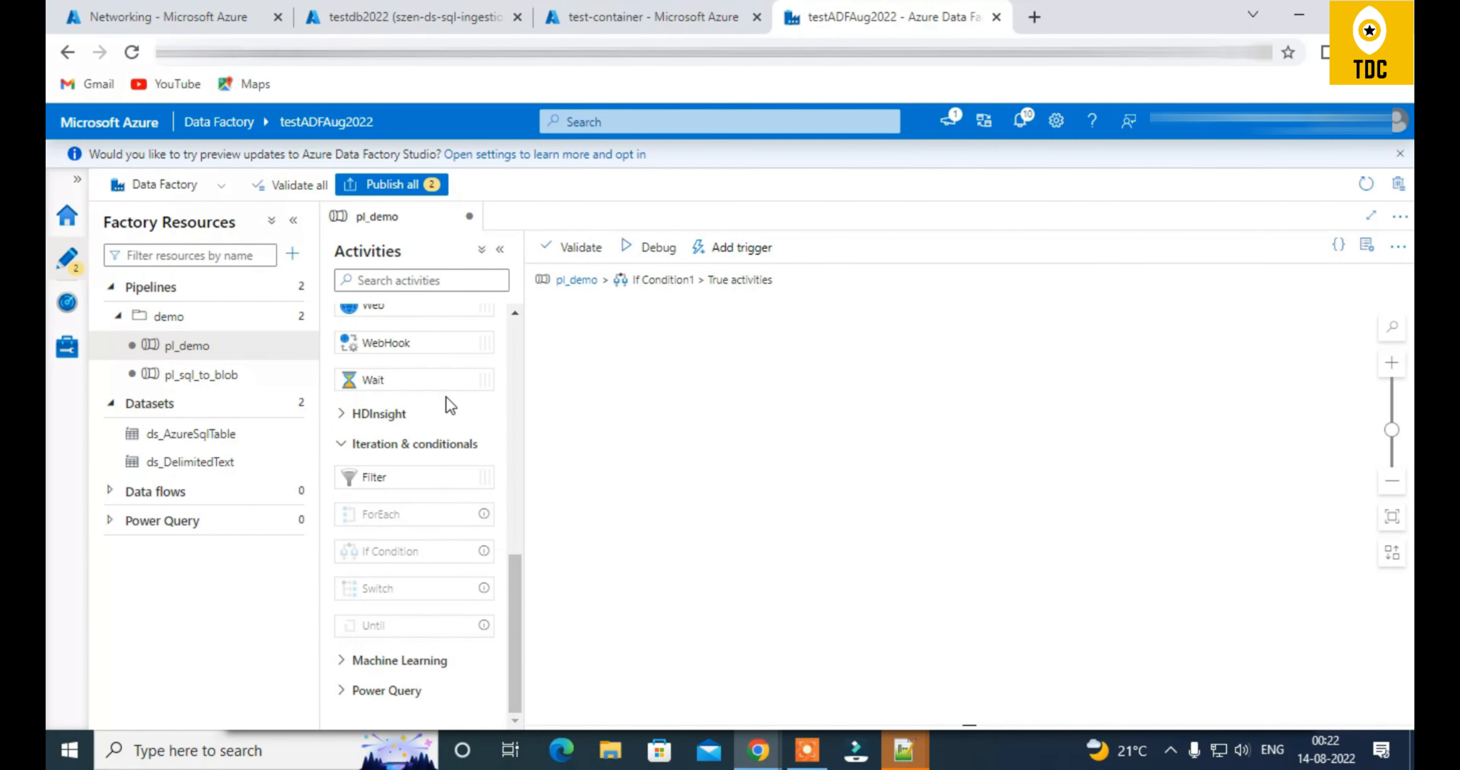
scroll(446, 398, up, 5)
click(374, 280)
text(wa)
drag(417, 345, 850, 379)
click(558, 280)
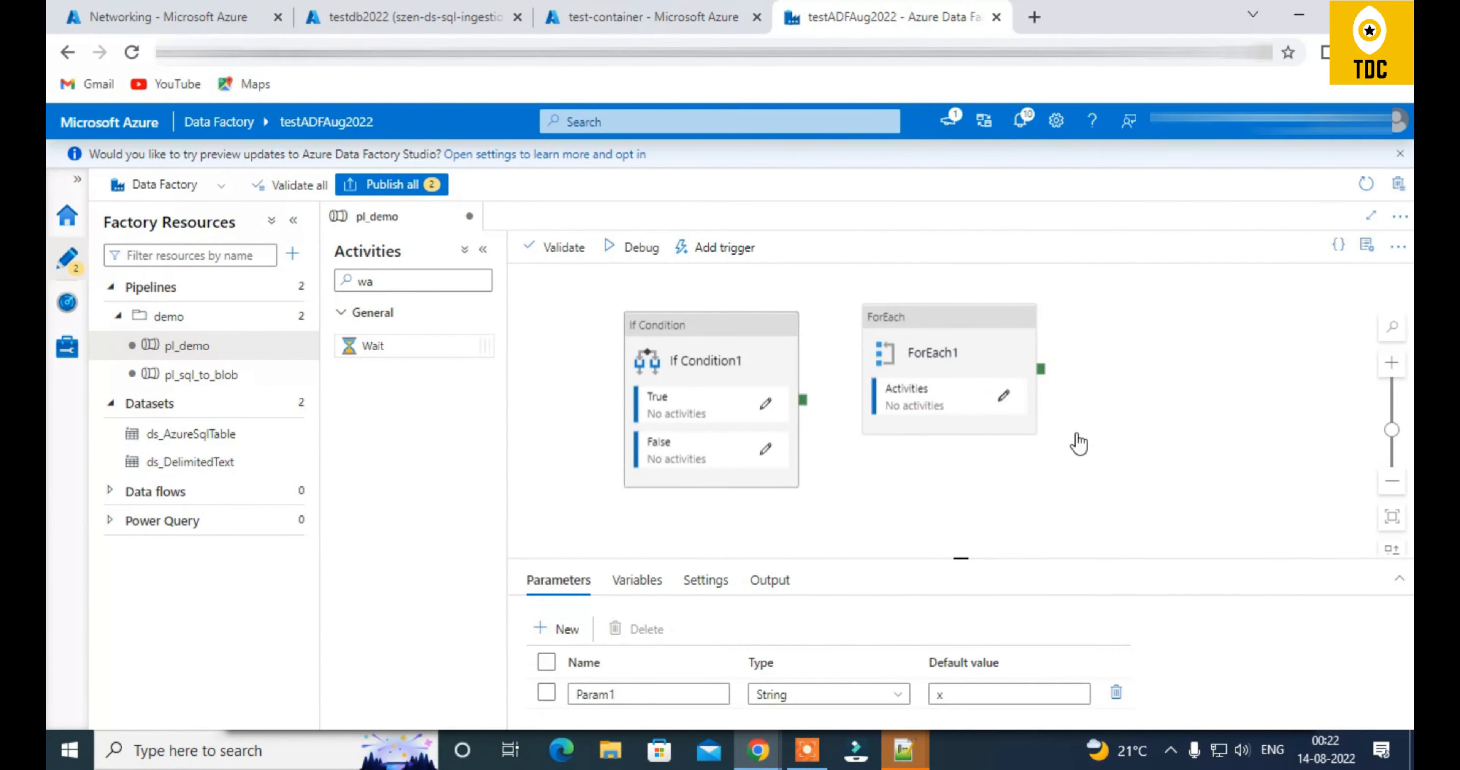
Open the settings of ForEach1 and examine the Sequential, Batch count and Items options
click(860, 407)
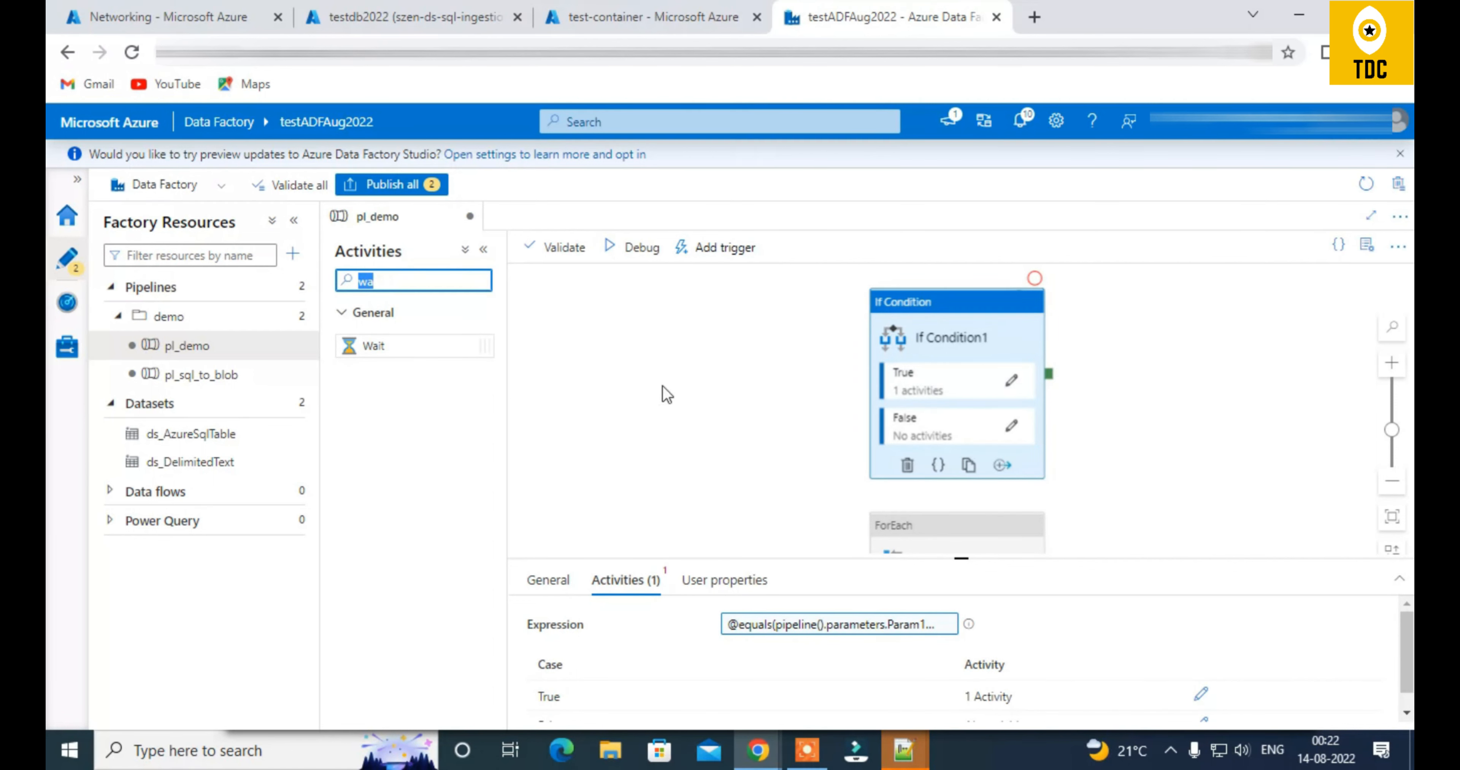
scroll(737, 409, down, 2)
click(907, 459)
click(614, 584)
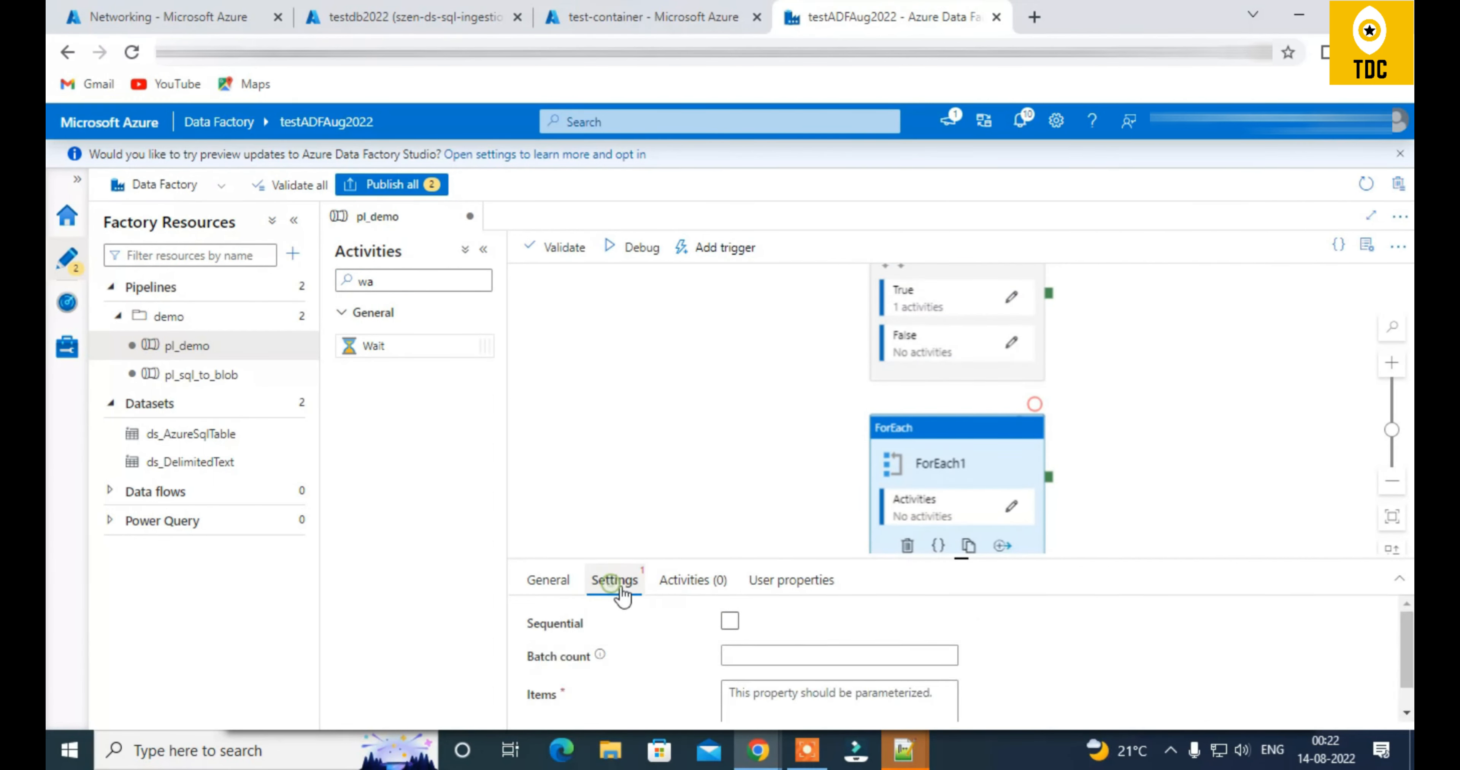
scroll(932, 628, down, 1)
click(881, 664)
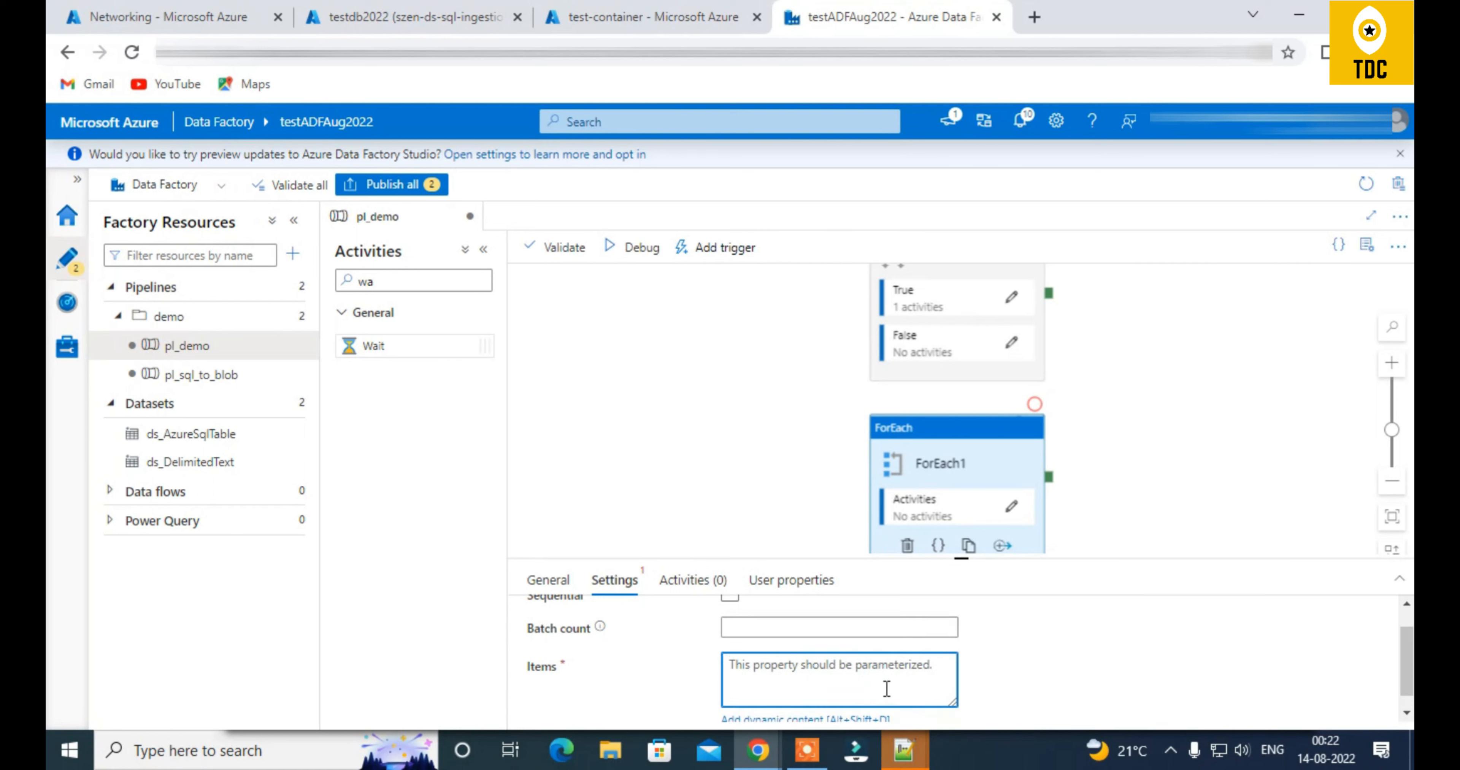
scroll(884, 691, down, 1)
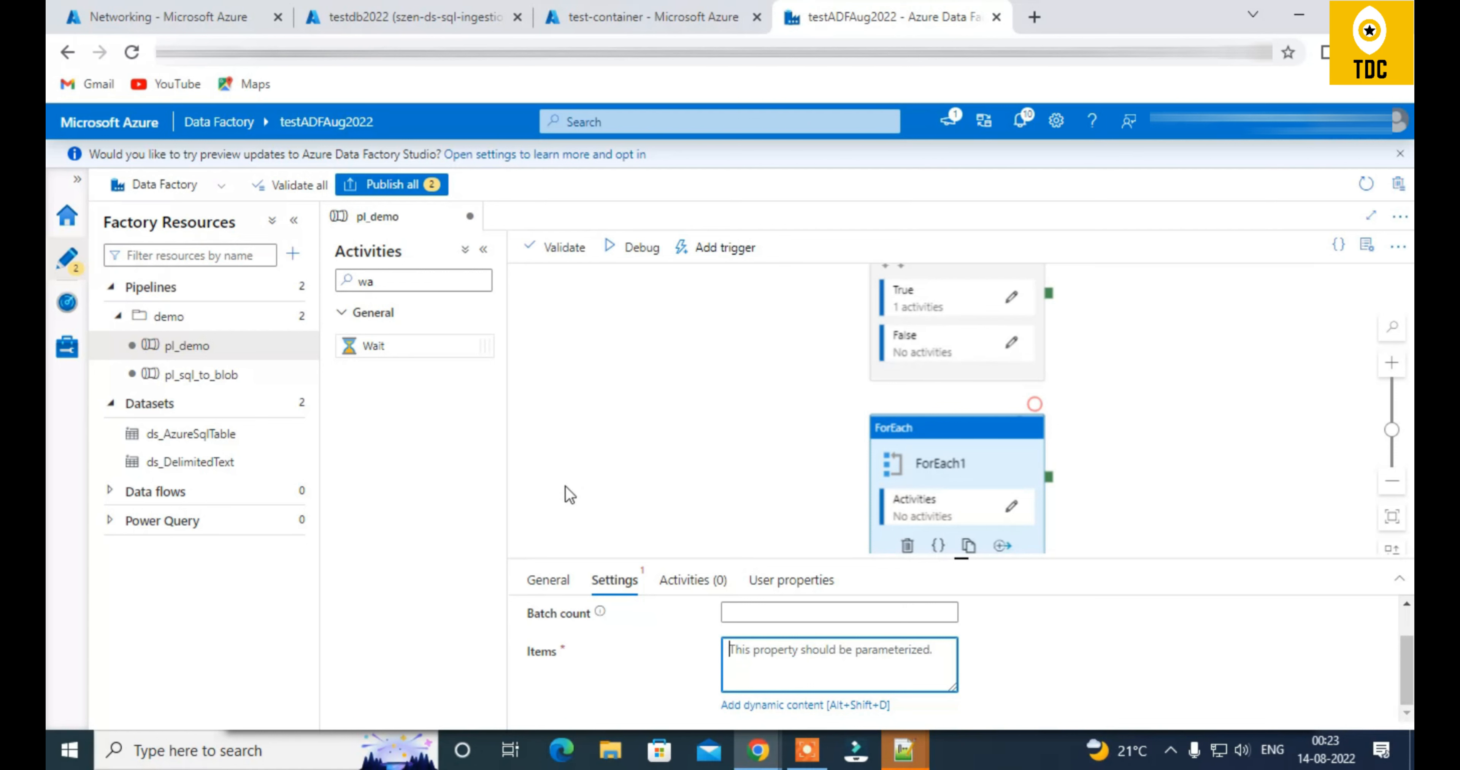
Add an Array parameter named param_array to pl_demo with the default value ['1','2','3']
click(638, 472)
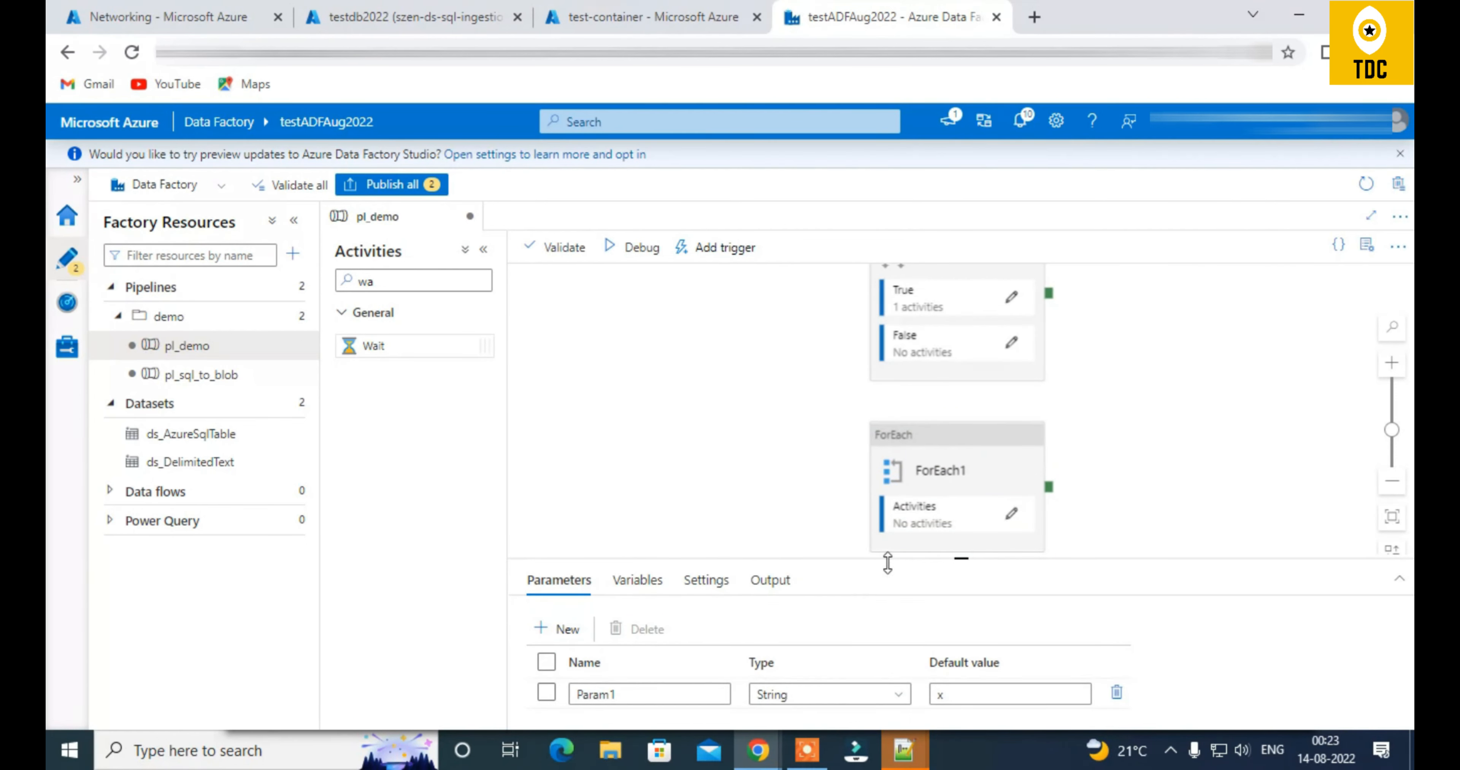
drag(953, 559, 958, 384)
click(558, 454)
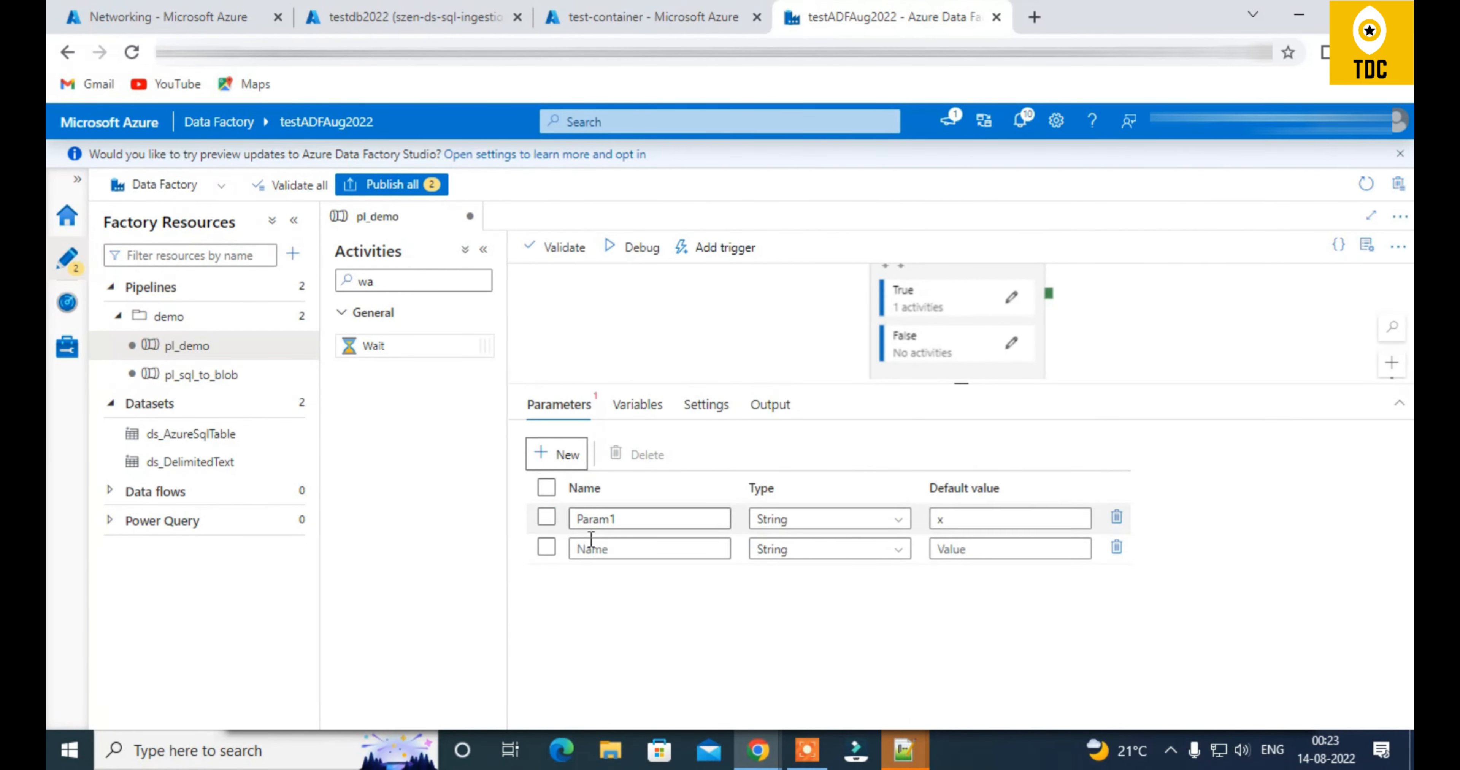
click(835, 562)
scroll(831, 682, down, 3)
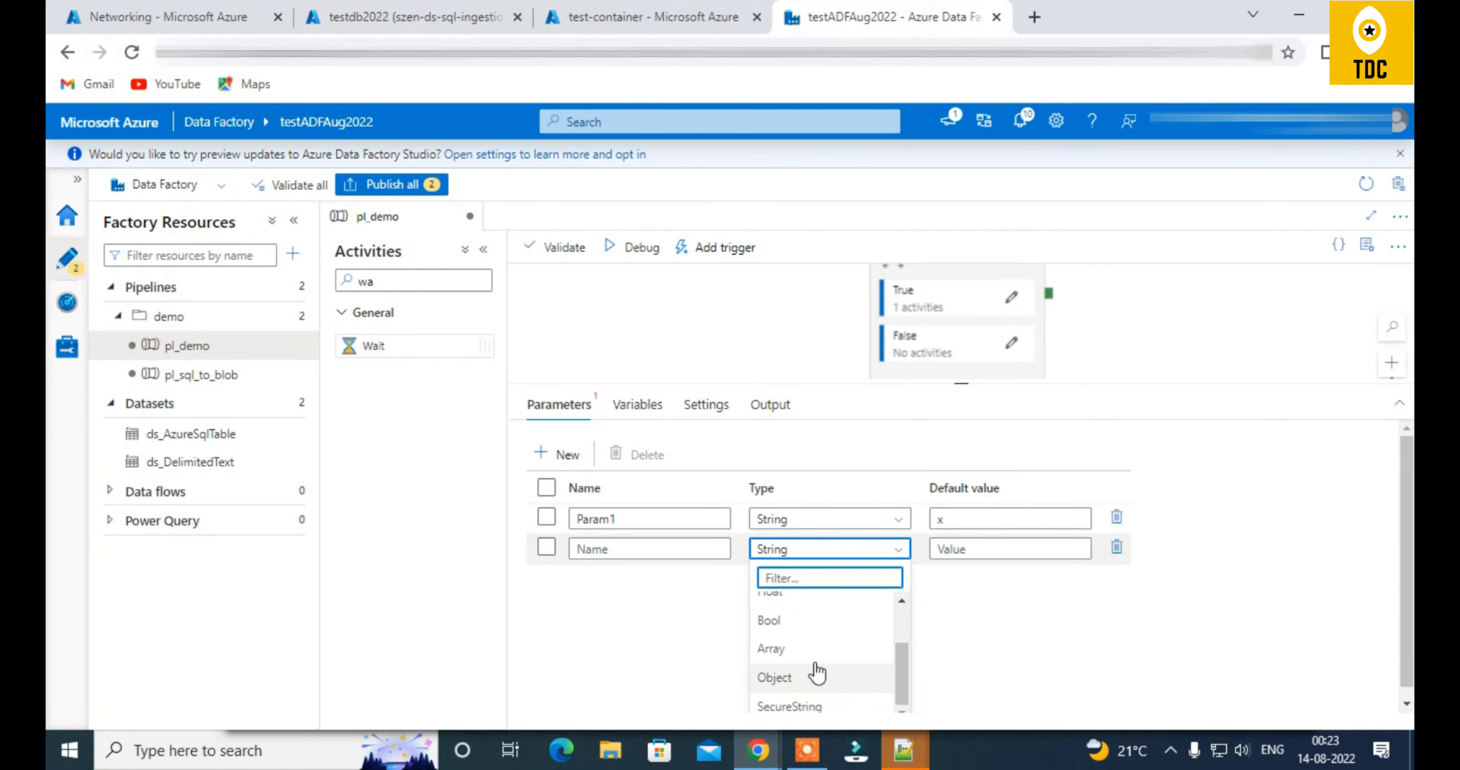
click(805, 647)
click(620, 547)
text(param_array)
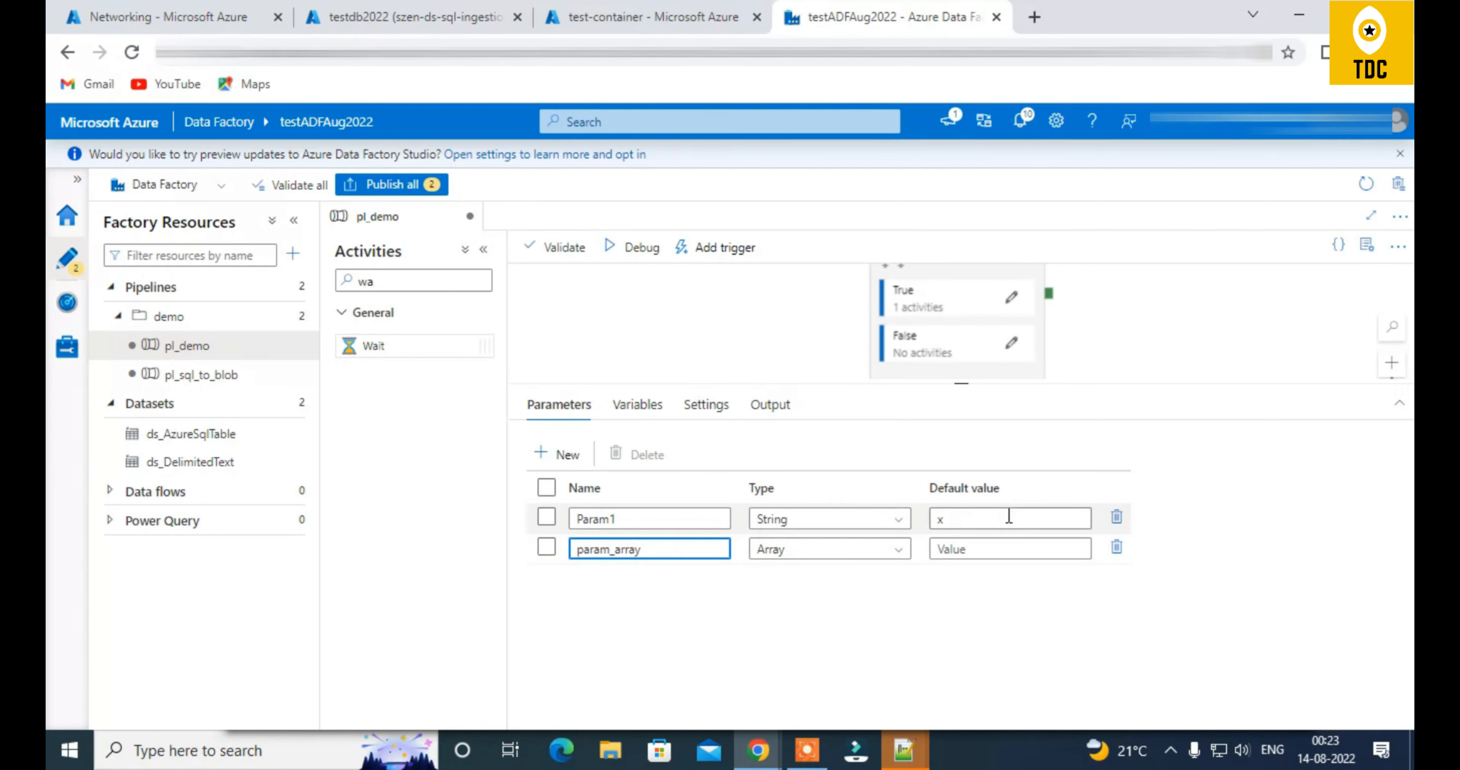
click(1015, 549)
text([])
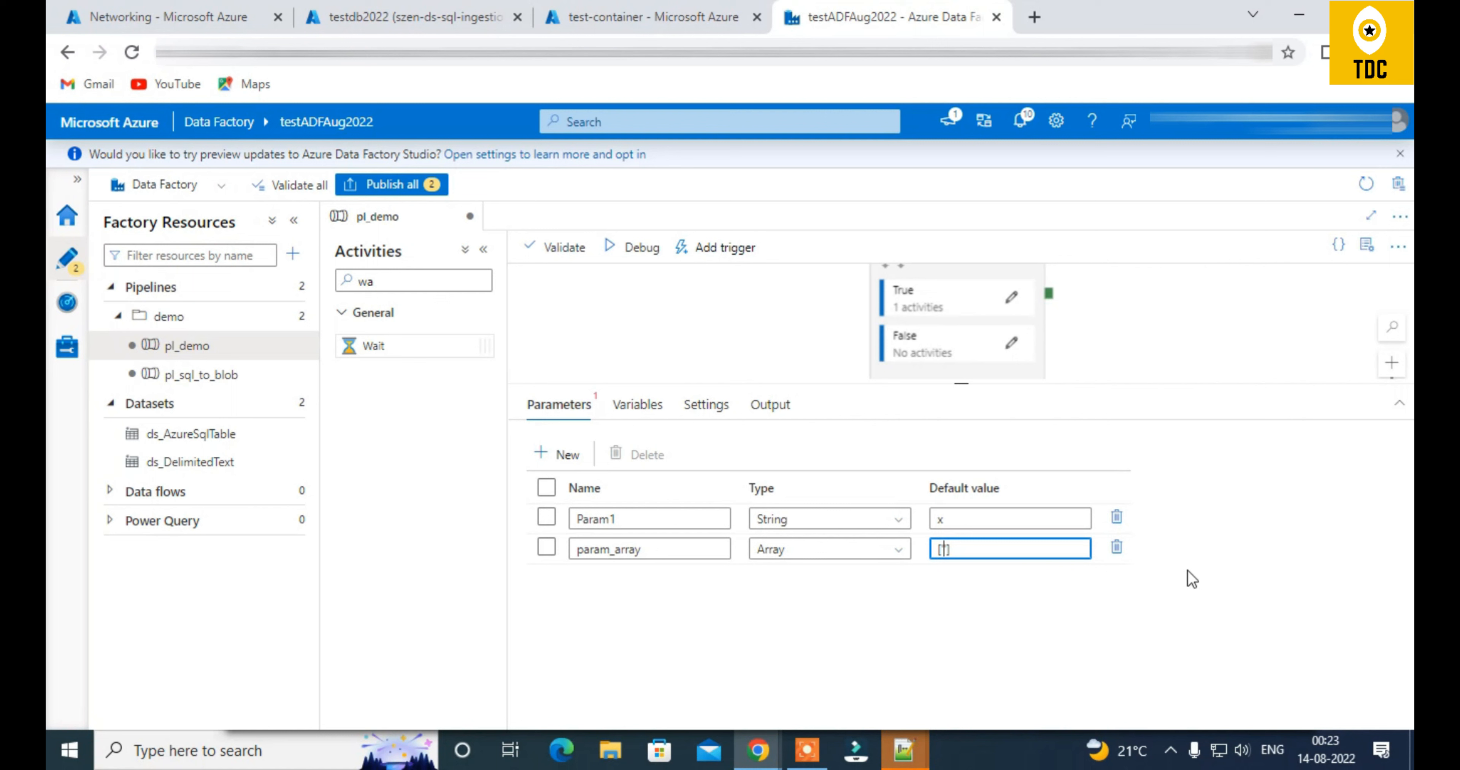
text('1',''2','3')
drag(965, 399, 962, 530)
click(941, 465)
click(615, 552)
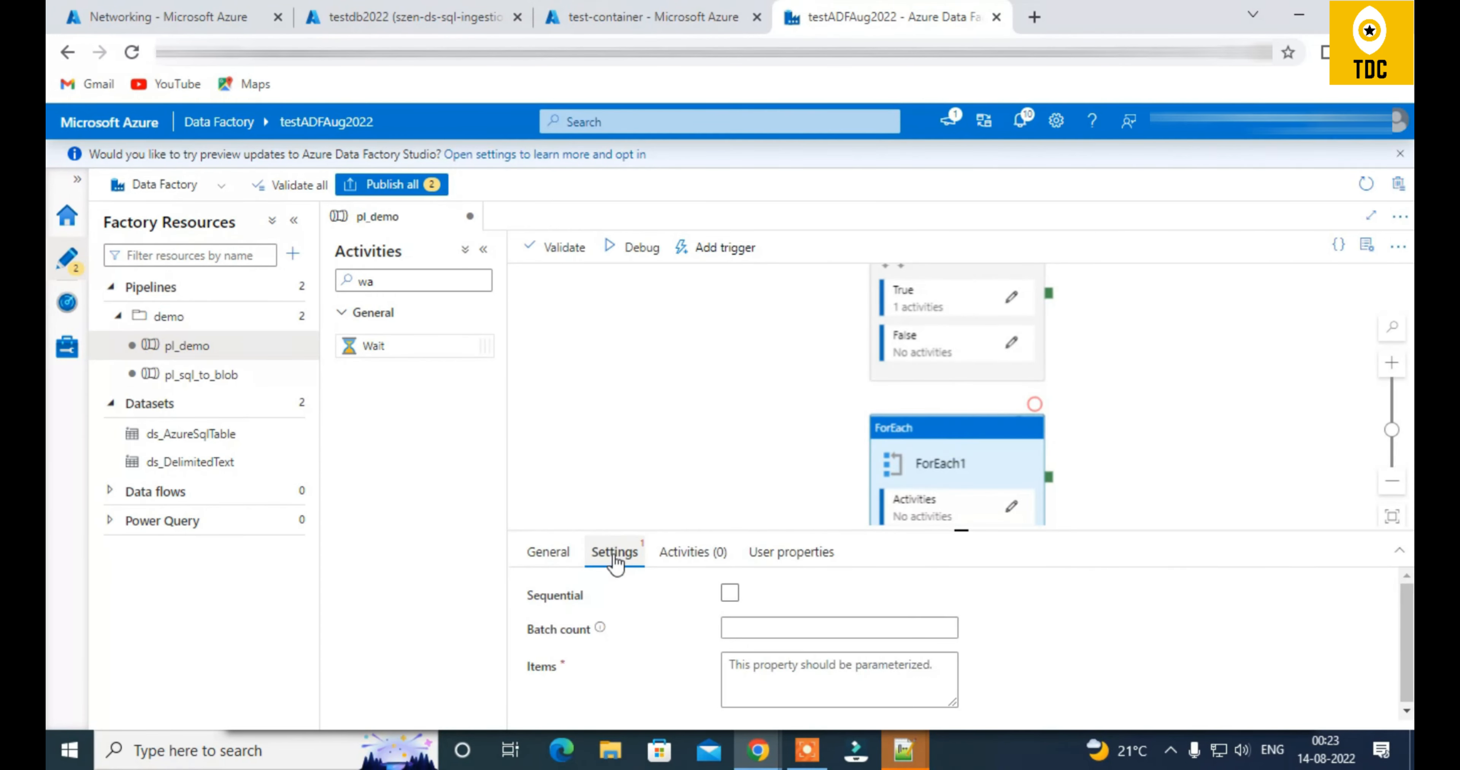
click(792, 675)
click(817, 719)
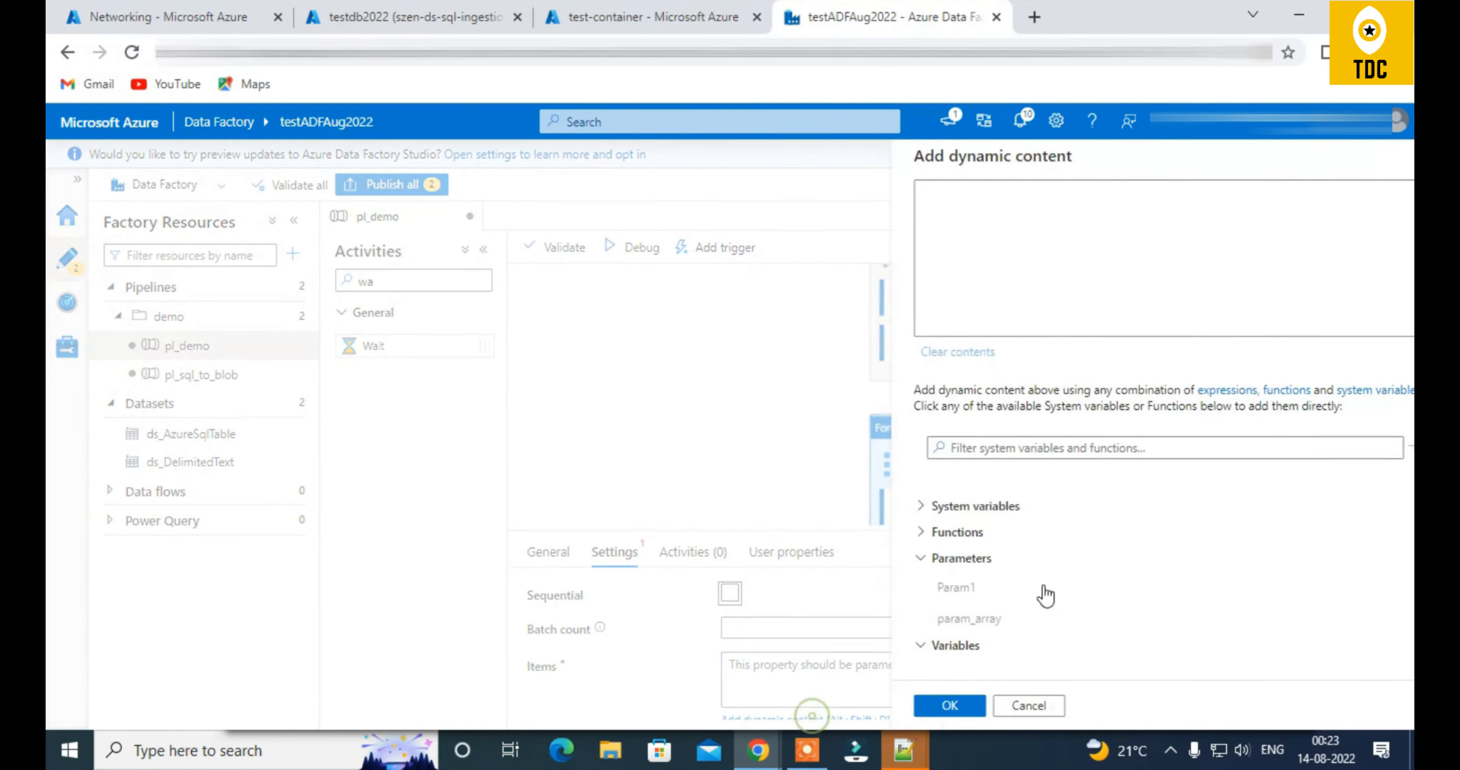
click(967, 620)
click(902, 705)
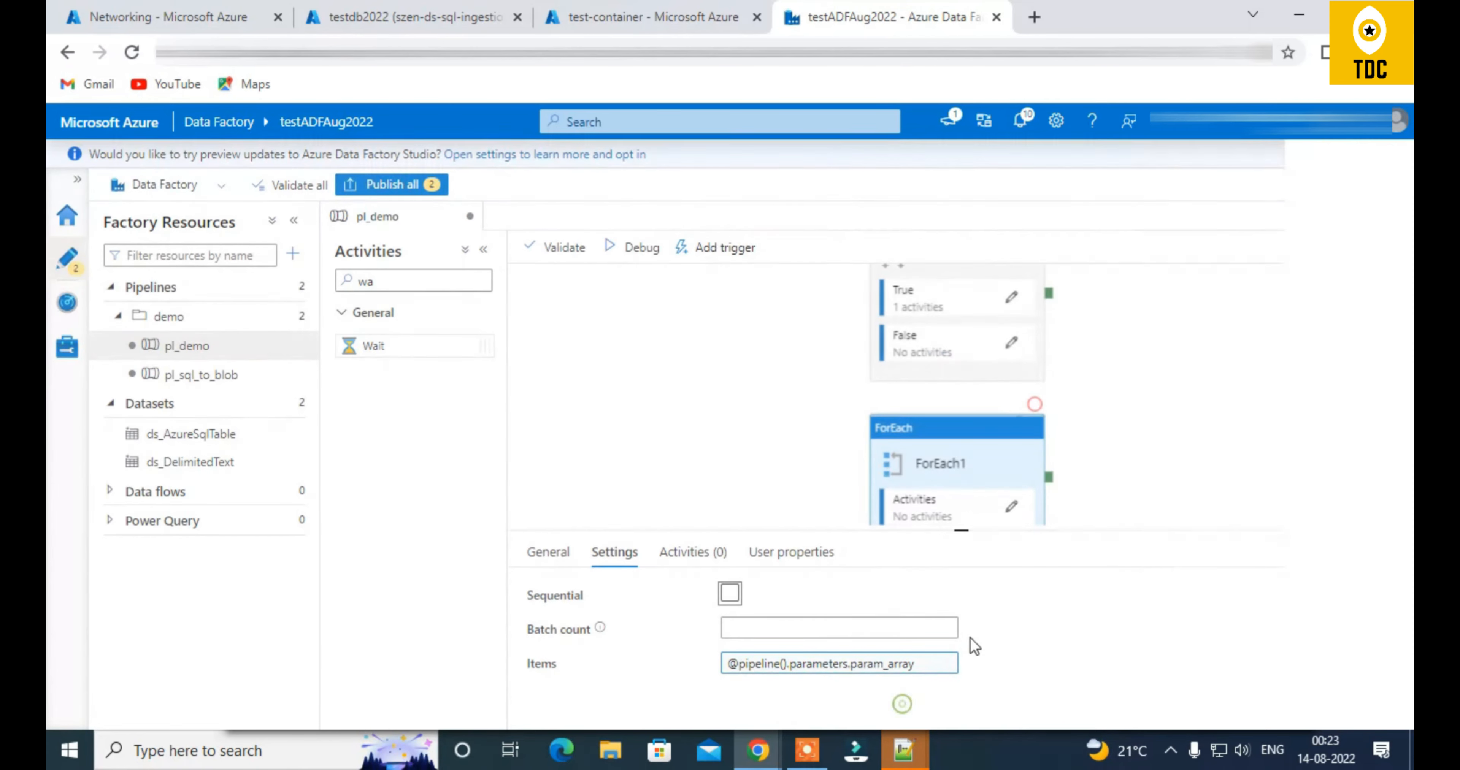
Try Param1 instead of param_array as the Items value of ForEach1, read the validation text, and clear the value
click(947, 663)
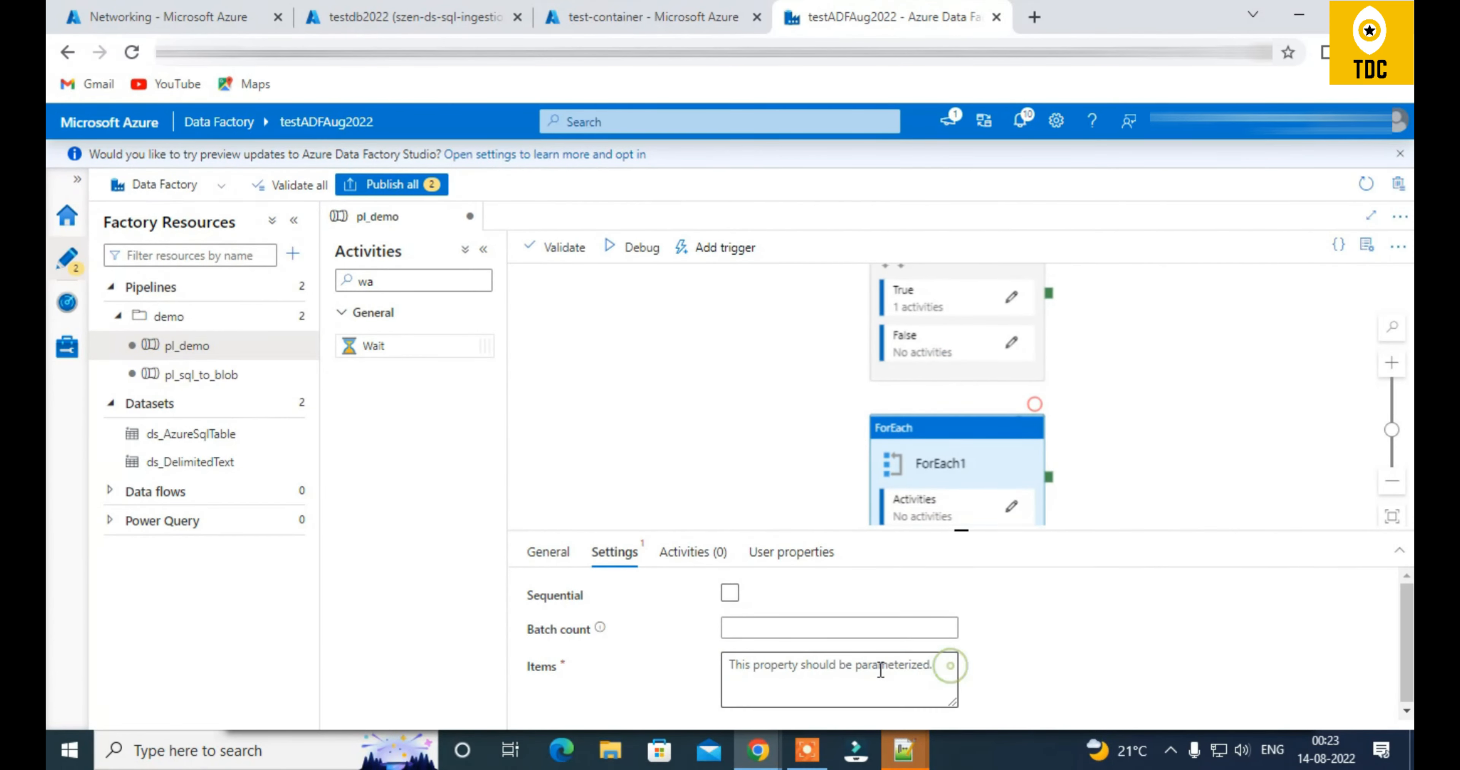
click(816, 718)
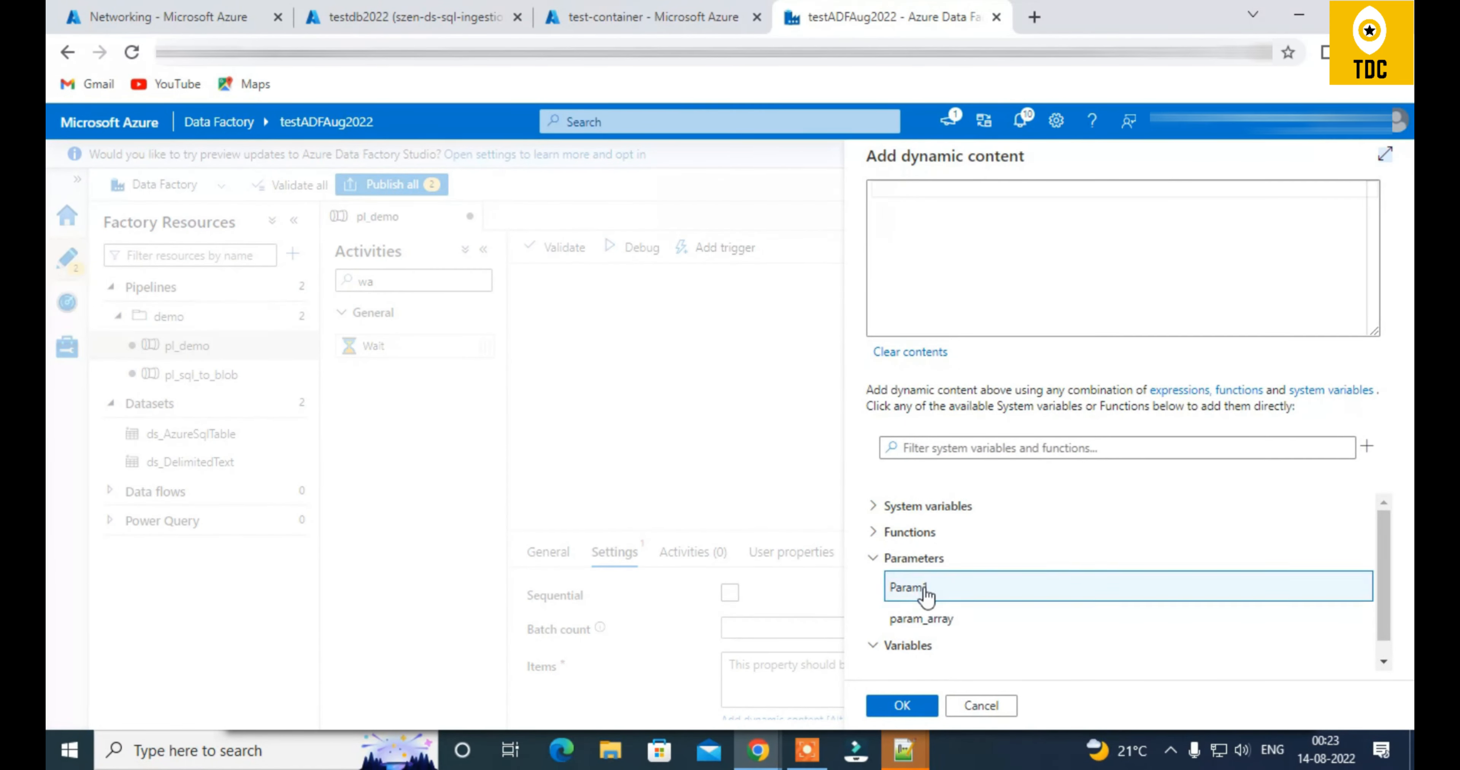
click(912, 588)
click(907, 706)
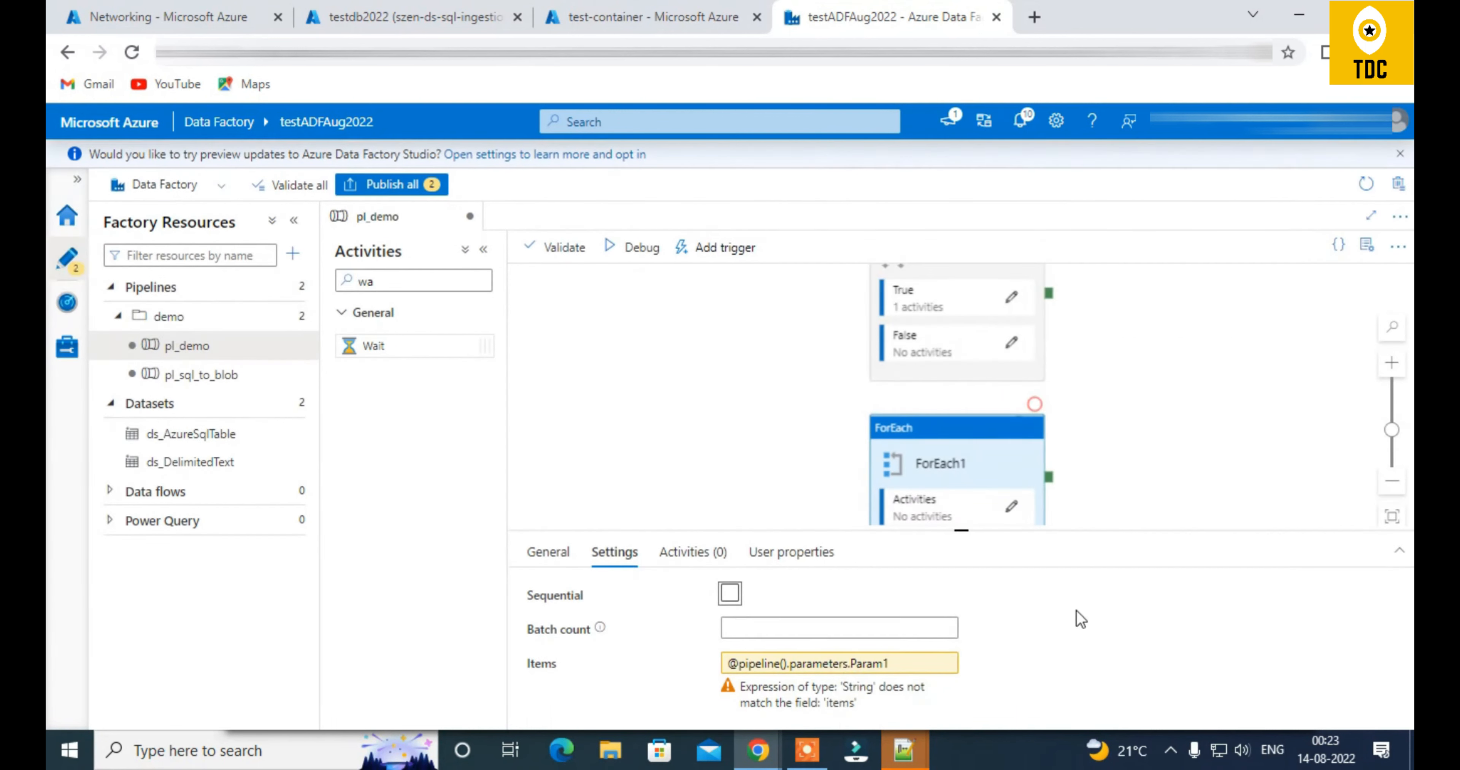
triple_click(739, 687)
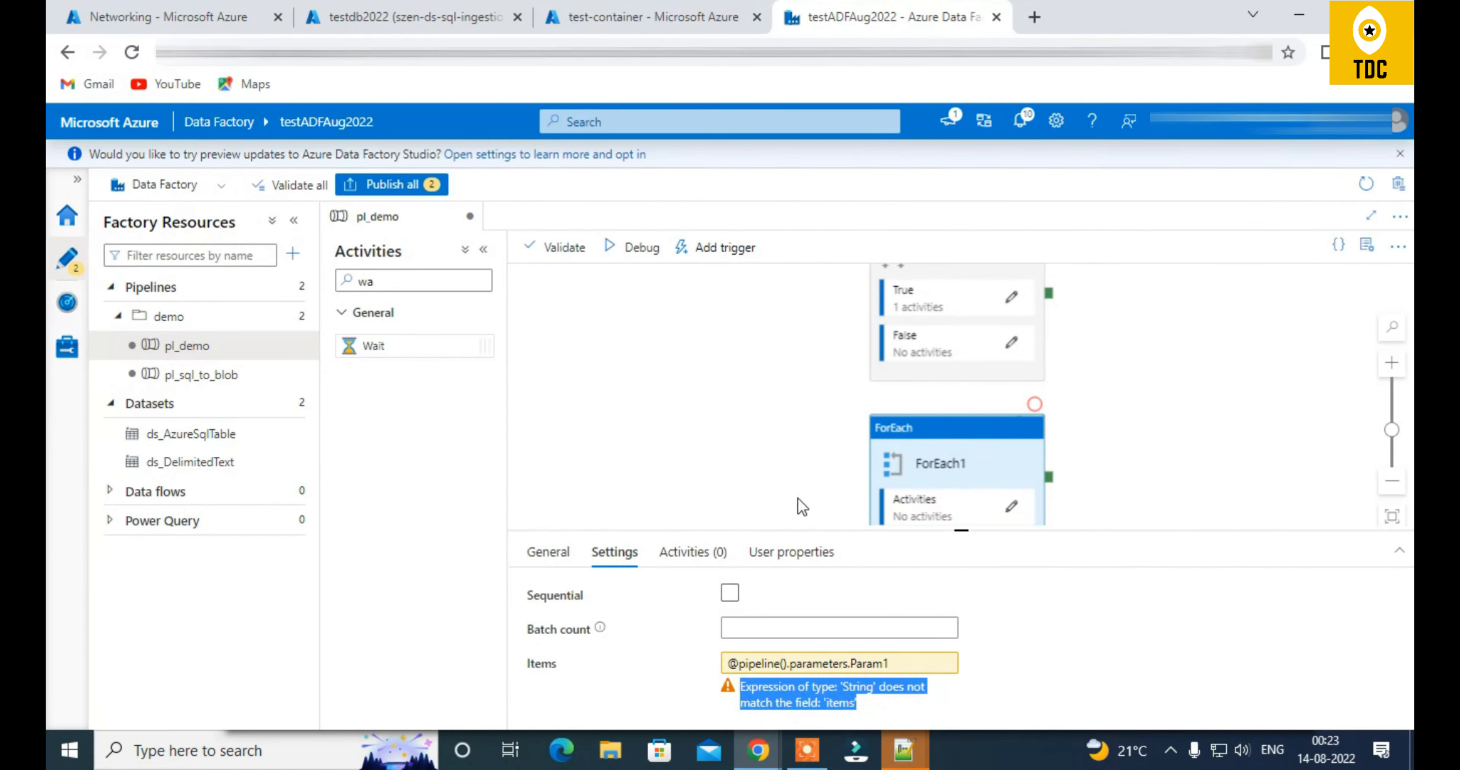
click(948, 666)
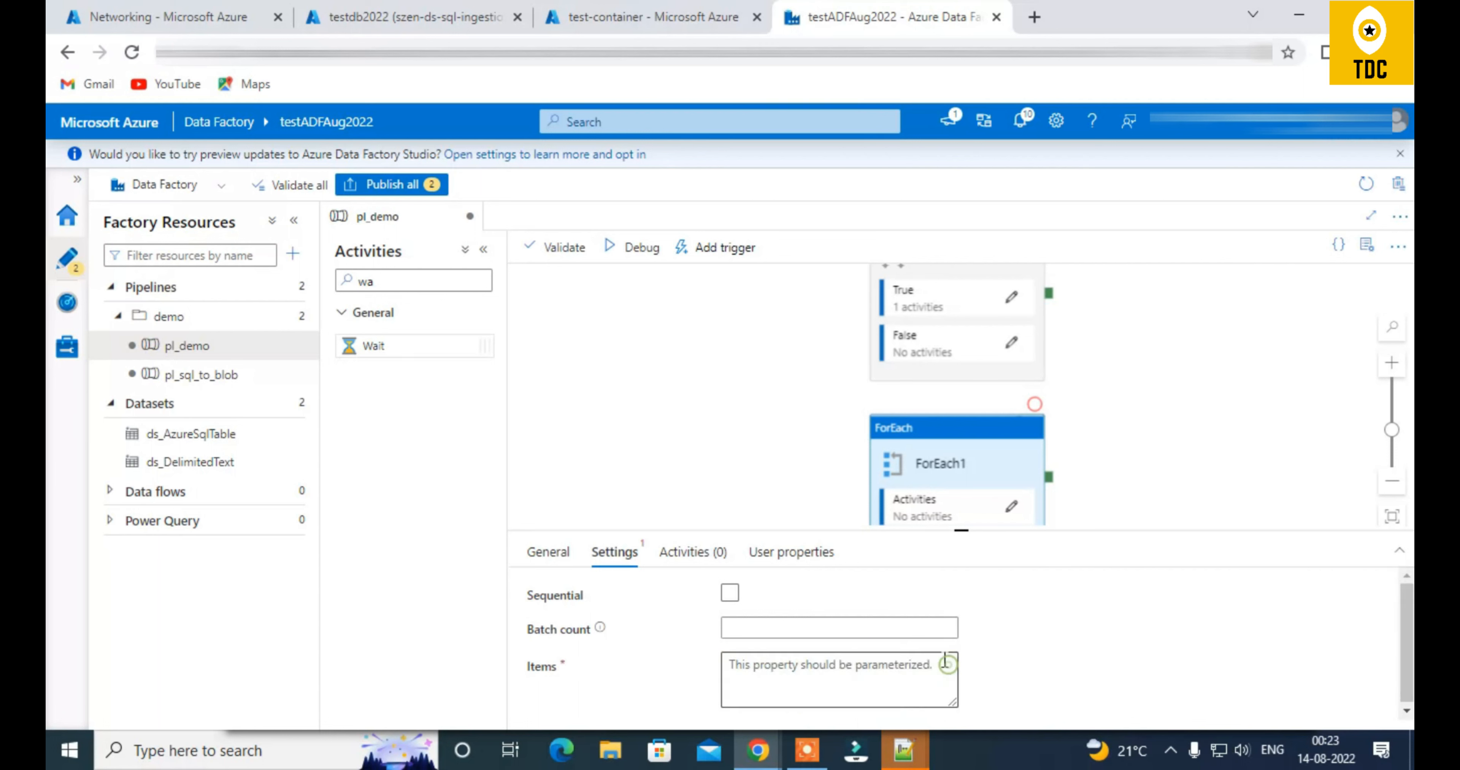
Clear the activity search filter and browse the full list of activity categories
double_click(414, 280)
key(BackSpace)
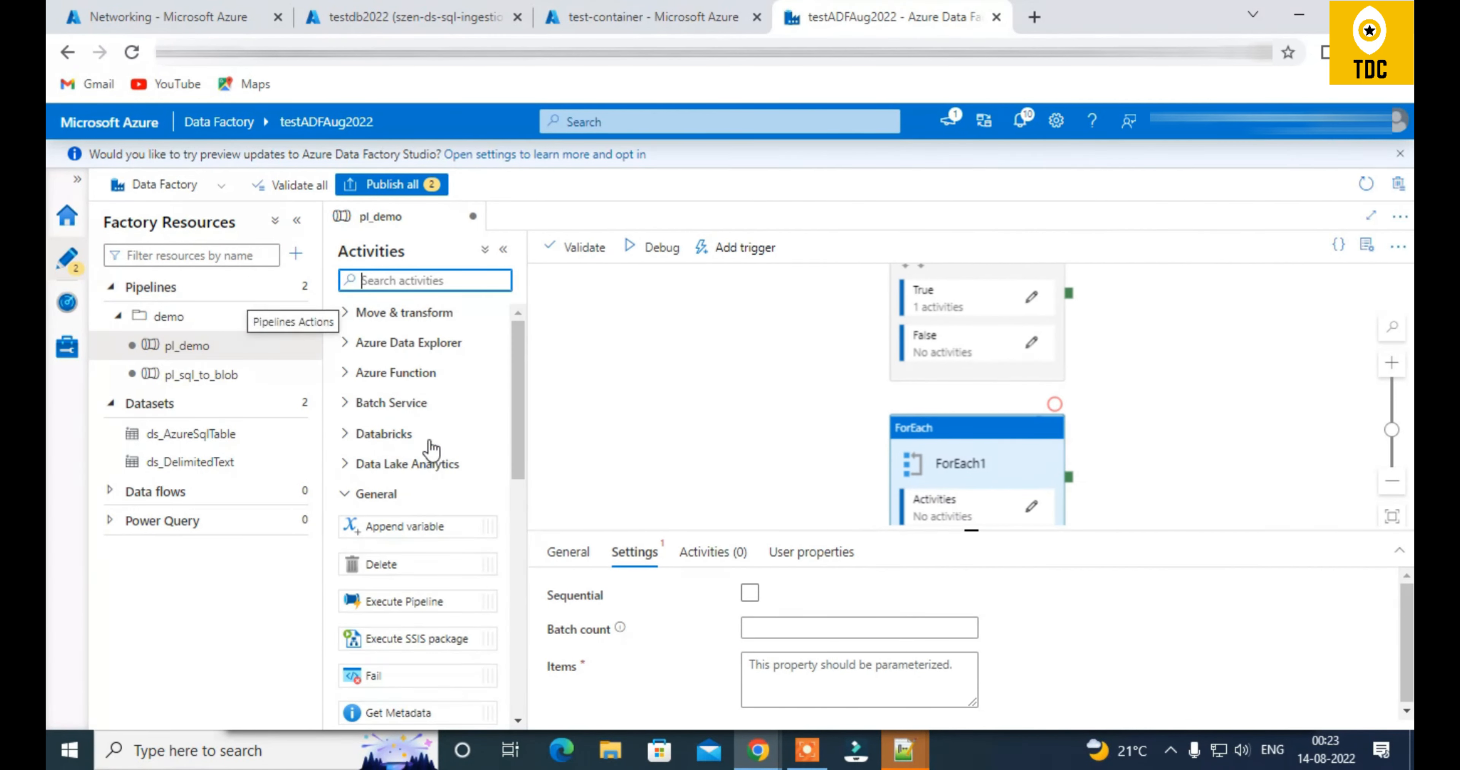
scroll(425, 568, down, 10)
scroll(404, 612, up, 8)
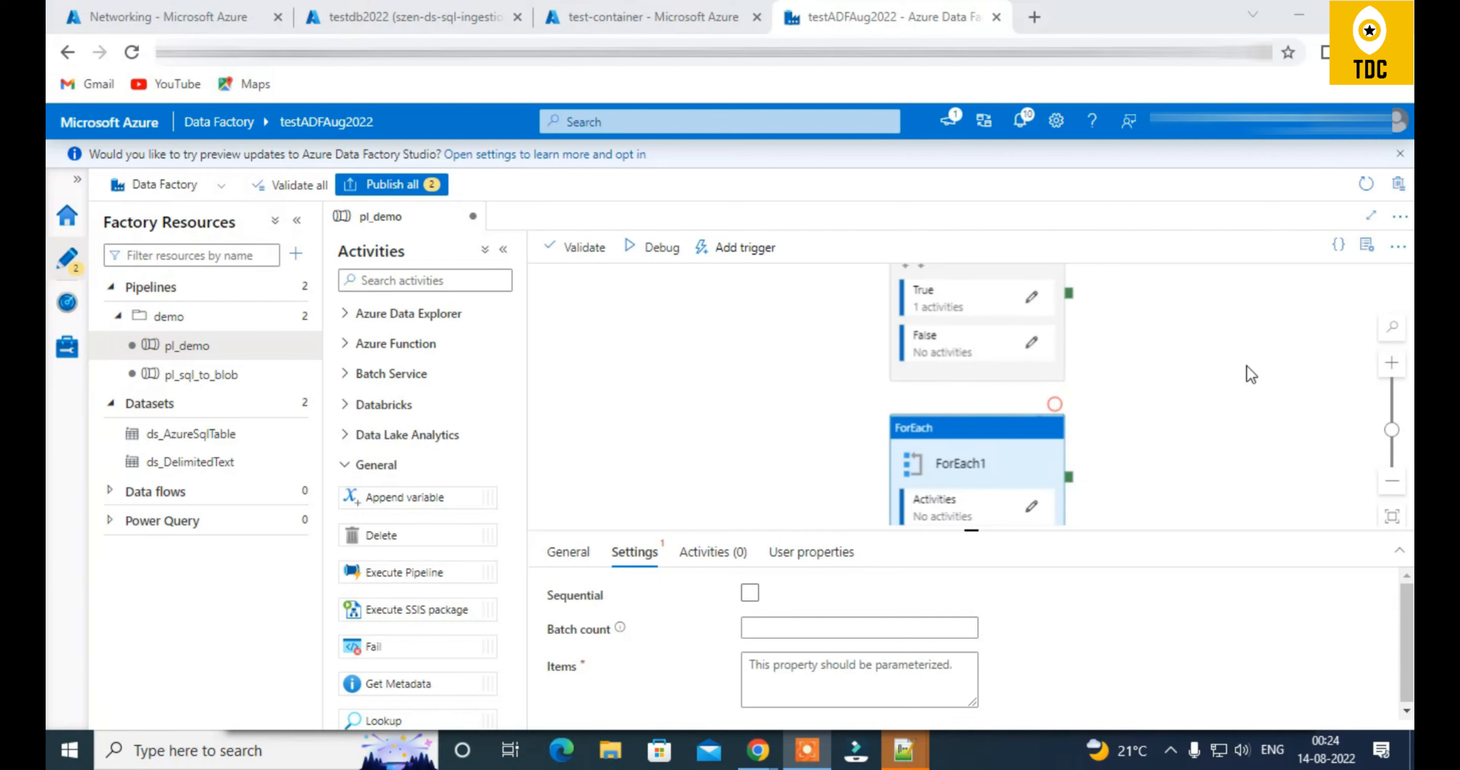
Move ForEach1 beside If Condition1 and connect its success output to If Condition1
drag(920, 457, 669, 325)
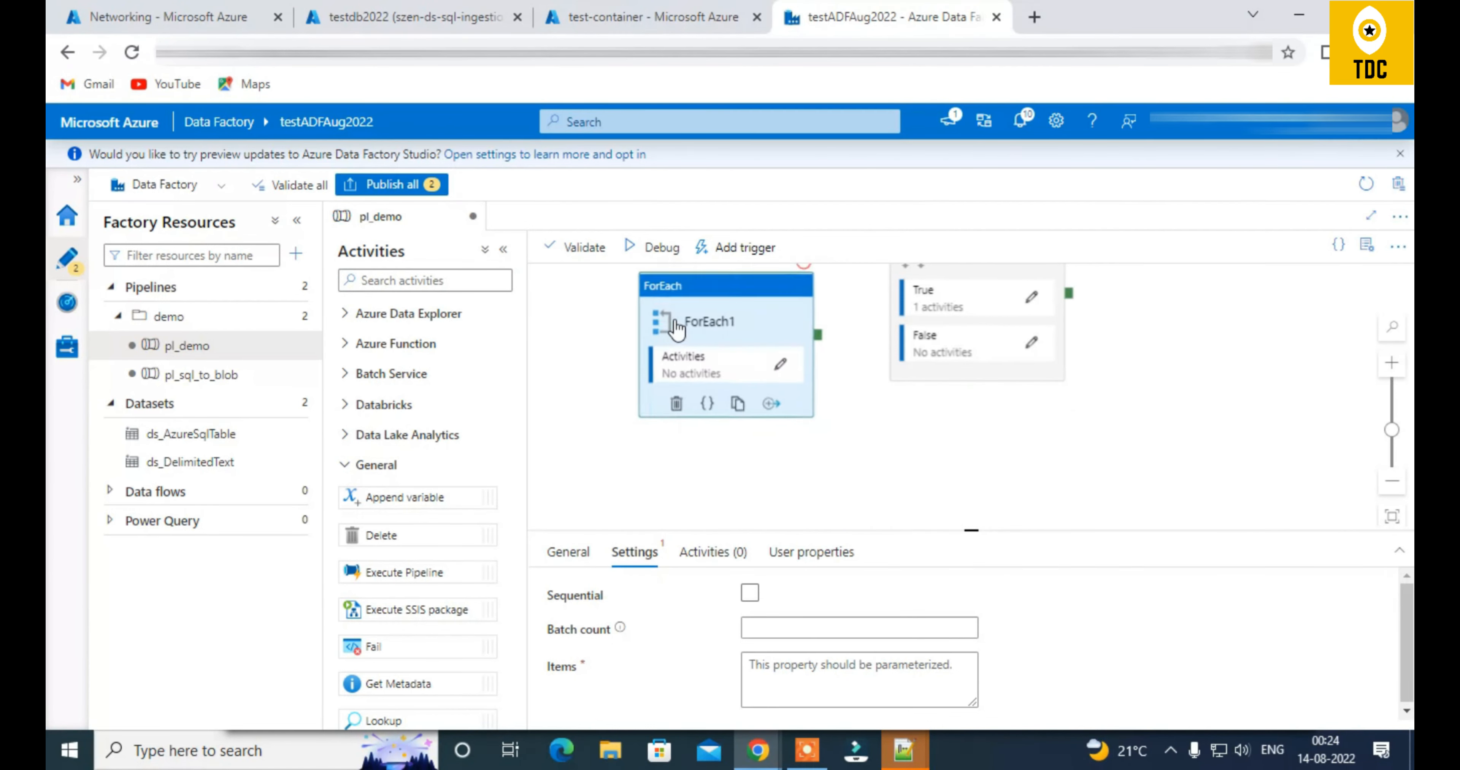
drag(817, 344, 930, 322)
click(1172, 404)
drag(1171, 403, 1149, 471)
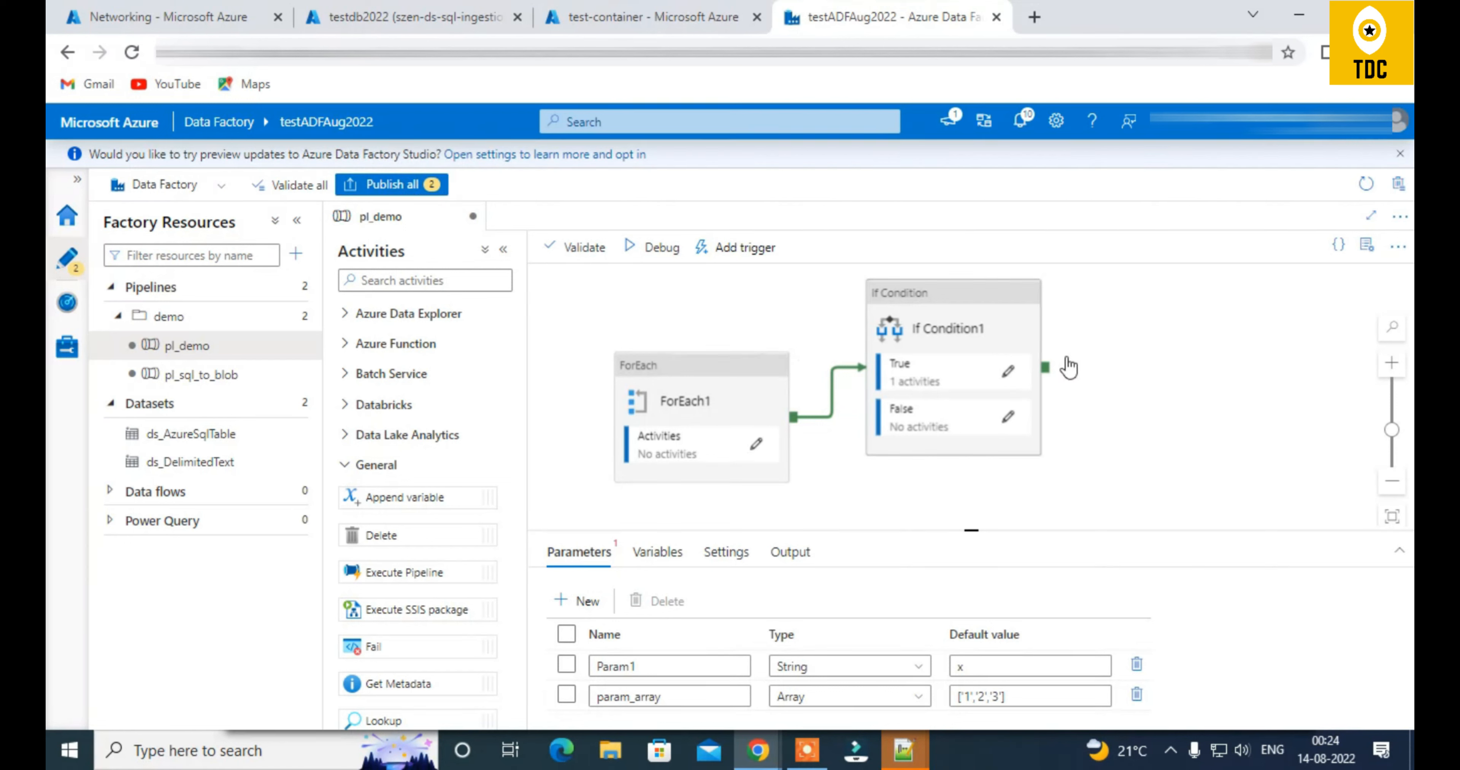
Open the JSON code of pl_demo and examine its activities, dependencies, parameters and variables
click(1338, 258)
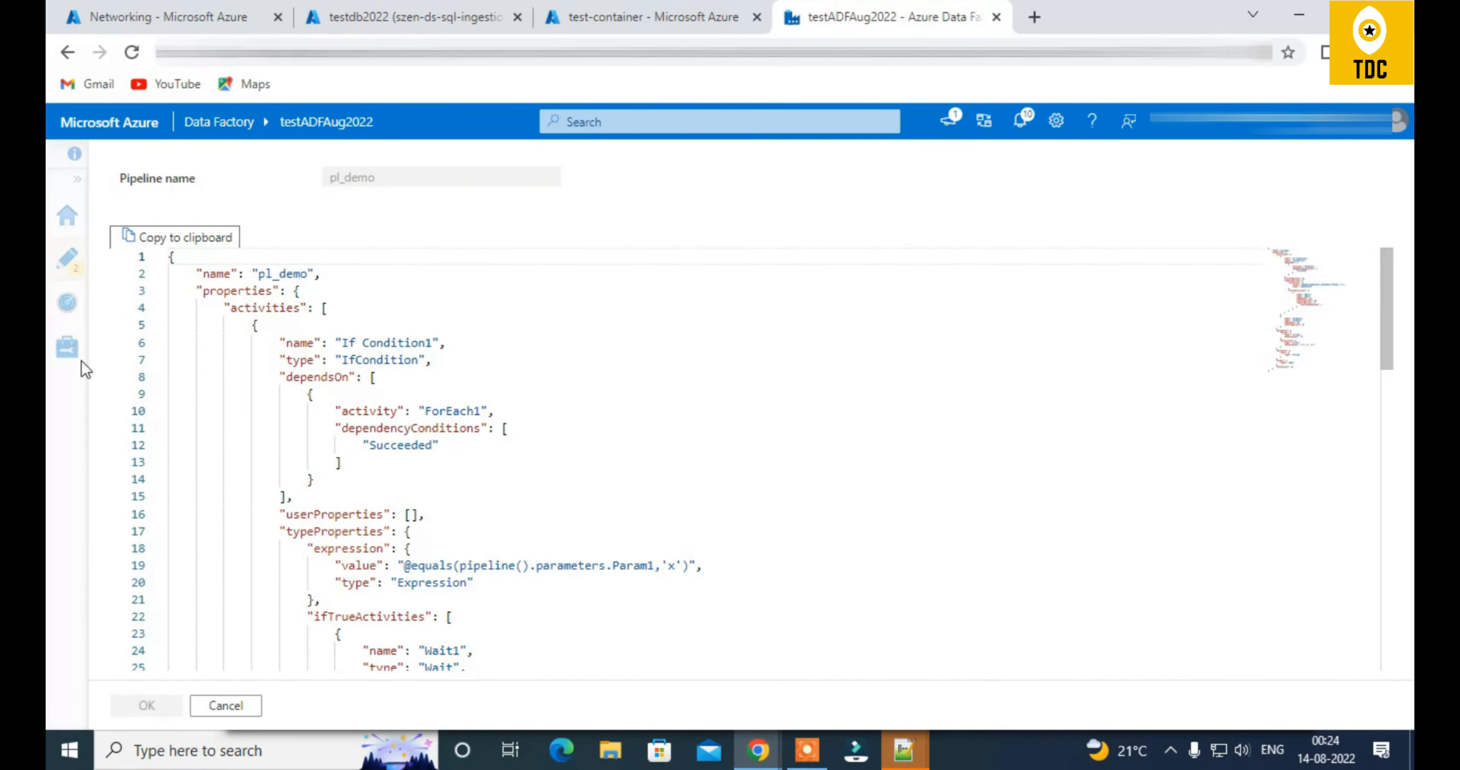
scroll(263, 311, down, 9)
scroll(262, 311, down, 7)
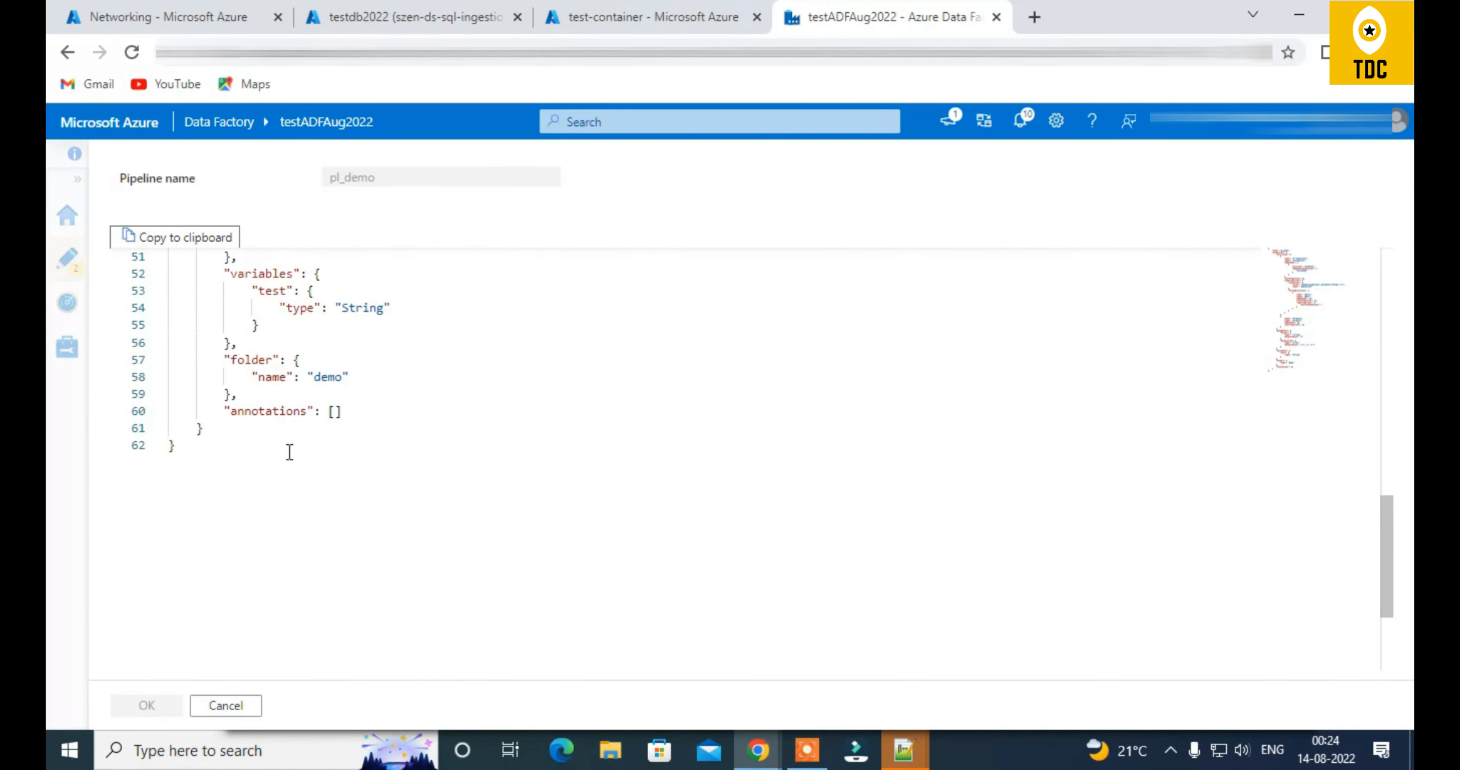
drag(193, 469, 132, 238)
scroll(146, 319, up, 14)
scroll(144, 319, up, 3)
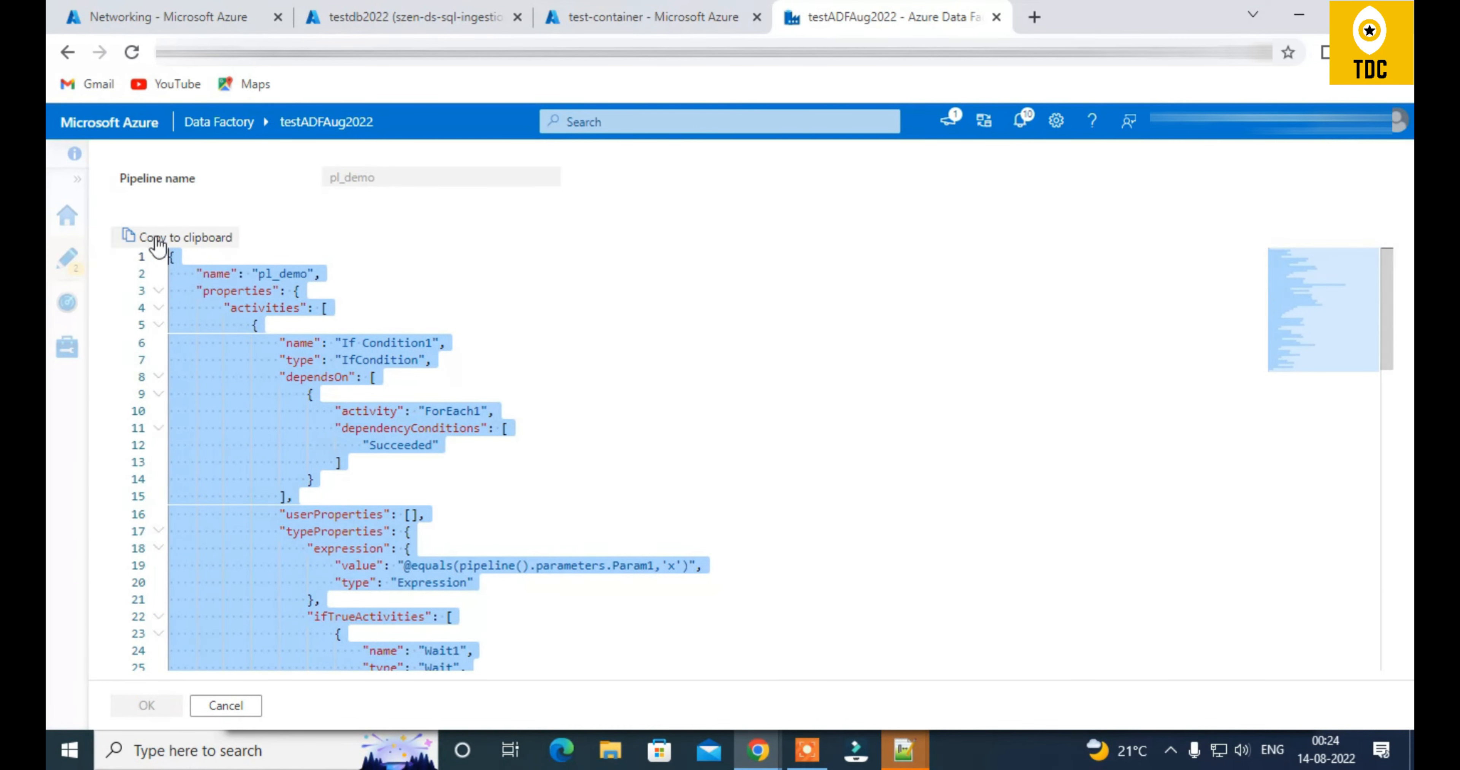
click(299, 319)
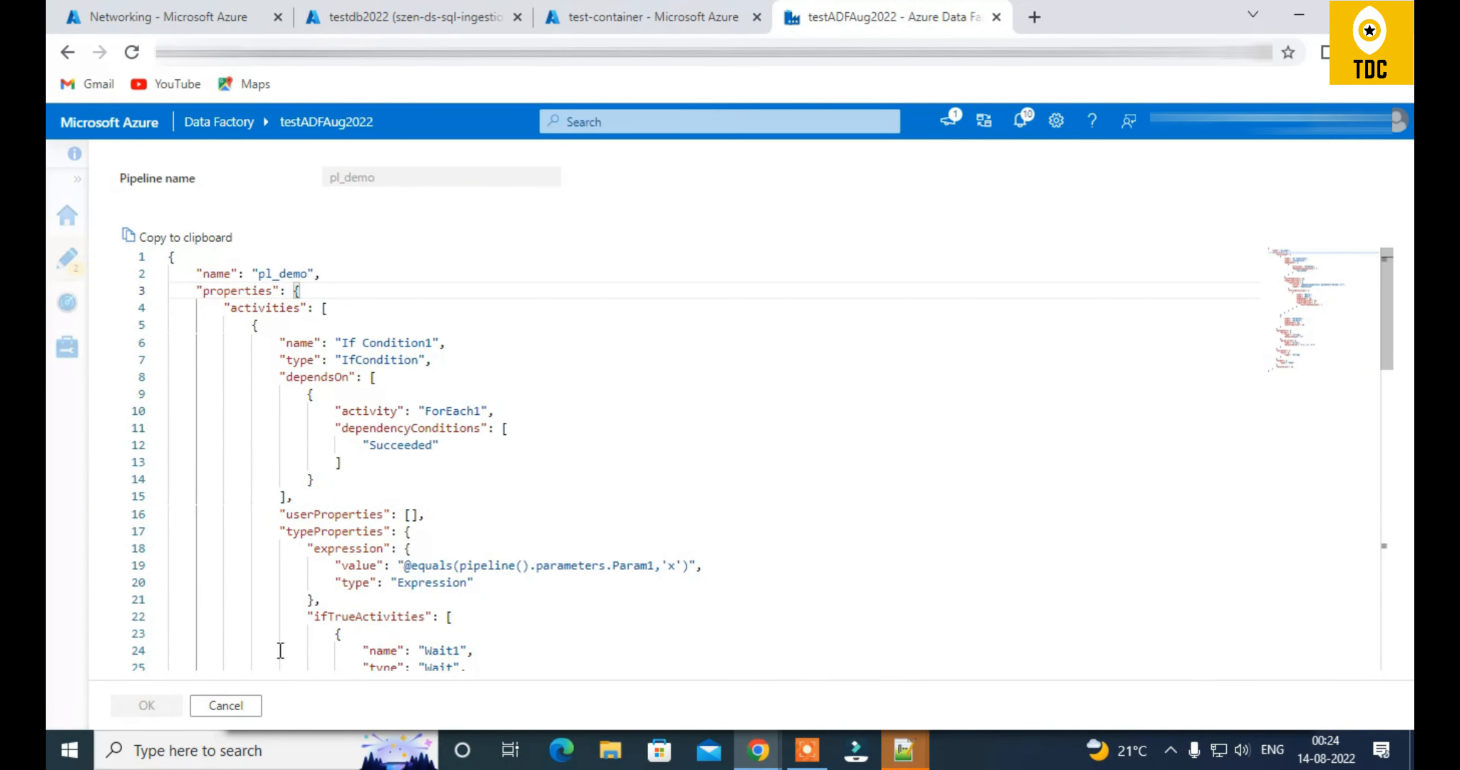
scroll(338, 631, down, 3)
scroll(337, 630, up, 3)
scroll(338, 630, down, 9)
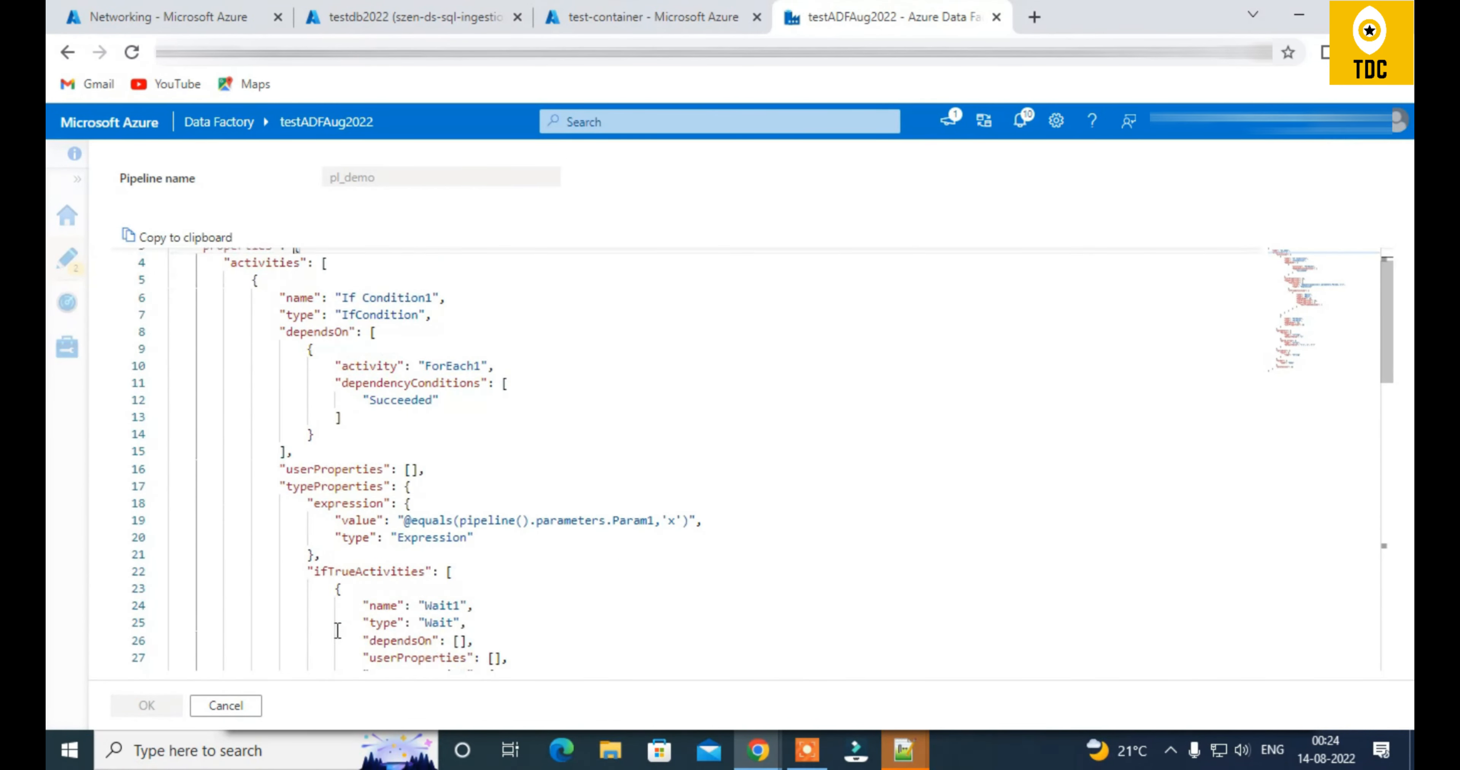
Try to edit the type value of ForEach1 in the JSON code, discard the edit, and look at the code once more
click(393, 375)
key(BackSpace)
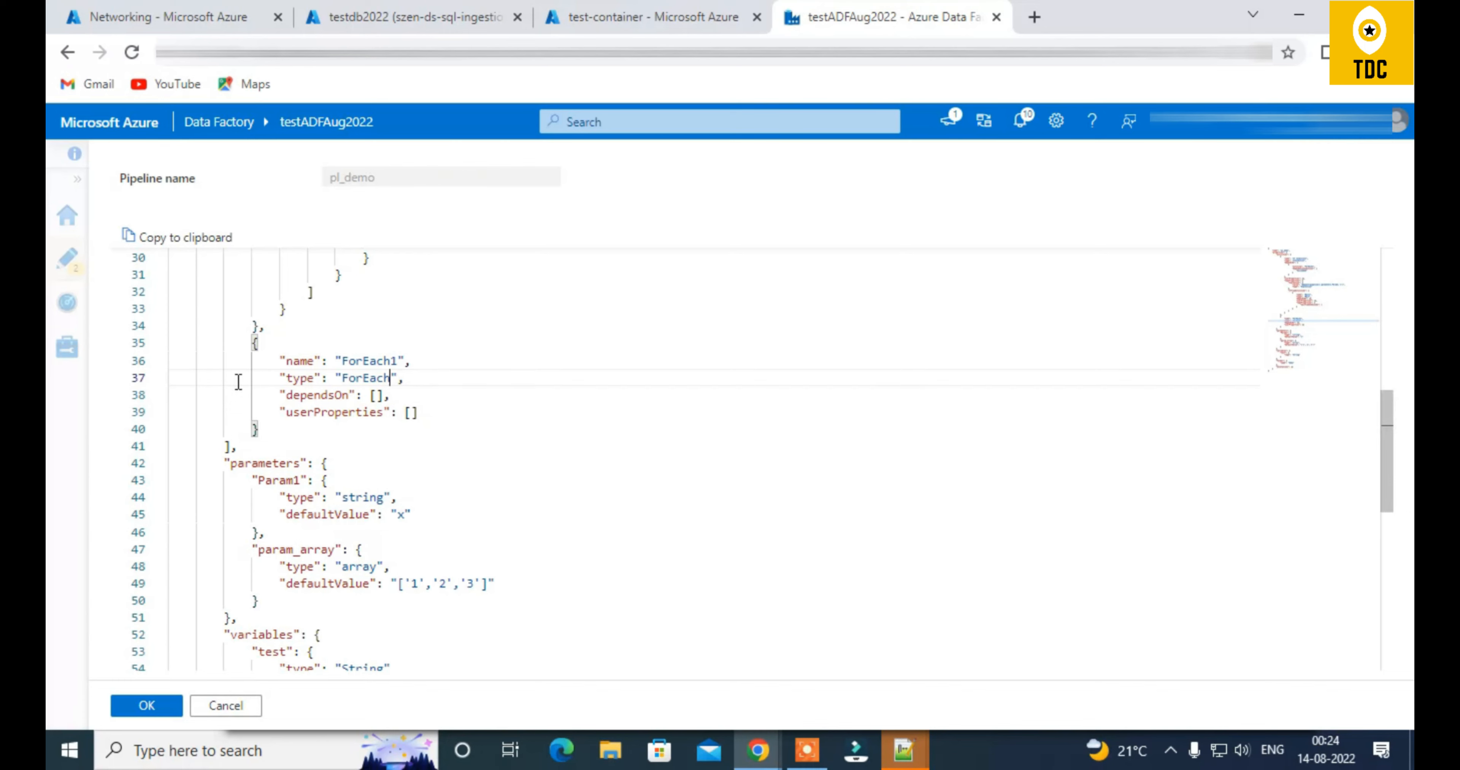
scroll(238, 382, down, 4)
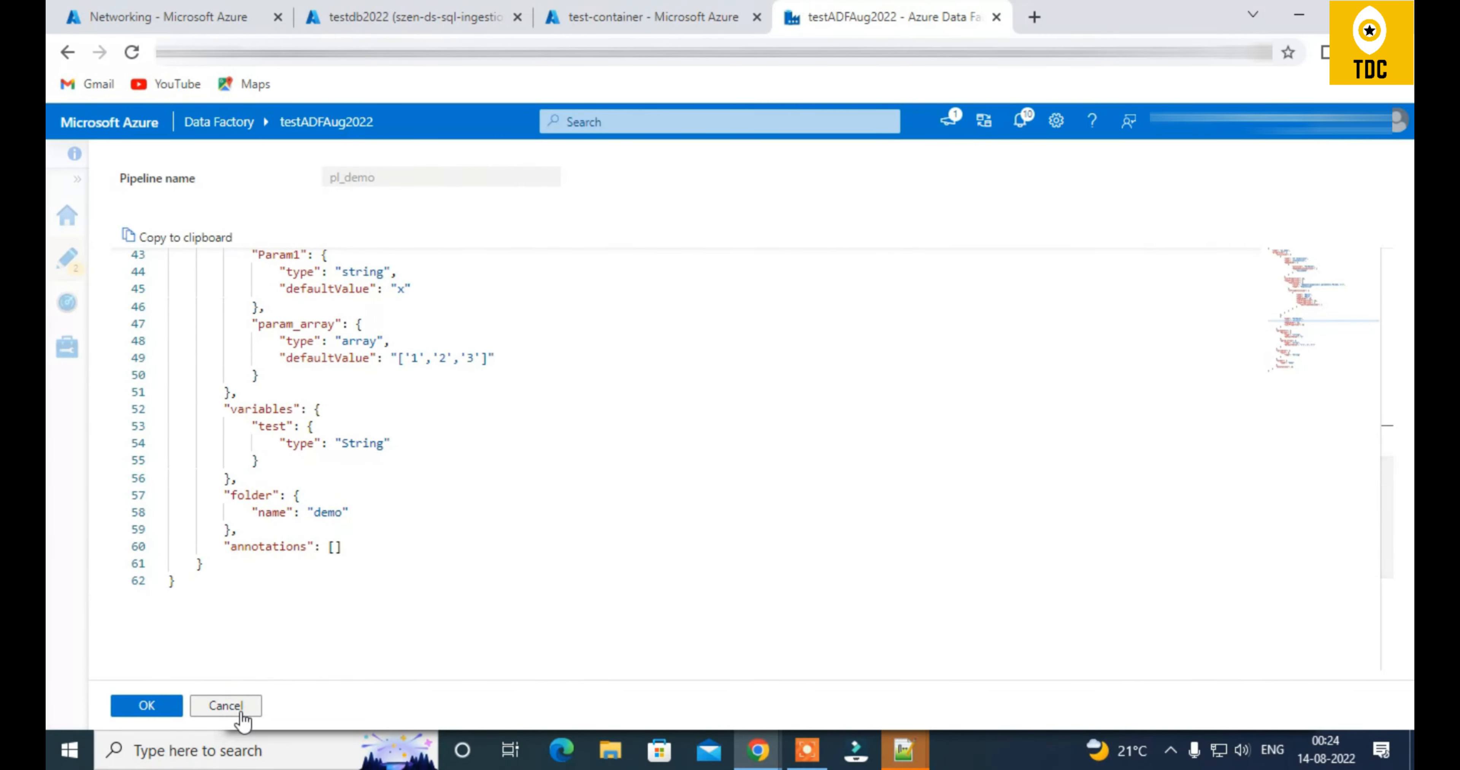
click(227, 708)
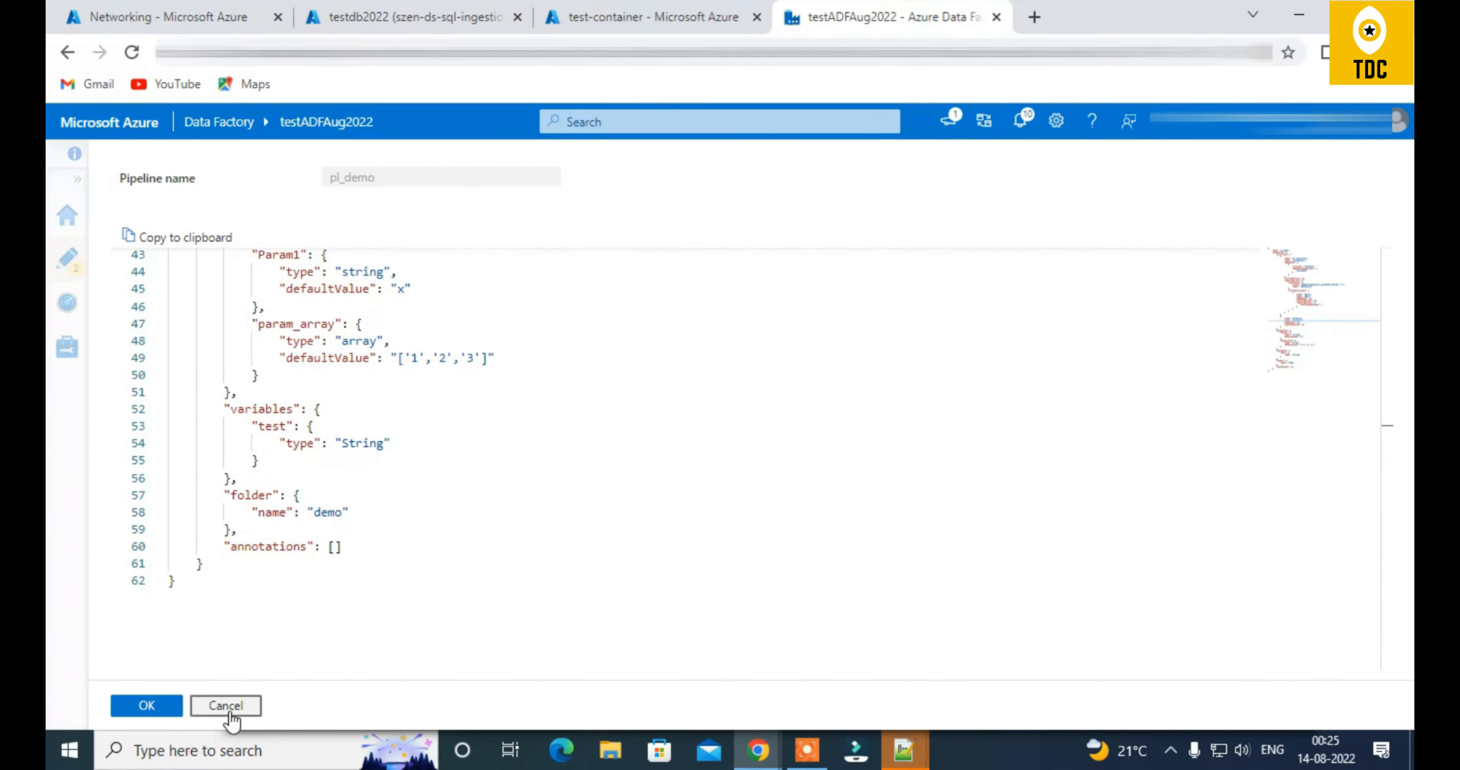
click(635, 470)
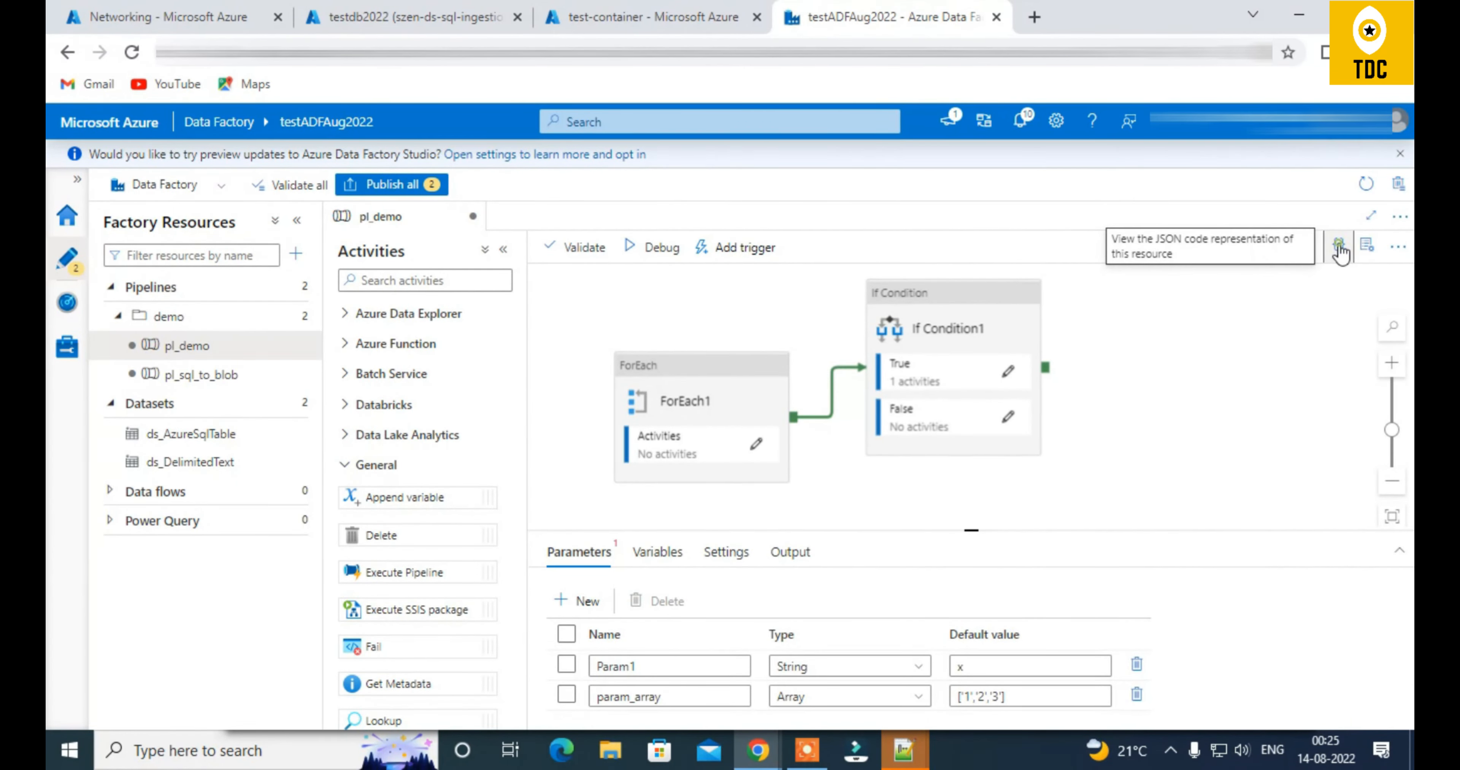
click(1340, 249)
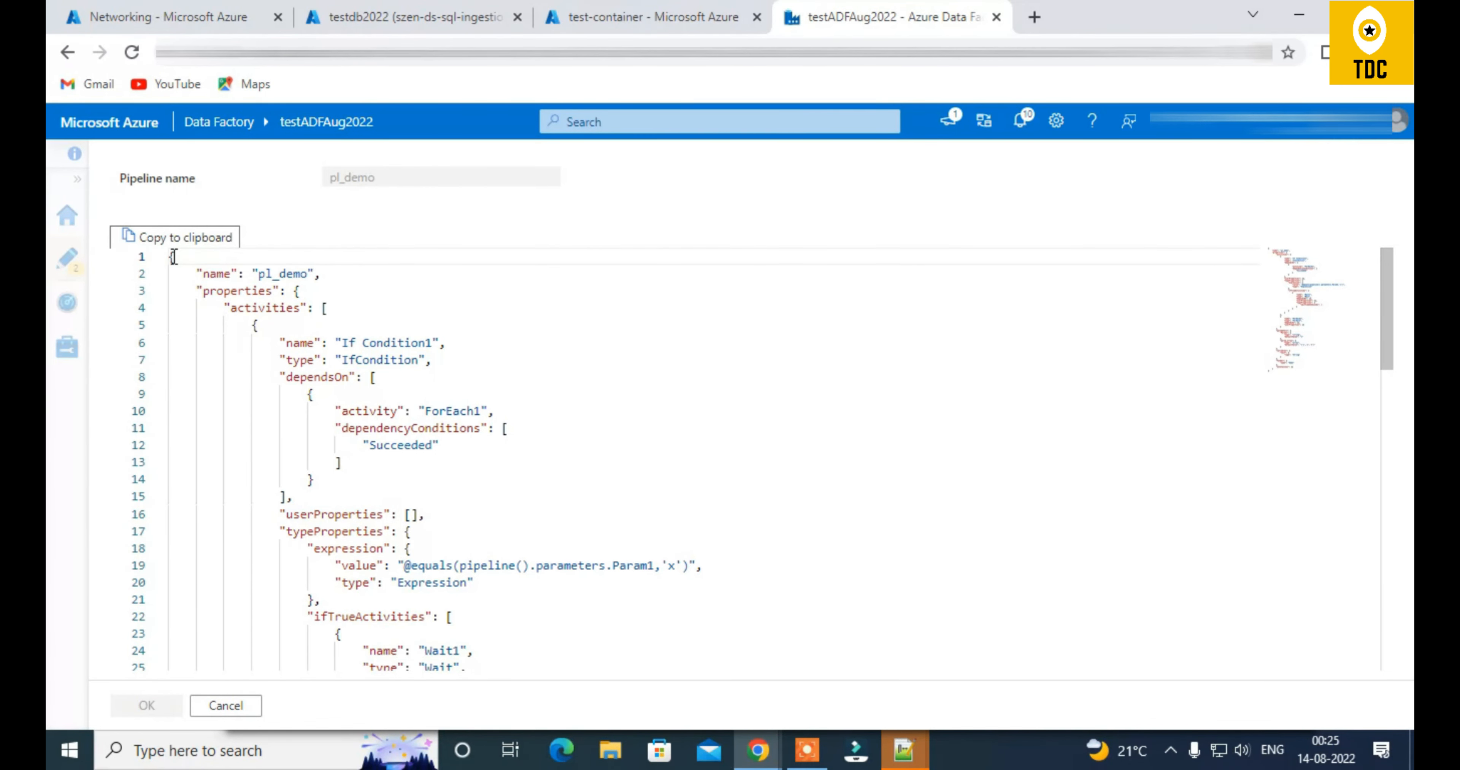
click(249, 705)
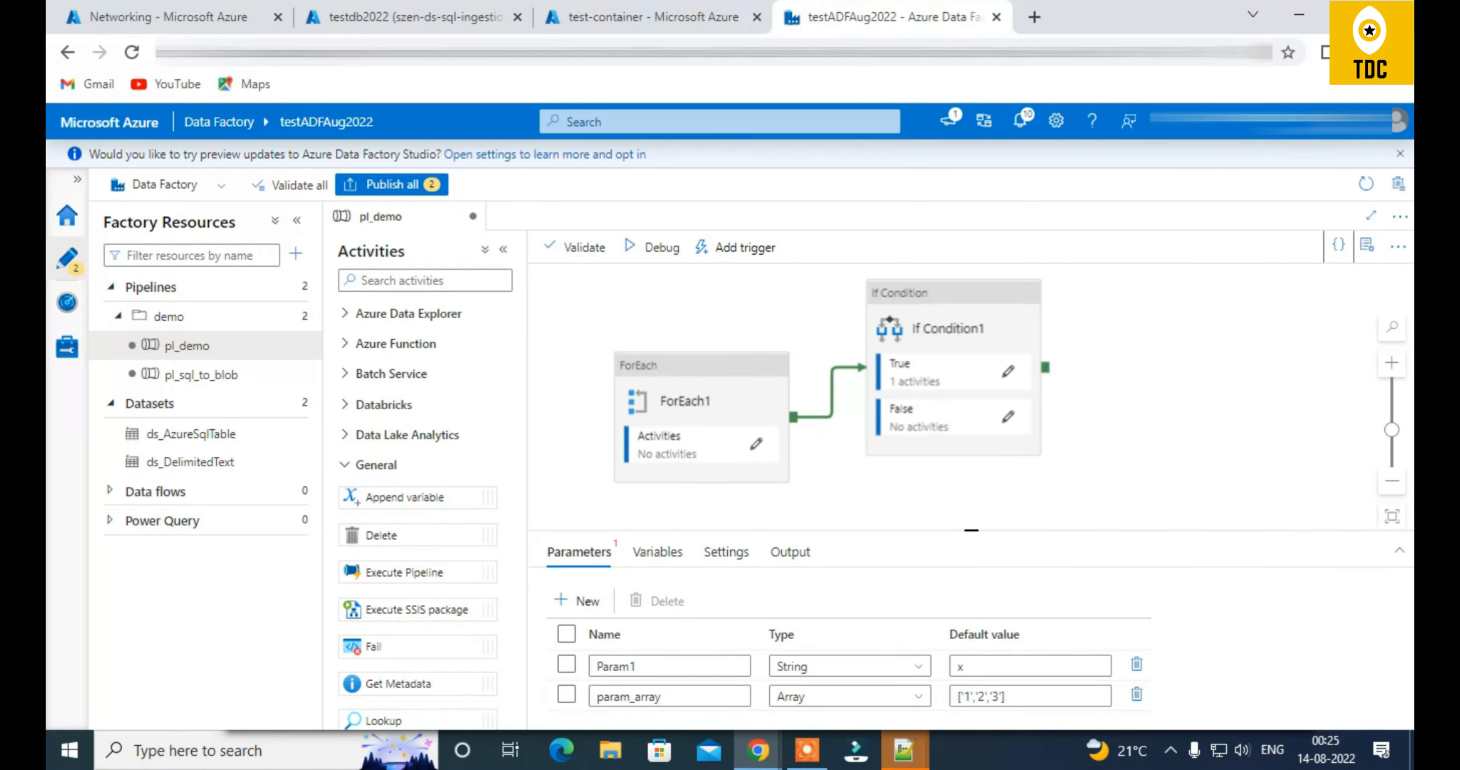
Open the inner activities of ForEach1 and add an If Condition activity there
drag(689, 409, 660, 356)
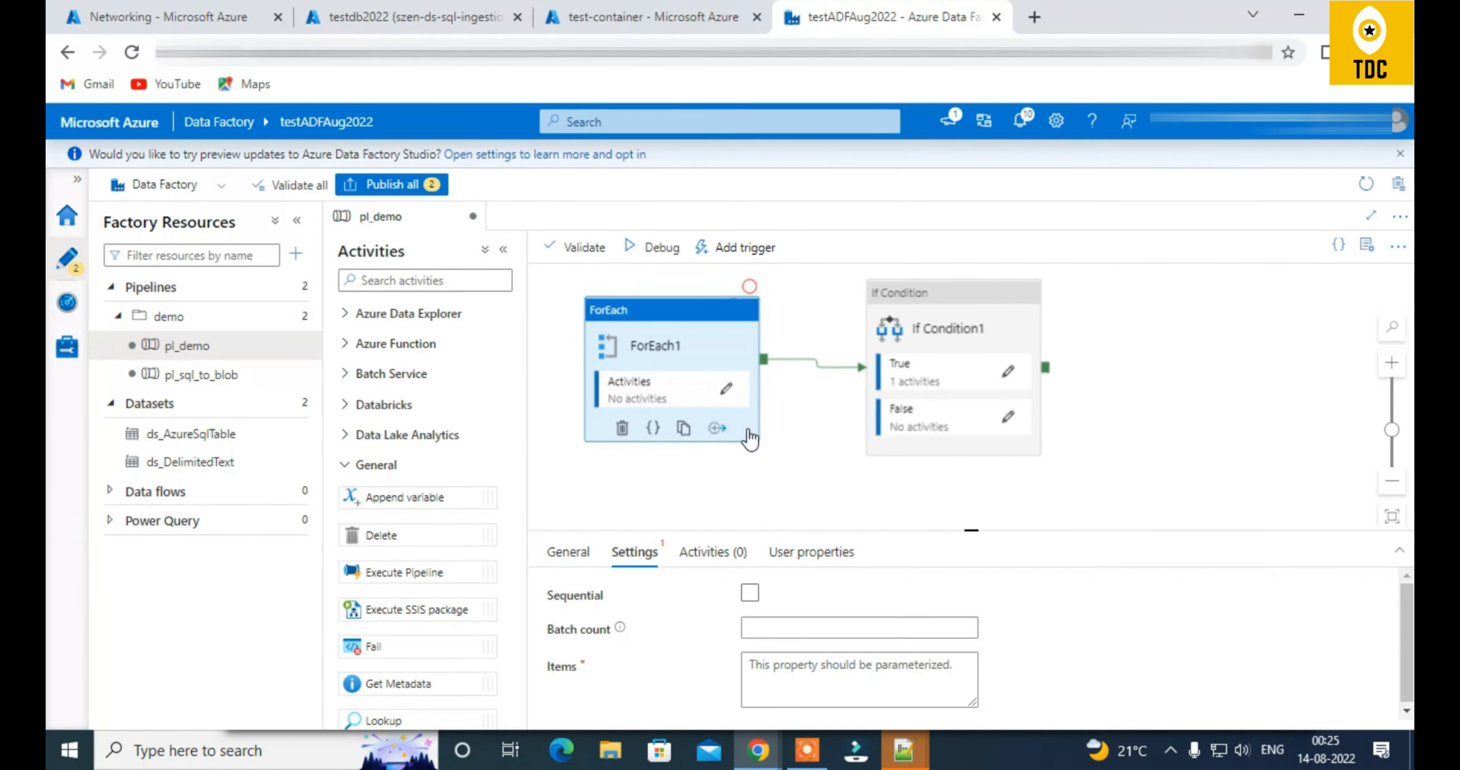
click(730, 390)
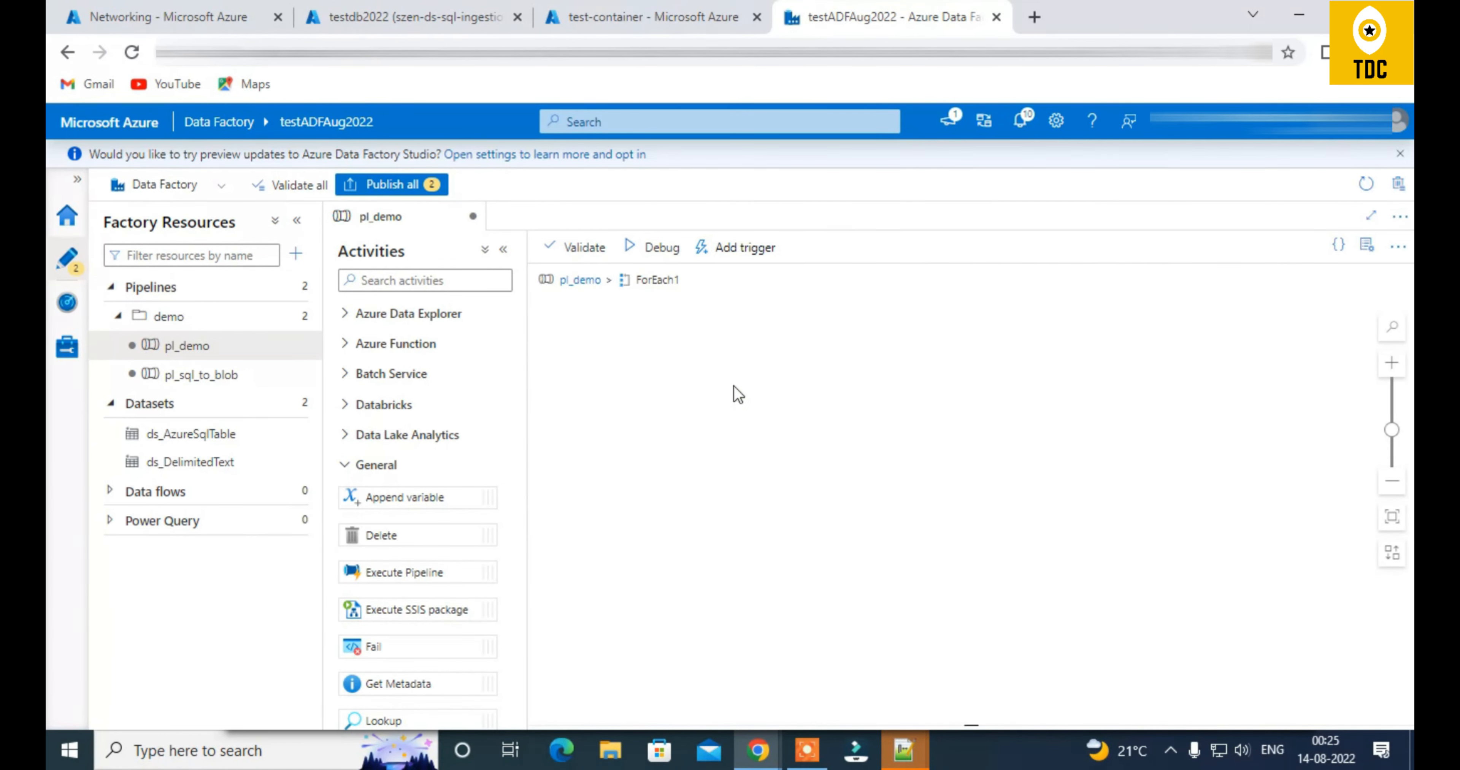
click(379, 284)
text(wait)
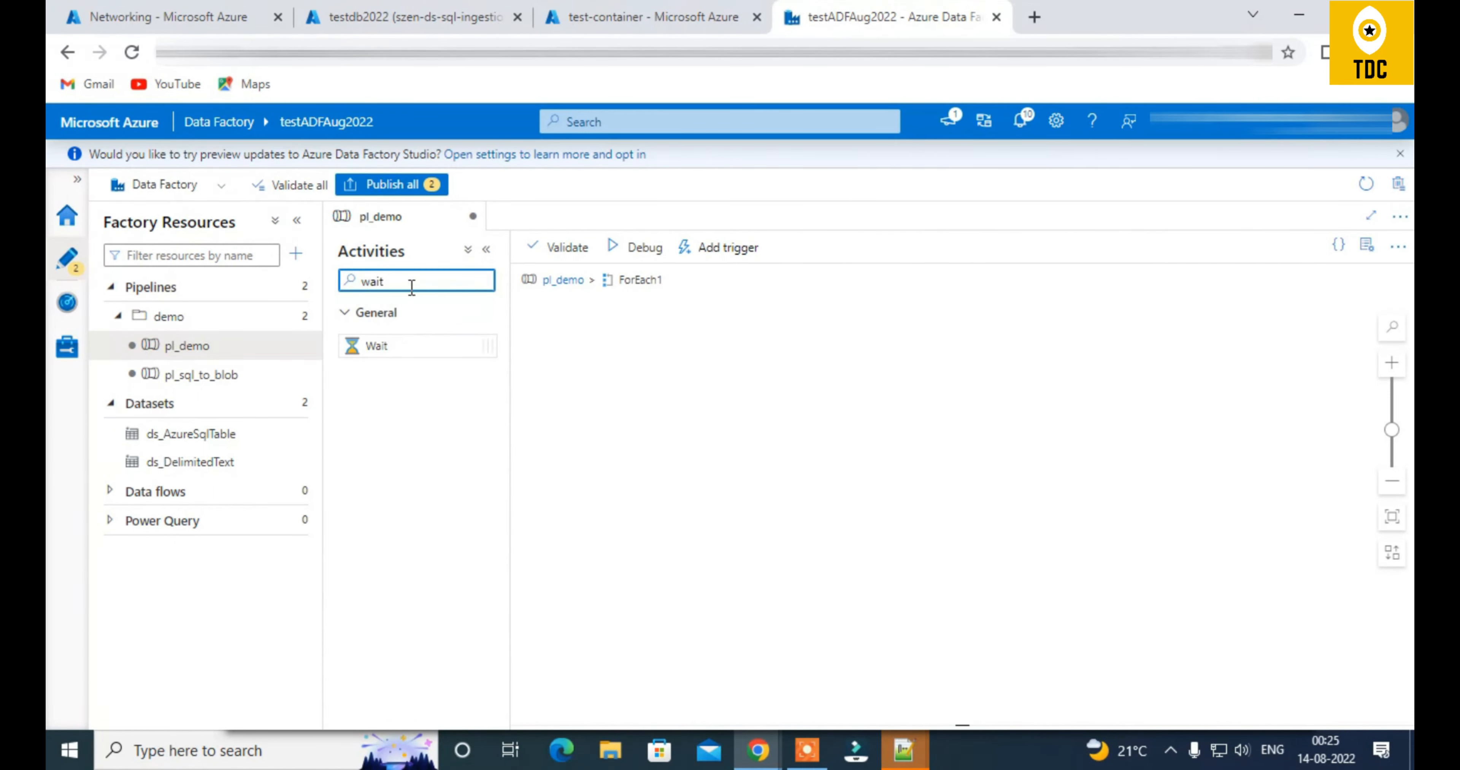
double_click(371, 281)
text(if)
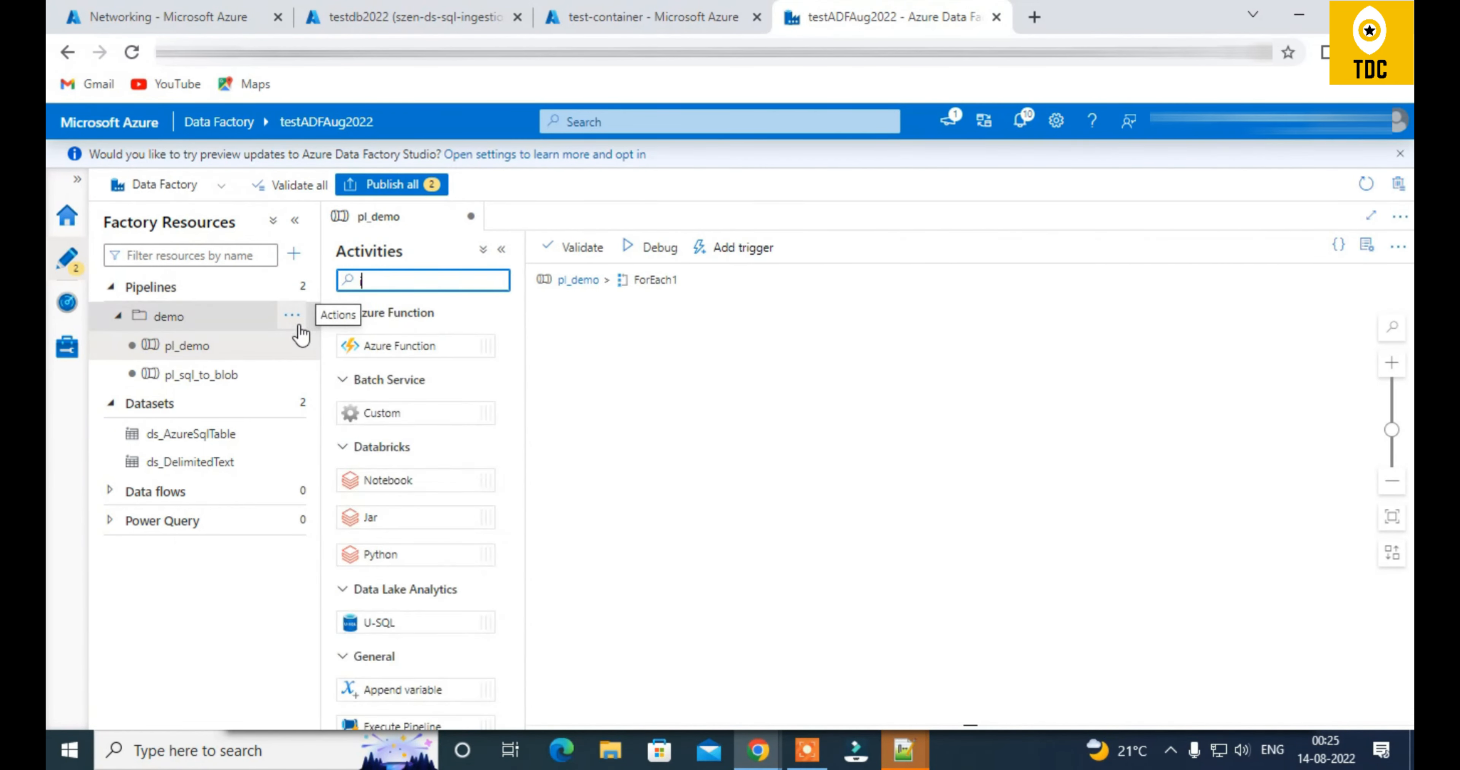
drag(411, 345, 774, 397)
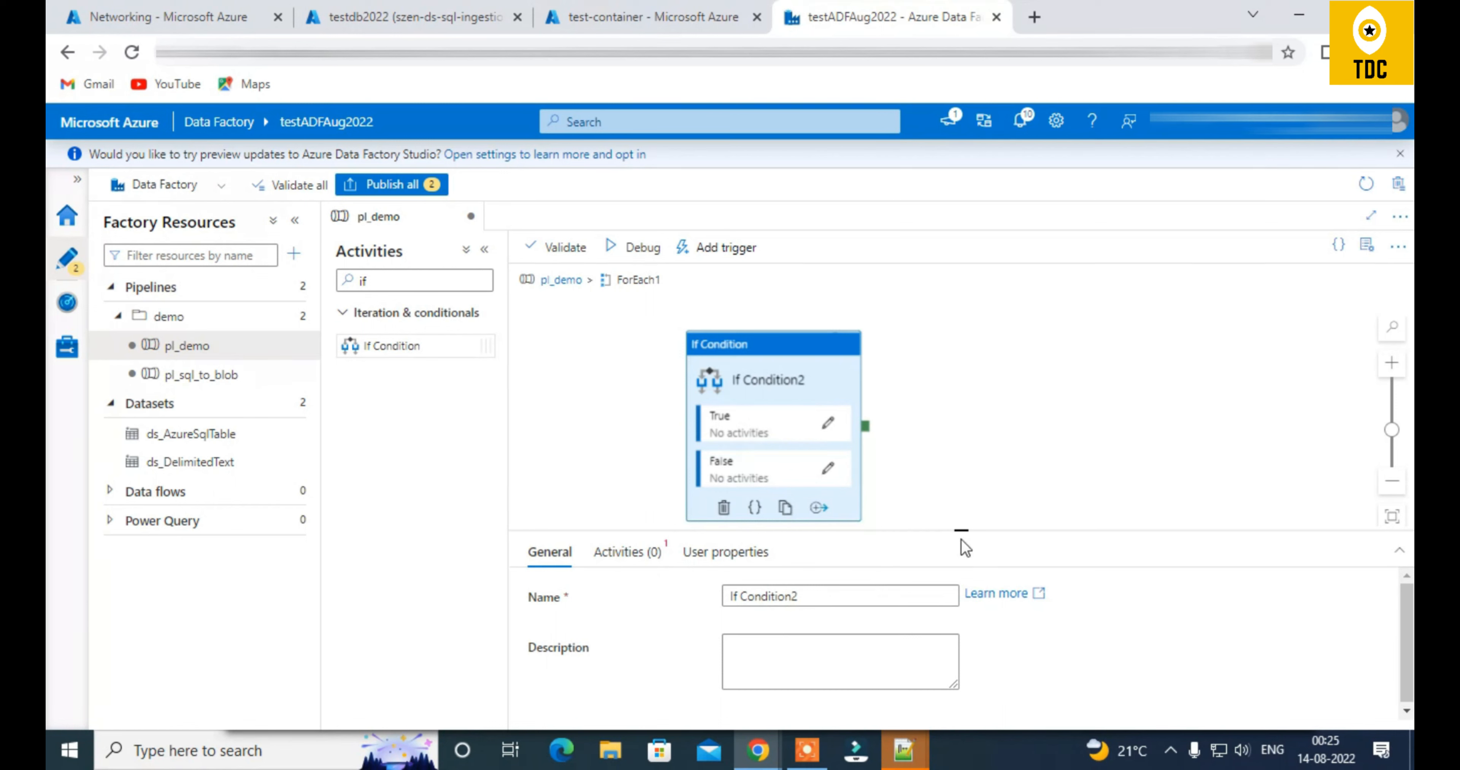
Return to the pl_demo pipeline and reopen the inner activities of ForEach1
drag(962, 533, 962, 605)
click(559, 280)
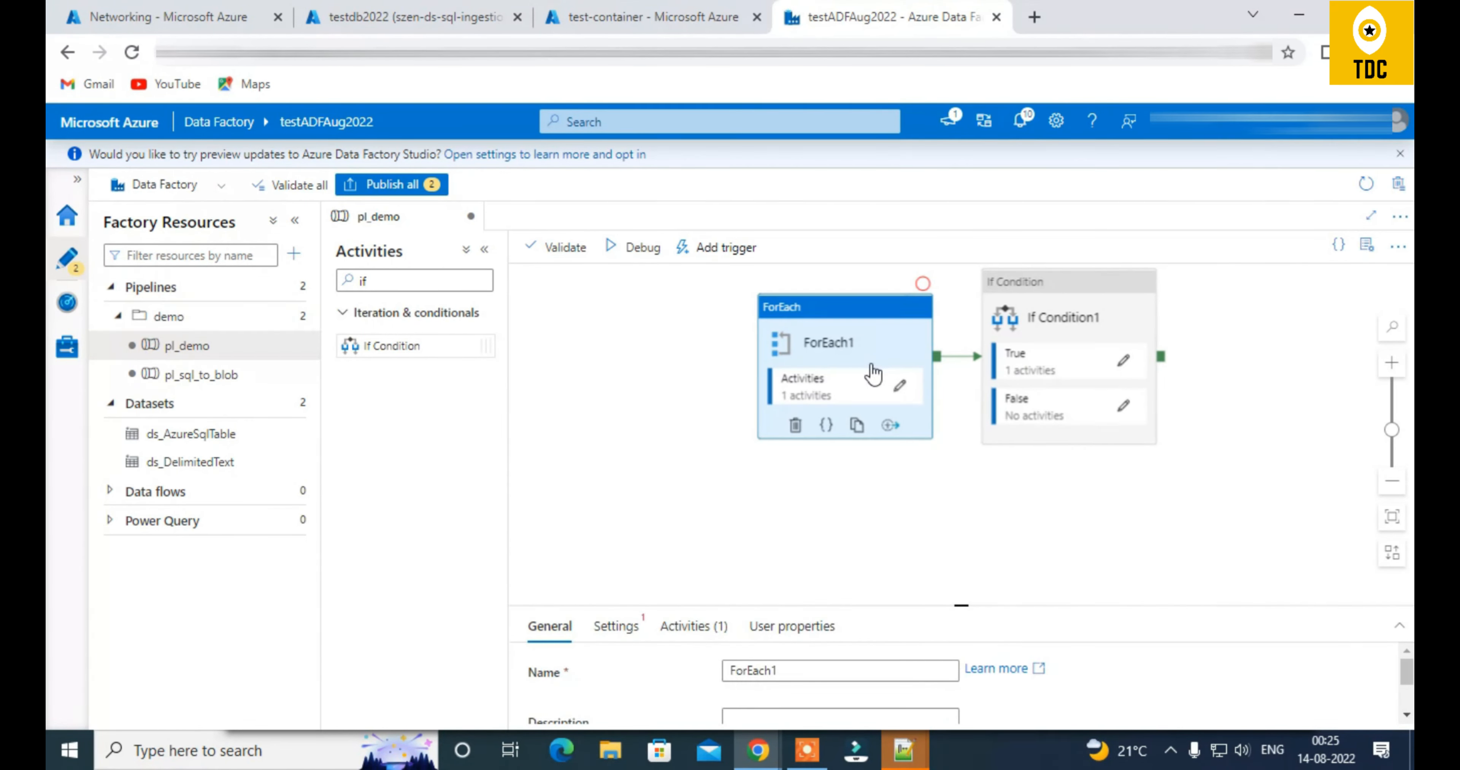
click(900, 386)
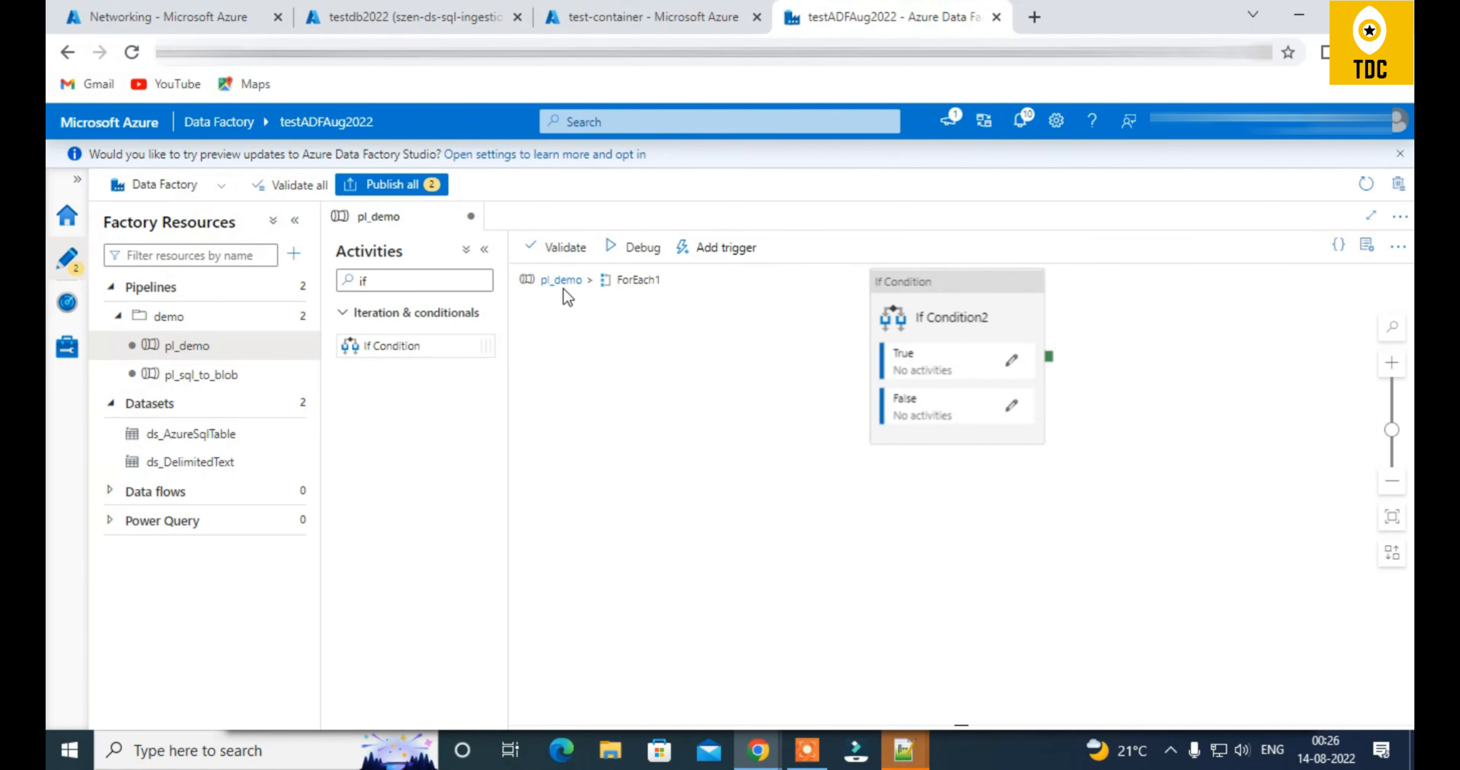
Replace the If Condition activity inside ForEach1 with an Execute Pipeline activity
drag(457, 283, 319, 269)
text(ex)
drag(420, 412, 865, 371)
key(Delete)
Set pl_sql_to_blob as the invoked pipeline in the Execute Pipeline activity's settings
drag(944, 611, 962, 498)
click(639, 520)
click(855, 562)
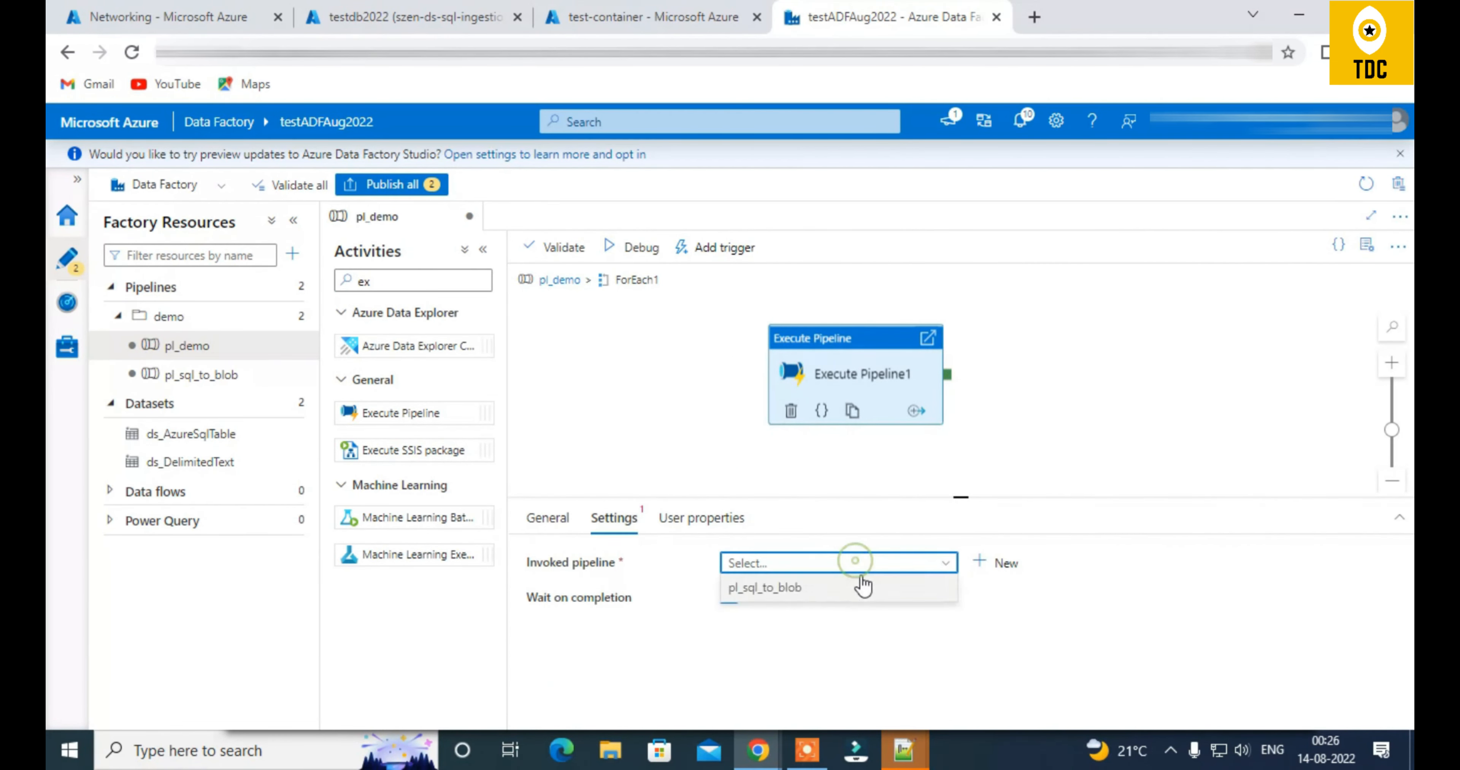
click(842, 589)
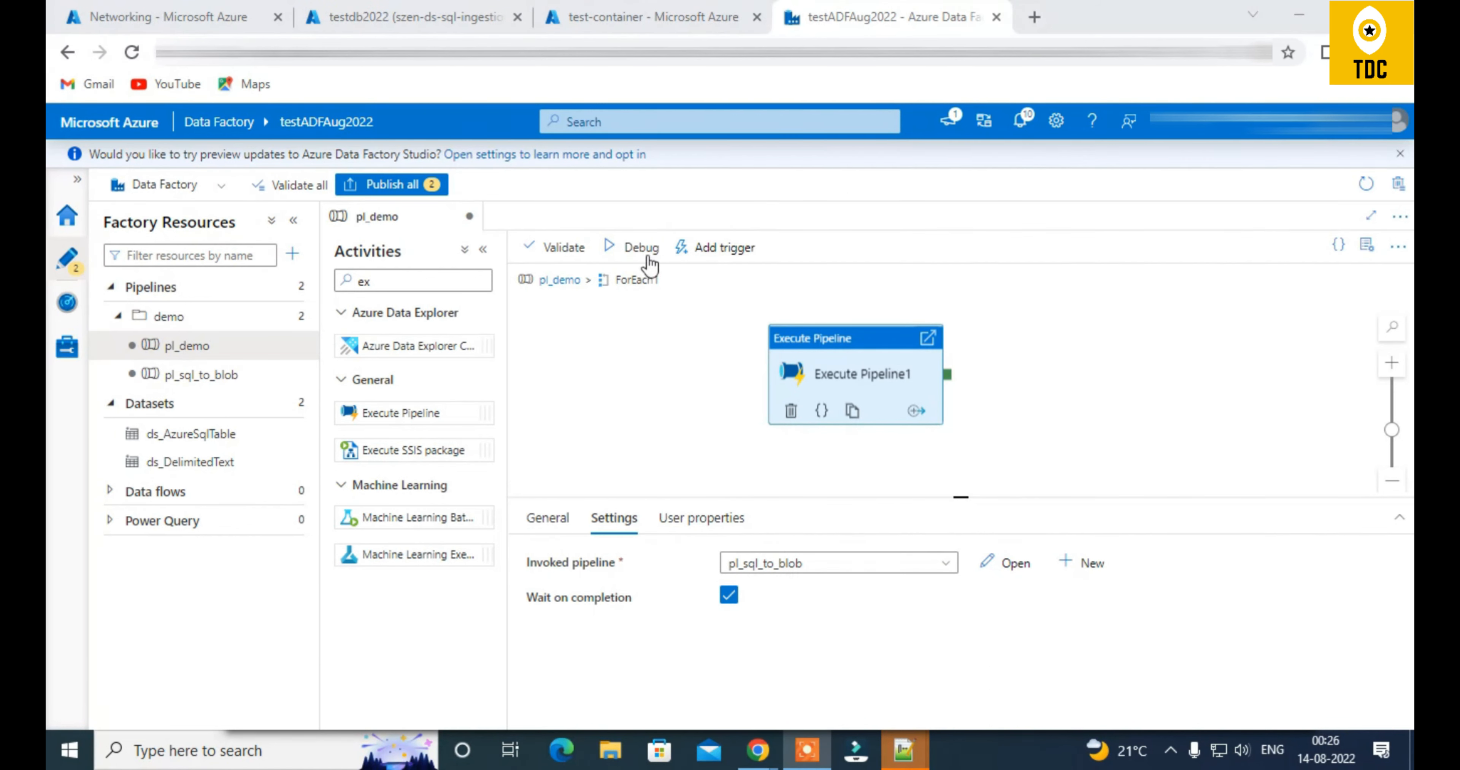
click(682, 253)
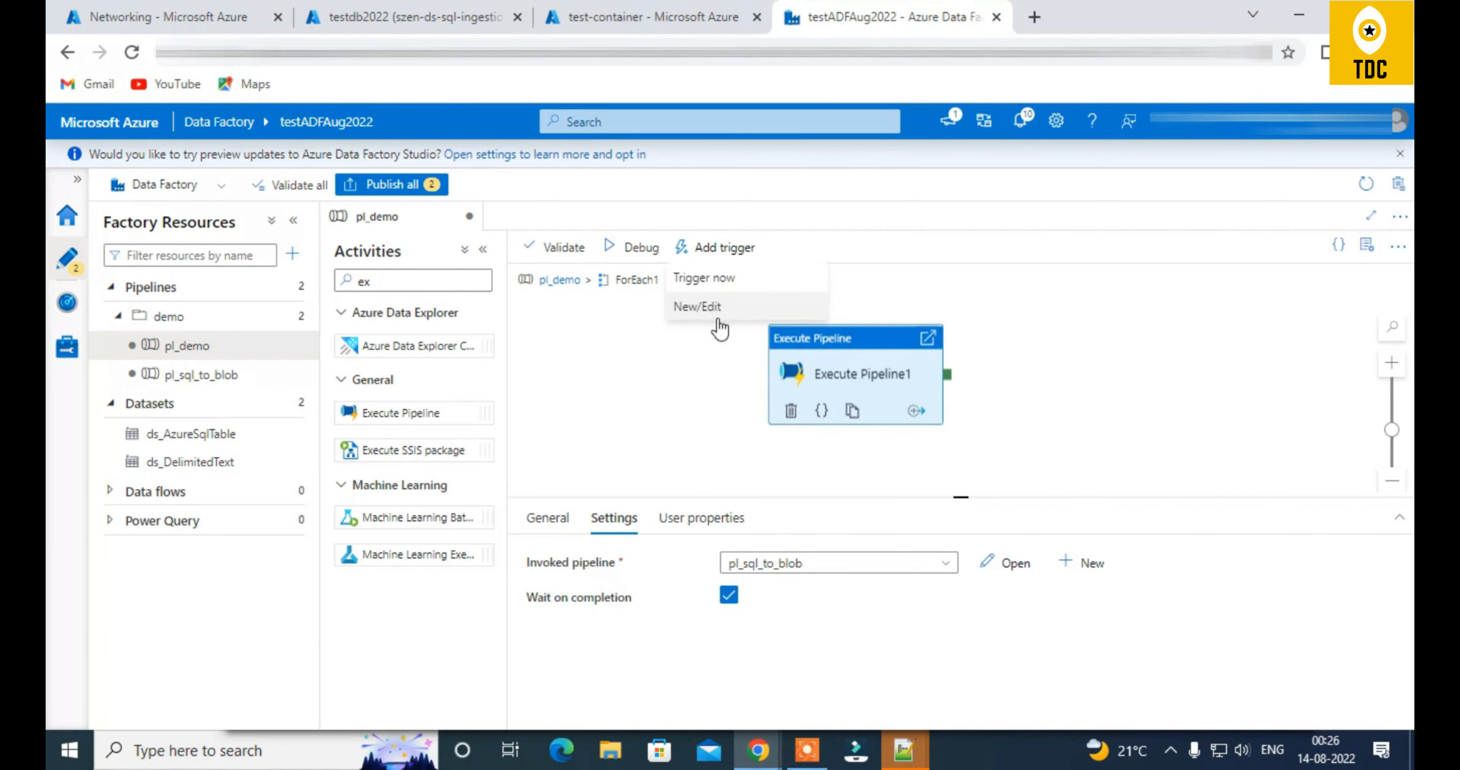
click(689, 312)
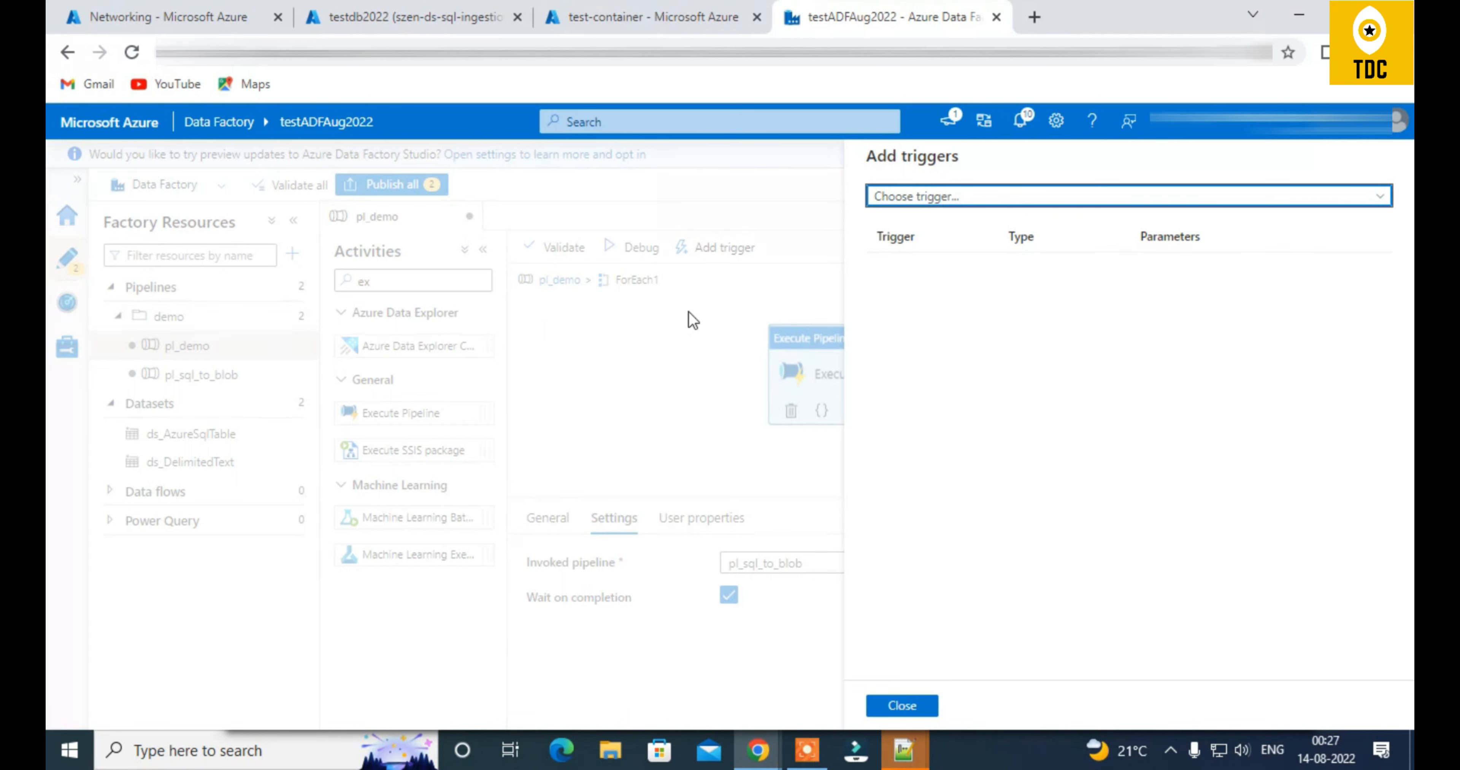
click(900, 707)
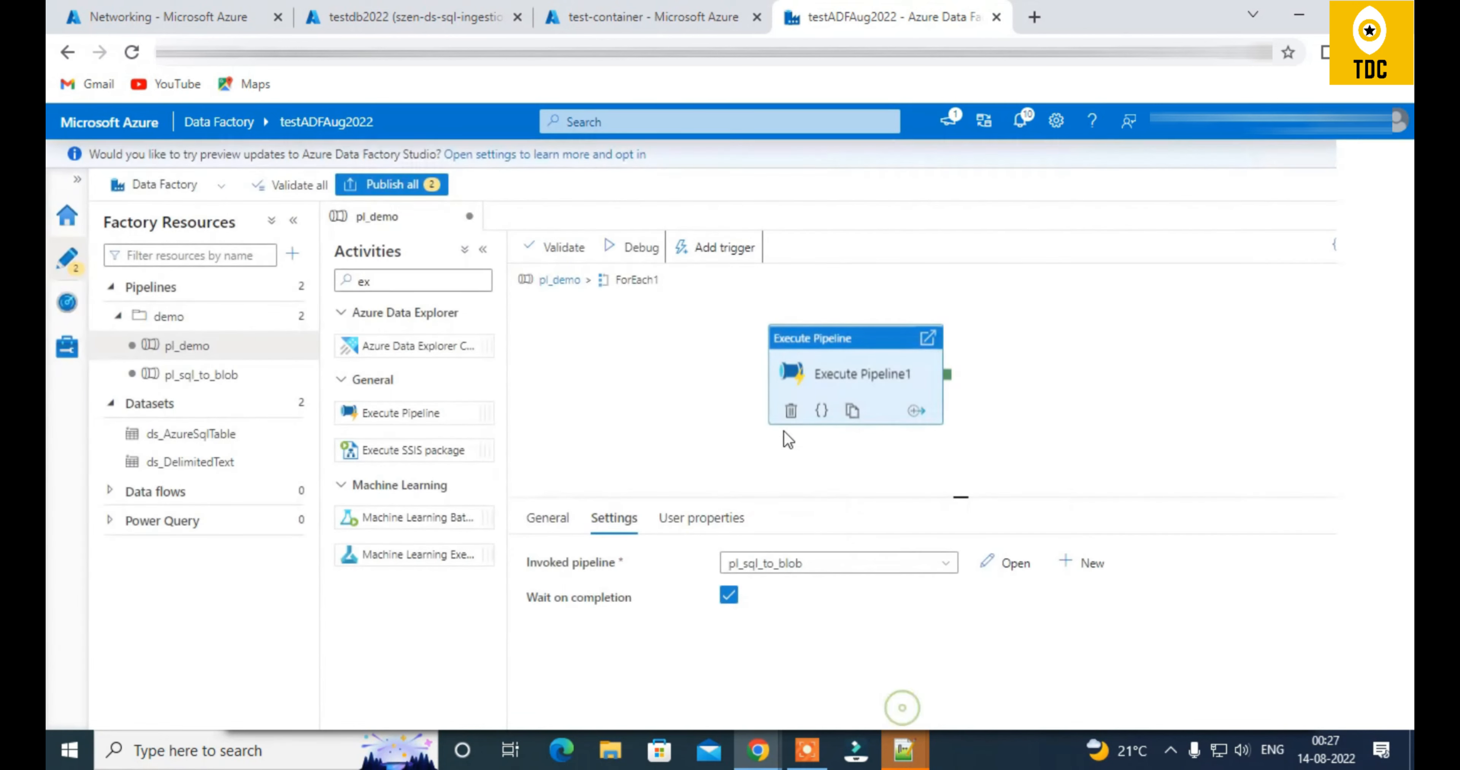
Start a new schedule trigger for pl_demo and set its recurrence to every 2 minutes
click(713, 252)
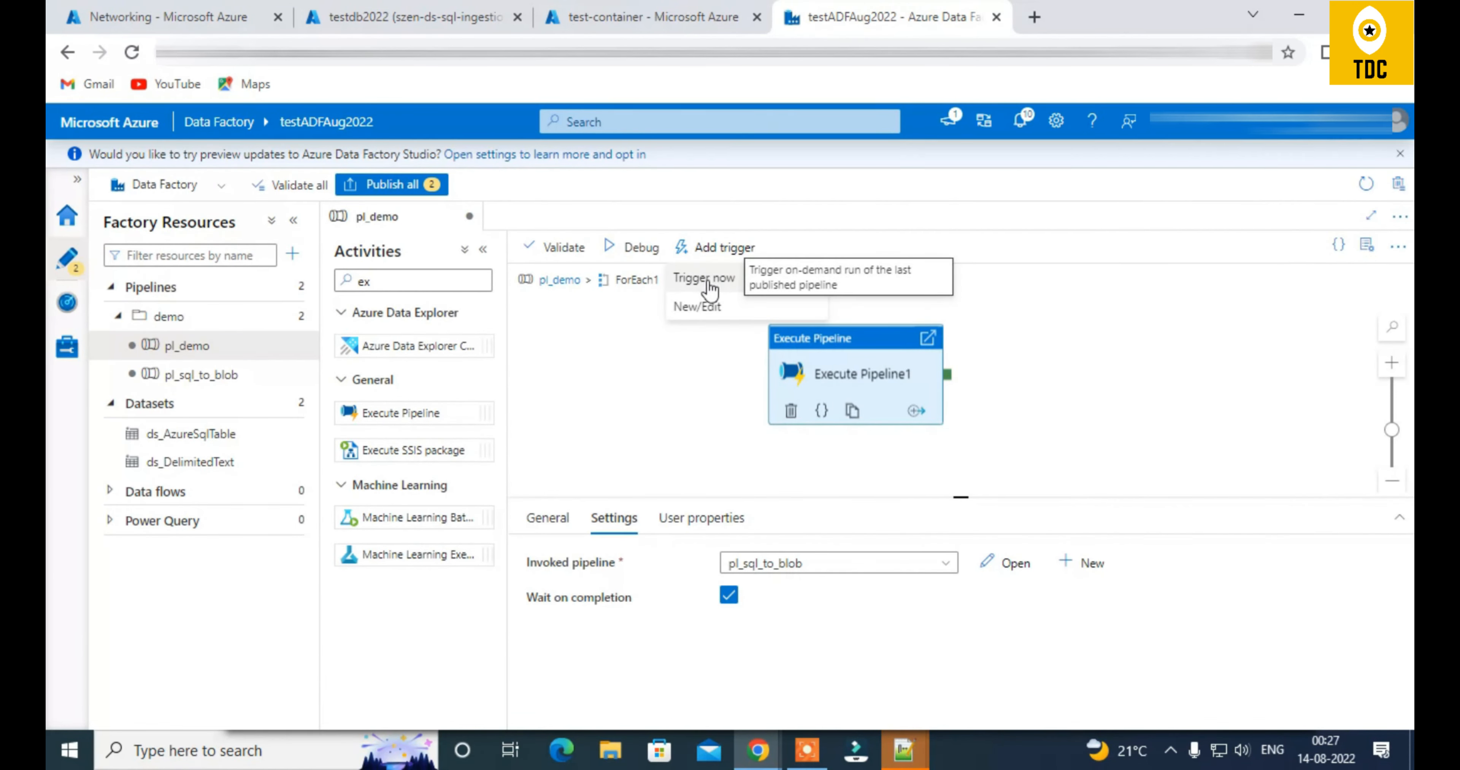
click(700, 307)
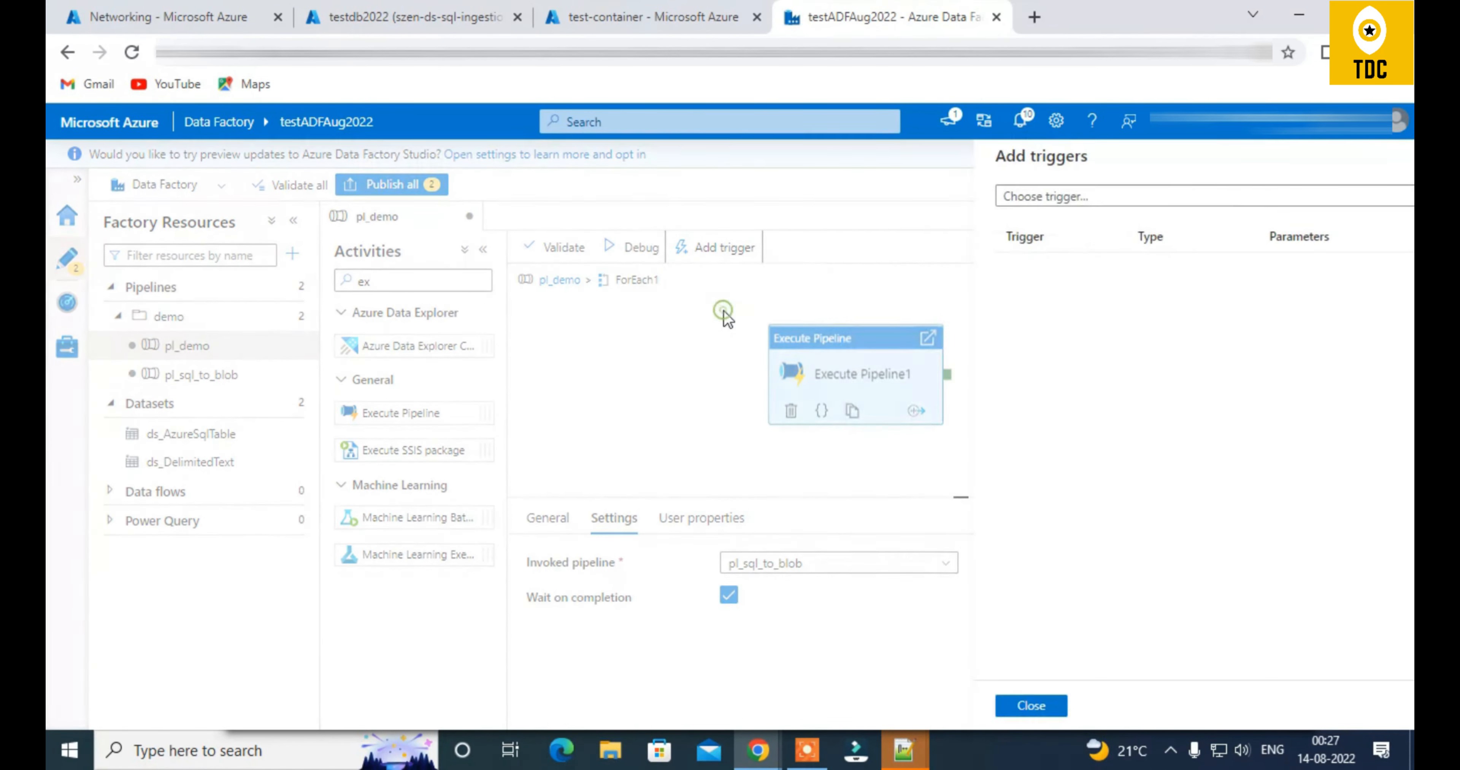
click(952, 198)
click(963, 251)
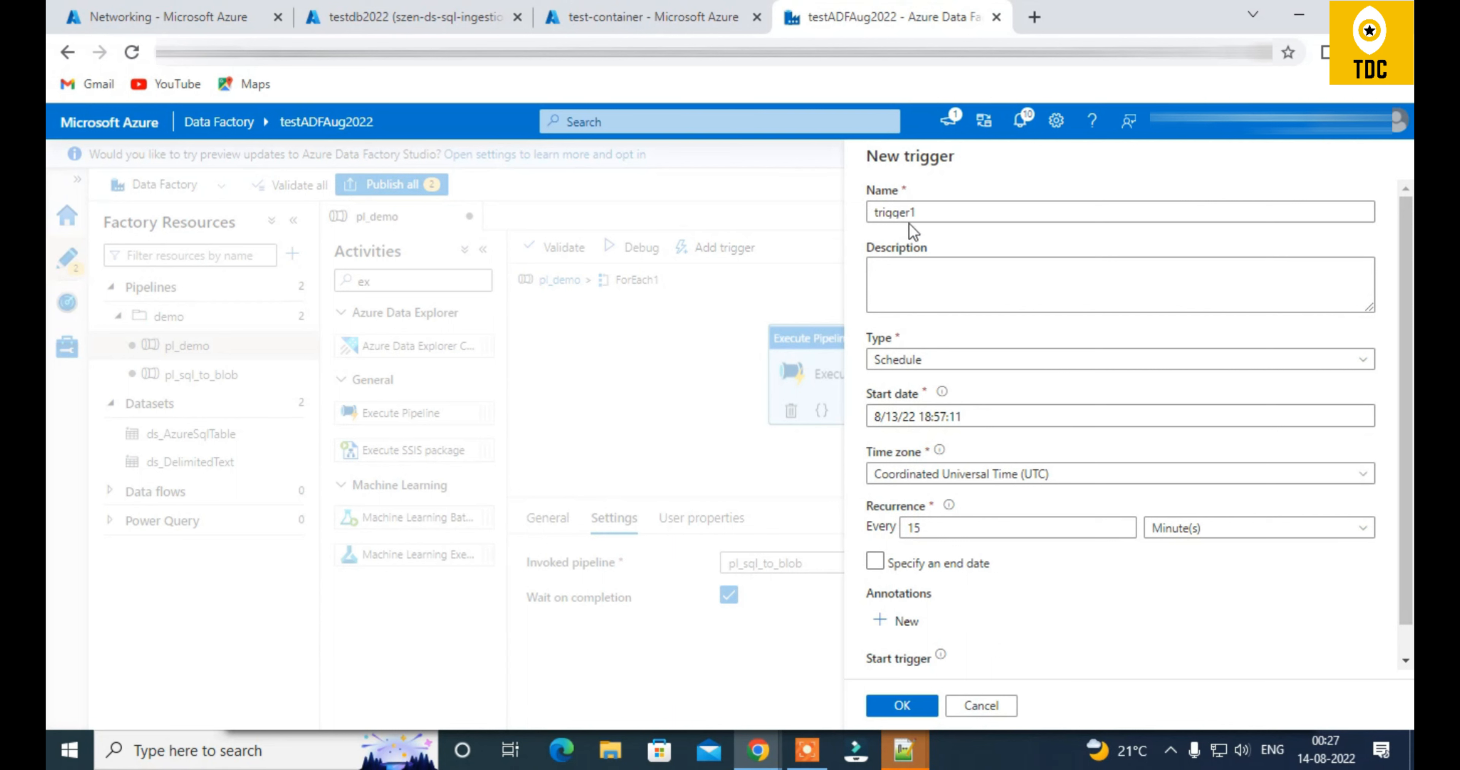
click(1074, 534)
click(1199, 529)
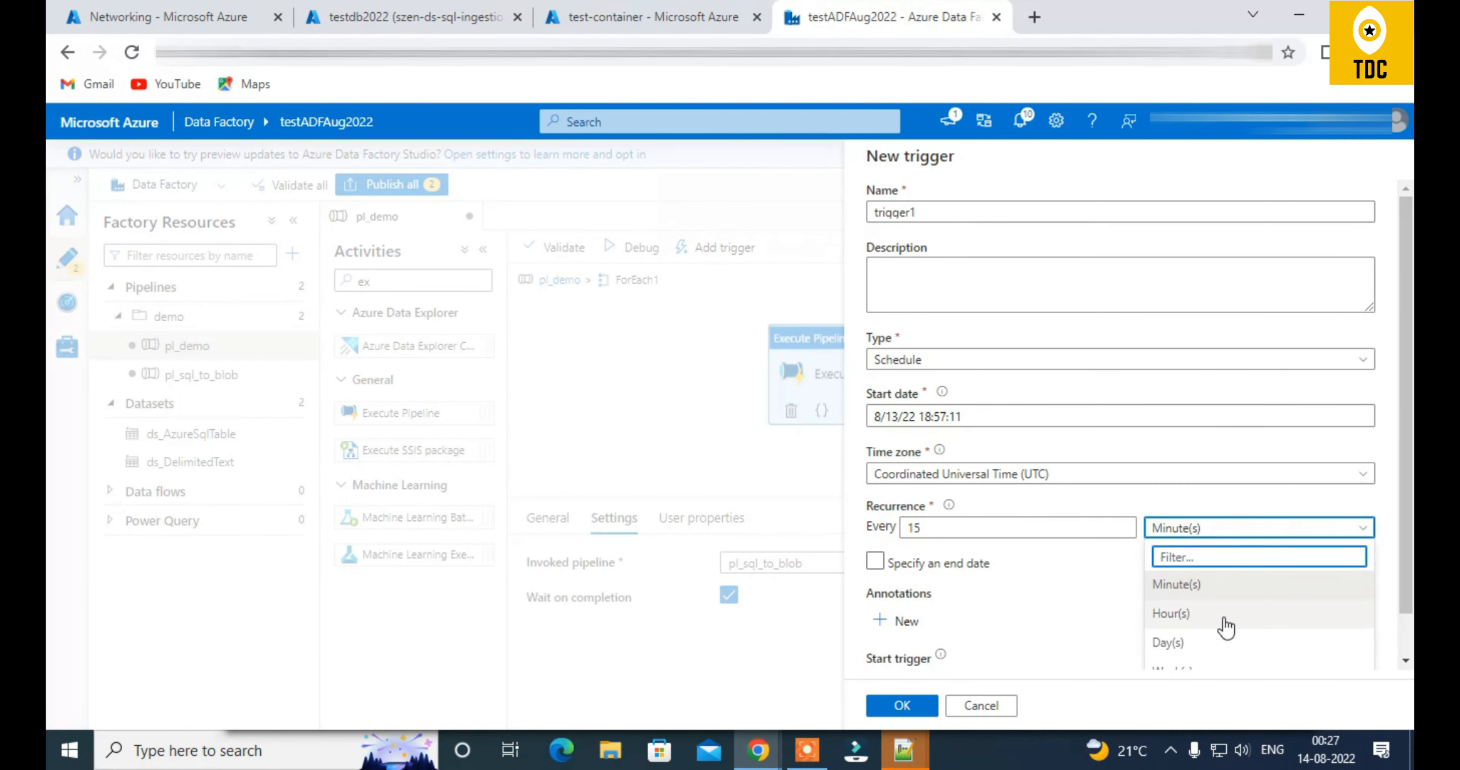
scroll(1232, 619, down, 1)
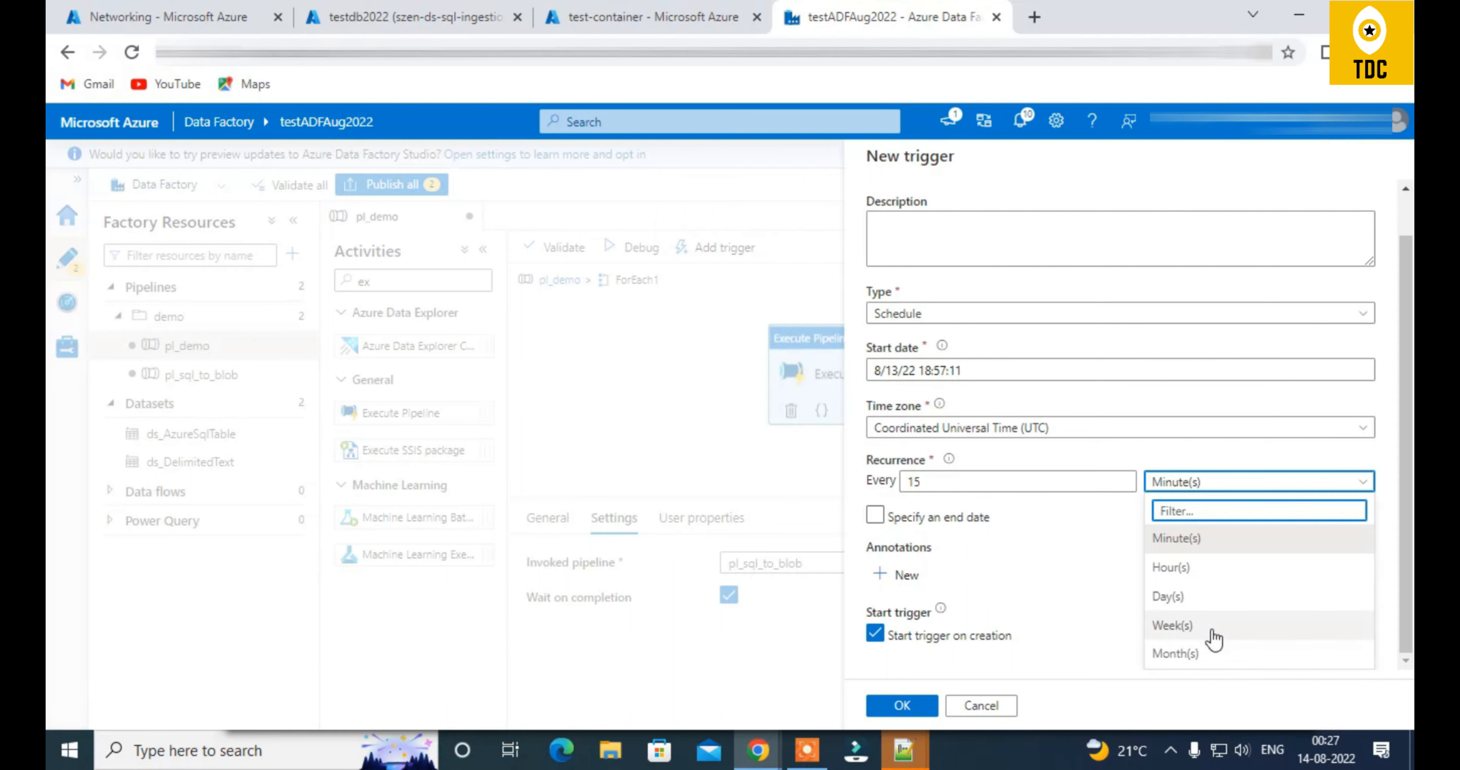
click(977, 485)
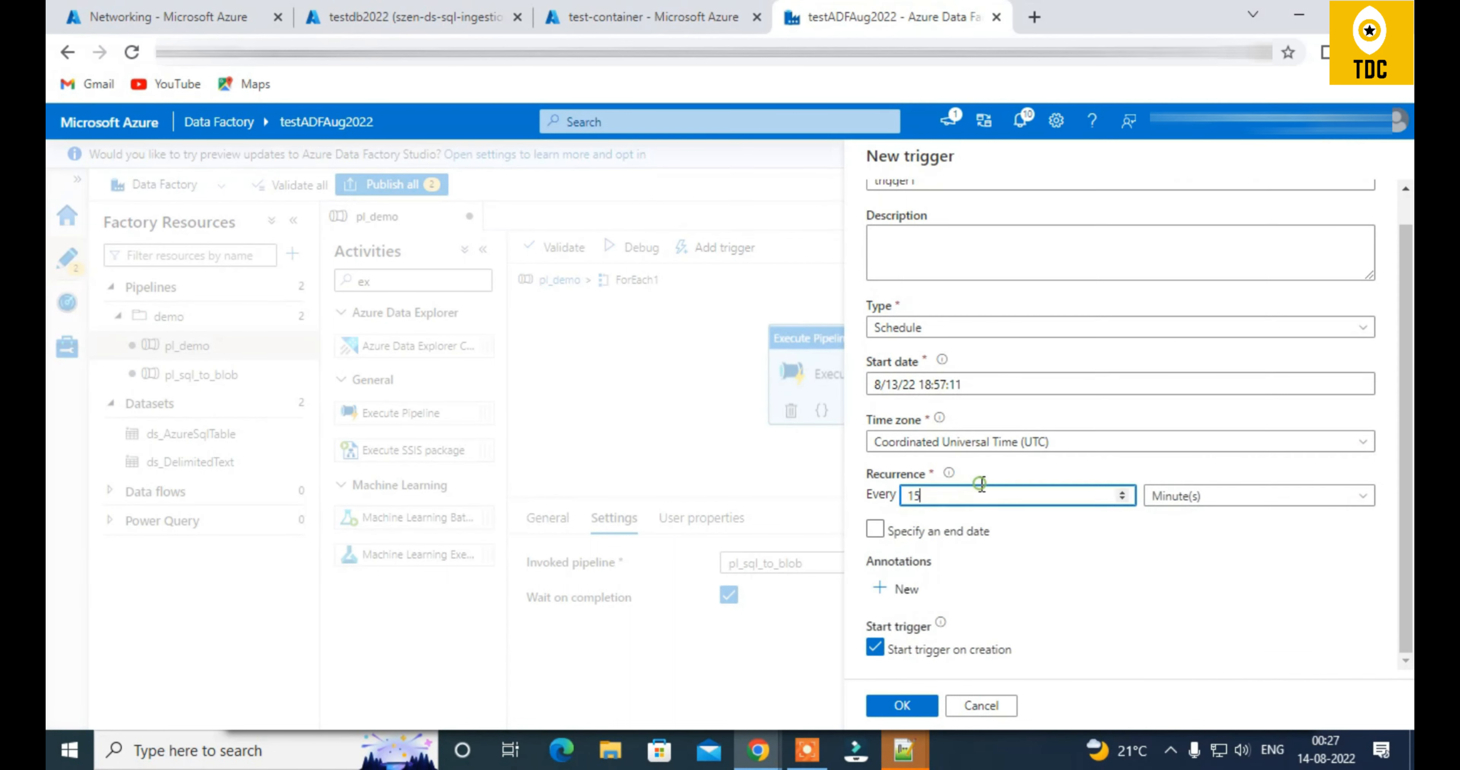
double_click(966, 495)
click(1223, 498)
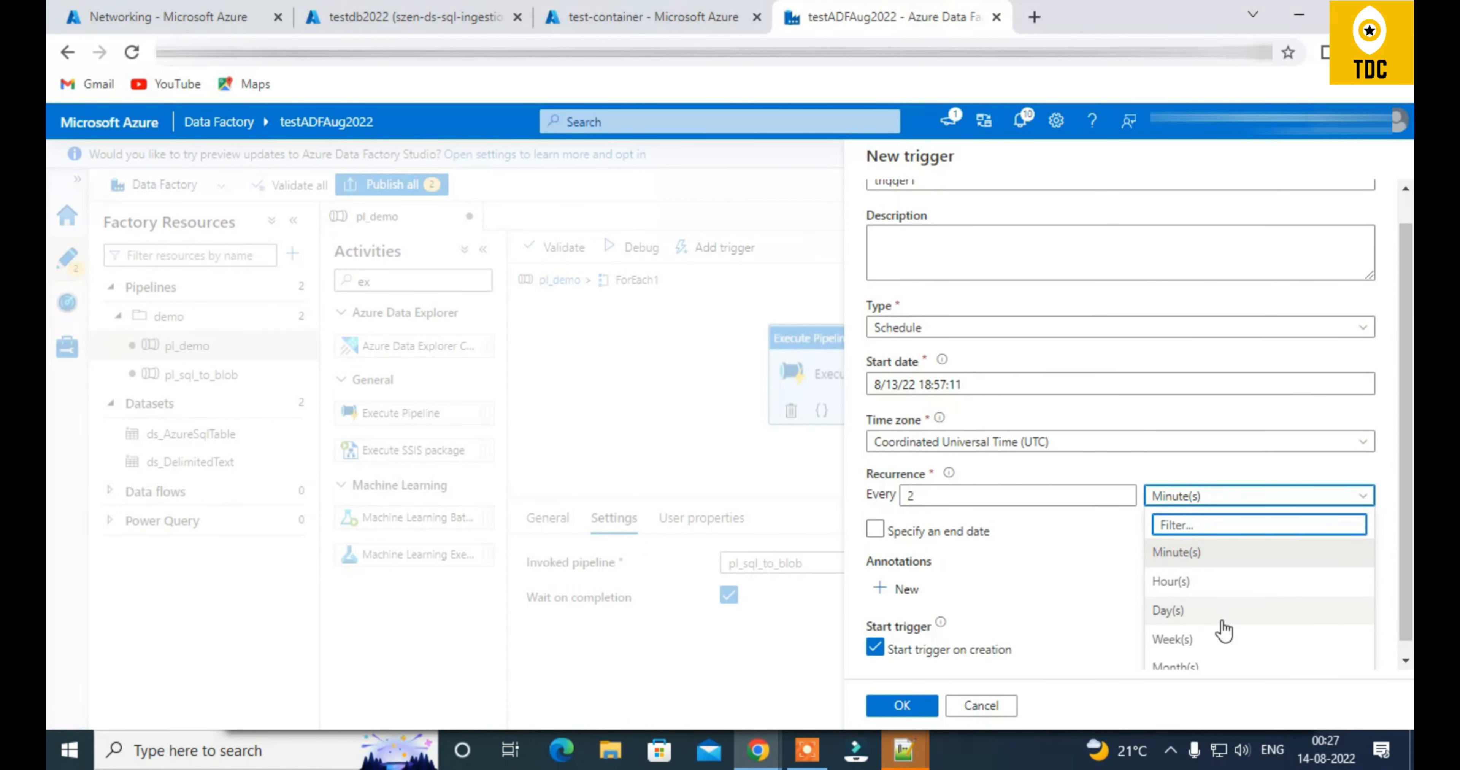
Examine the time zone and trigger type choices for the new trigger without changing them
click(1051, 444)
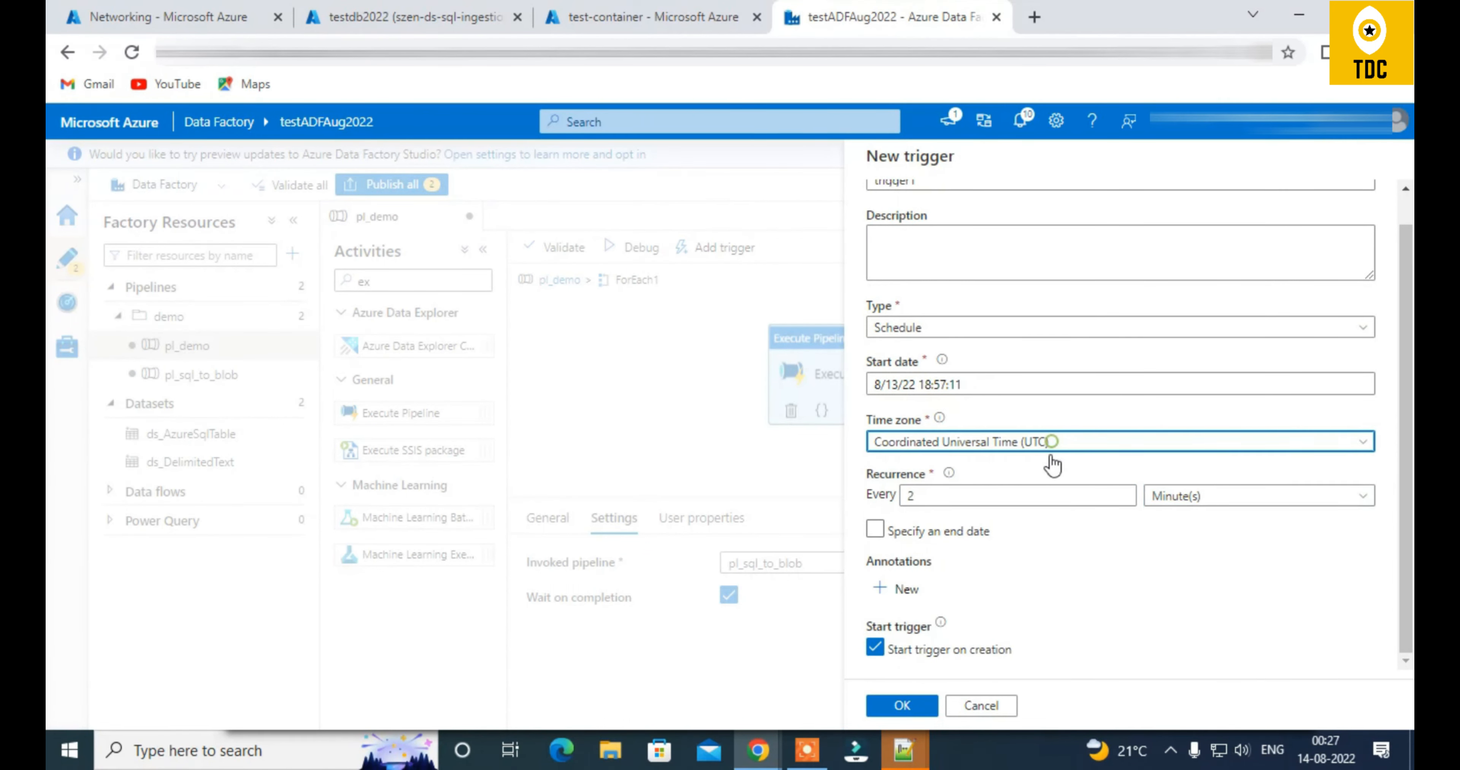
scroll(1059, 580, down, 3)
click(1018, 310)
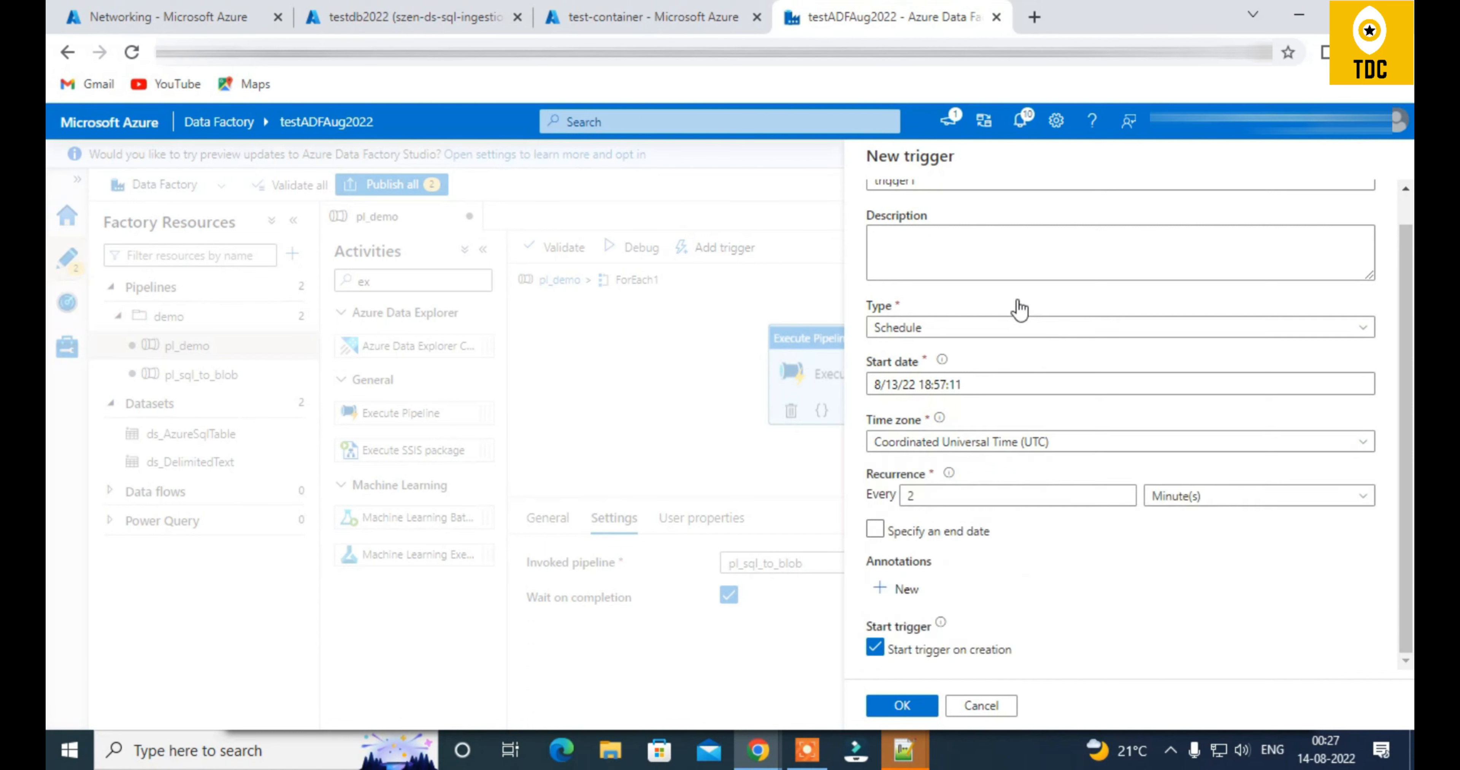
scroll(958, 663, up, 1)
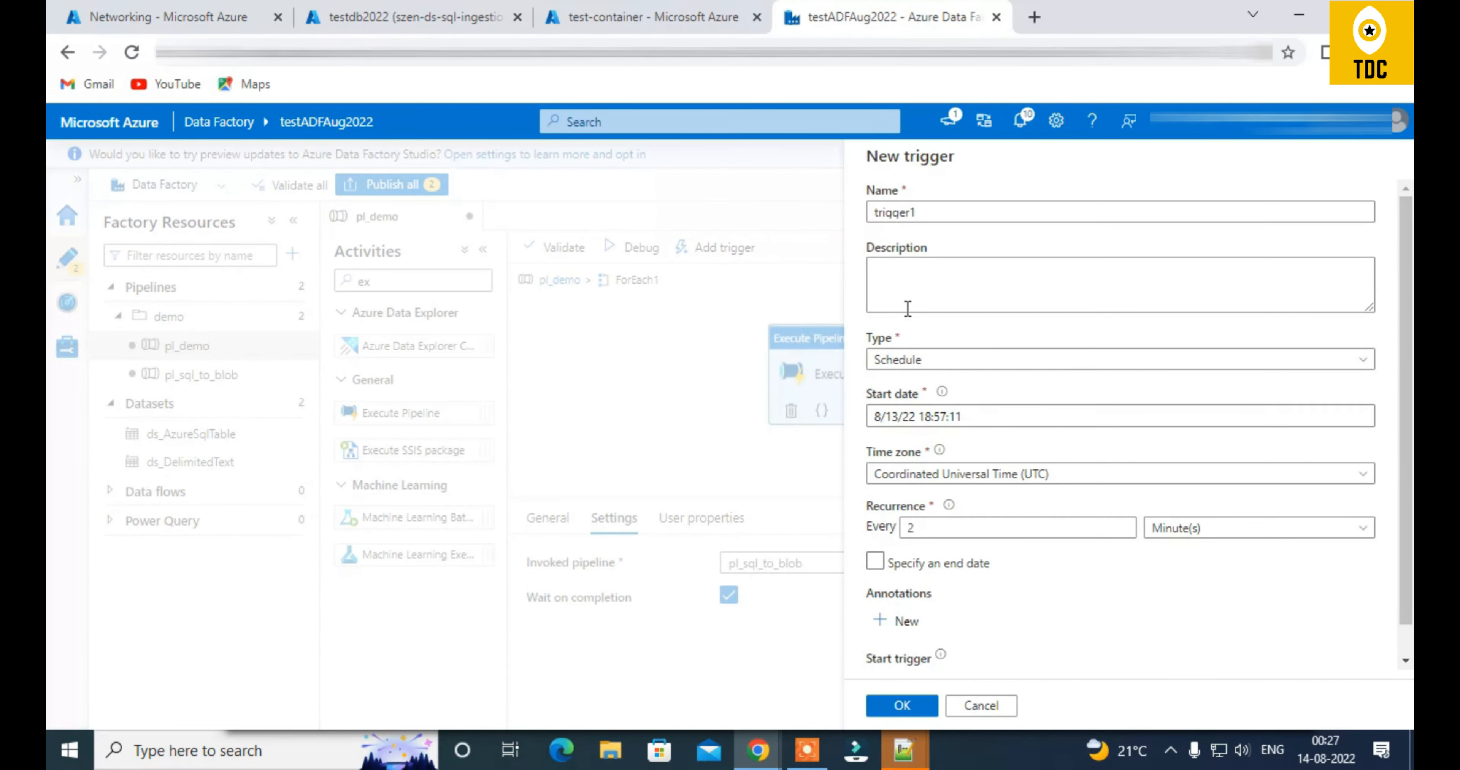
click(981, 359)
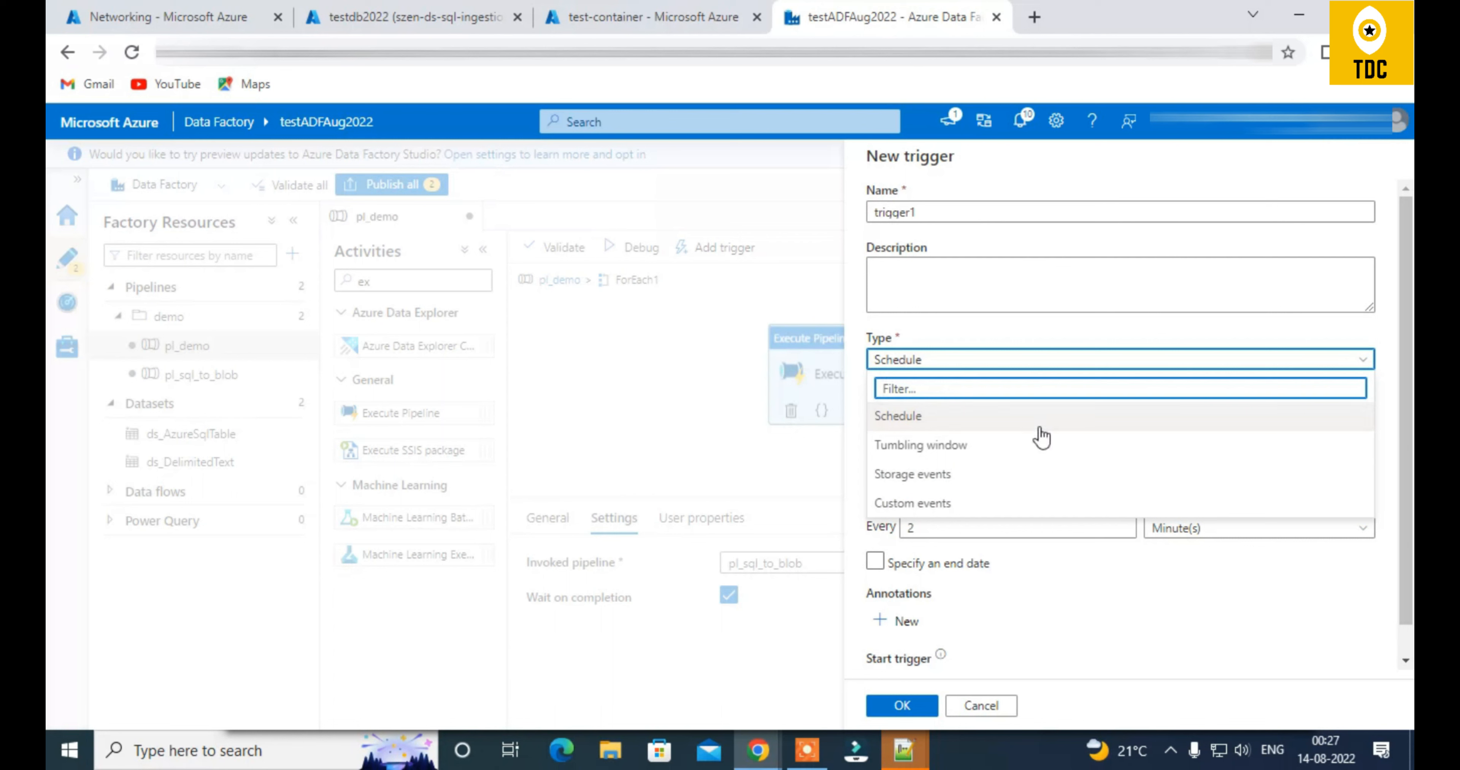
click(942, 326)
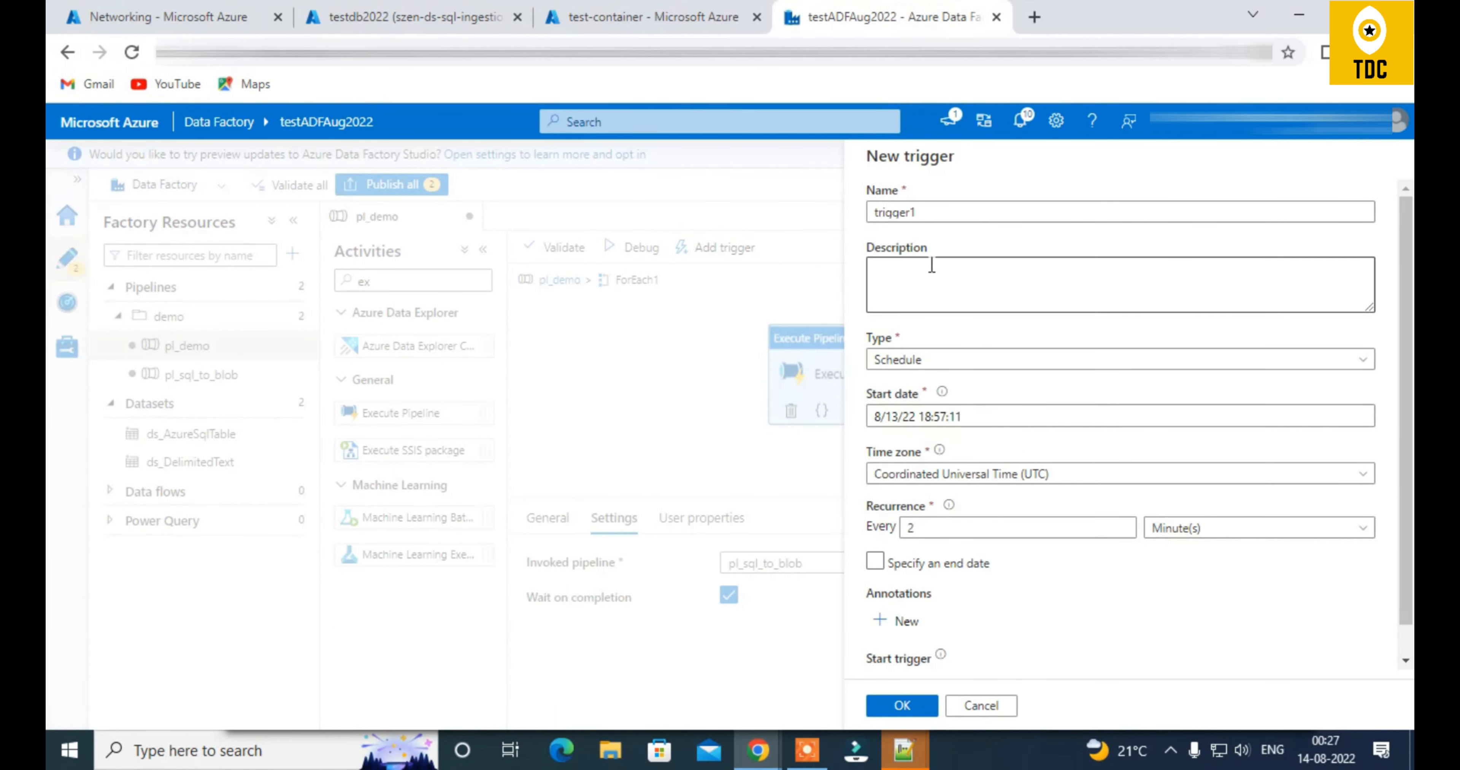
Toggle the option to start the trigger on creation, and accept the trigger's definition
scroll(1002, 591, down, 1)
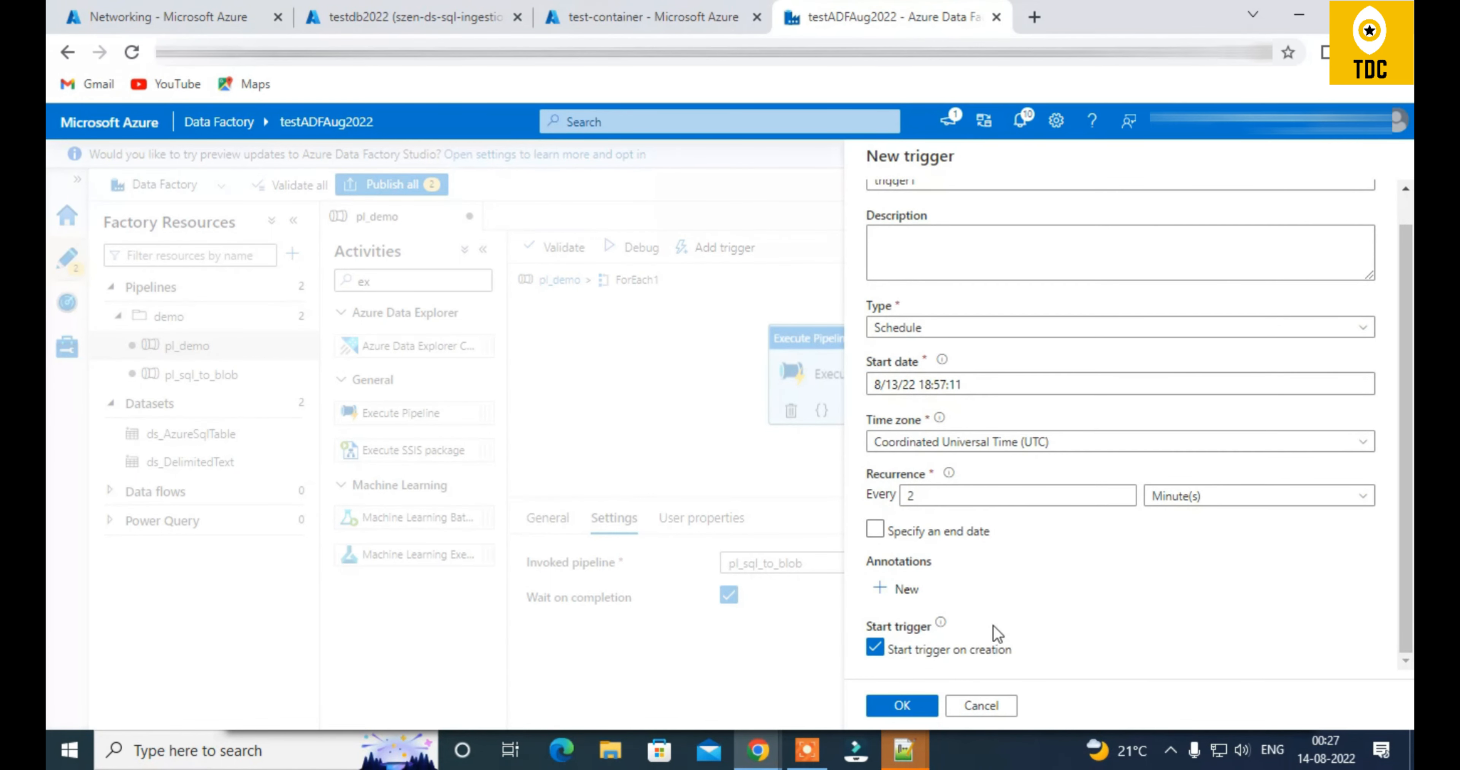
click(882, 538)
click(874, 651)
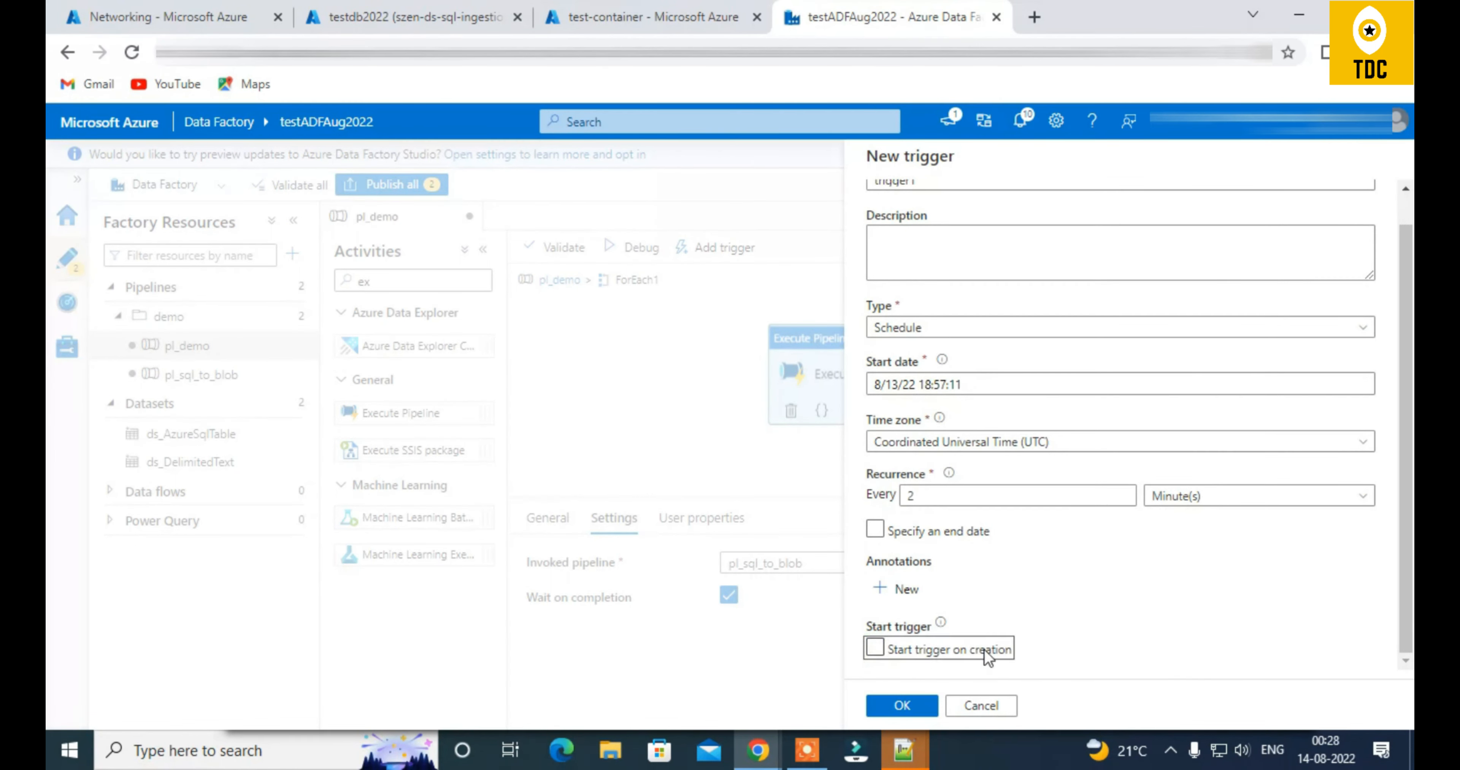
click(873, 652)
scroll(1023, 595, up, 1)
click(896, 706)
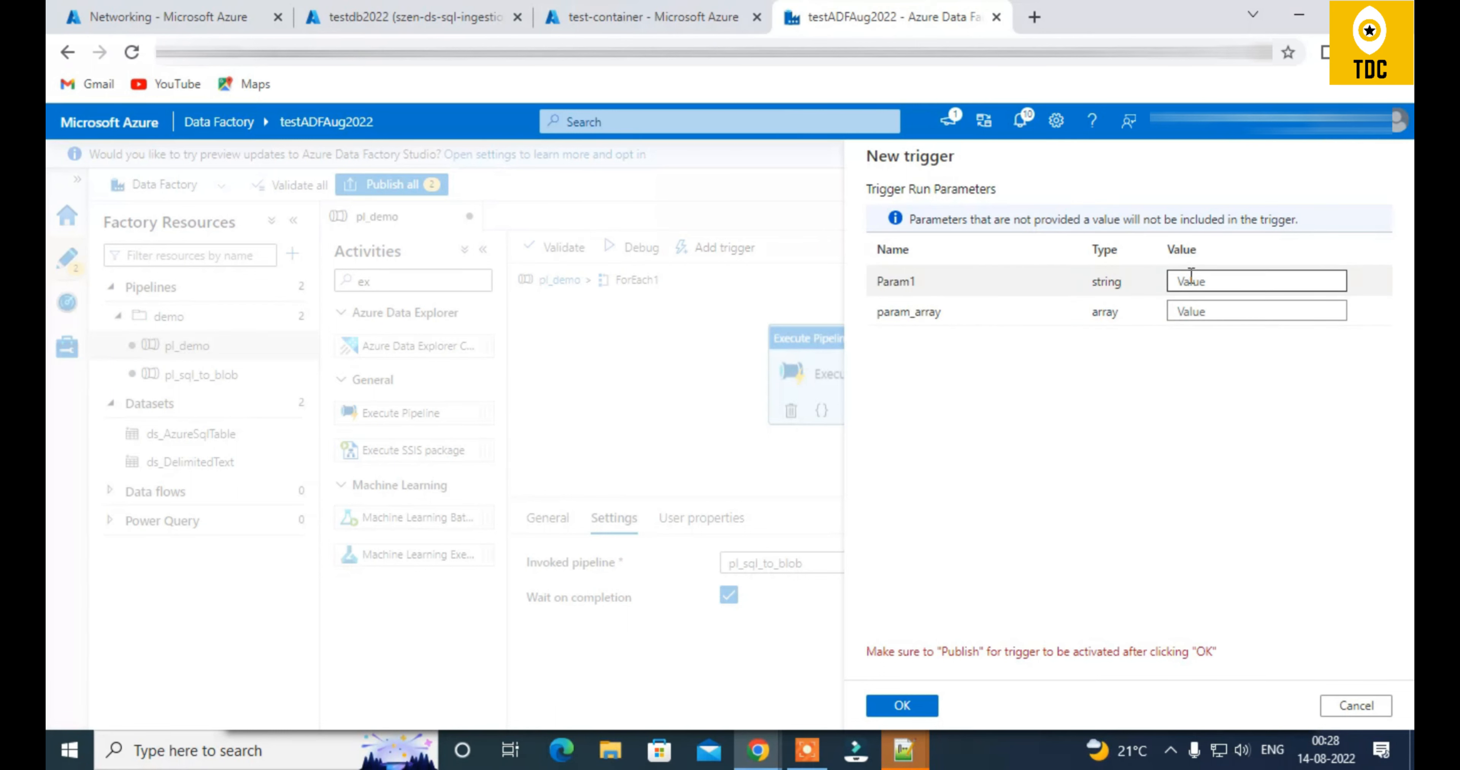
Set the trigger run parameters Param1 to 1 and param_array to ['1'], and create the trigger
click(1247, 282)
text(1)
click(1299, 314)
text([)
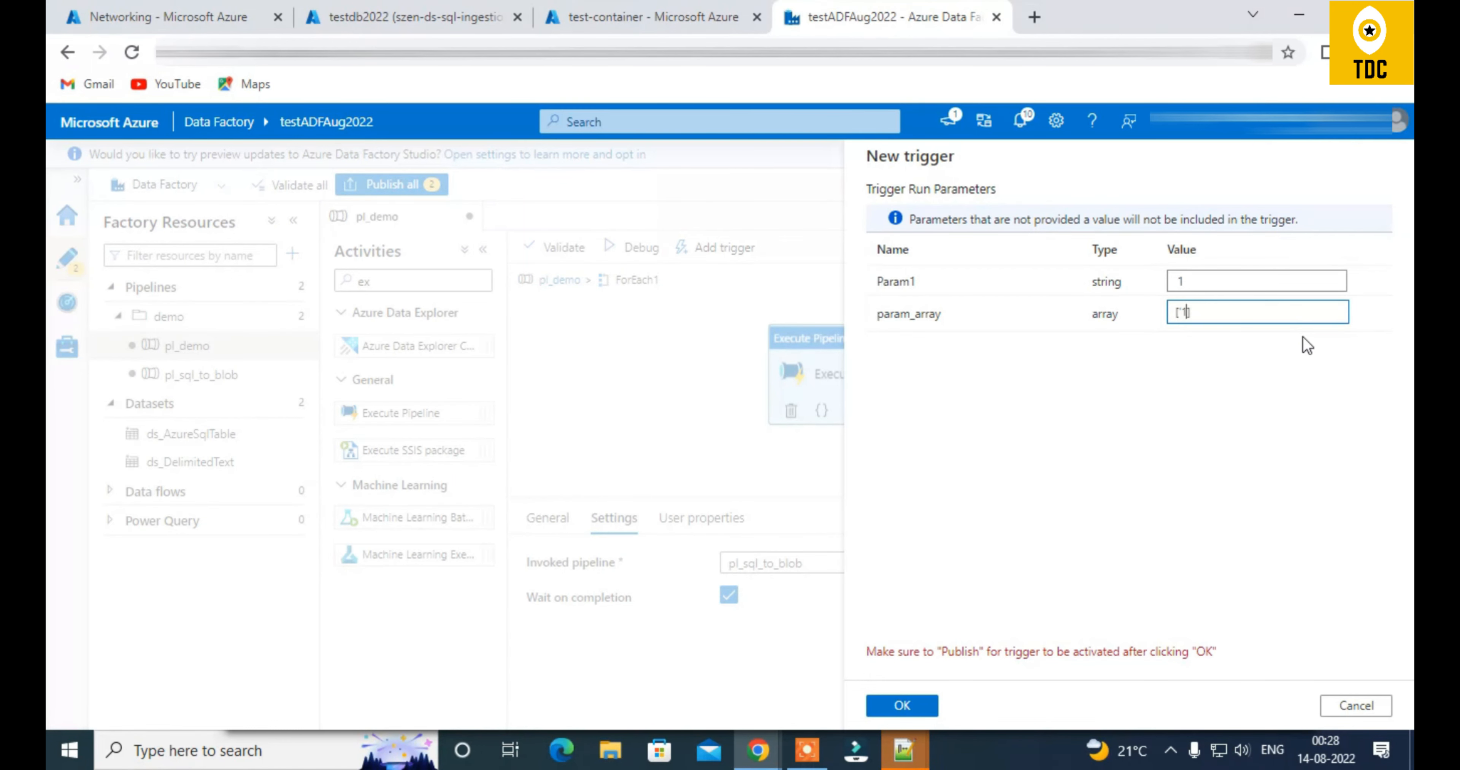
click(904, 706)
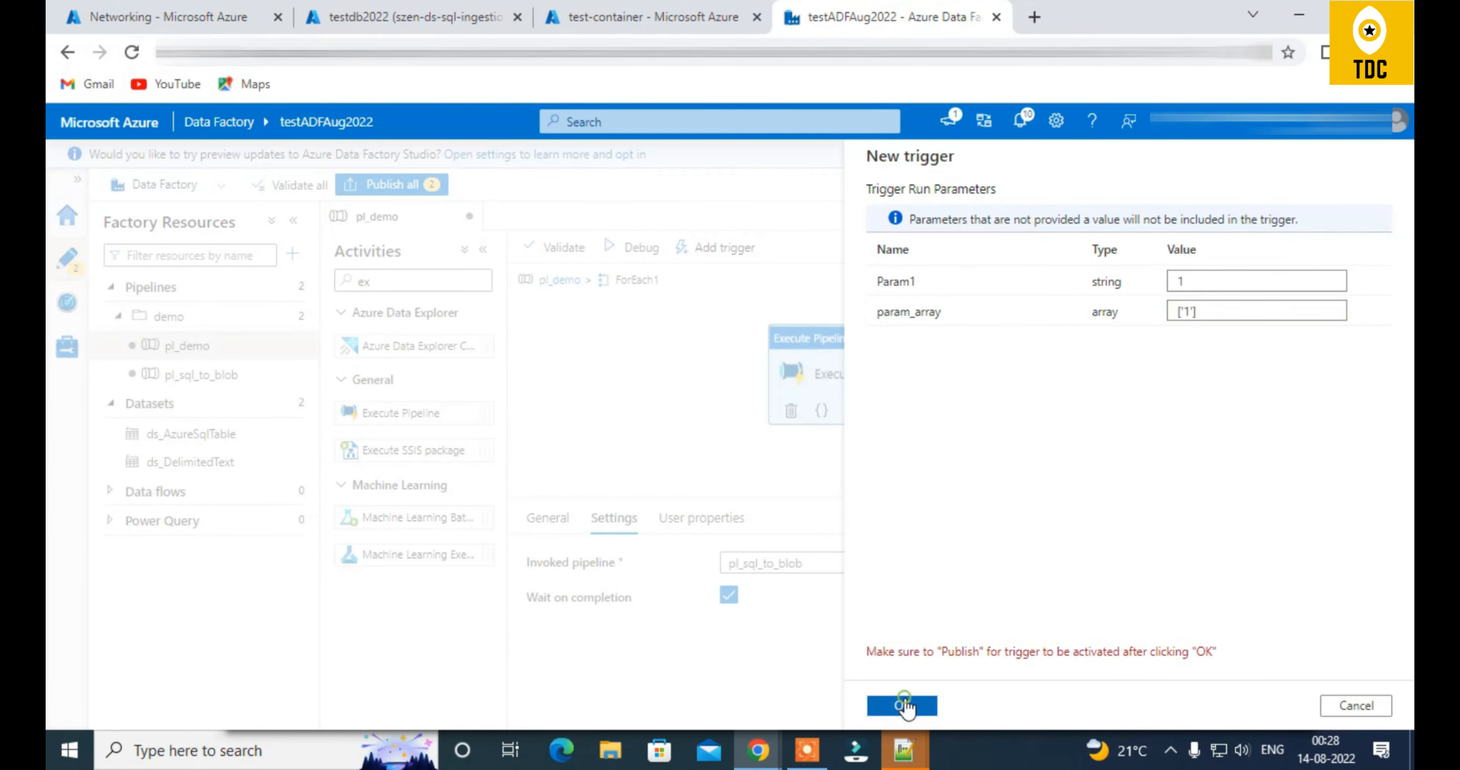
Reopen trigger1 from the pipeline's trigger list, review its recurrence and status, and close it unchanged
click(715, 253)
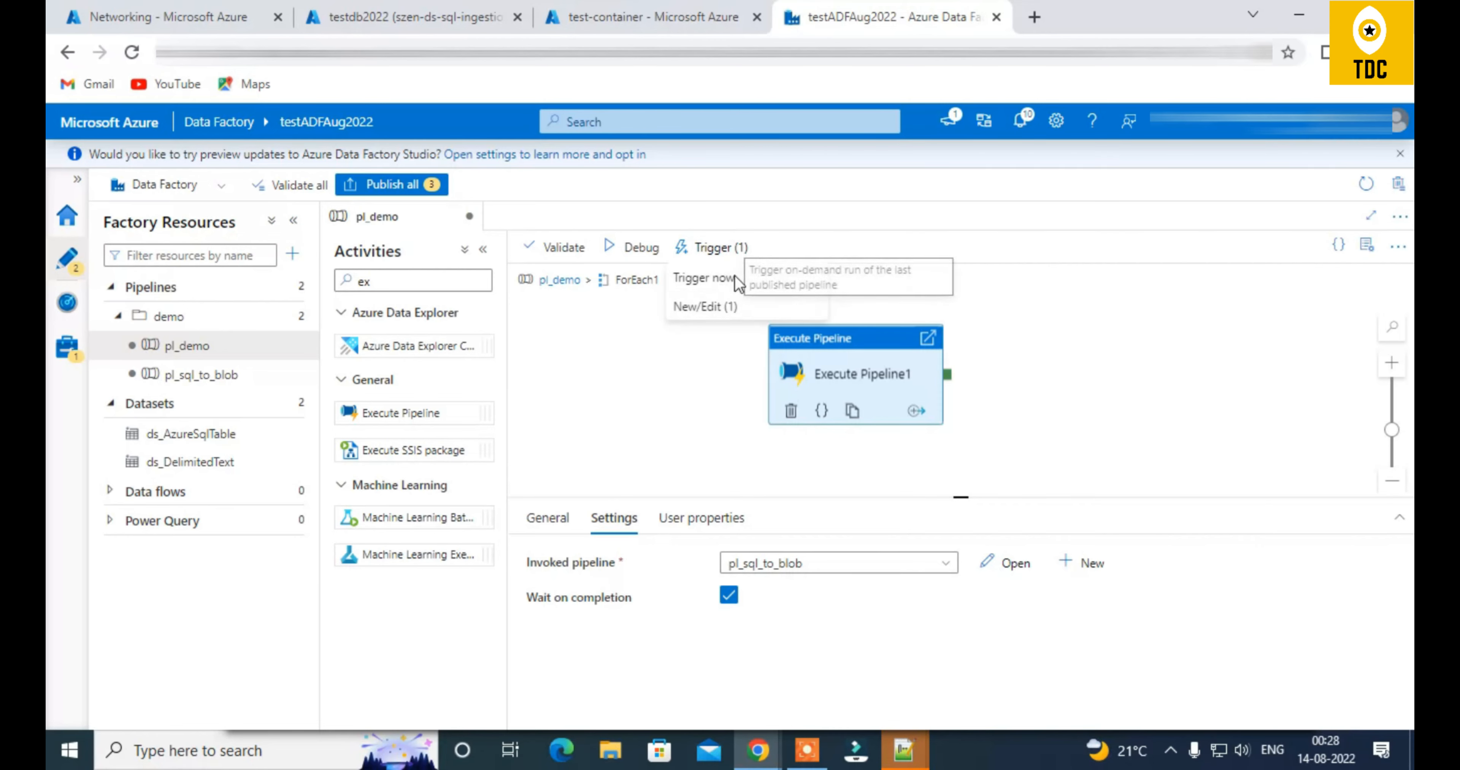
click(732, 299)
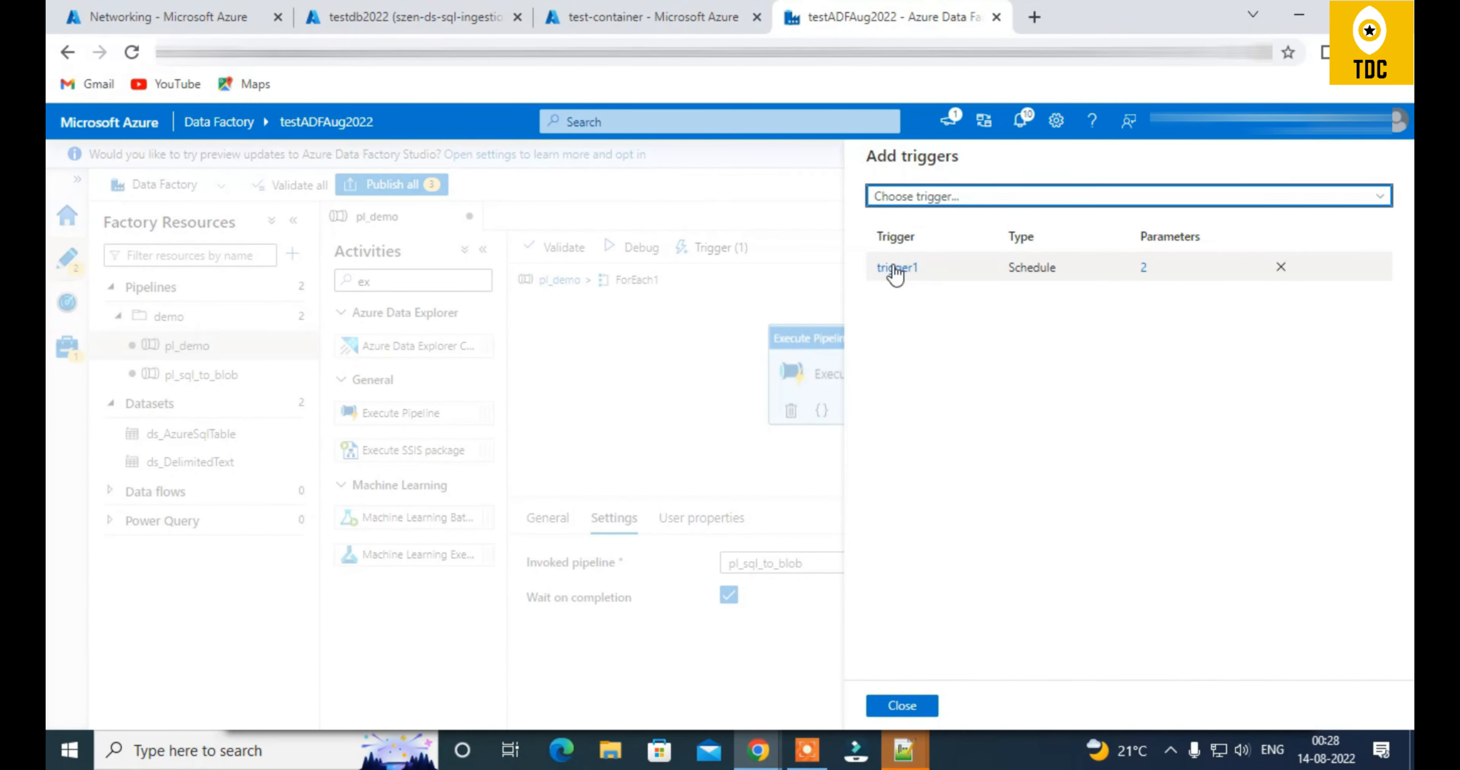
click(902, 271)
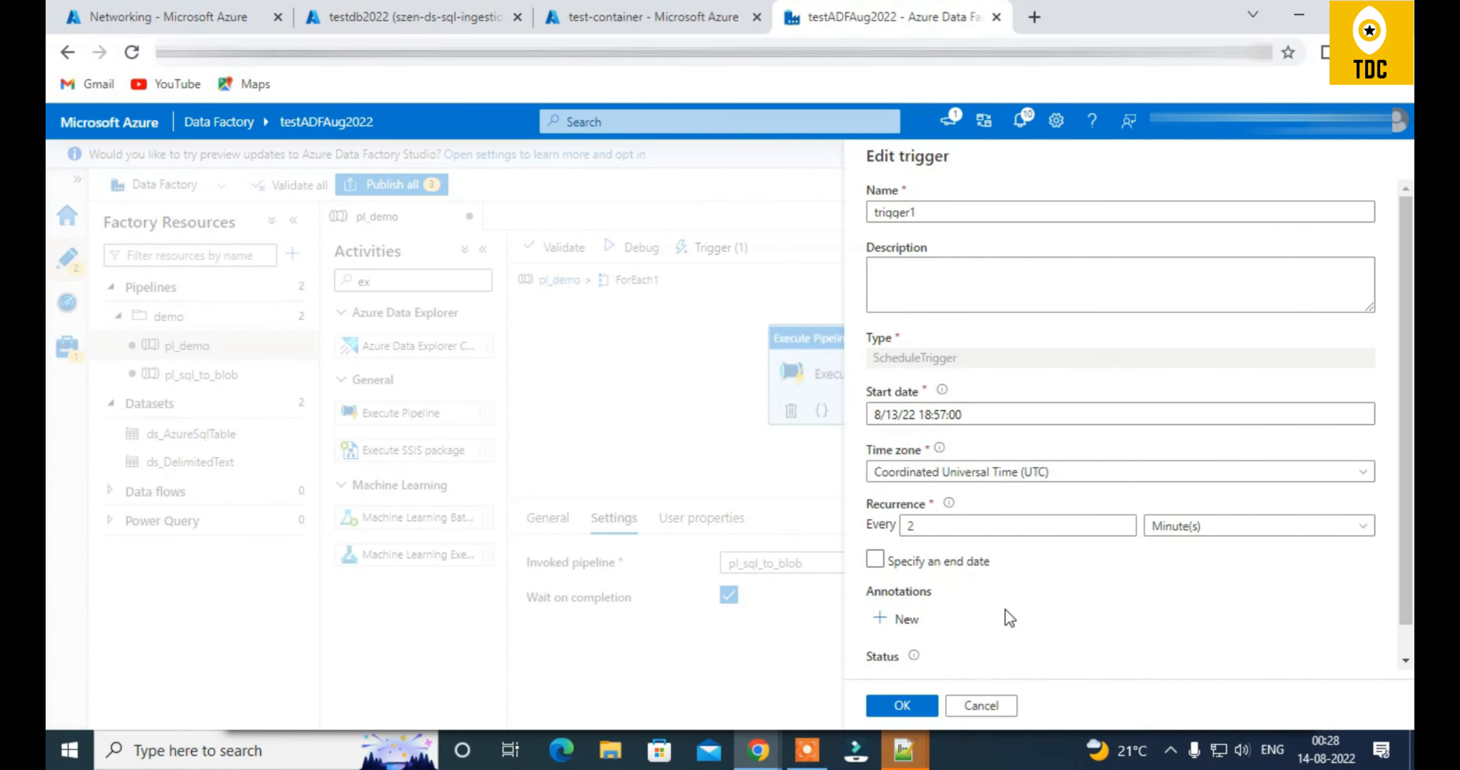
scroll(1005, 610, down, 1)
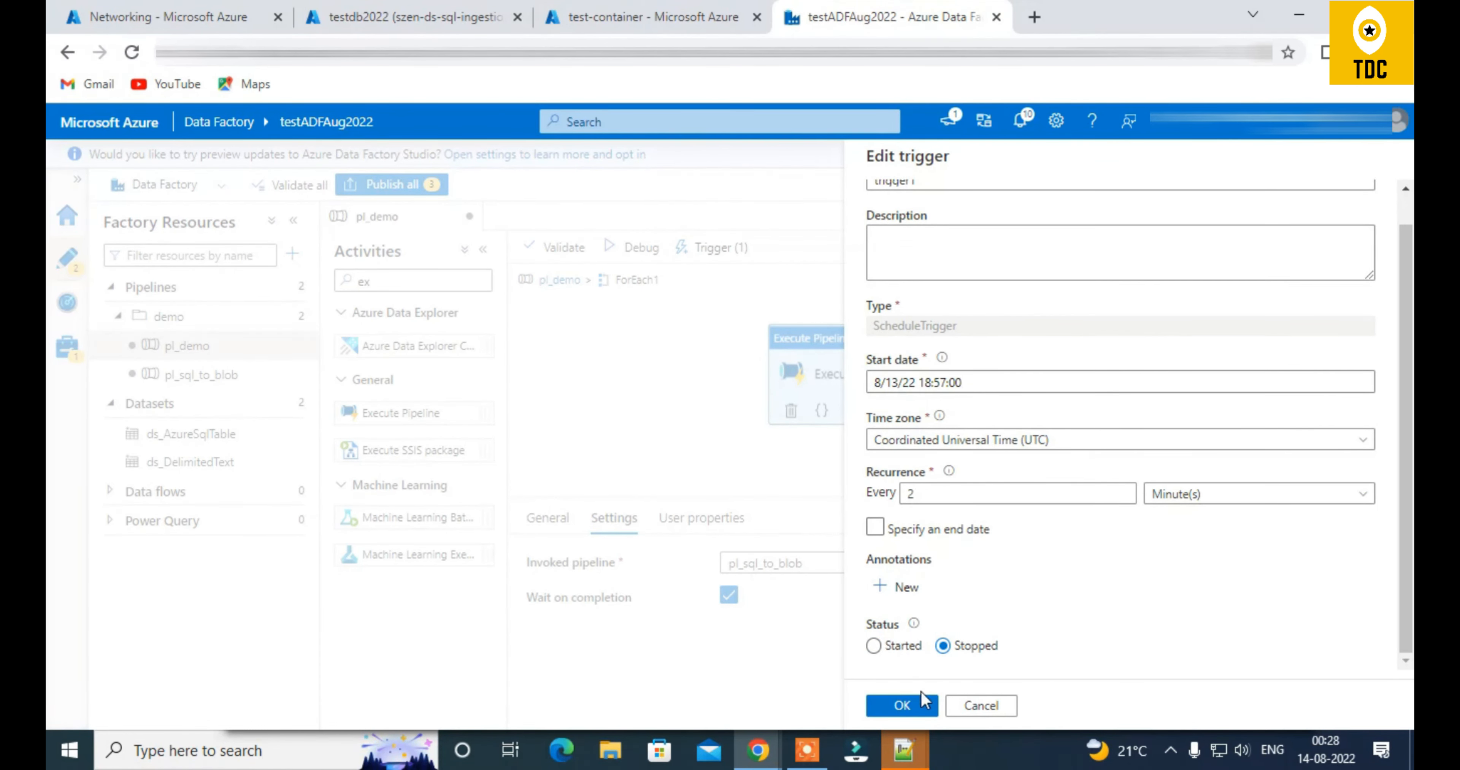
click(916, 706)
click(930, 711)
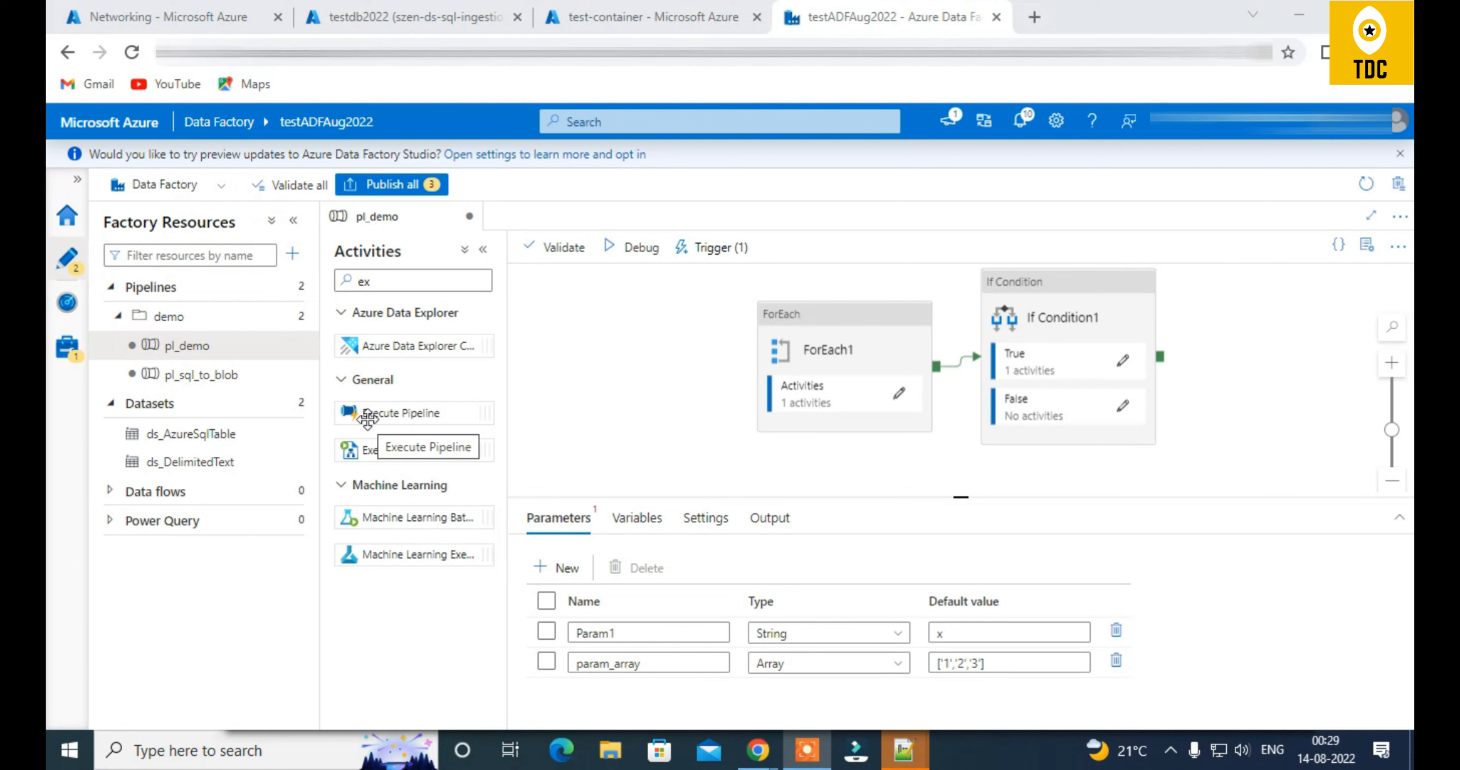
Clear the activity search and look through the Move & transform and Azure Data Explorer groups for pl_demo
drag(413, 278, 341, 279)
key(BackSpace)
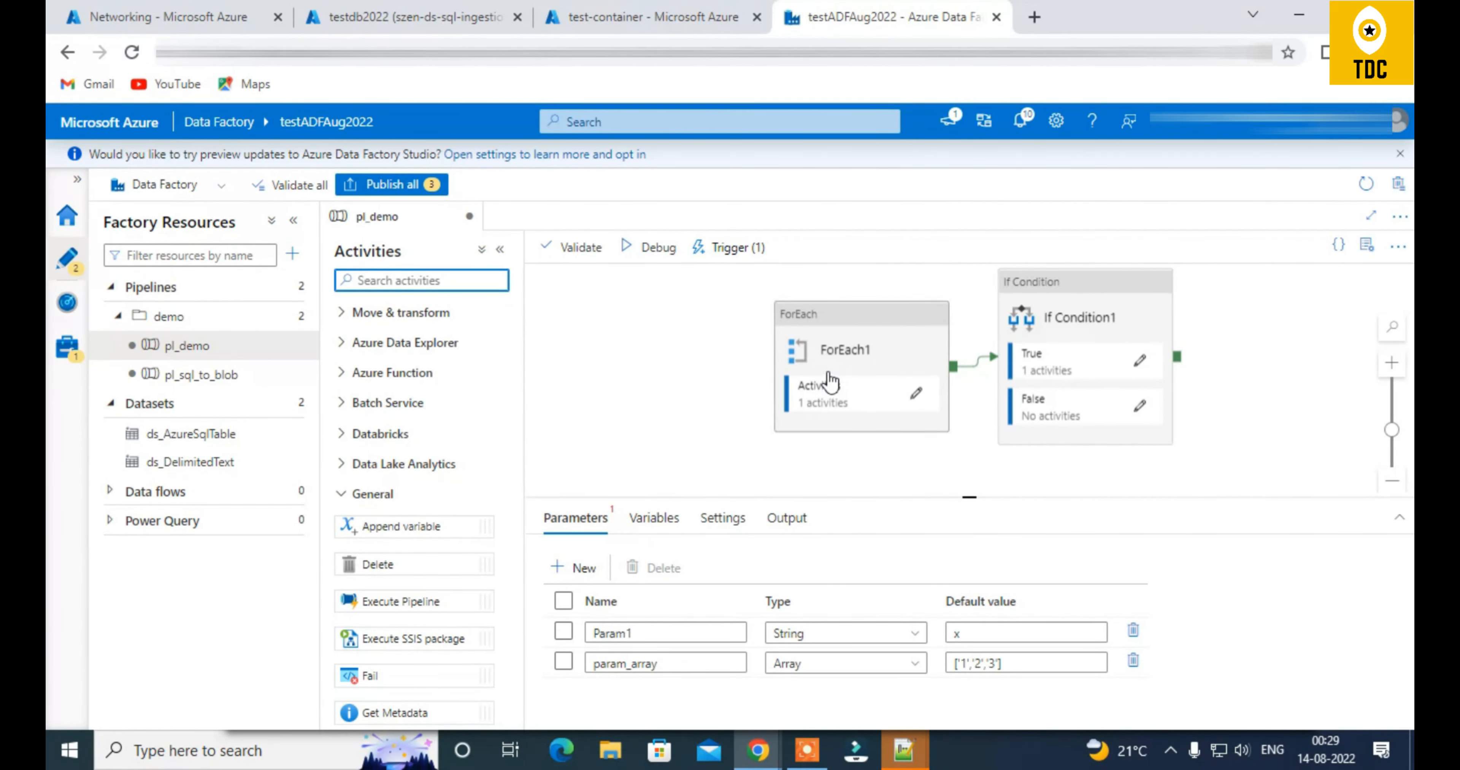
click(342, 315)
click(343, 420)
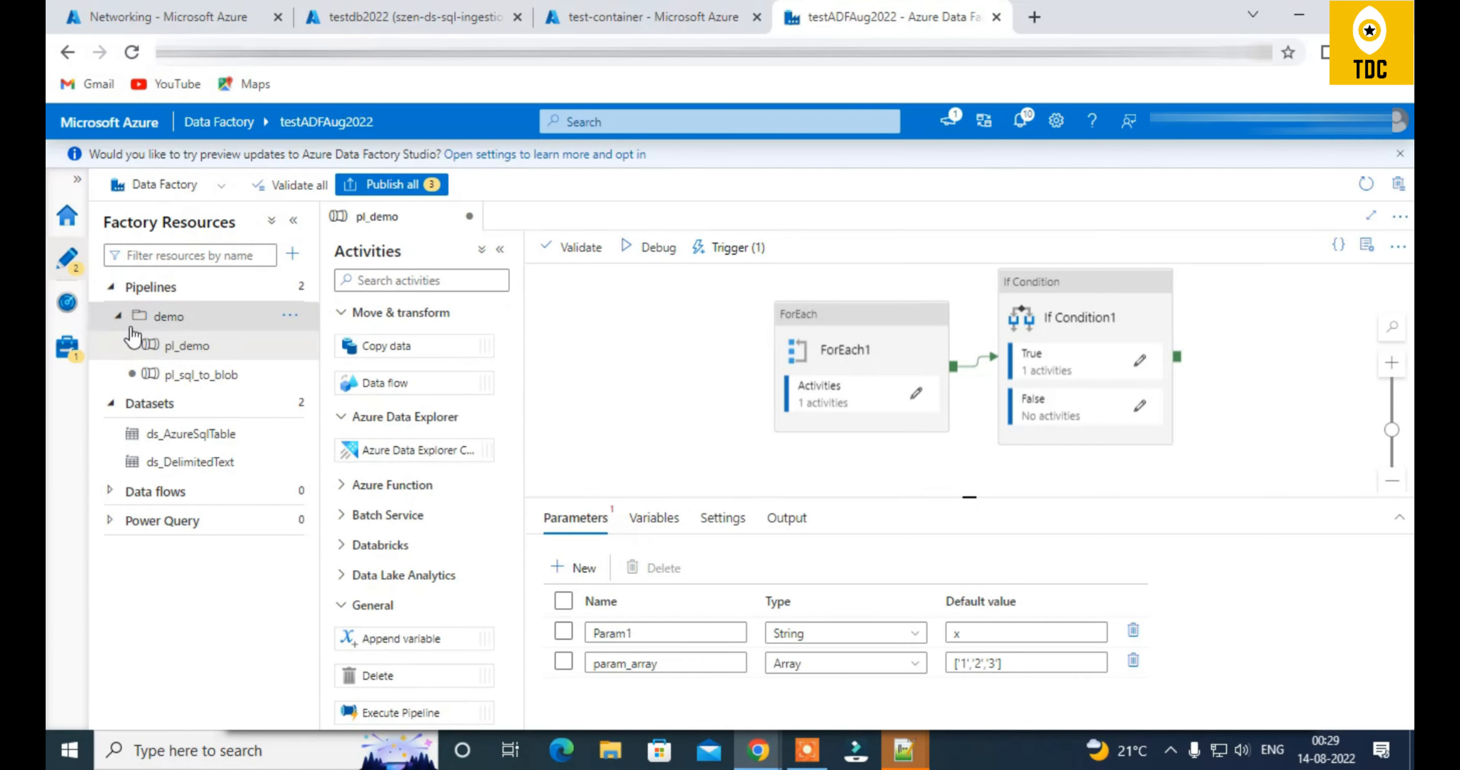
click(169, 350)
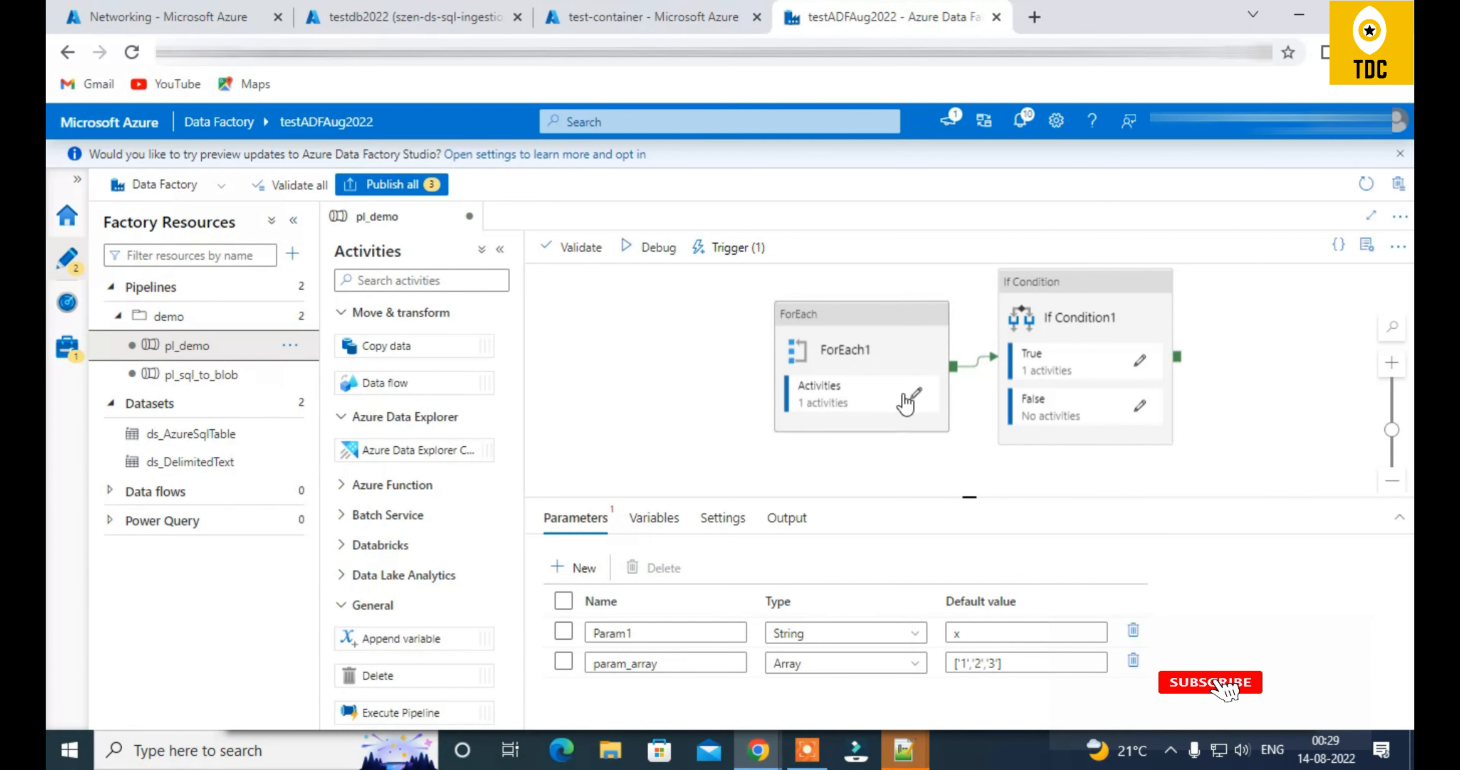